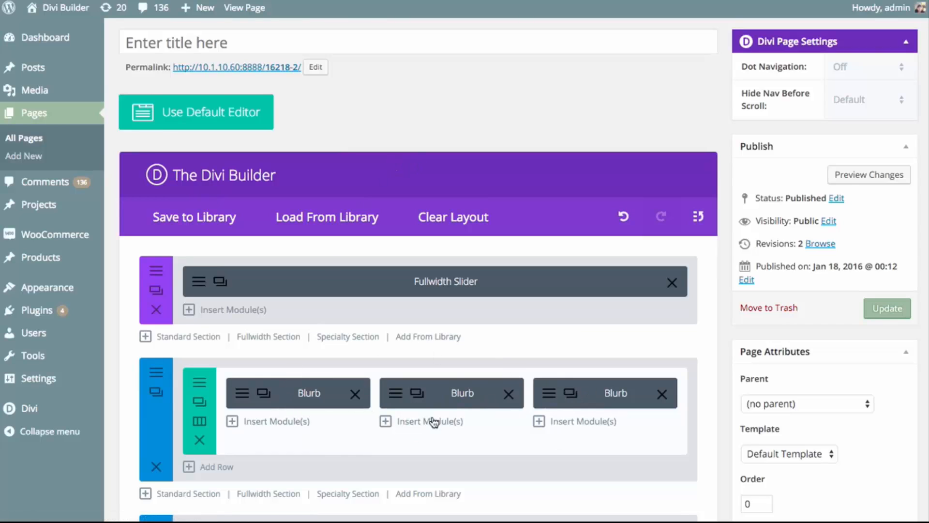
Insert a Button module below the first blurb and enable custom styles for it in its design settings
left_click(270, 421)
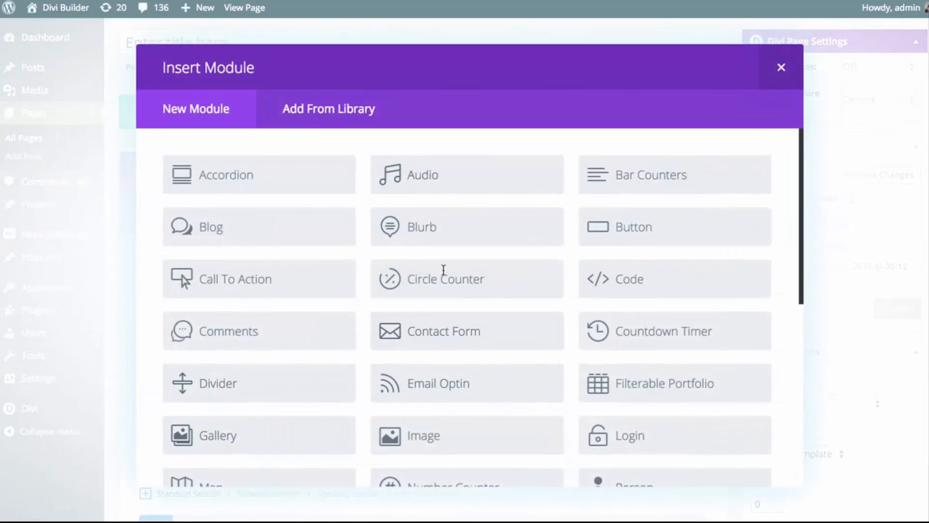
left_click(648, 227)
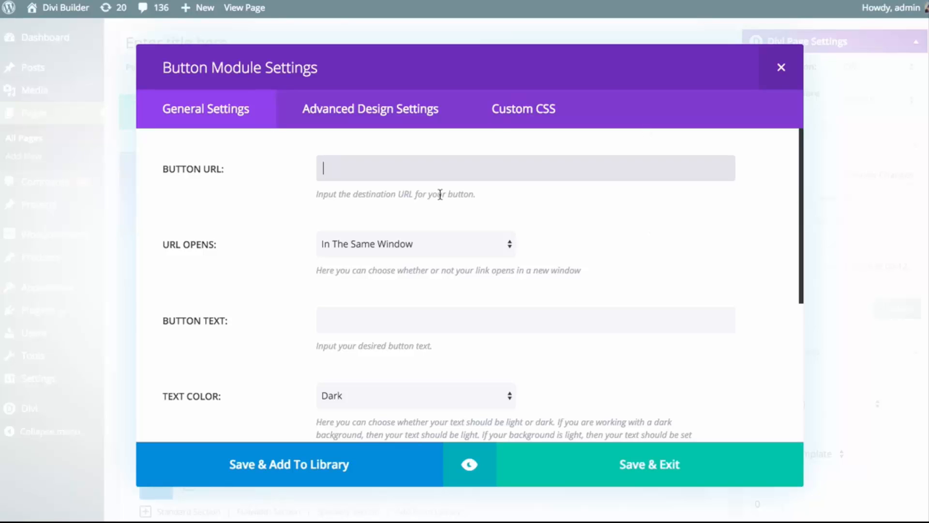
left_click(389, 112)
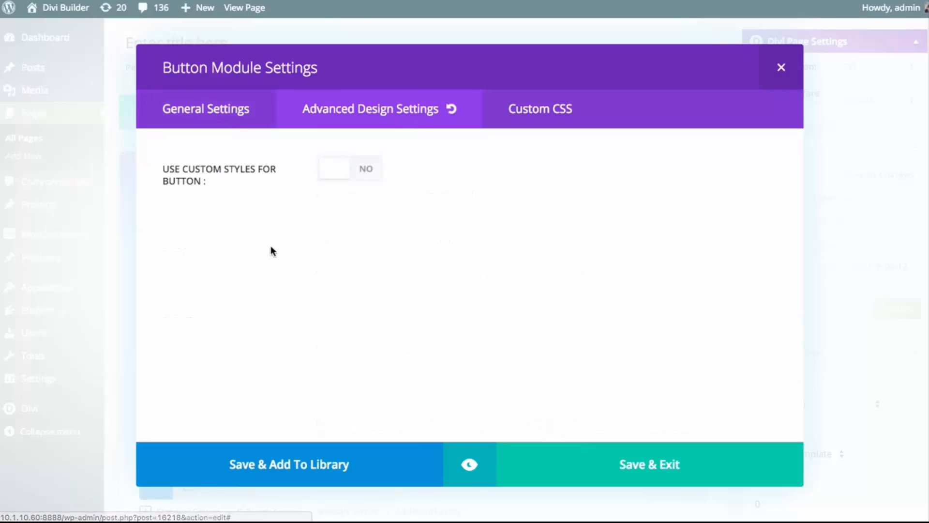
left_click(333, 177)
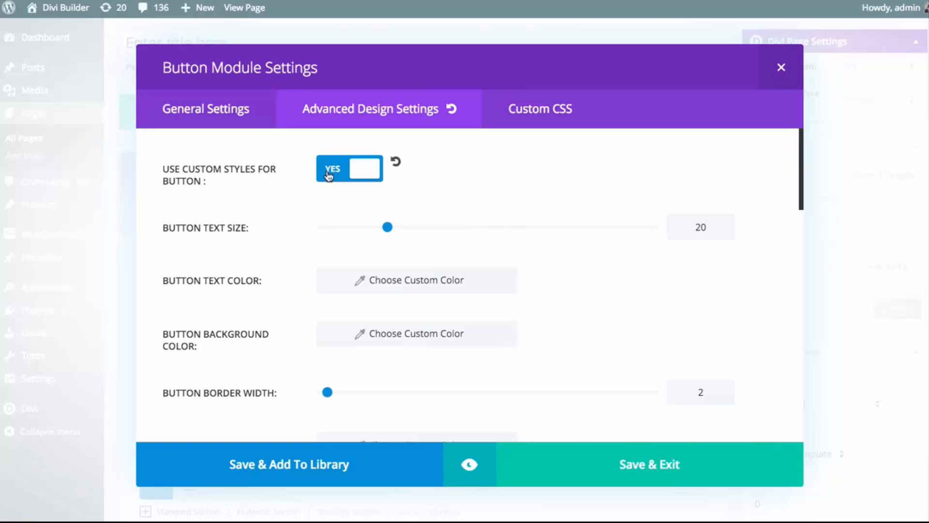
scroll(300, 295, "down", 10)
scroll(290, 295, "down", 7)
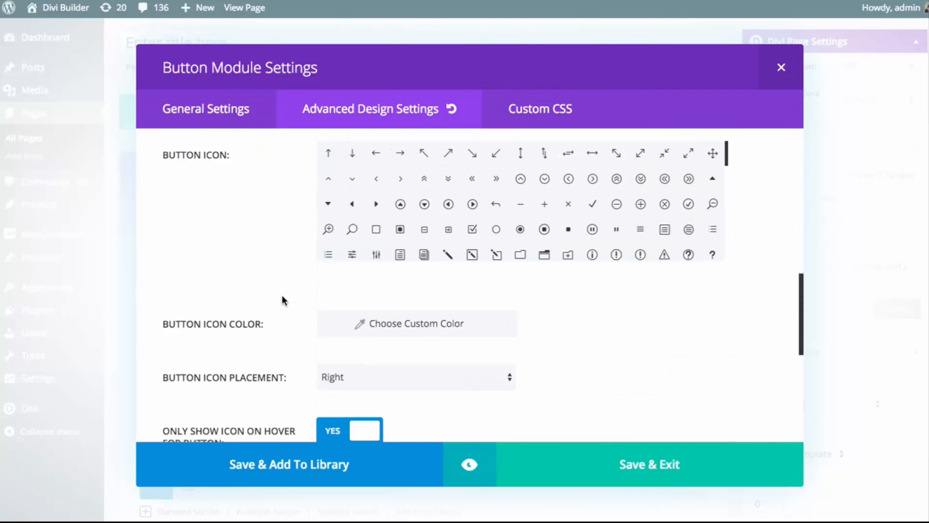
scroll(282, 355, "up", 5)
scroll(283, 354, "up", 8)
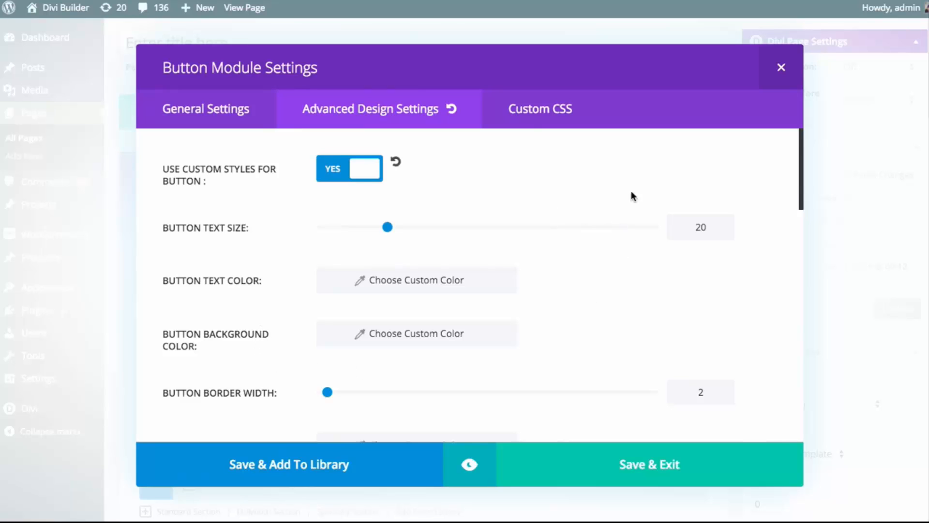
Examine the button's custom CSS fields, including CSS ID, CSS Class, Before, Main Element and After
left_click(561, 114)
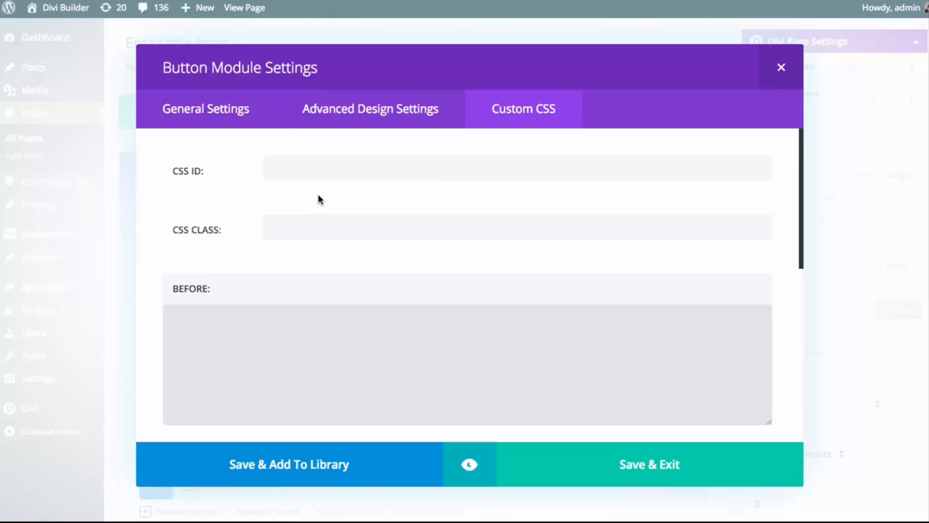
scroll(321, 214, "down", 1)
left_click(300, 336)
scroll(357, 288, "down", 5)
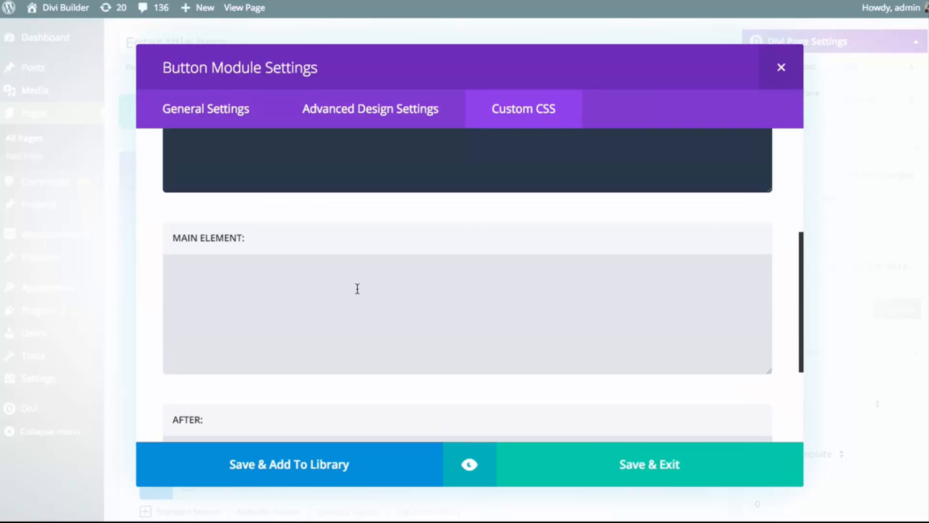
left_click(357, 284)
scroll(357, 280, "down", 3)
left_click(354, 290)
scroll(344, 295, "up", 8)
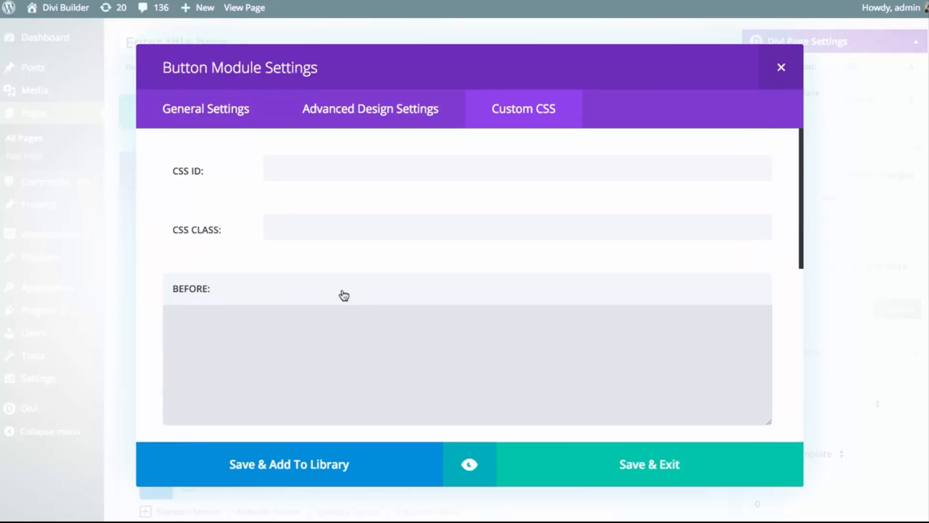
left_click(304, 165)
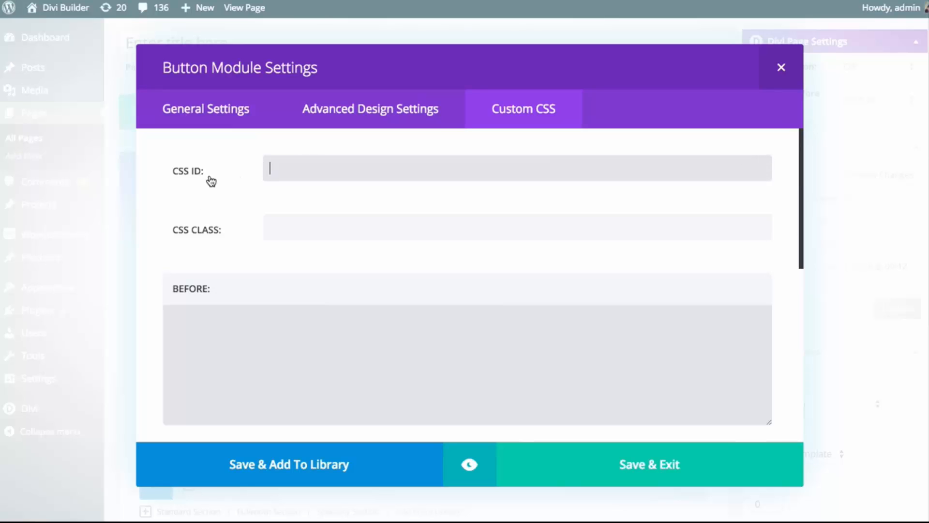
left_click(331, 236)
left_click(343, 357)
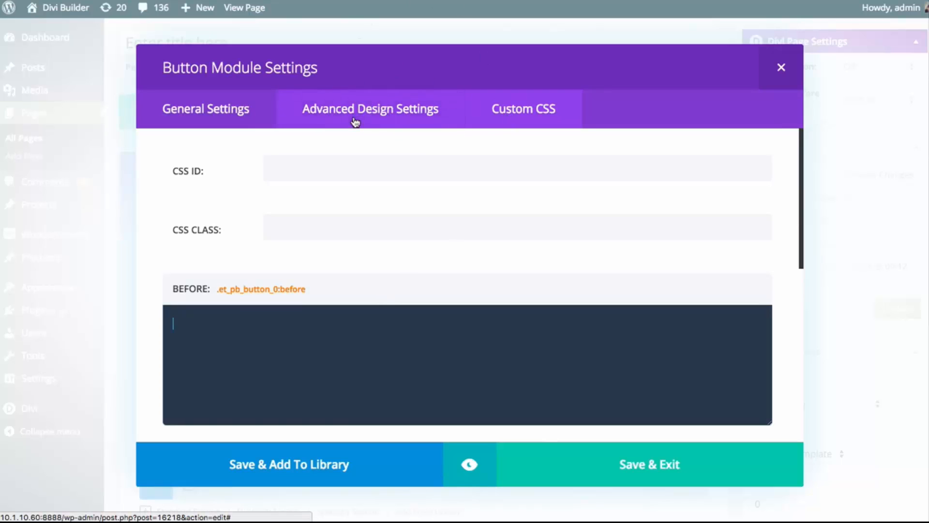
left_click(194, 107)
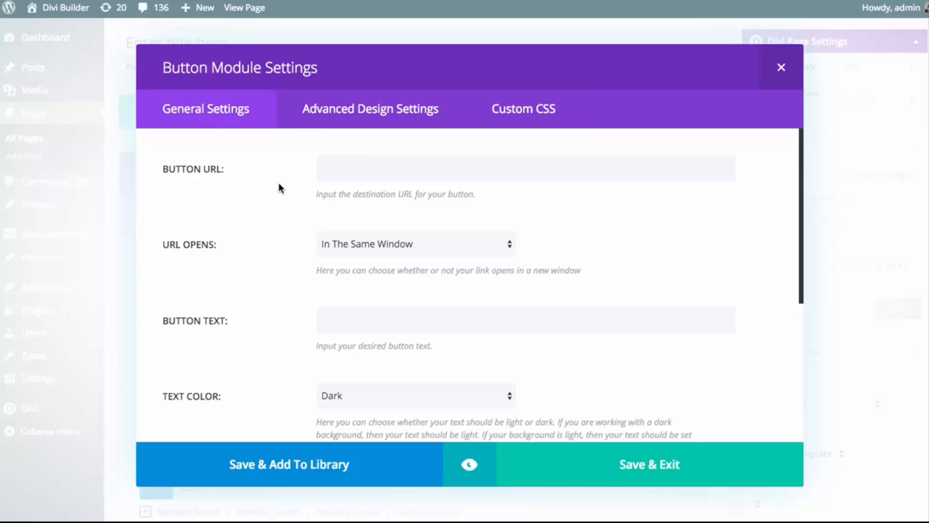
left_click(351, 174)
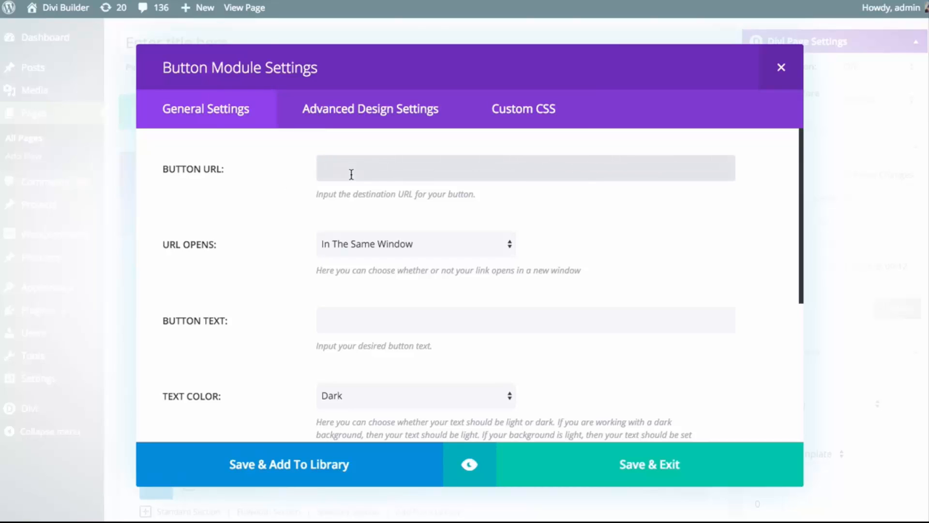
type("http://www.elea")
type("antthemes")
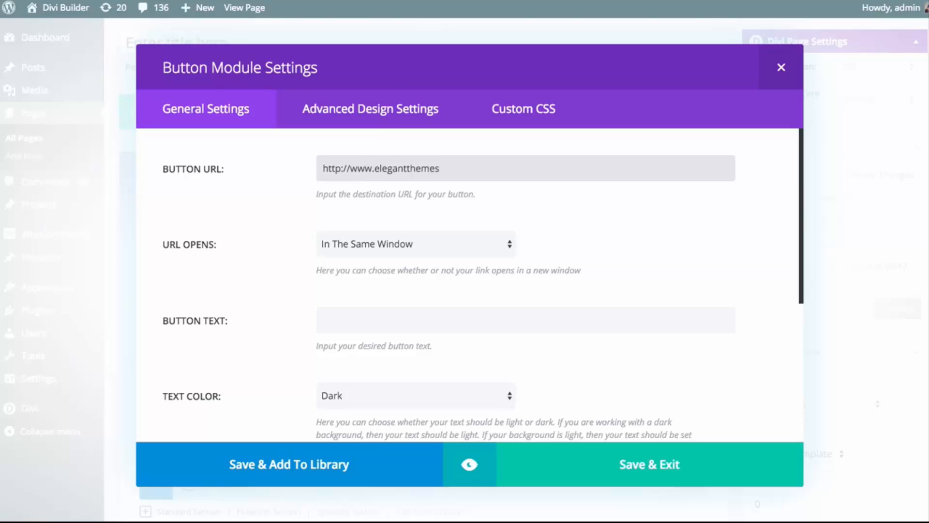
type(".com")
left_click(354, 242)
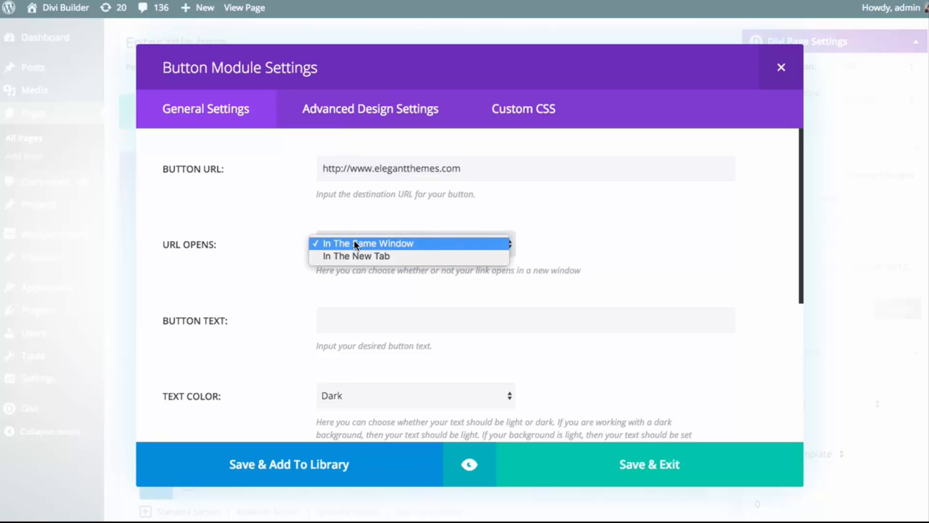
left_click(256, 286)
left_click(351, 322)
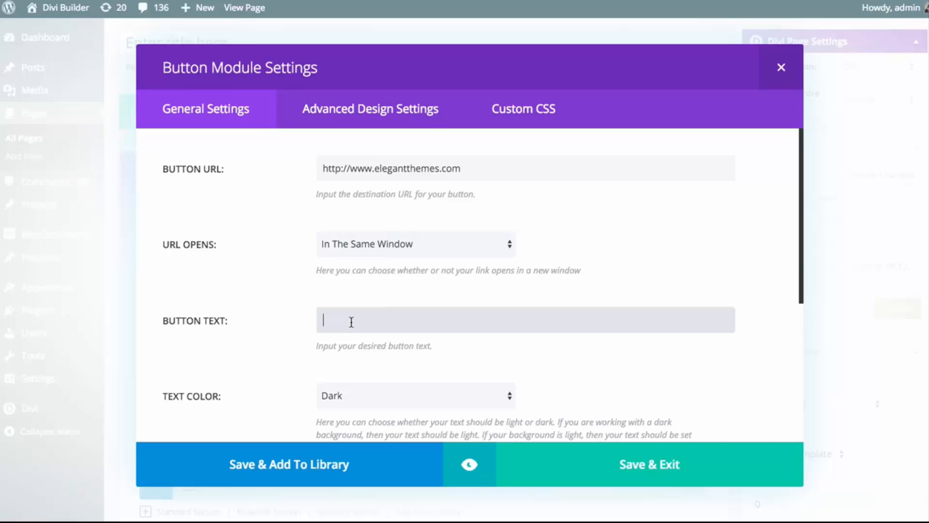
type("Join Today")
Check the text color choices available for the button
scroll(339, 314, "down", 5)
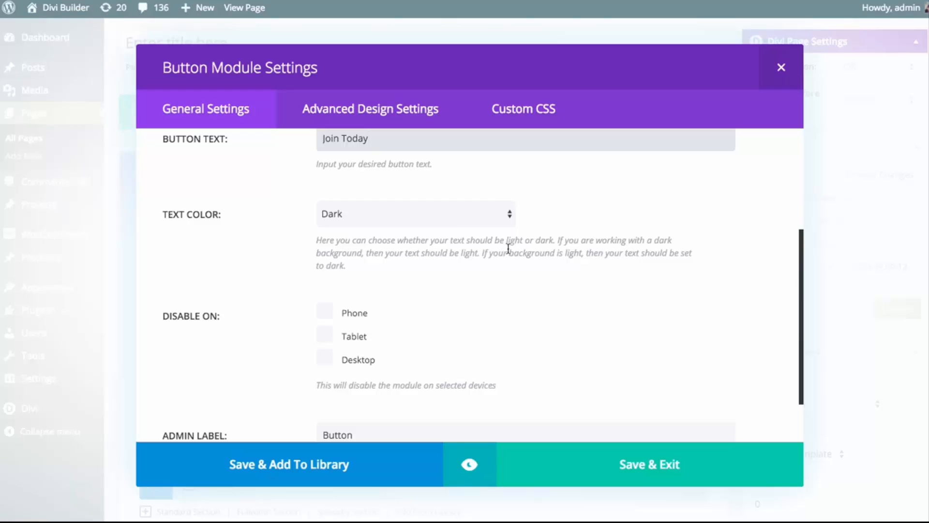
left_click(420, 219)
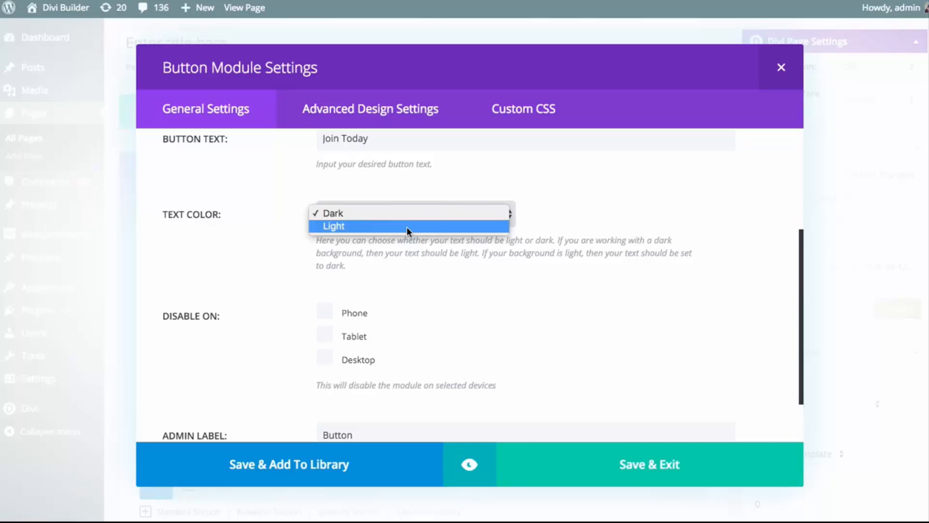
left_click(246, 185)
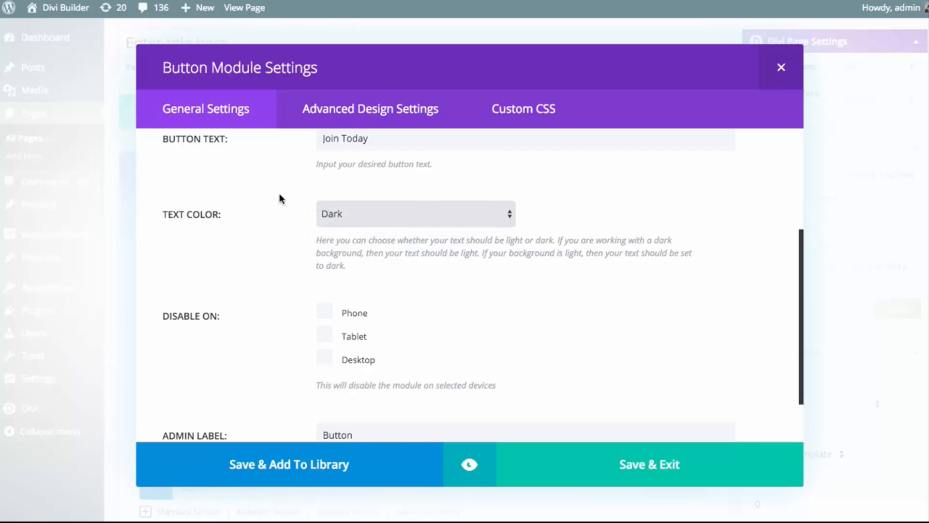
left_click(403, 214)
left_click(603, 213)
scroll(603, 211, "down", 2)
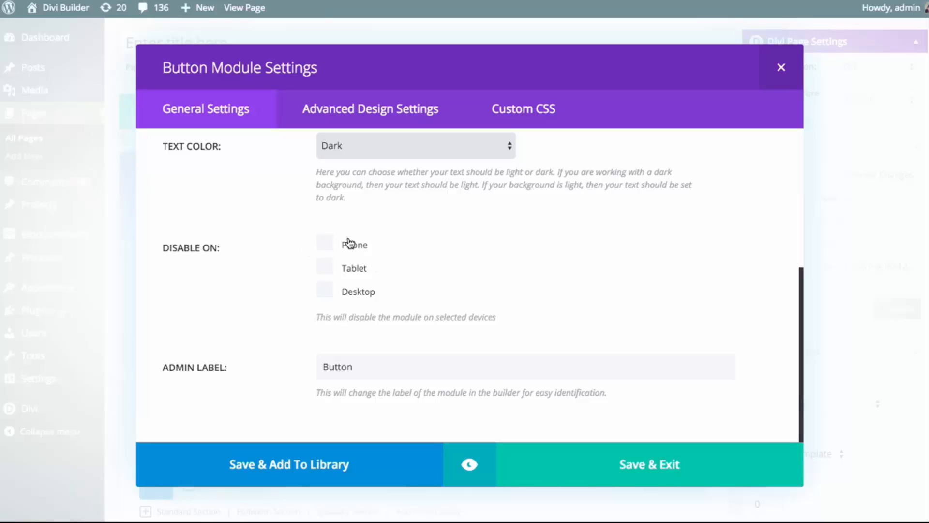
Try disabling the button on Phone and Tablet, and clear both options again
left_click(325, 243)
left_click(326, 267)
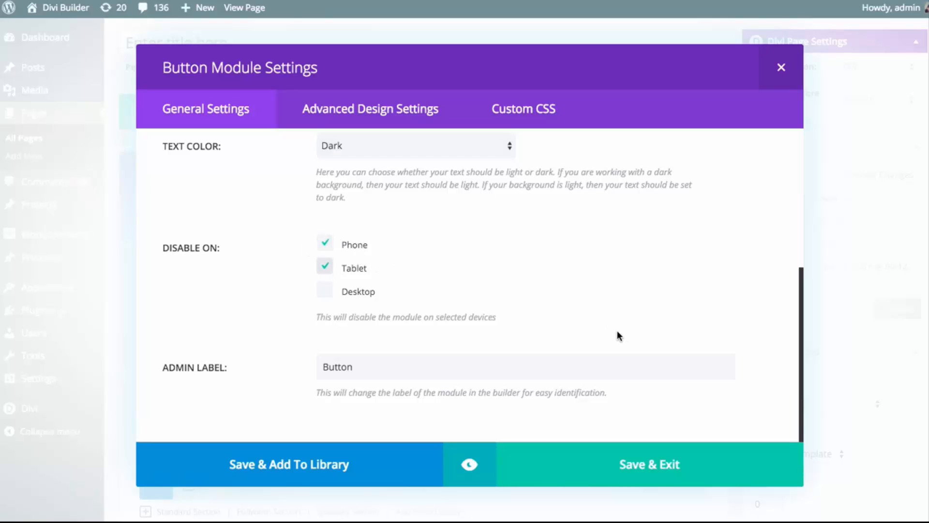
left_click(325, 242)
left_click(325, 265)
Save the button module to the page and view the updated page around the blurb row
left_click(361, 366)
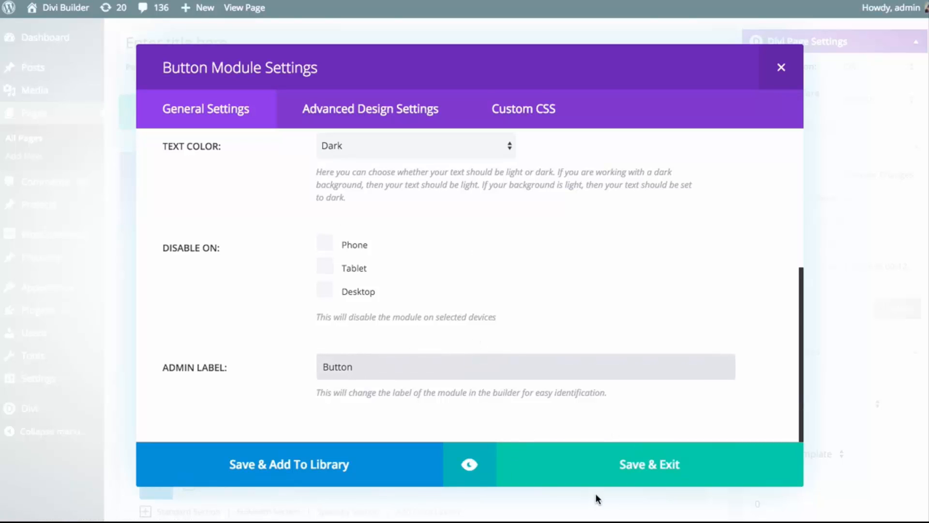
left_click(640, 467)
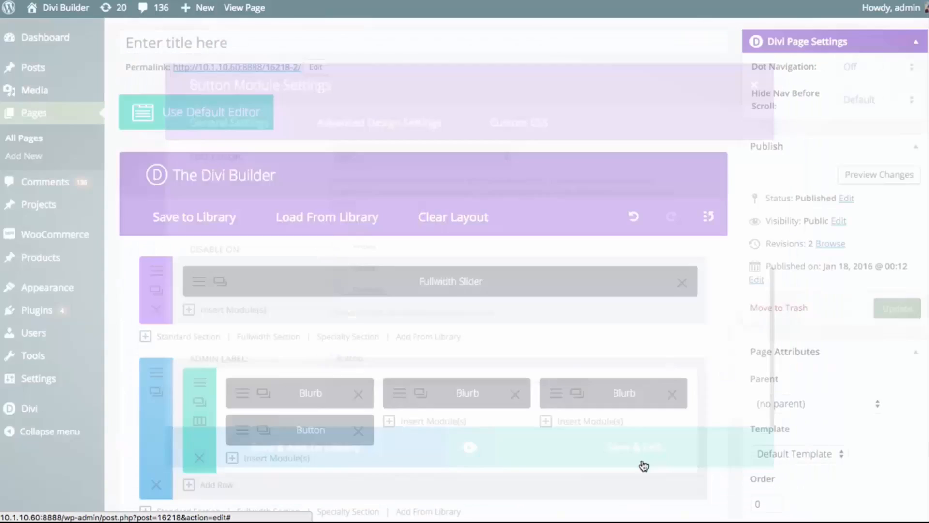
left_click(891, 307)
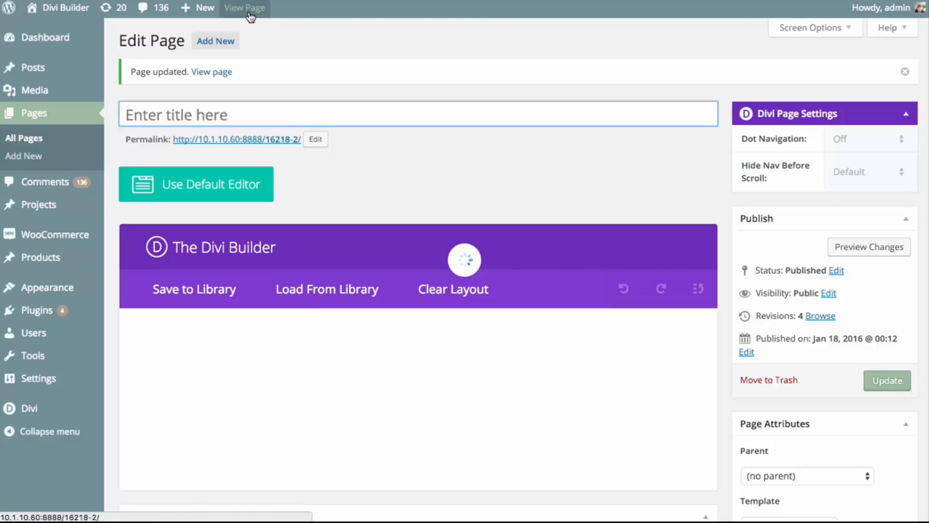
left_click(251, 15)
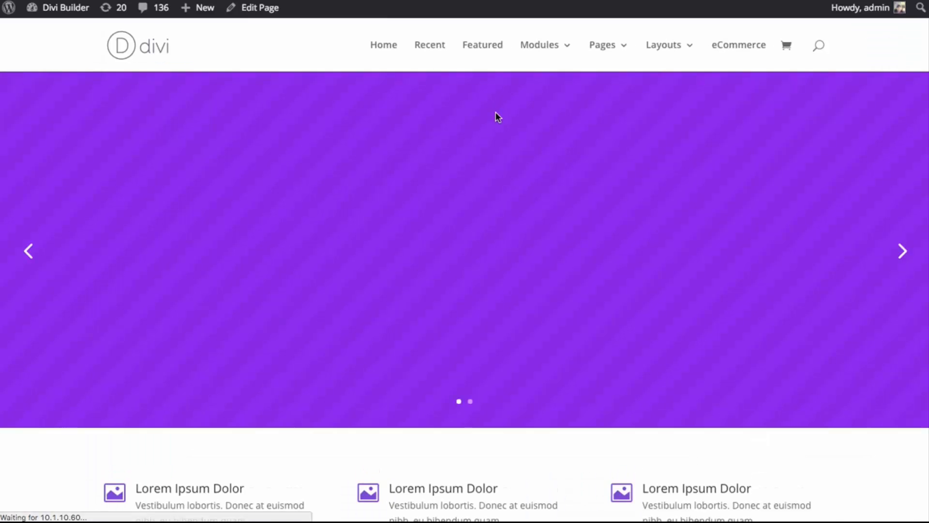
scroll(464, 136, "down", 5)
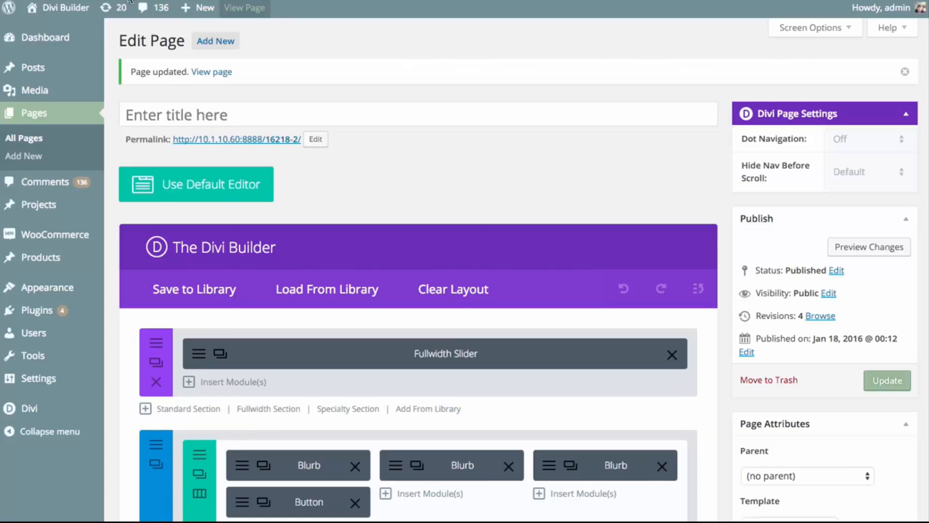
Duplicate the Button module twice and move the copies below the blurbs in the second and third columns
scroll(334, 191, "down", 2)
scroll(341, 191, "down", 1)
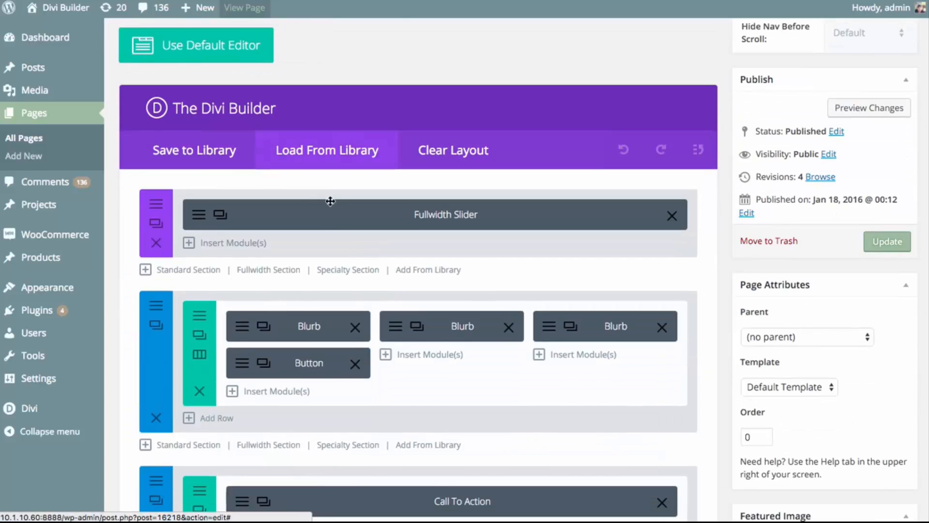
left_click(267, 365)
left_click(270, 369)
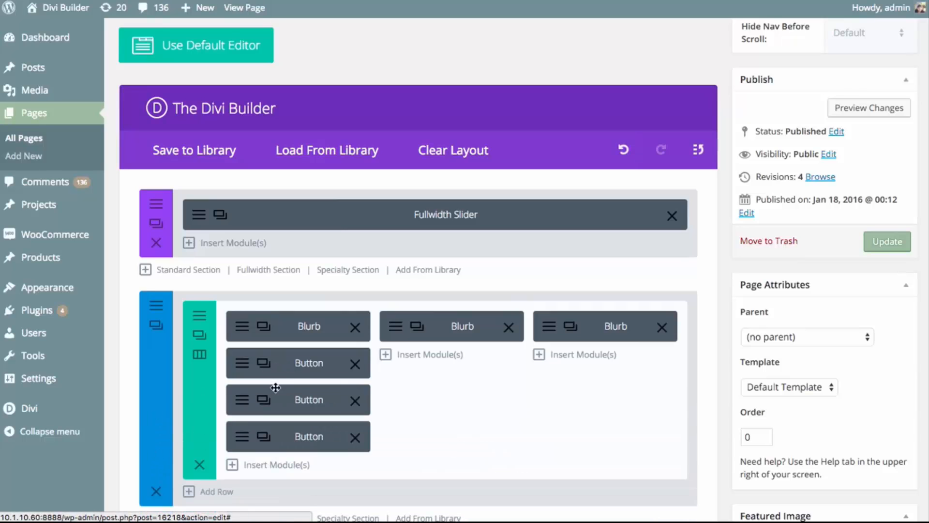
left_click_drag(277, 392, 585, 367)
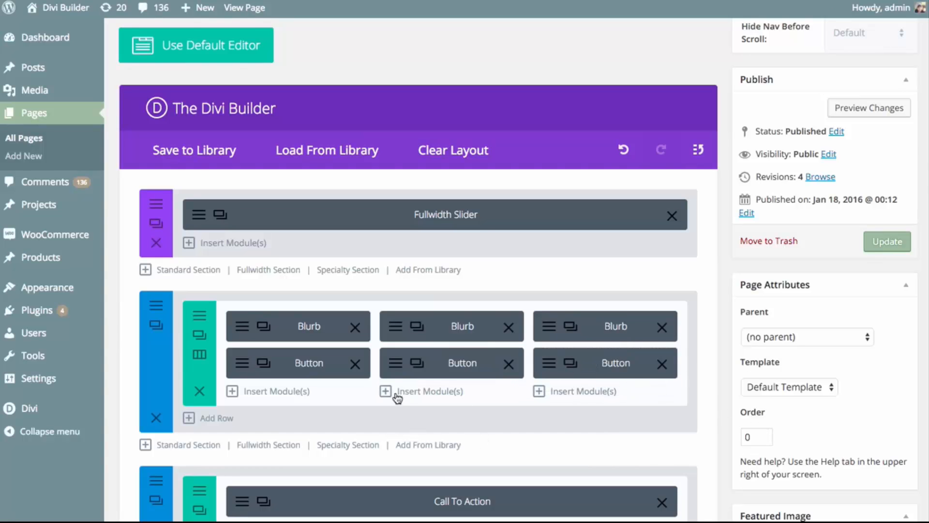
Open the second column button's advanced design settings and preview the row of buttons
left_click(393, 367)
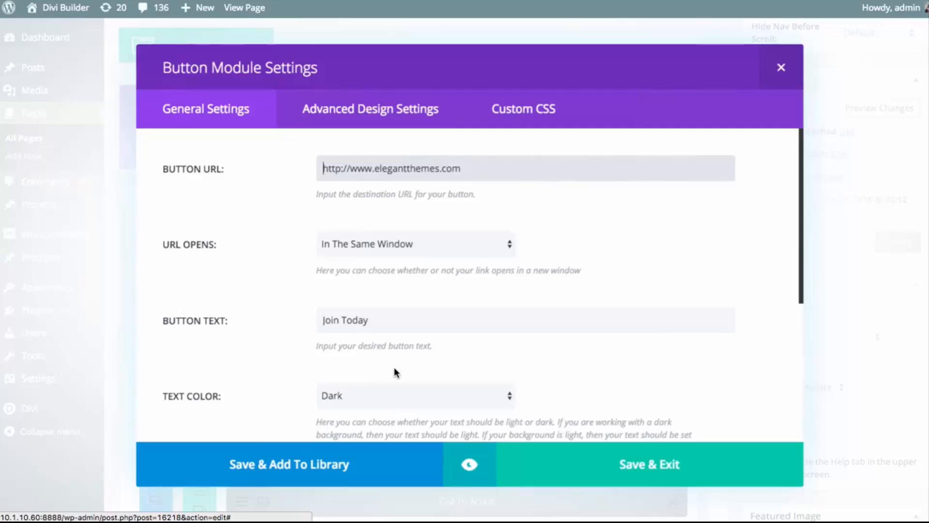
left_click(392, 116)
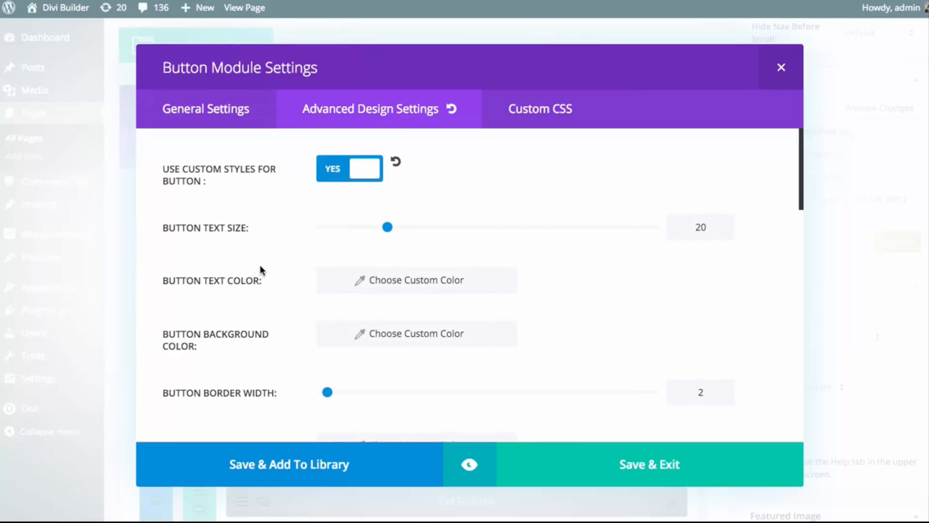
left_click(467, 466)
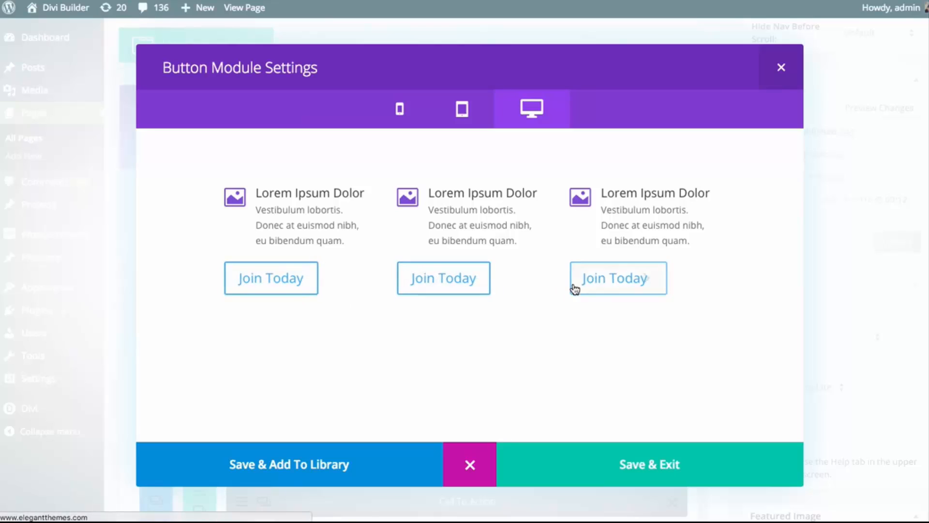
left_click(468, 465)
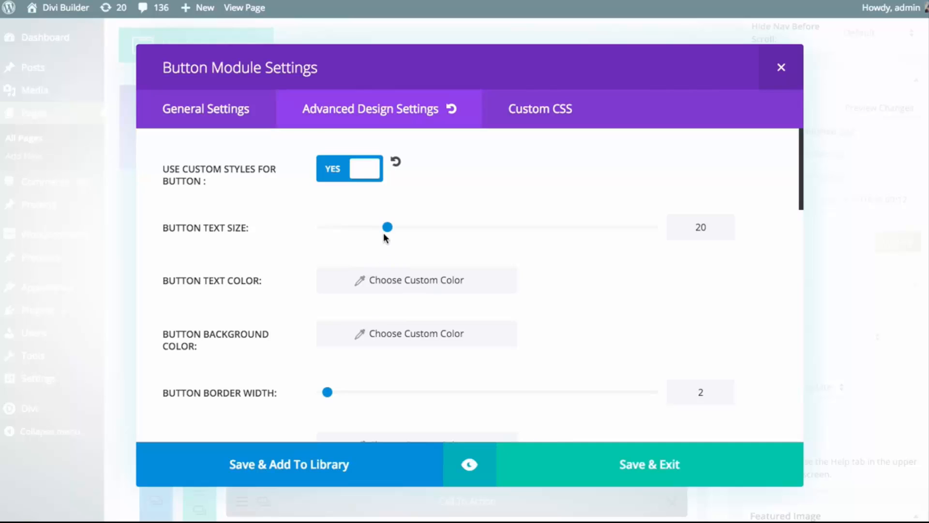
Set the second column button's text size to 15
left_click_drag(388, 227, 371, 226)
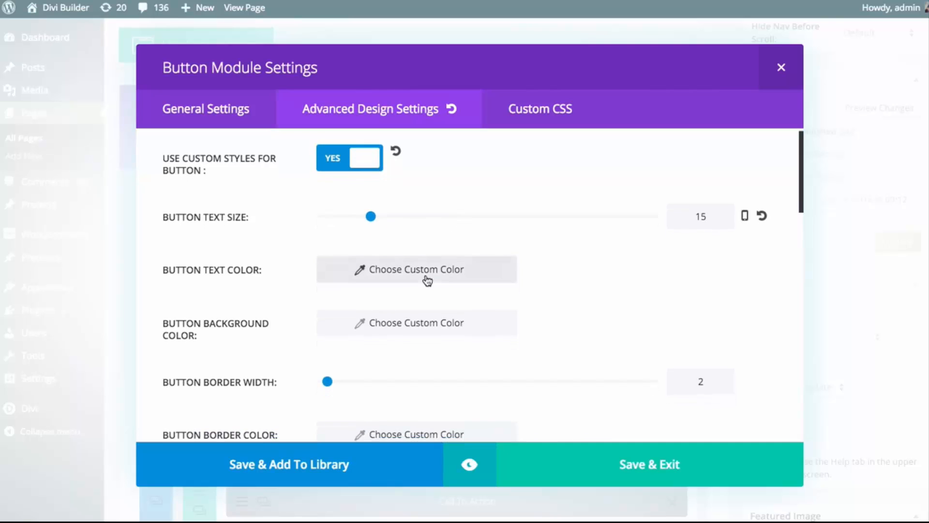
scroll(425, 276, "down", 1)
scroll(450, 235, "down", 4)
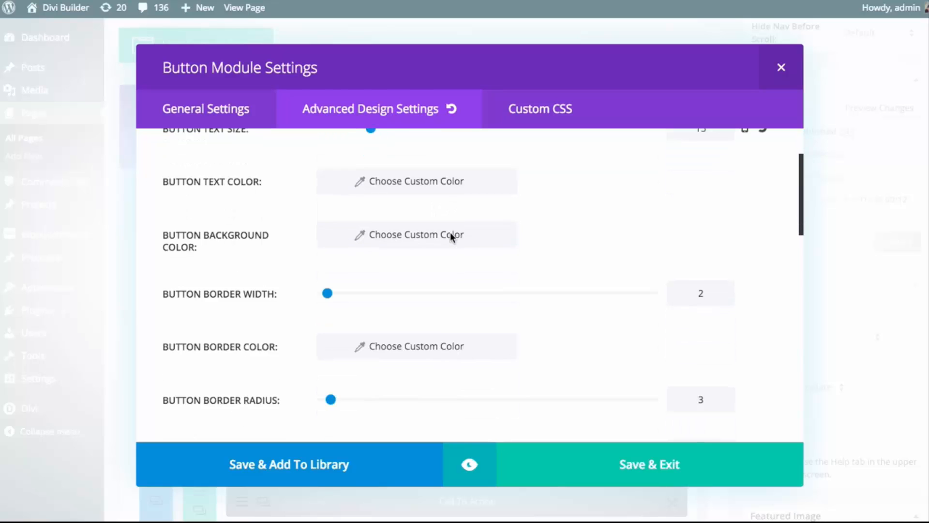
Set the second column button's font to Arvo in bold uppercase and preview the row of buttons
scroll(451, 251, "down", 4)
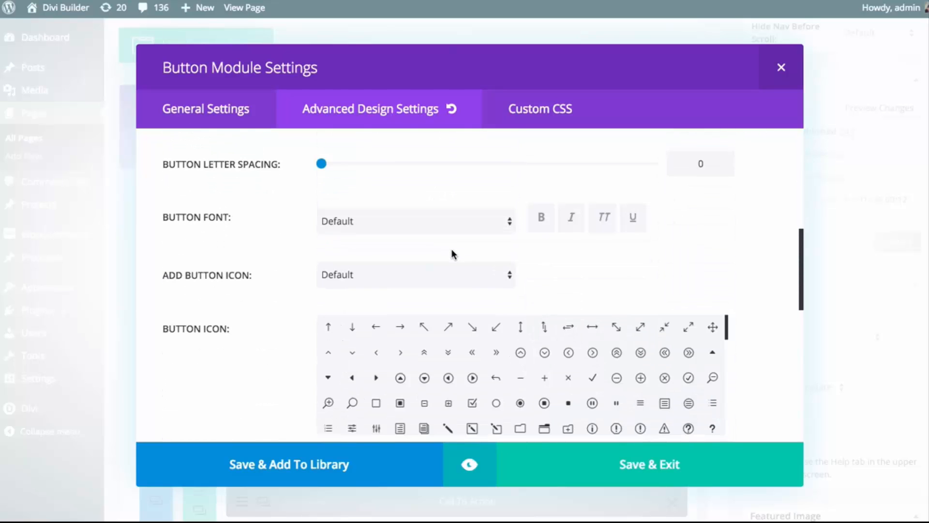
left_click(387, 220)
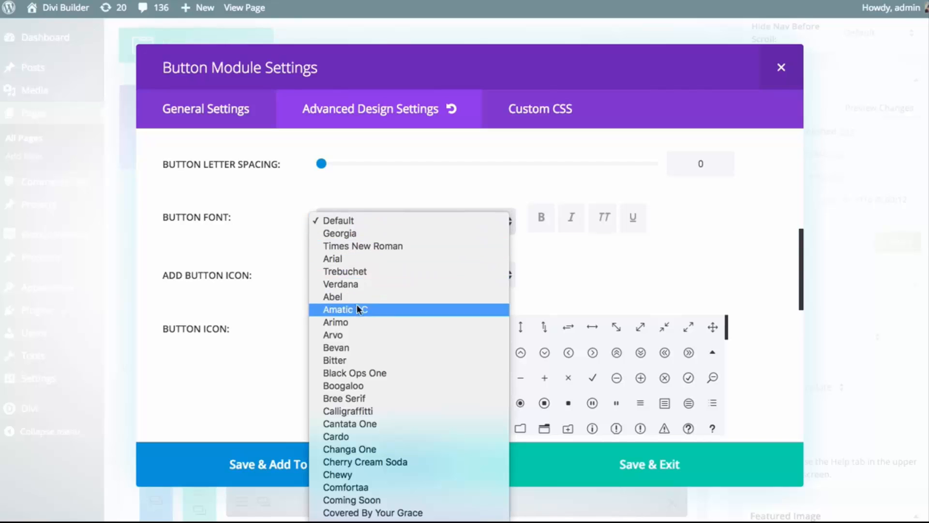
left_click(353, 333)
left_click(544, 219)
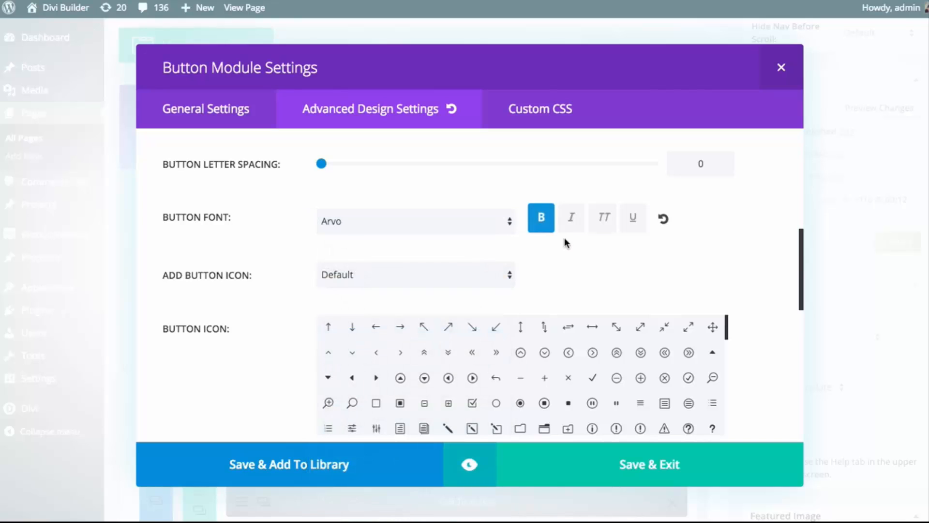
left_click(597, 227)
scroll(544, 392, "down", 1)
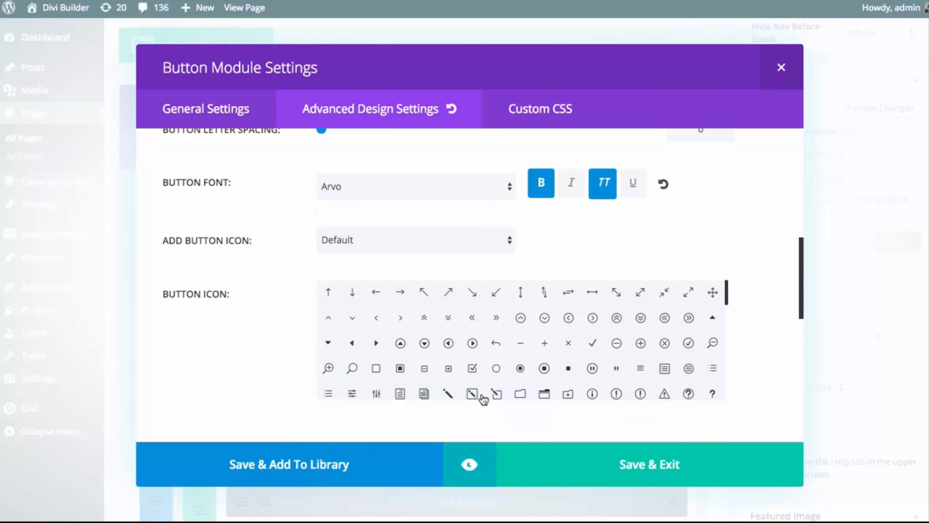
left_click(484, 466)
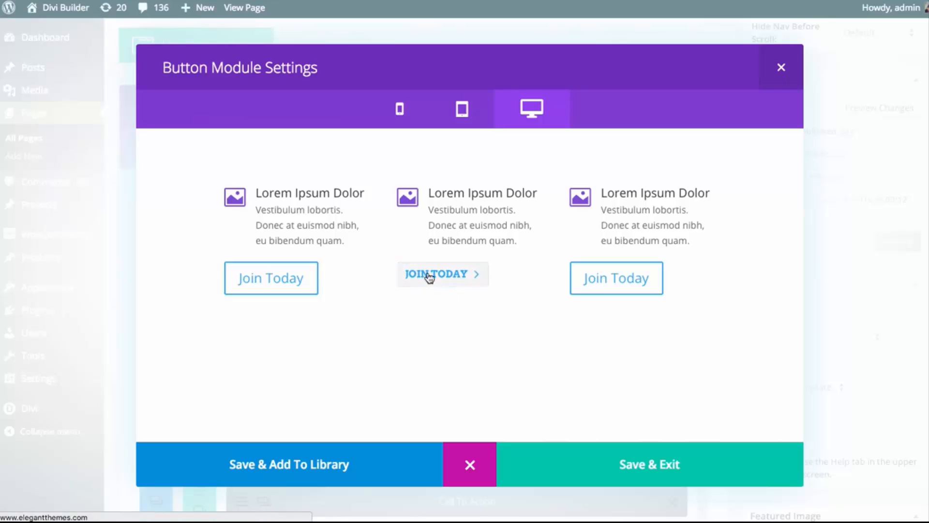
left_click(476, 466)
Set the second column button's background color to the preset purple
scroll(642, 355, "up", 8)
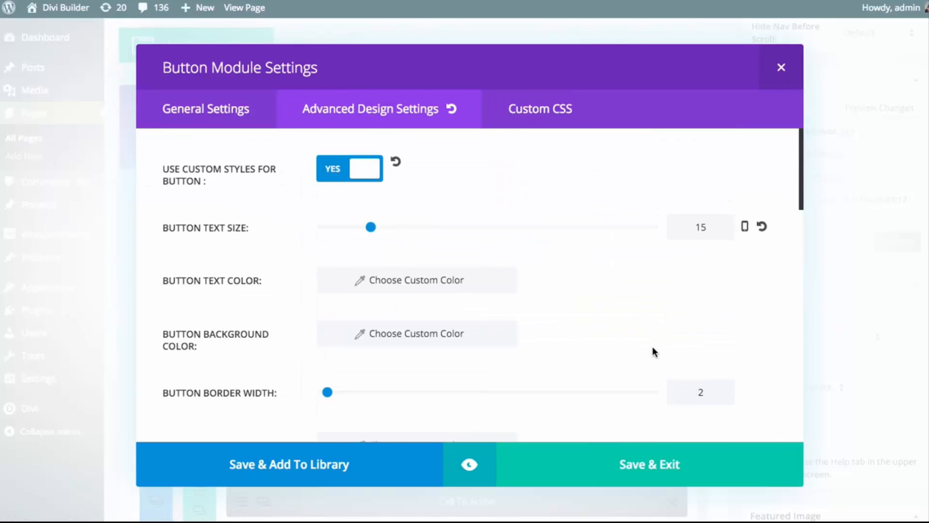
left_click(442, 343)
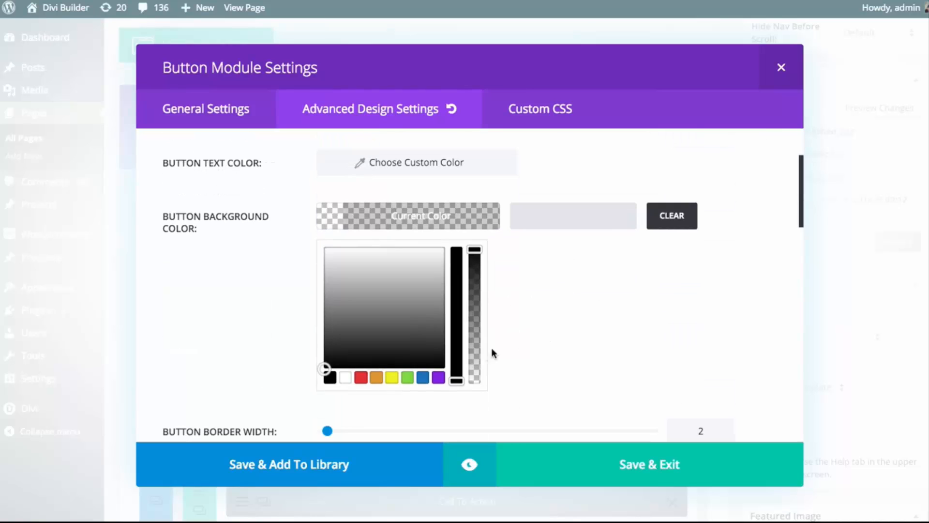
left_click(439, 377)
left_click(423, 224)
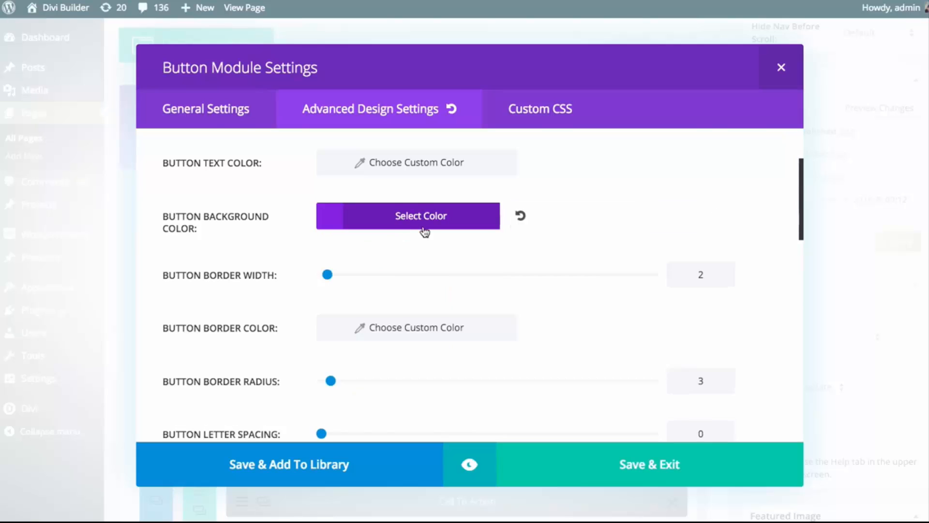
Set the second column button's text color to white
scroll(419, 222, "up", 1)
left_click(419, 194)
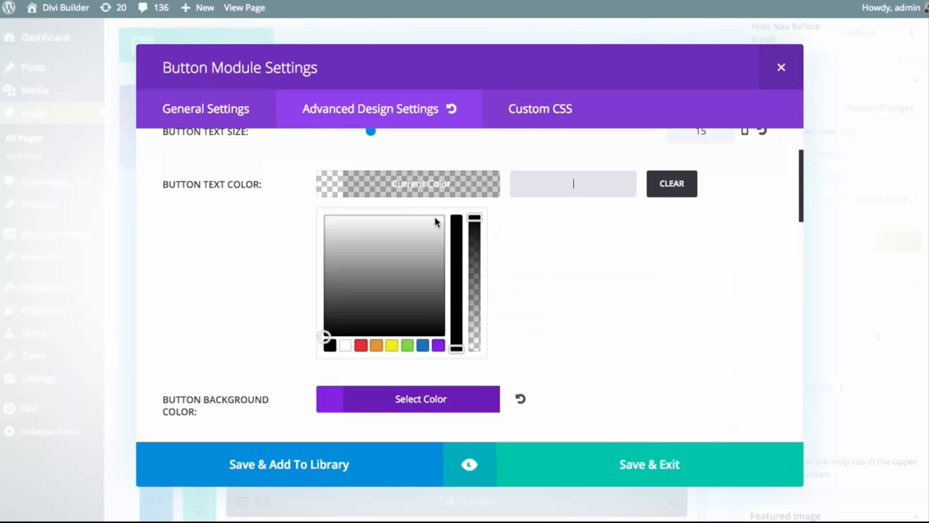
left_click(345, 345)
left_click(407, 185)
scroll(489, 269, "up", 2)
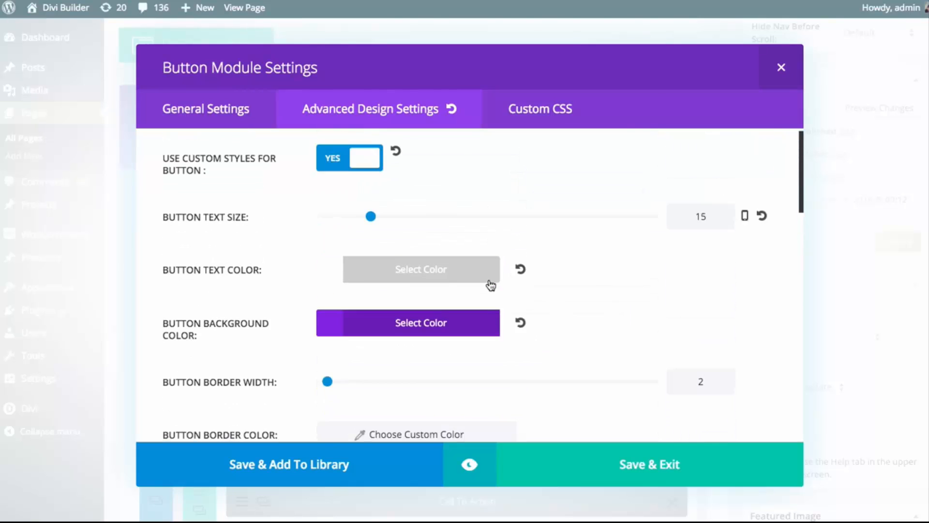
Set the second column button's border width to 0
scroll(486, 287, "down", 2)
scroll(483, 285, "down", 2)
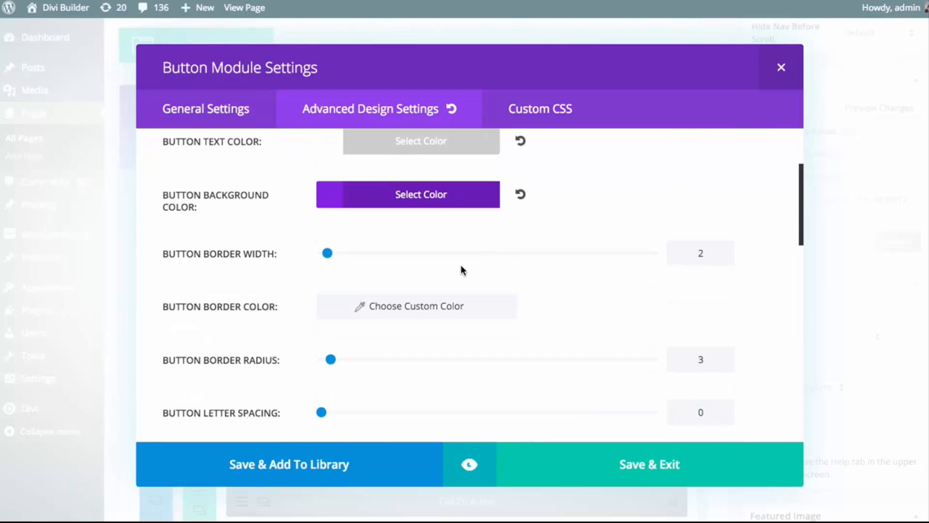
scroll(314, 276, "down", 1)
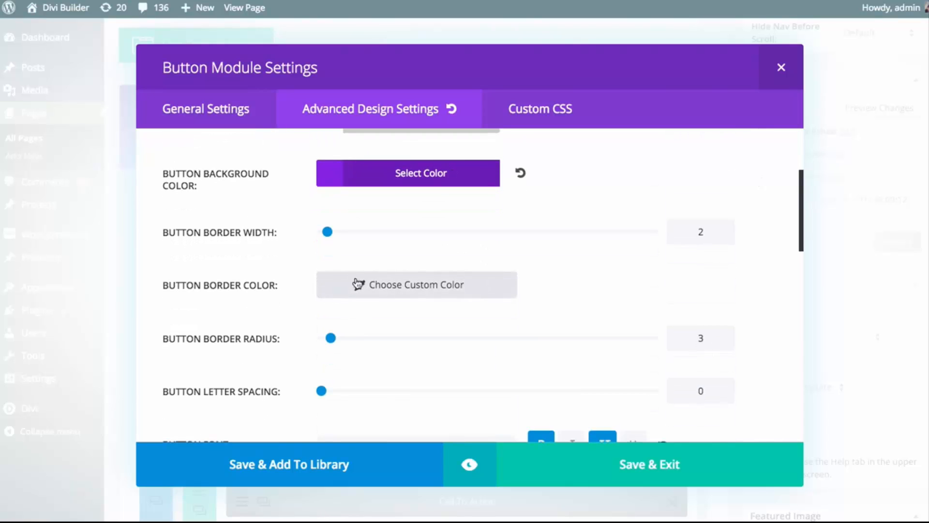
double_click(710, 233)
type("0")
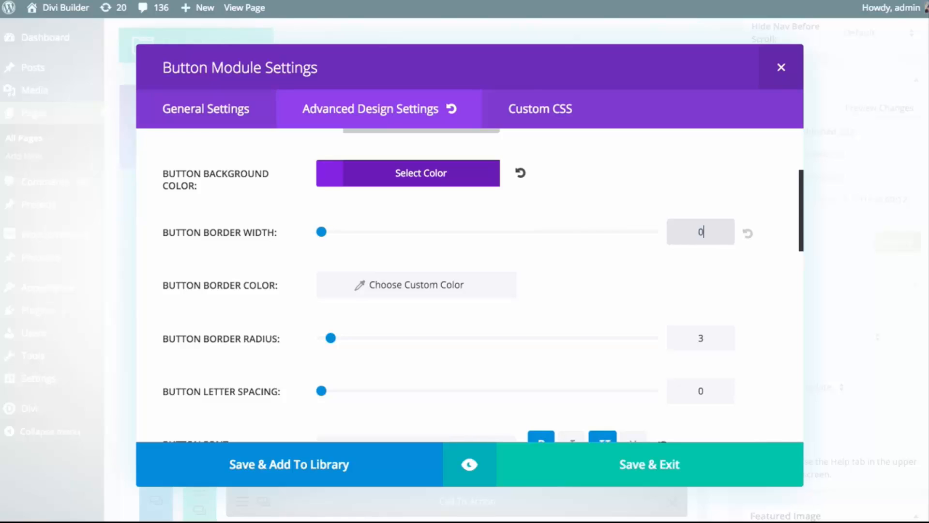
Increase the second column button's border radius to 32 and preview the restyled button
left_click(333, 340)
left_click_drag(333, 340, 429, 342)
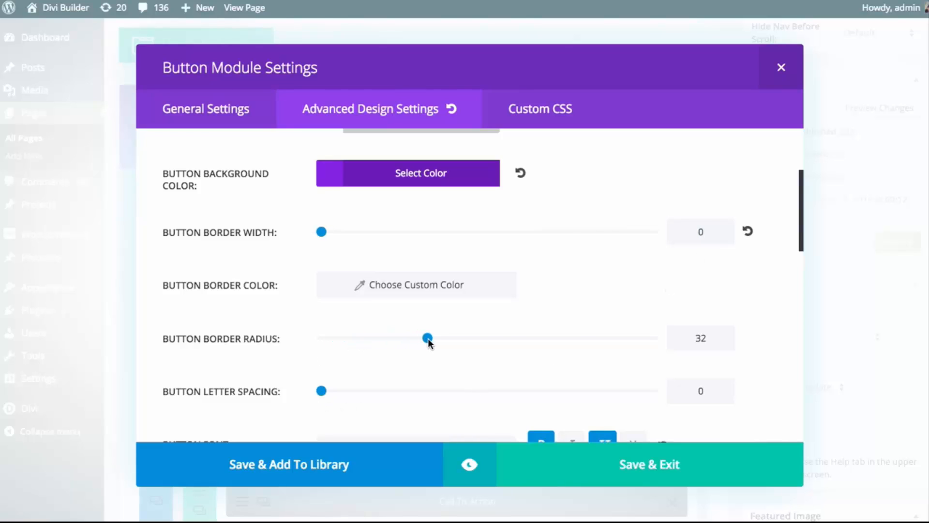
left_click(469, 464)
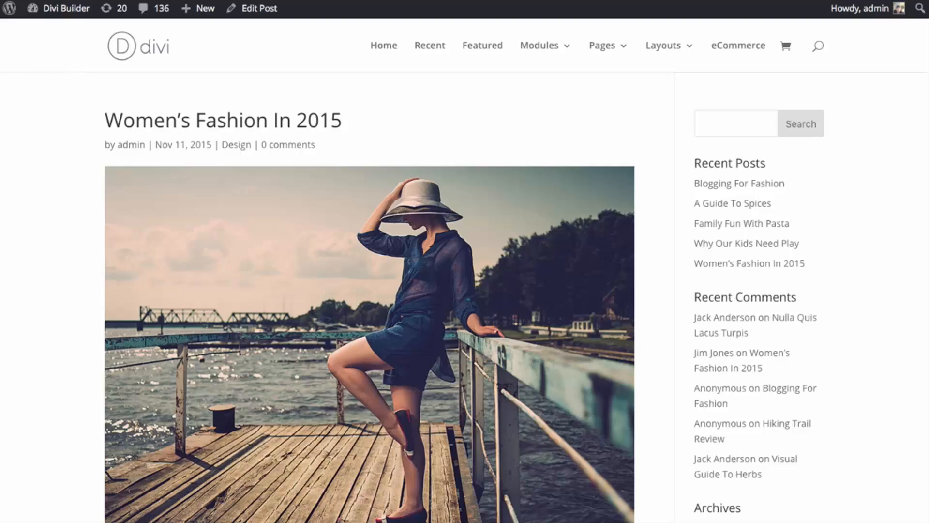
Examine the published "Women's Fashion In 2015" post, especially the Call To Action block and the comment form beneath it
scroll(908, 228, "down", 20)
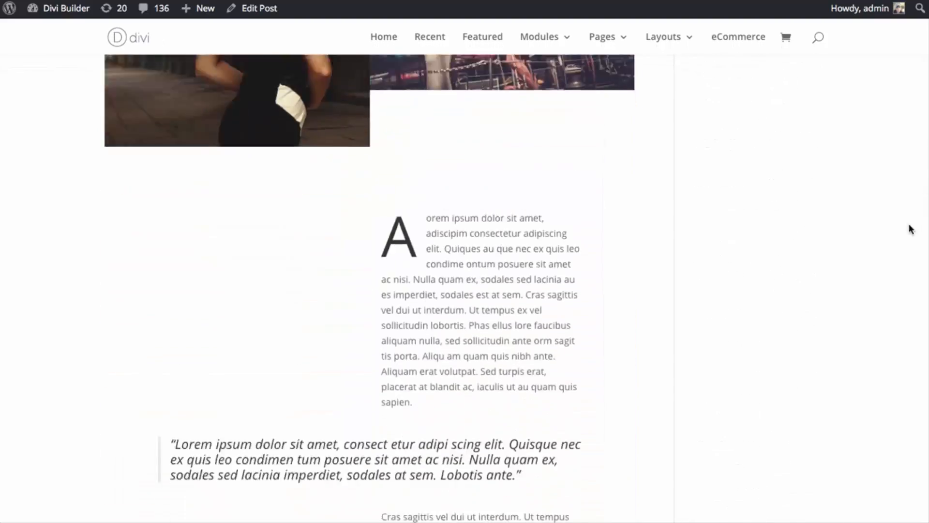
scroll(906, 303, "down", 20)
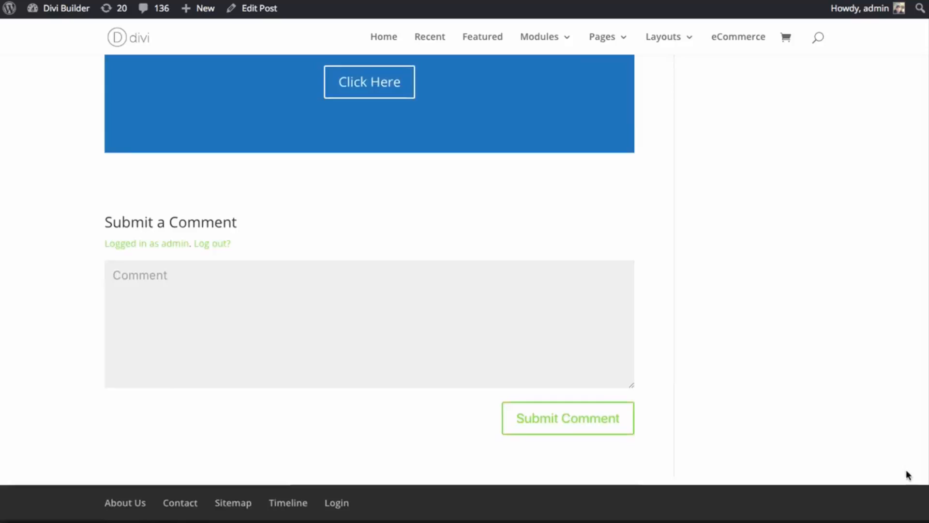
scroll(909, 474, "down", 1)
left_click(346, 278)
left_click(503, 176)
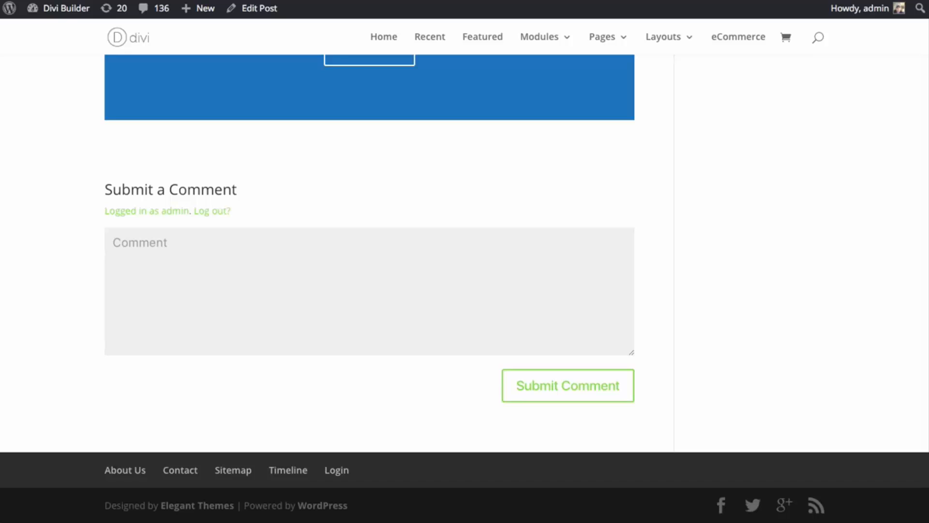
scroll(369, 291, "up", 4)
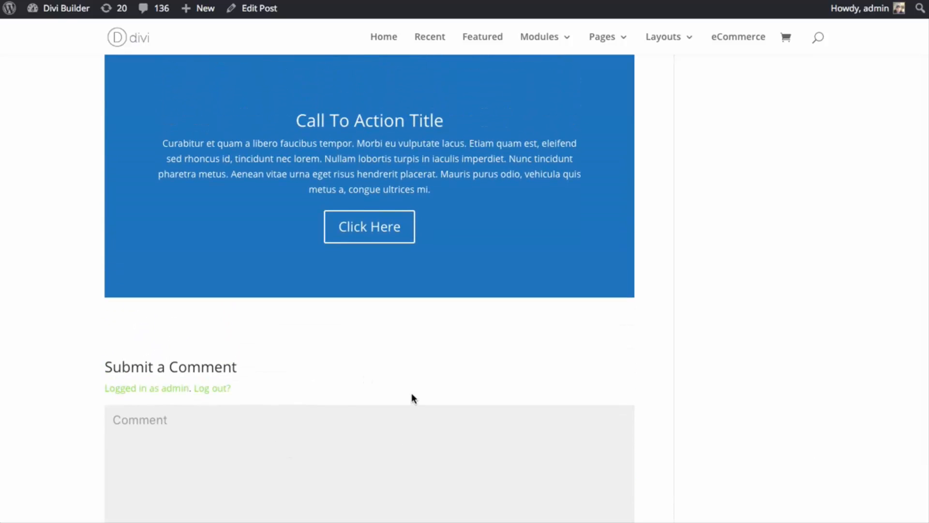
scroll(412, 398, "up", 4)
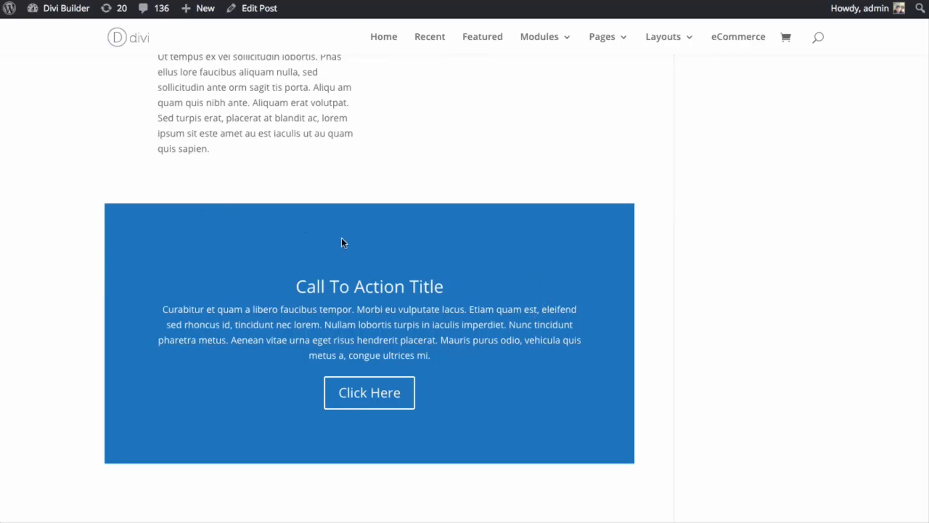
scroll(310, 233, "up", 3)
scroll(245, 251, "down", 3)
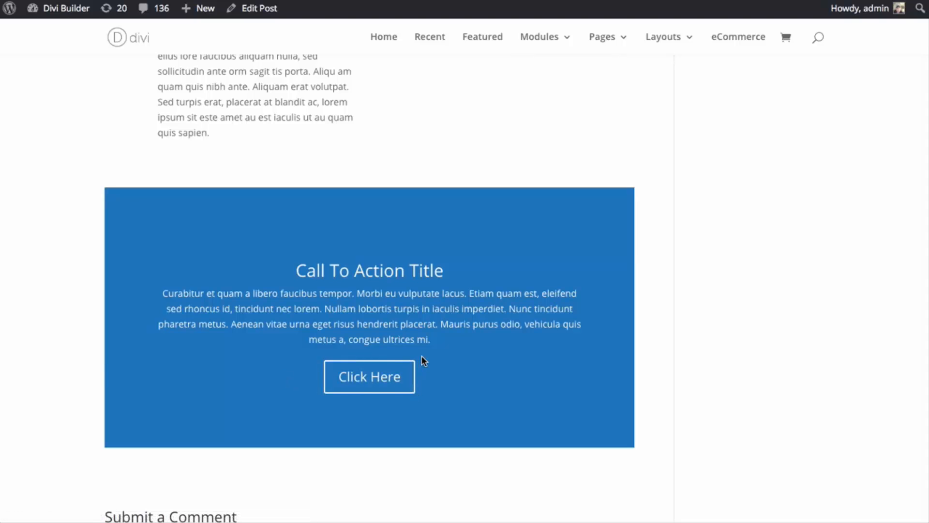
scroll(421, 356, "down", 1)
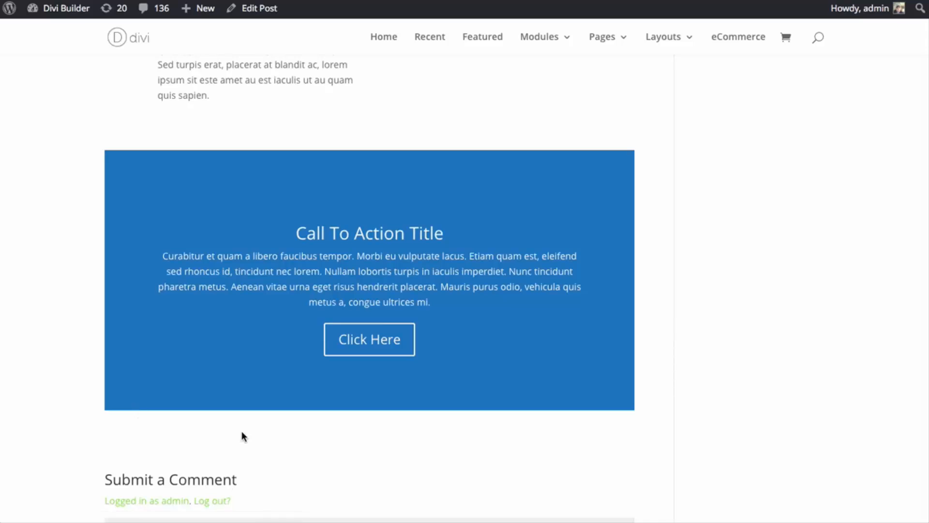
scroll(245, 433, "up", 10)
scroll(249, 438, "down", 7)
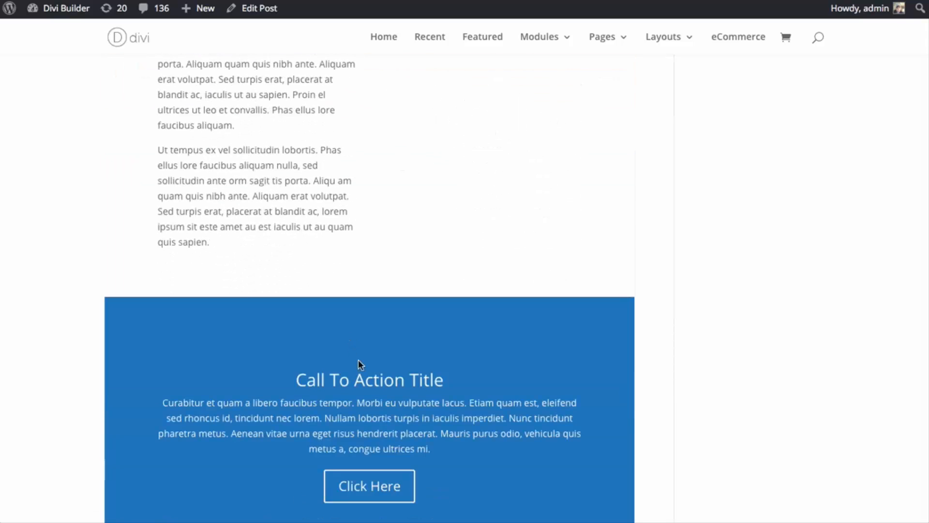
scroll(297, 278, "down", 4)
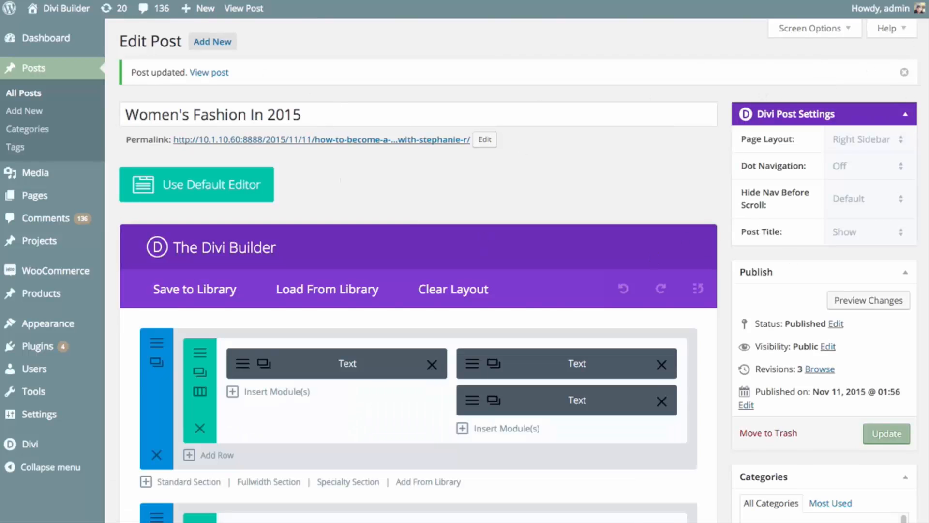
Add a Comments module in a new single-column standard section directly above the Call To Action section
scroll(464, 271, "down", 8)
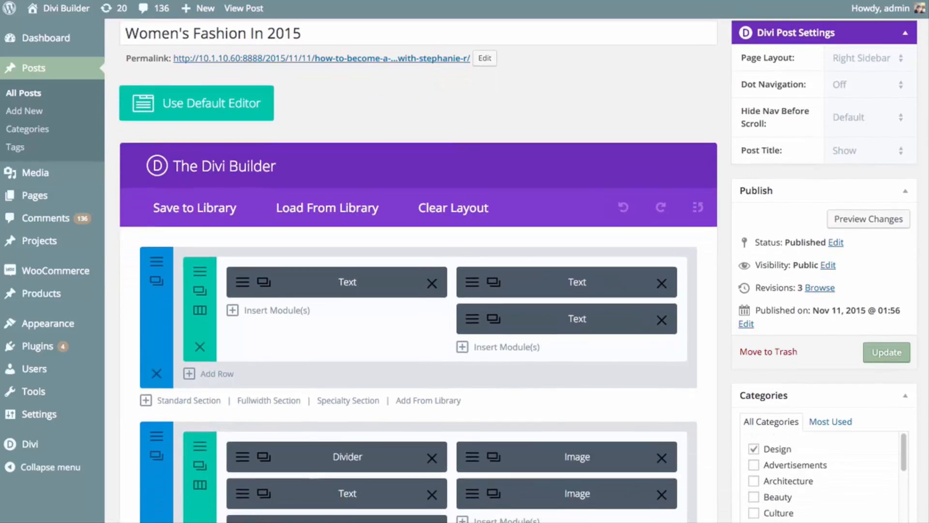
scroll(419, 271, "down", 15)
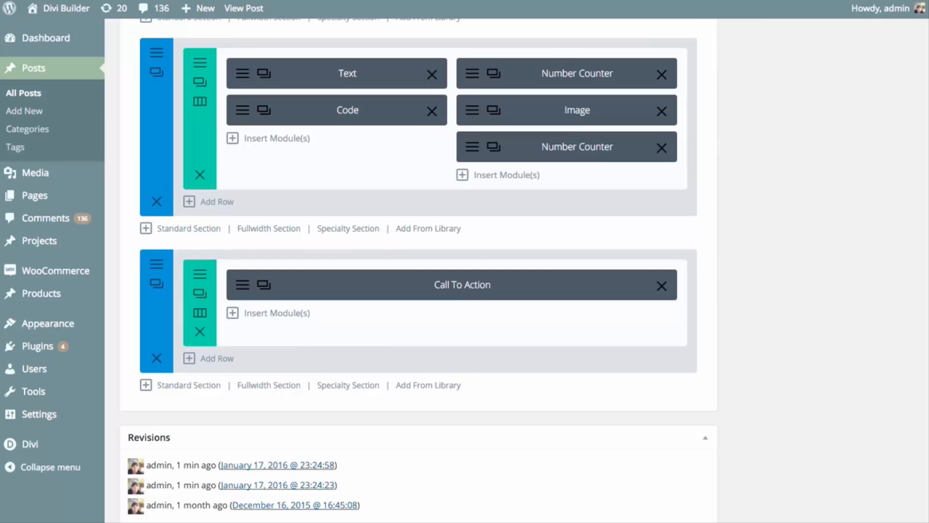
mouse_move(384, 357)
left_mouse_down()
mouse_move(373, 366)
mouse_move(369, 355)
mouse_move(390, 348)
mouse_move(373, 364)
left_mouse_up()
left_click(189, 228)
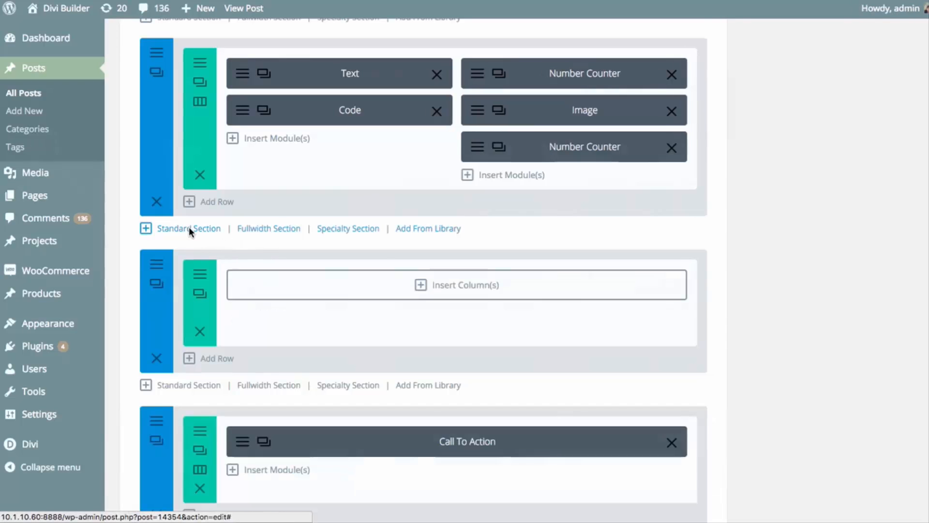
left_click(317, 200)
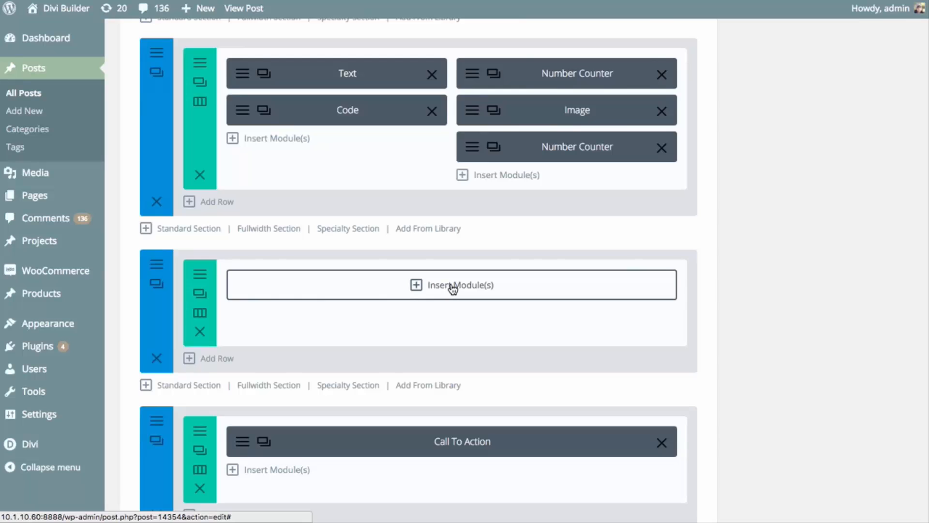
left_click(450, 288)
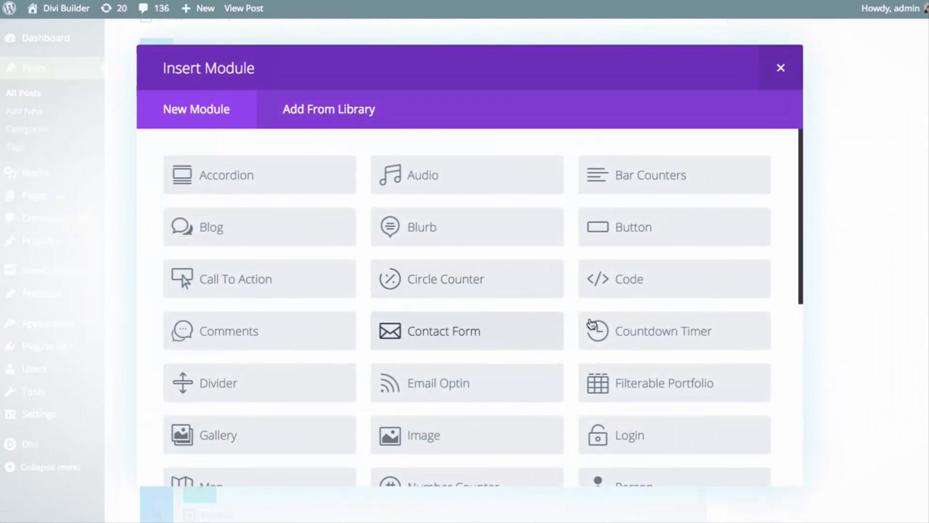
left_click(259, 338)
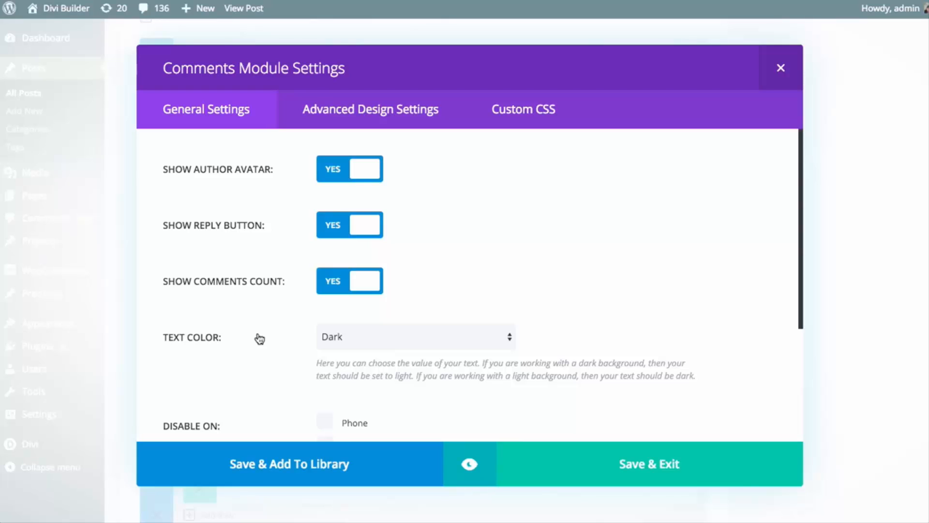
Review the Comments module's advanced design, custom CSS and general settings, including the text color, device visibility and admin label options
left_click(371, 121)
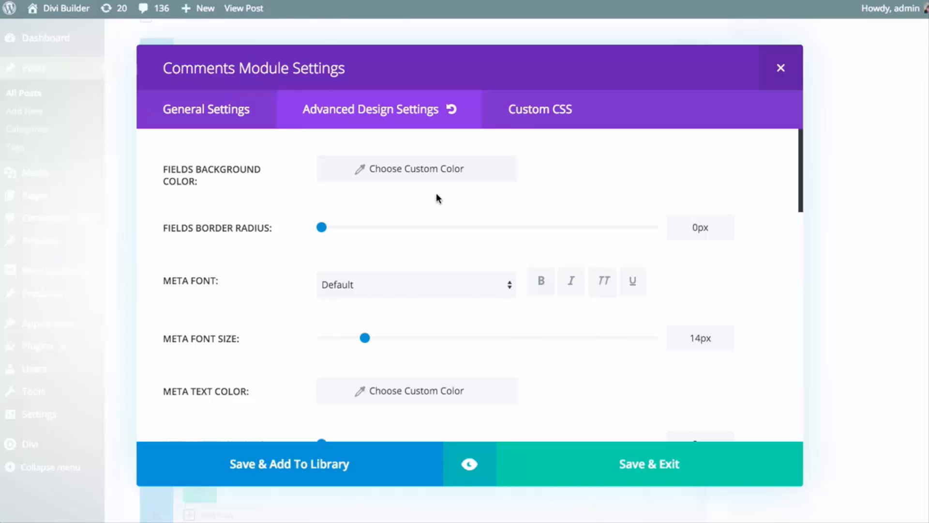
left_click(541, 118)
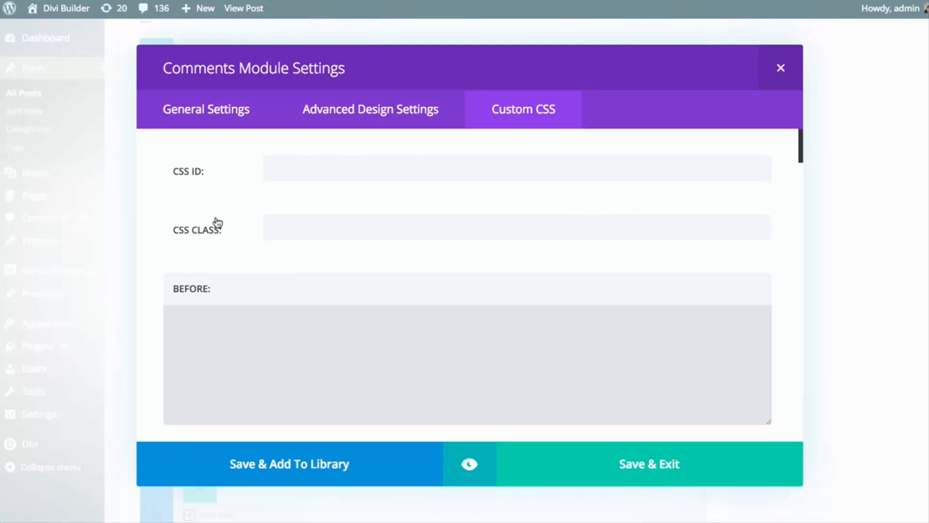
left_click_drag(801, 146, 783, 431)
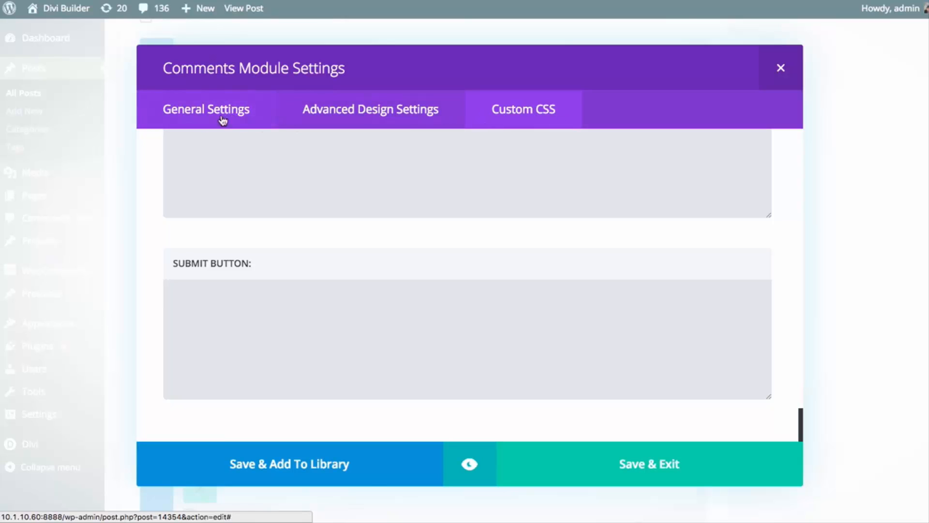
left_click(198, 116)
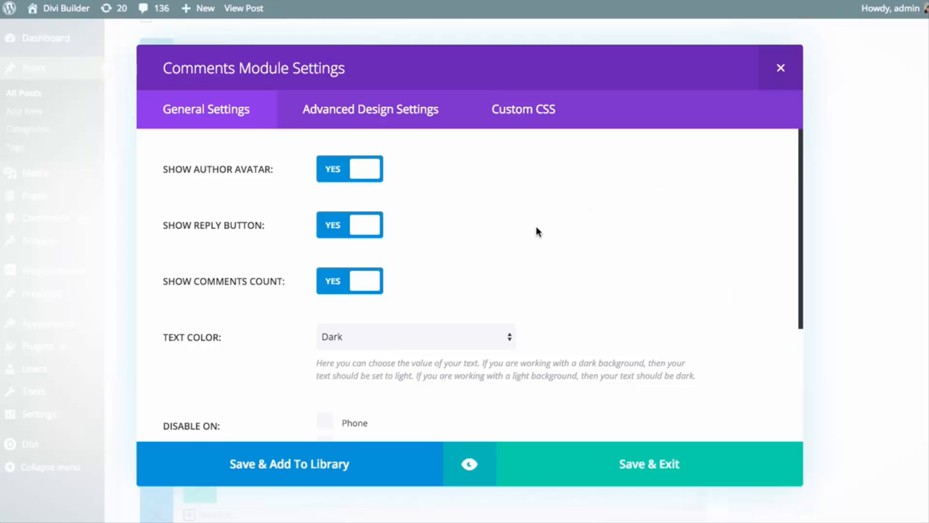
scroll(581, 221, "down", 4)
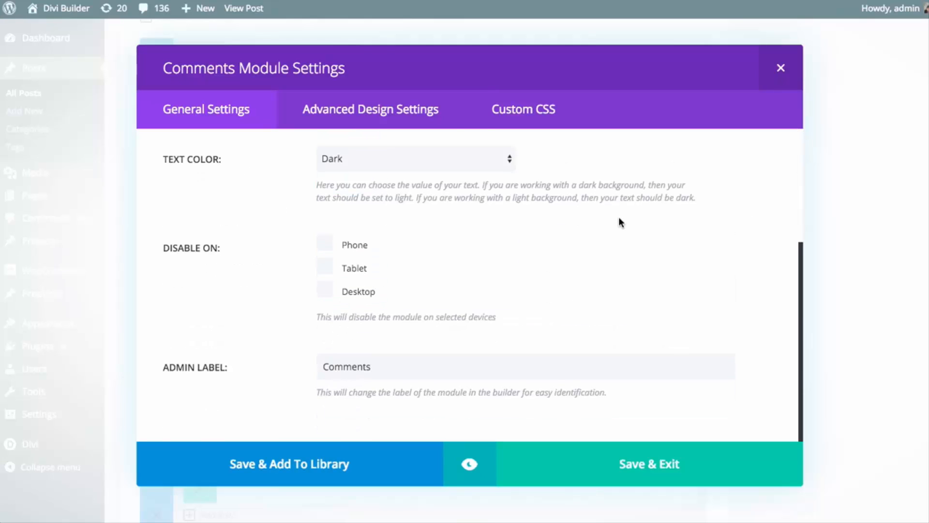
Turn off the author avatar, reply button and comments count in the Comments module's general settings
scroll(620, 222, "up", 4)
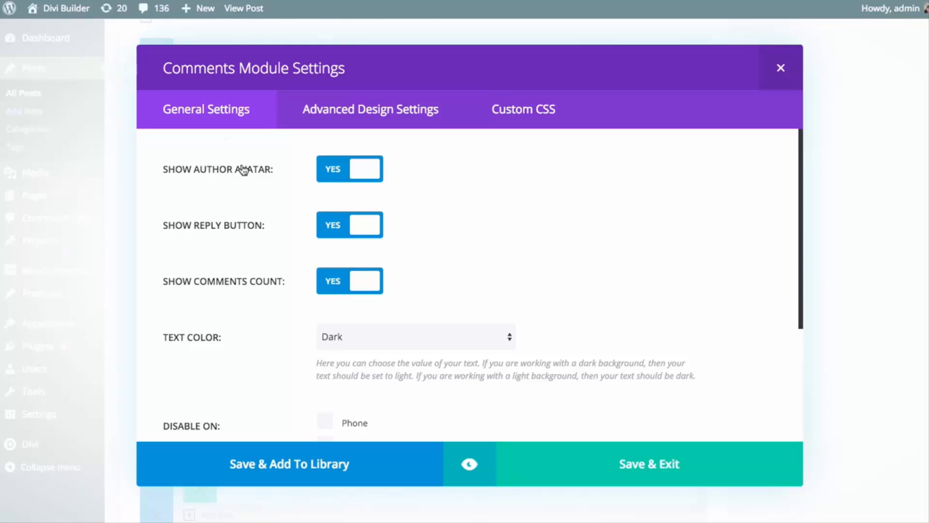
left_click(323, 171)
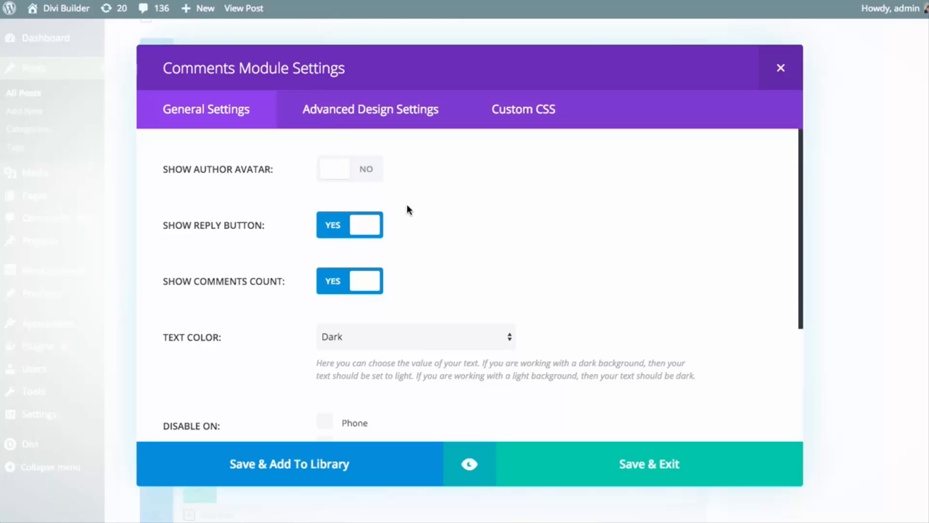
left_click(362, 234)
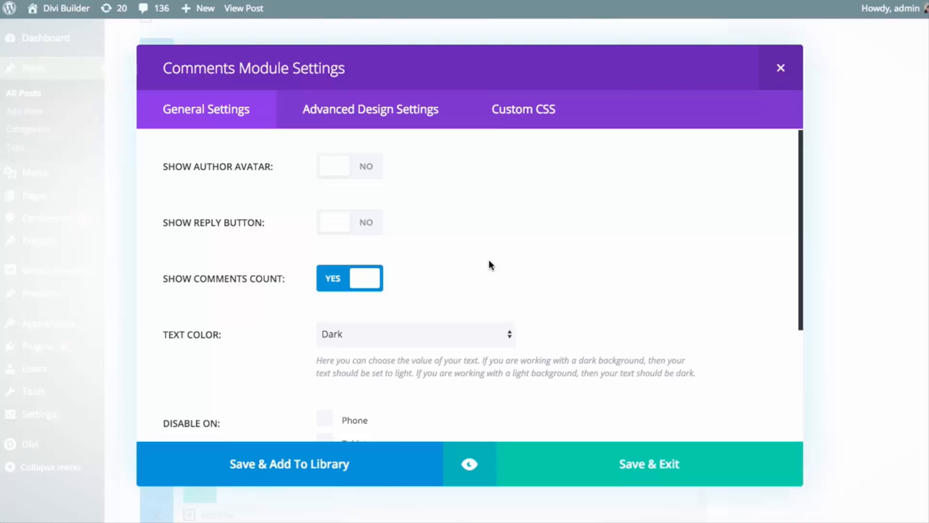
left_click(370, 286)
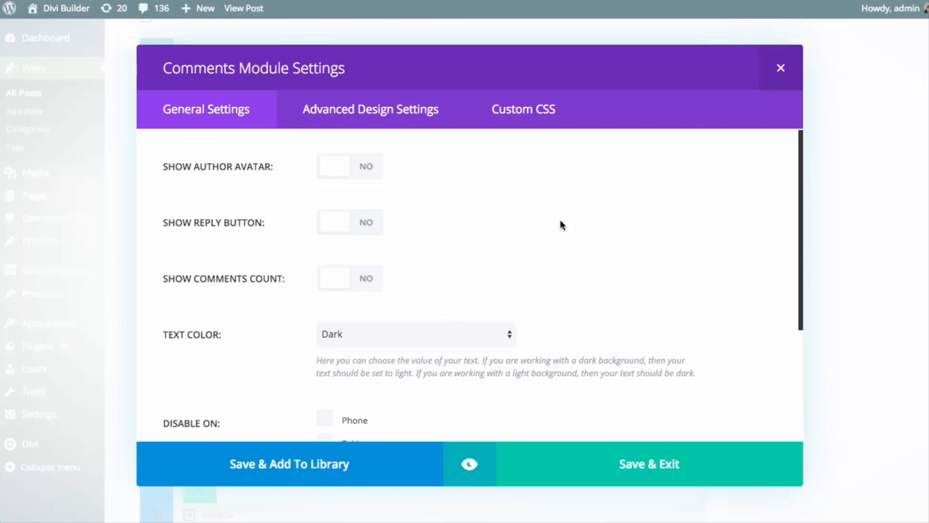
Keep the Comments module's text color set to Dark and disable the module on Phone and Tablet
scroll(559, 227, "down", 2)
scroll(570, 261, "down", 1)
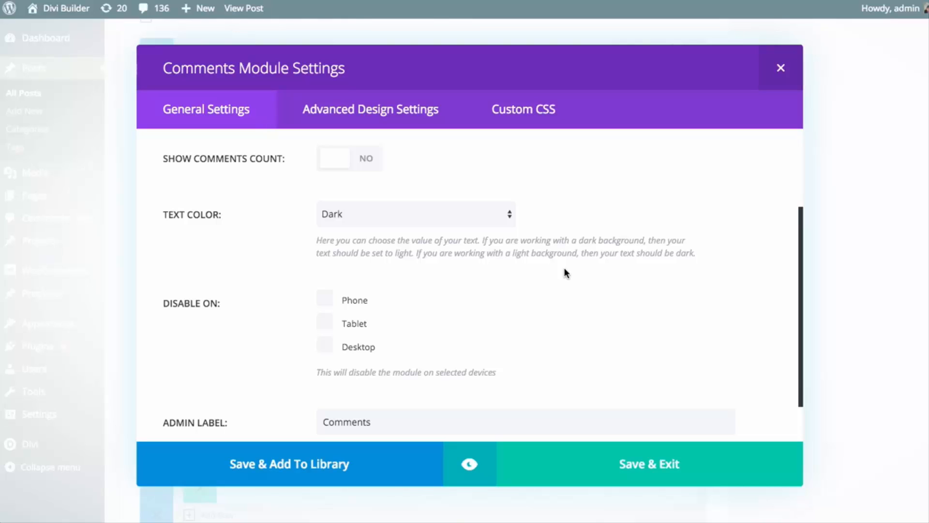
left_click(493, 221)
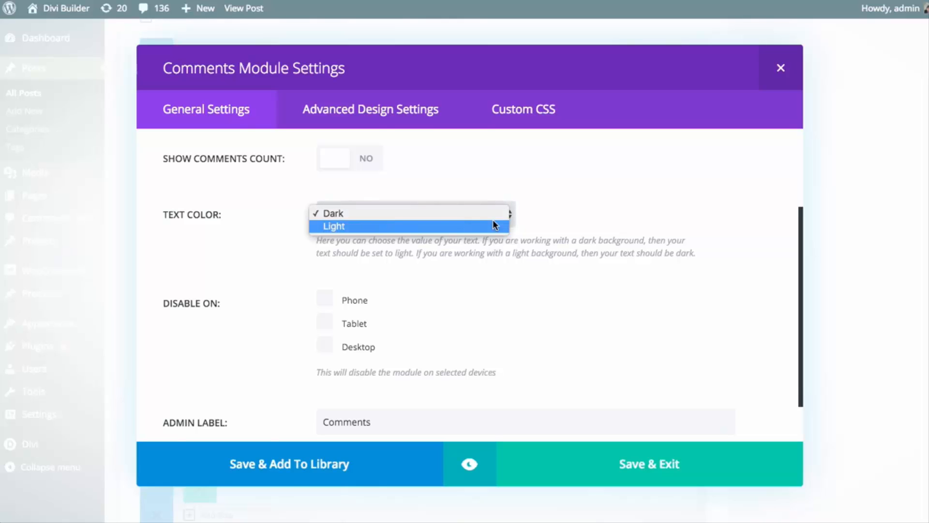
left_click(484, 212)
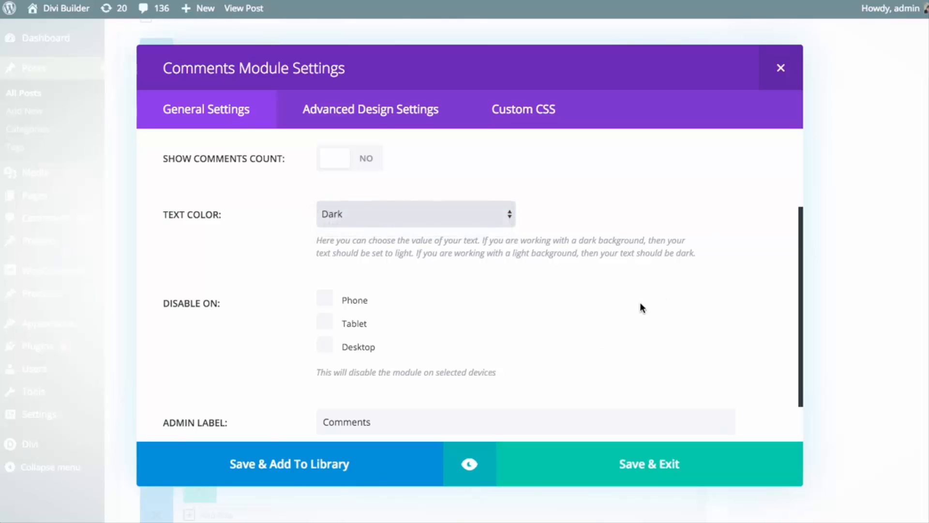
scroll(637, 290, "down", 1)
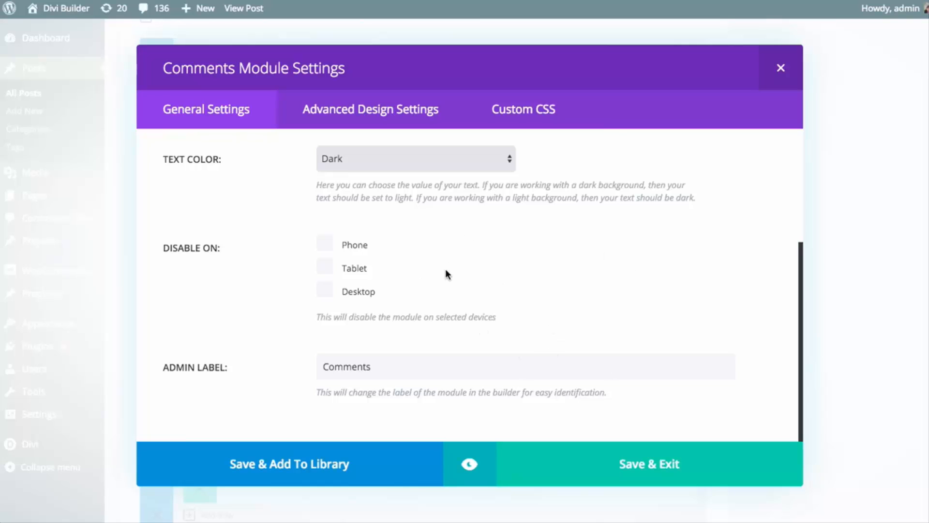
left_click(327, 246)
left_click(324, 271)
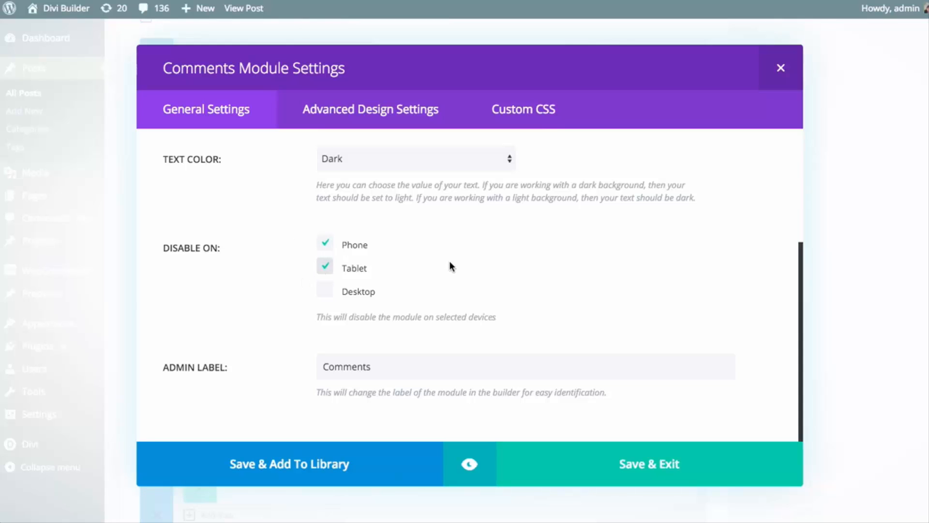
Save the Comments module with the admin label Comments and update the post
double_click(346, 367)
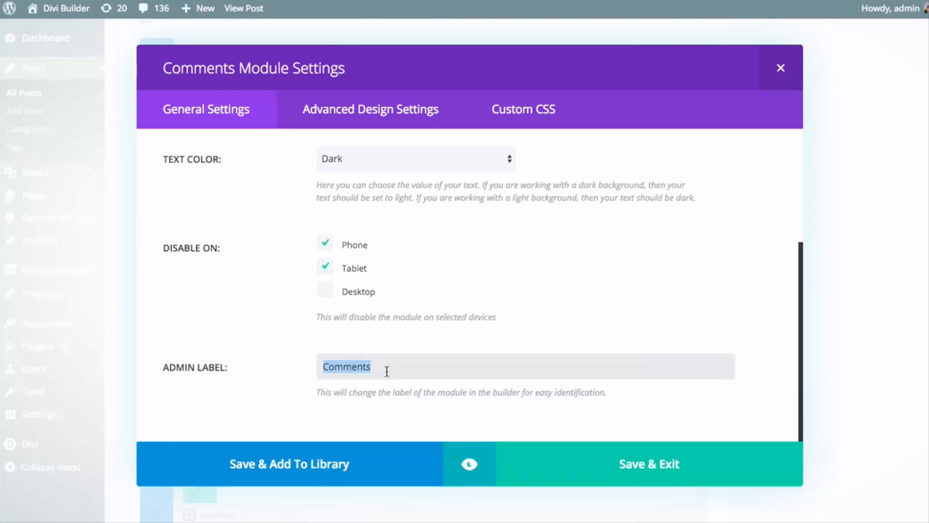
left_click(534, 289)
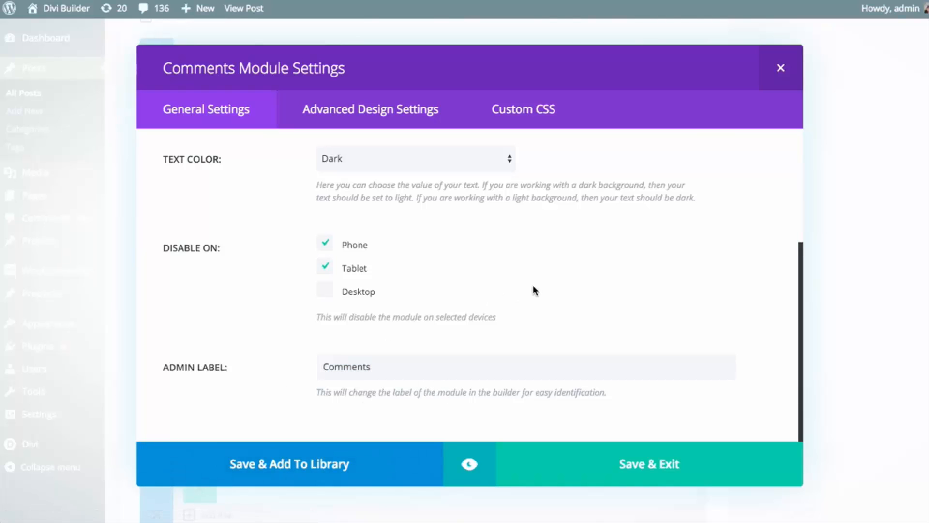
left_click(615, 461)
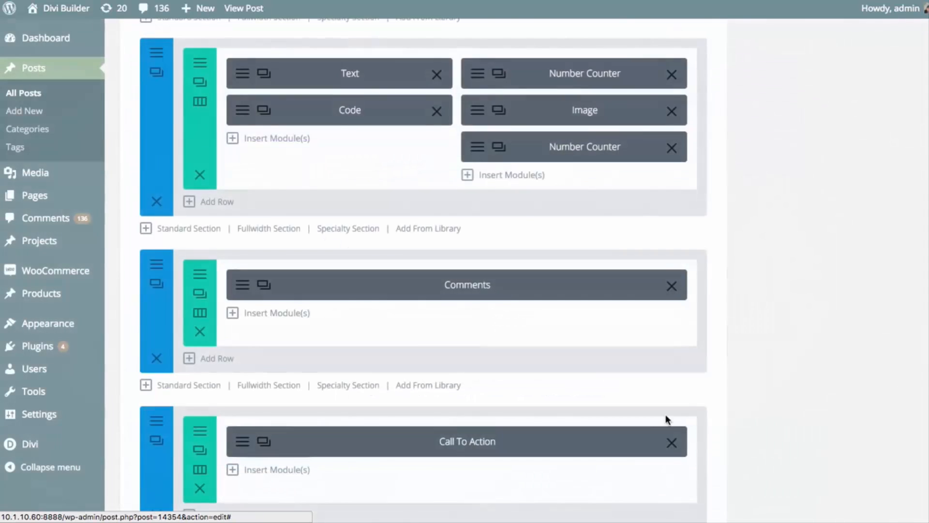
left_click(883, 434)
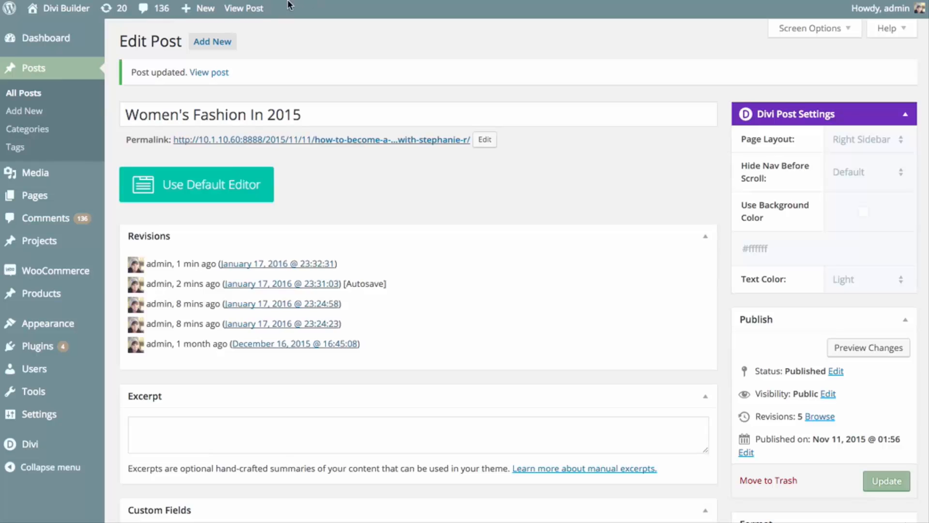
View the published "Women's Fashion In 2015" post and examine the comment form above the Call To Action block
left_click(252, 18)
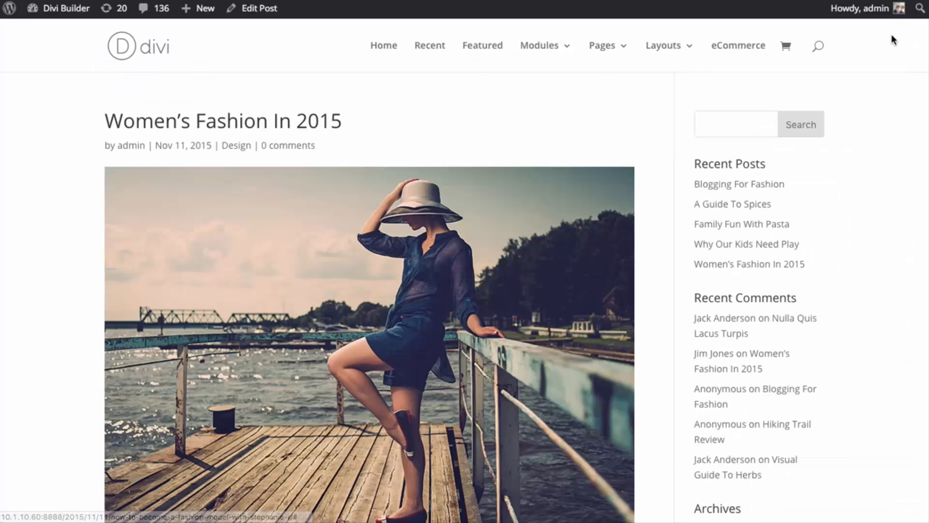
scroll(367, 290, "down", 20)
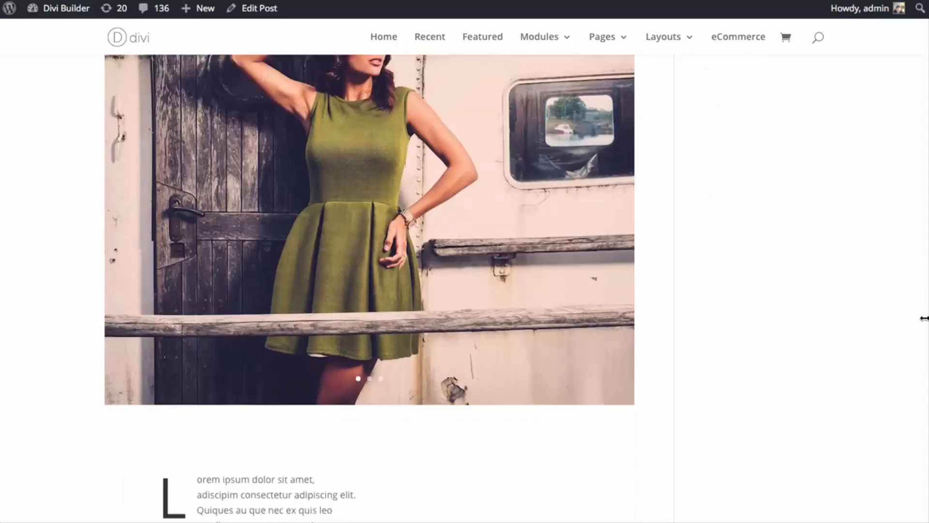
scroll(919, 315, "down", 20)
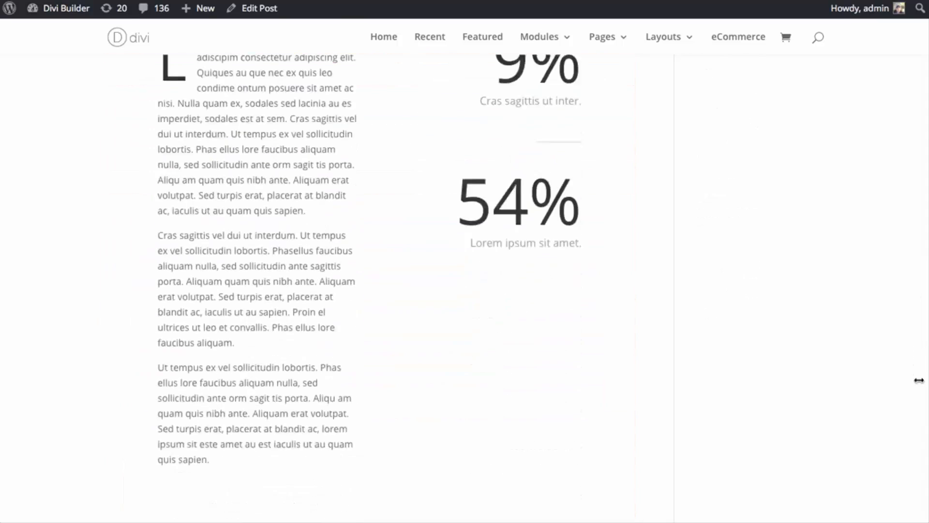
scroll(914, 431, "down", 6)
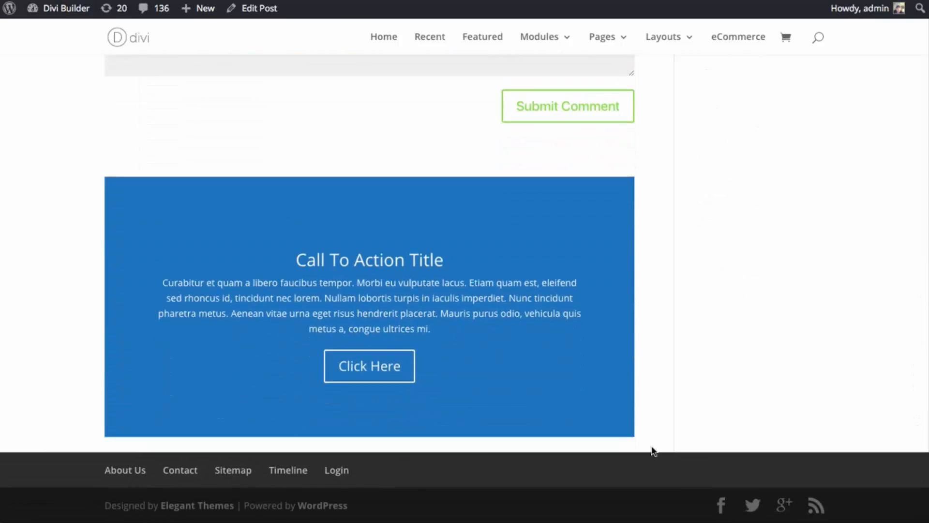
scroll(634, 385, "up", 5)
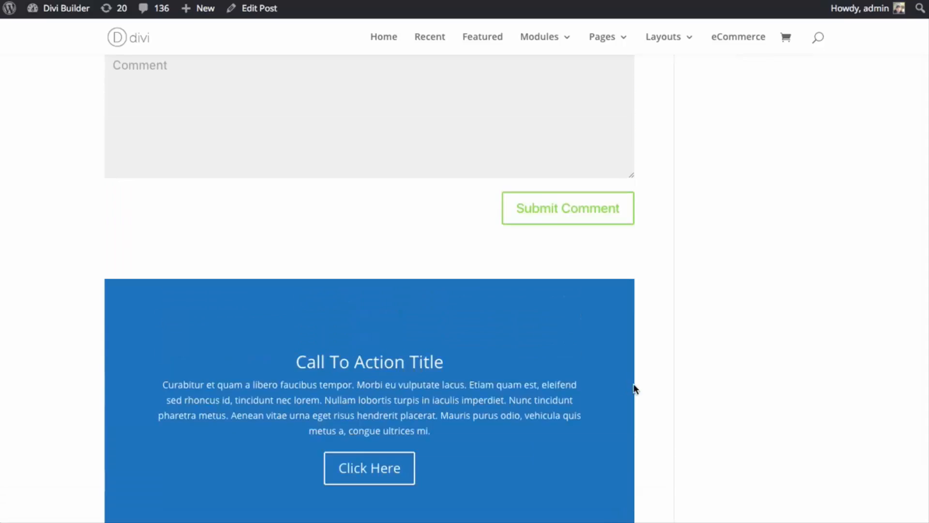
left_click(445, 224)
scroll(645, 256, "up", 3)
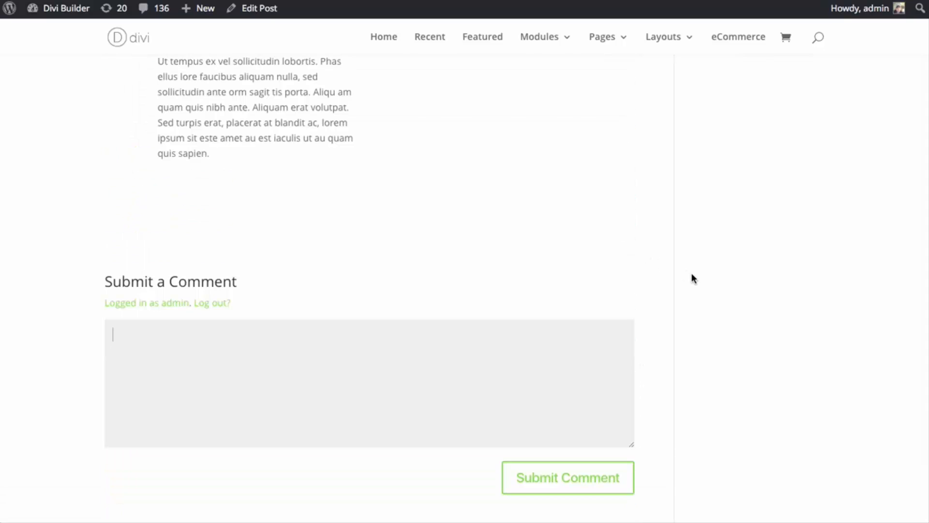
scroll(721, 194, "down", 2)
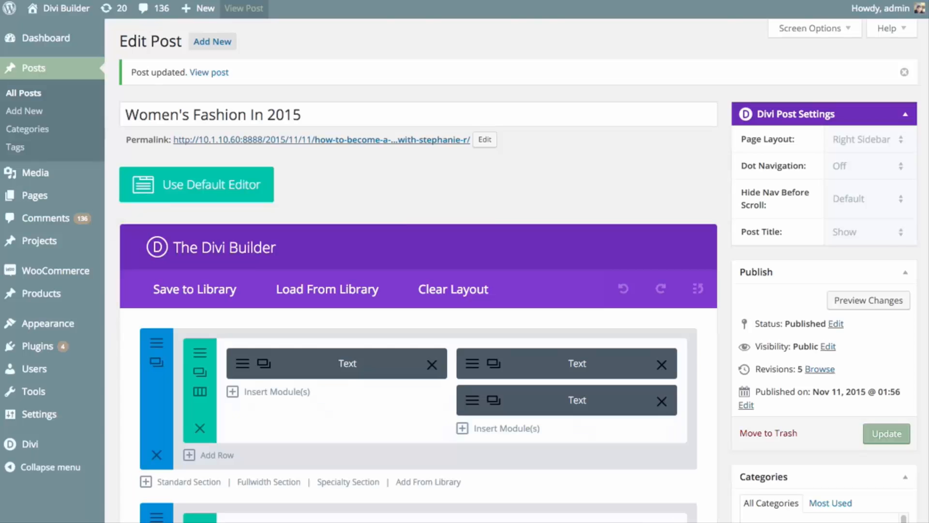
Reopen the Comments module's settings in the post editor and preview the comment form from the advanced design settings
scroll(494, 225, "down", 15)
scroll(638, 296, "up", 1)
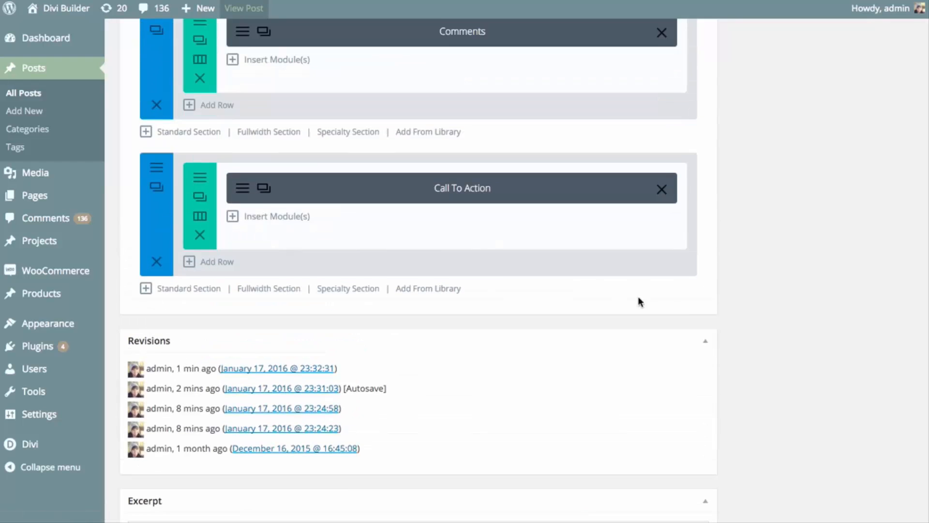
scroll(359, 189, "up", 5)
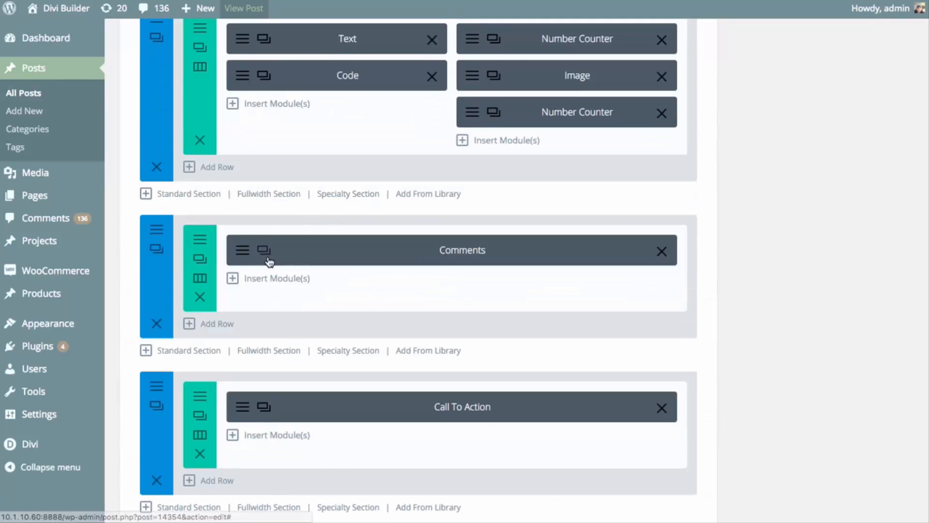
left_click(341, 261)
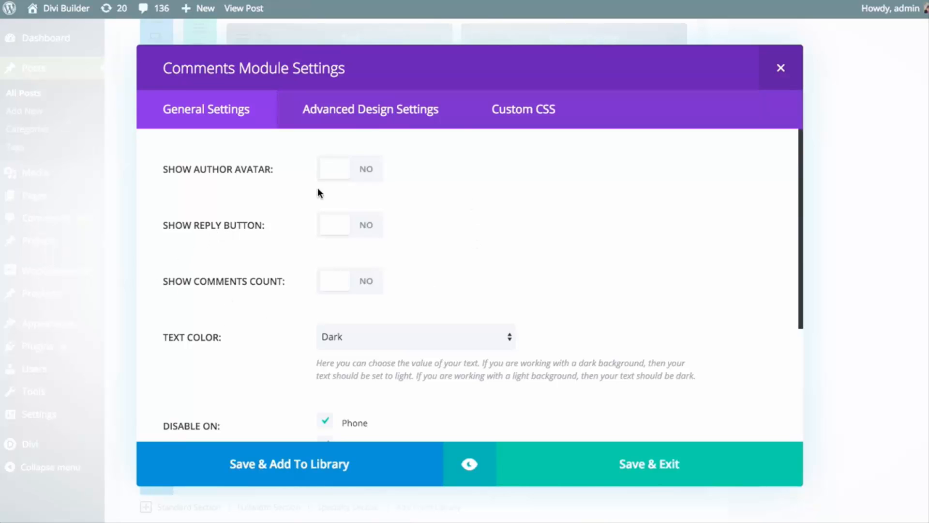
left_click(354, 122)
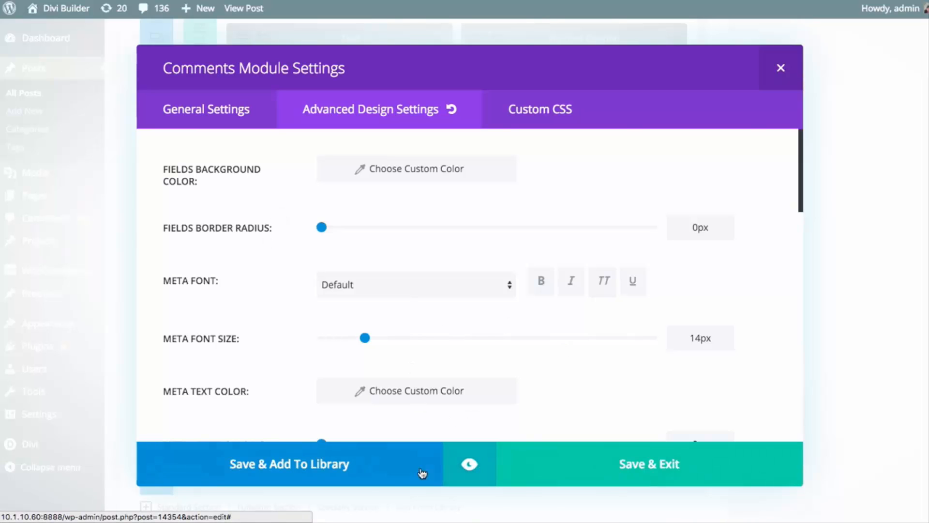
left_click(466, 471)
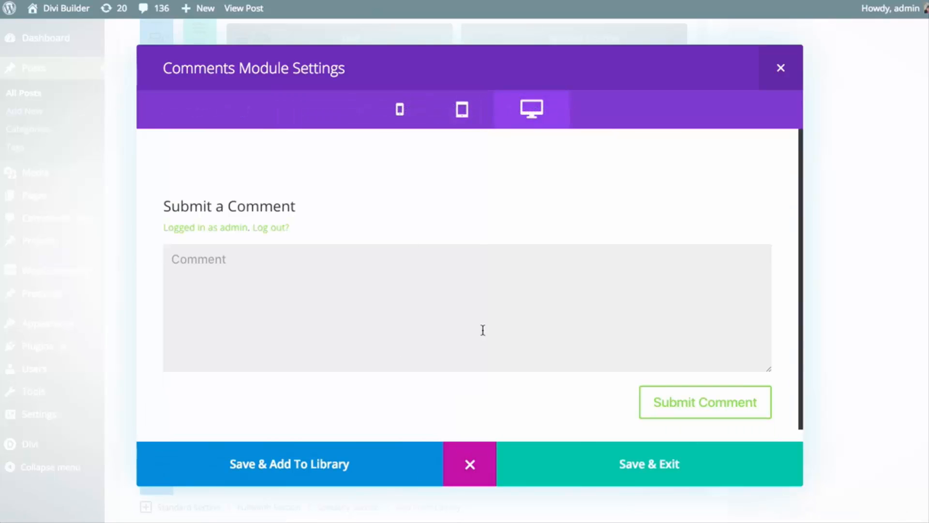
left_click(470, 462)
Save and close the Comments module's settings and update the post again
left_click(602, 471)
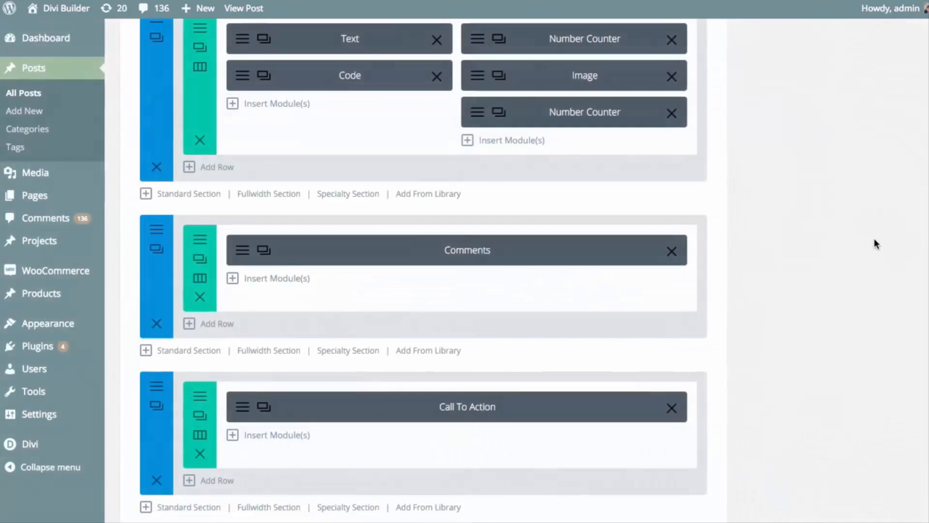
scroll(874, 238, "up", 10)
left_click(874, 435)
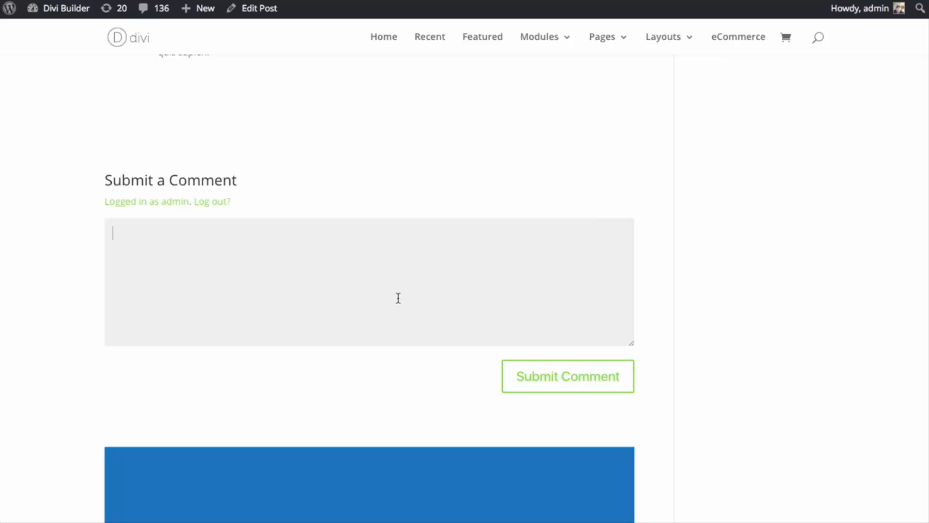
Submit the copied "Curabitur et quam a libero faucibus tempor" paragraph as a comment on the published post
type("Curabitur et quam a libero faucibus tempor. Morbi eu vulputate lacus. Etiam quam est, eleifend sed rhoncus id, tincidunt nec lorem. Nullam lobortis turpis in iaculis imperdiet. Nunc tincidunt pharetra metus. Aenean vitae urna eget risus hendrerit placerat. Mauris purus odio, vehicula quis metus a, congue ultrices mi.")
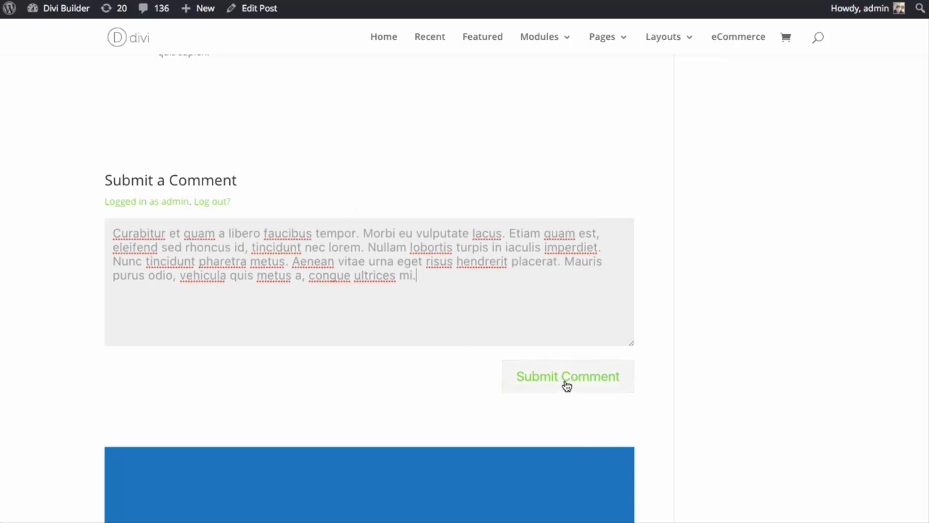
left_click(585, 380)
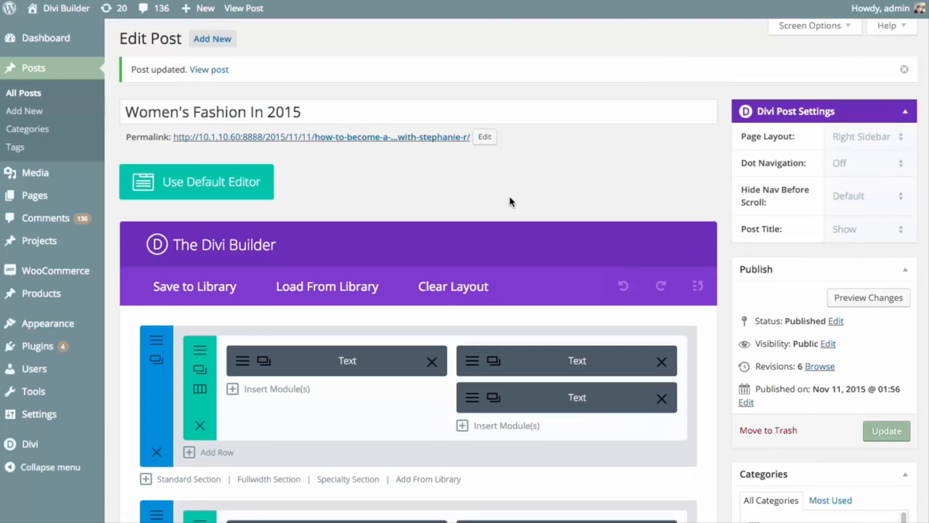
scroll(511, 202, "down", 10)
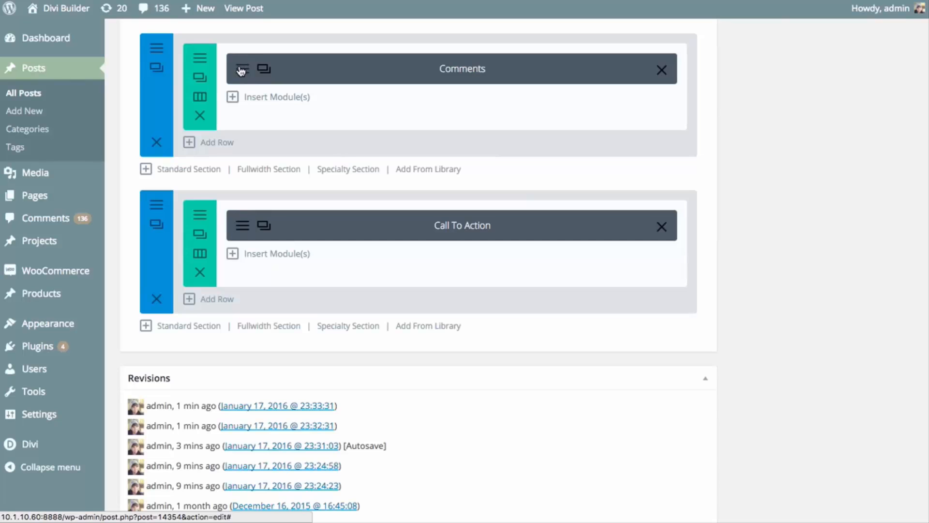
Reload the post editor and preview the Comments module with the submitted comment from its advanced design settings
key("super+r")
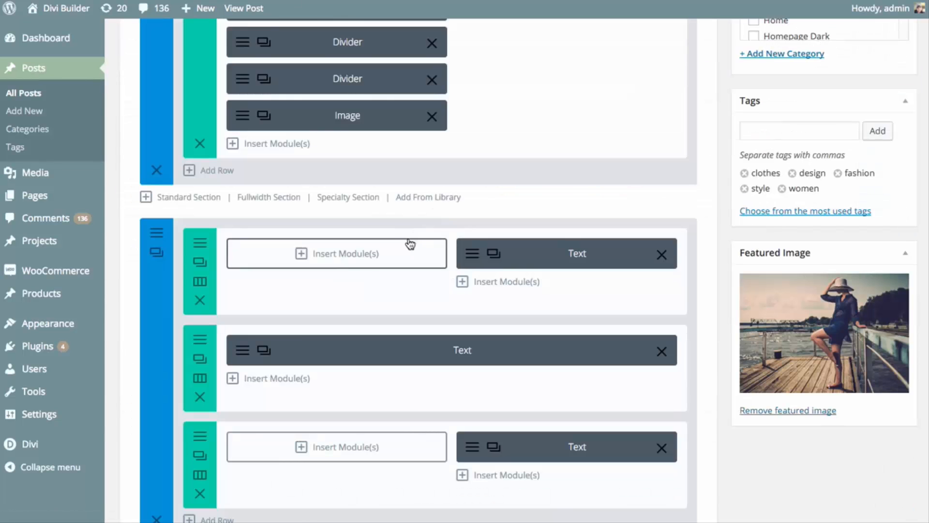
scroll(345, 349, "up", 17)
scroll(346, 349, "down", 2)
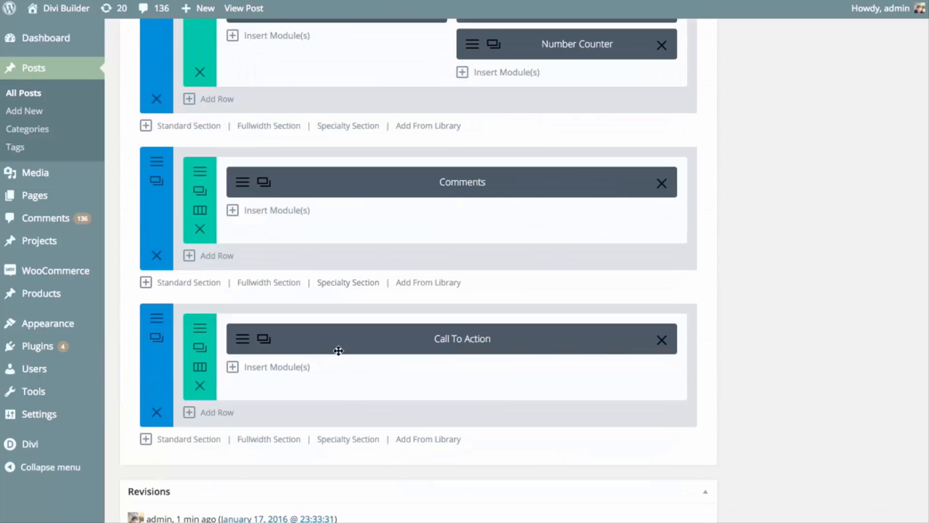
left_click(261, 182)
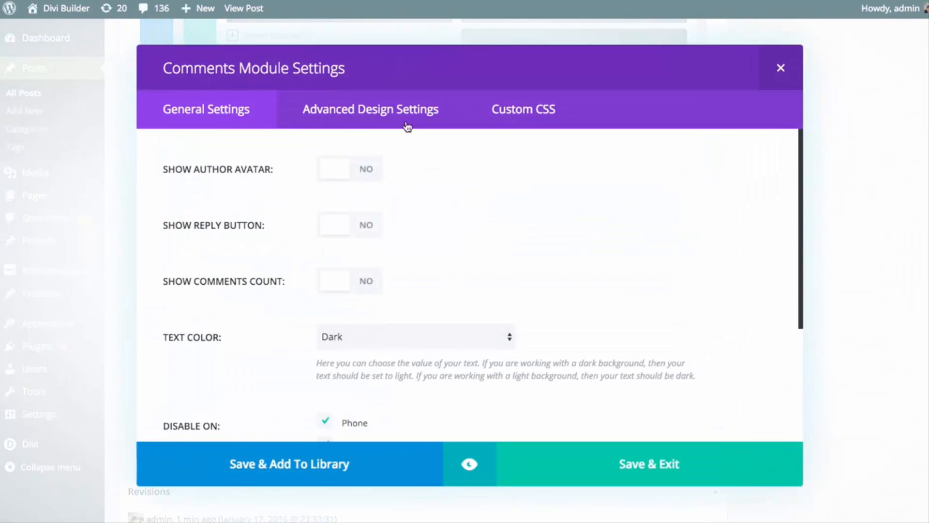
left_click(361, 111)
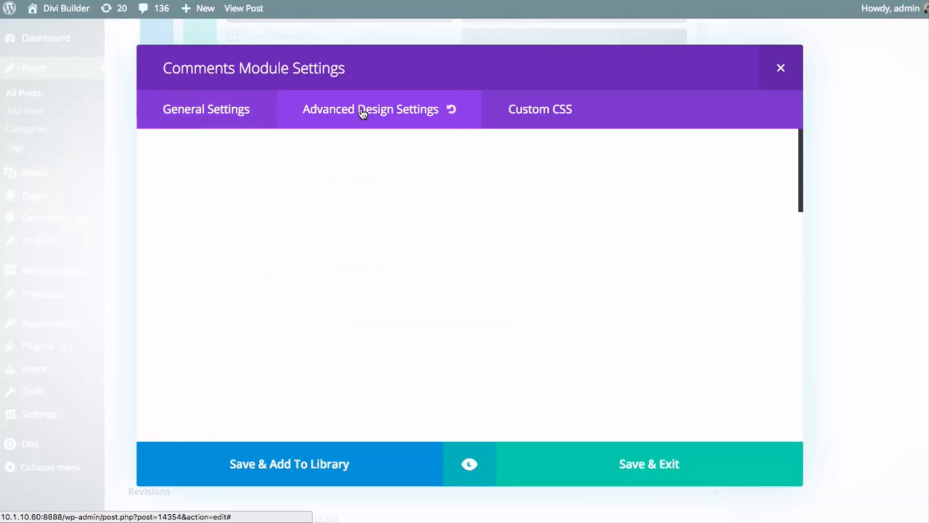
left_click(469, 464)
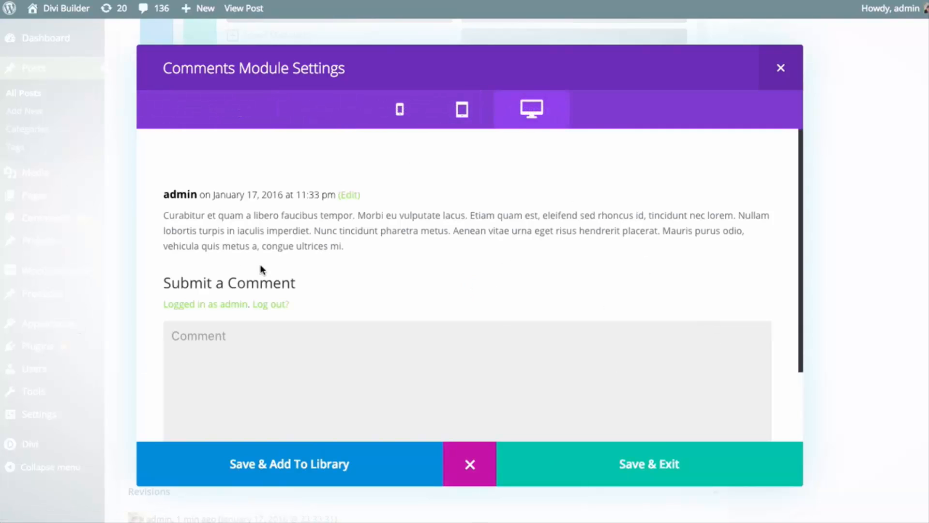
Examine the rest of the comment form preview and the module's meta, comment and field text options in the advanced design settings
scroll(303, 244, "down", 3)
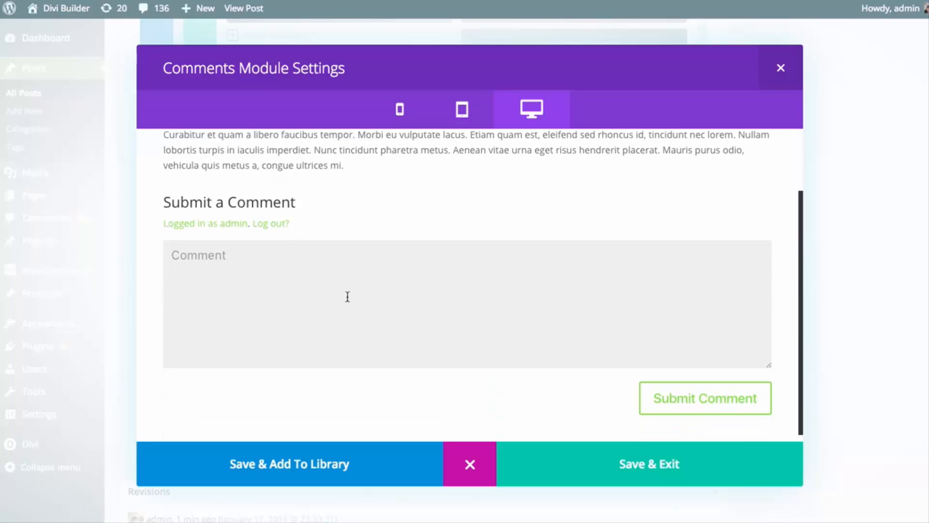
left_click(470, 465)
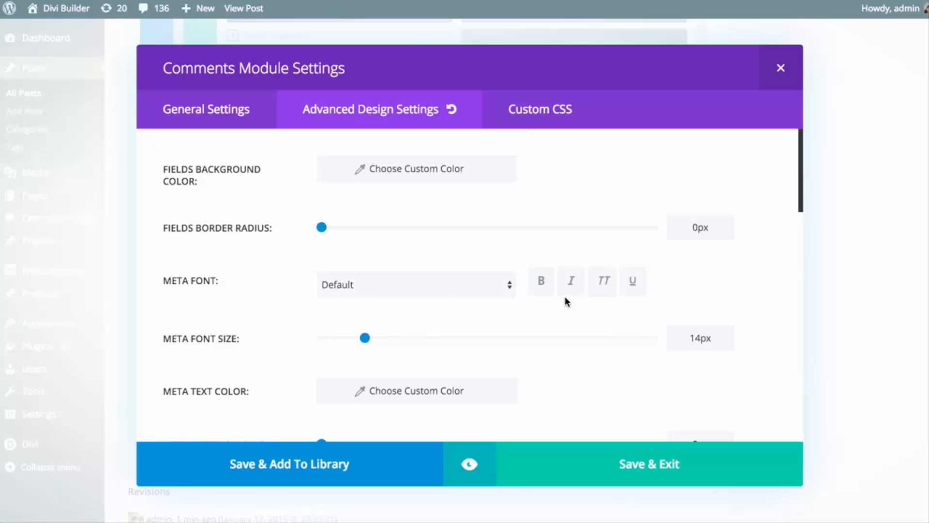
scroll(502, 257, "down", 5)
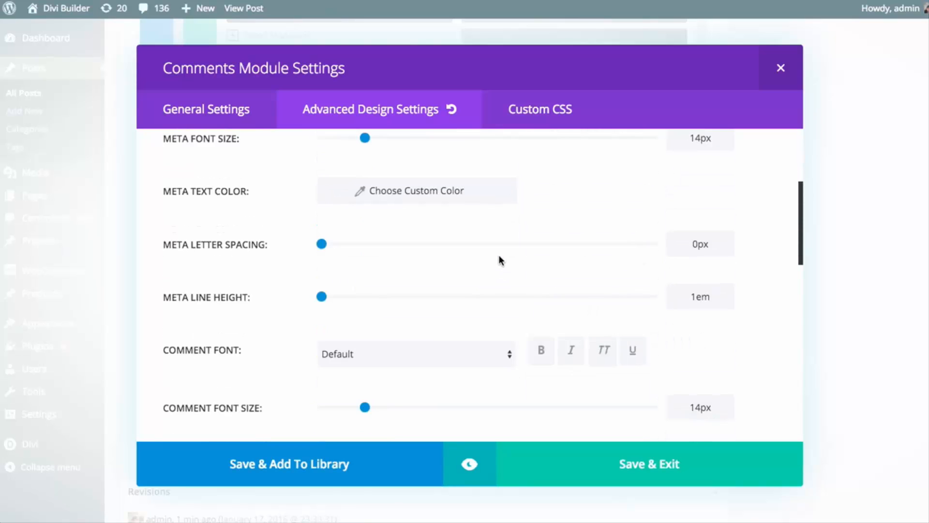
scroll(498, 266, "down", 3)
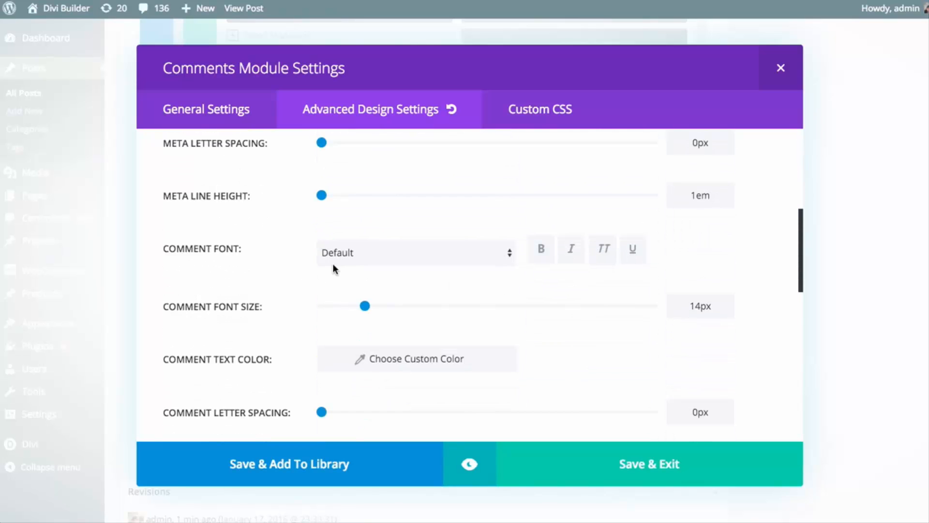
scroll(335, 262, "down", 10)
scroll(364, 268, "up", 3)
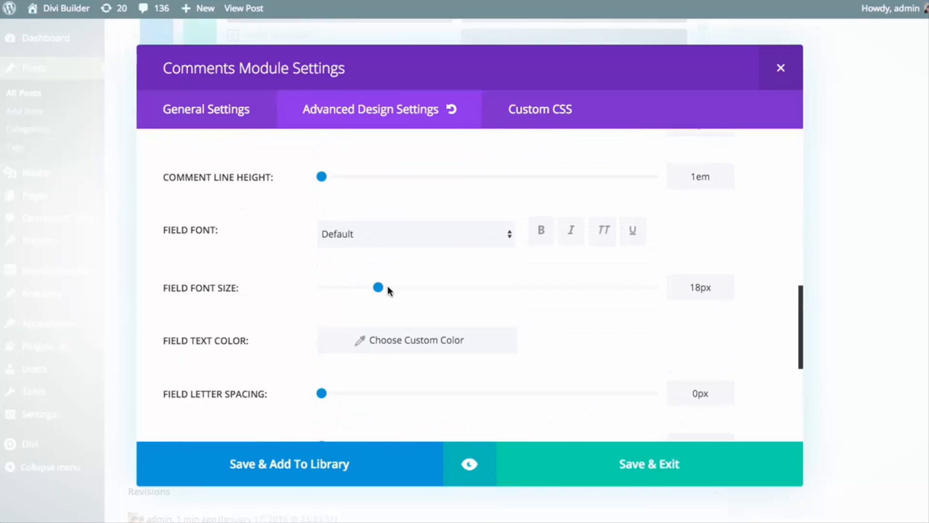
scroll(394, 294, "up", 3)
scroll(419, 305, "up", 3)
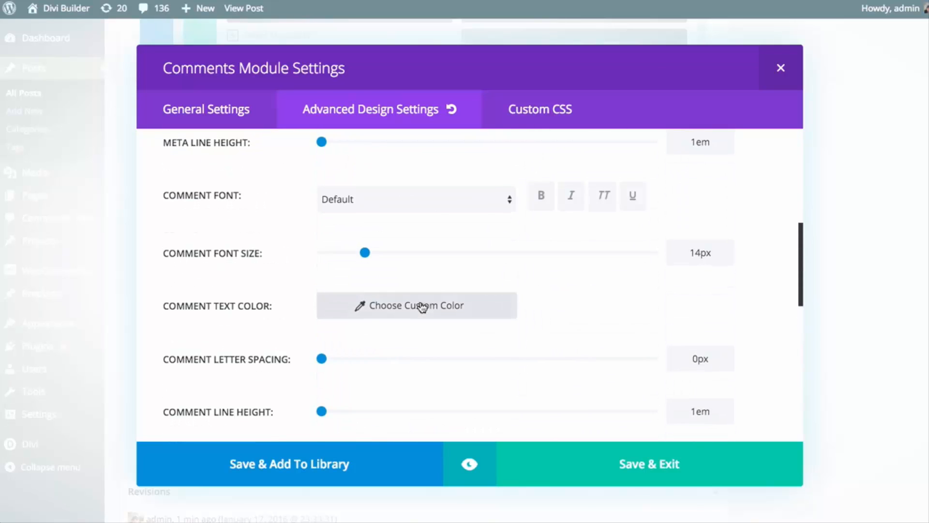
Set the Comments module's comment font to bold Arvo with a font size of 18px
scroll(421, 306, "up", 3)
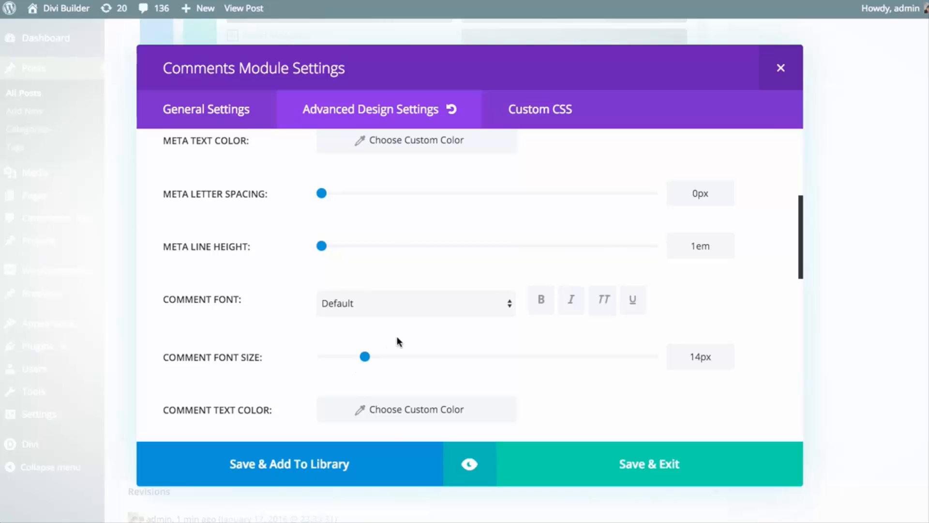
left_click(382, 307)
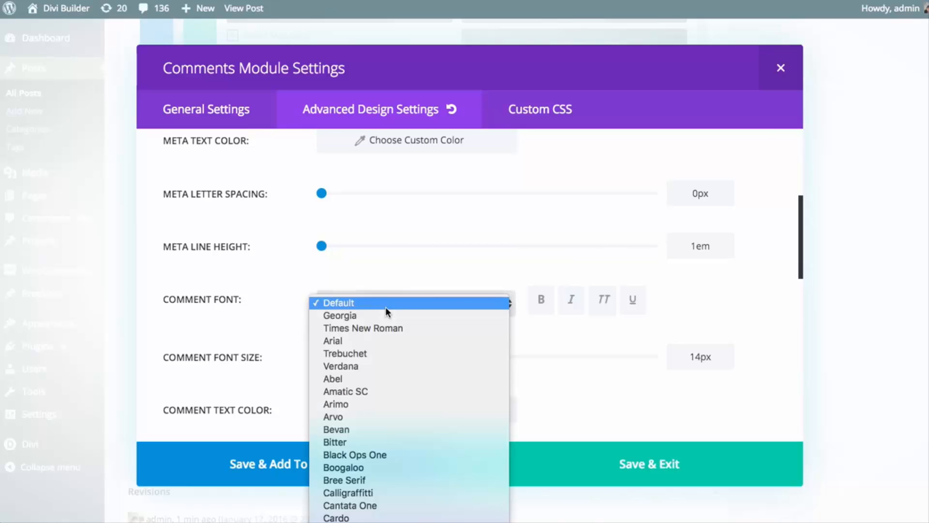
left_click(352, 415)
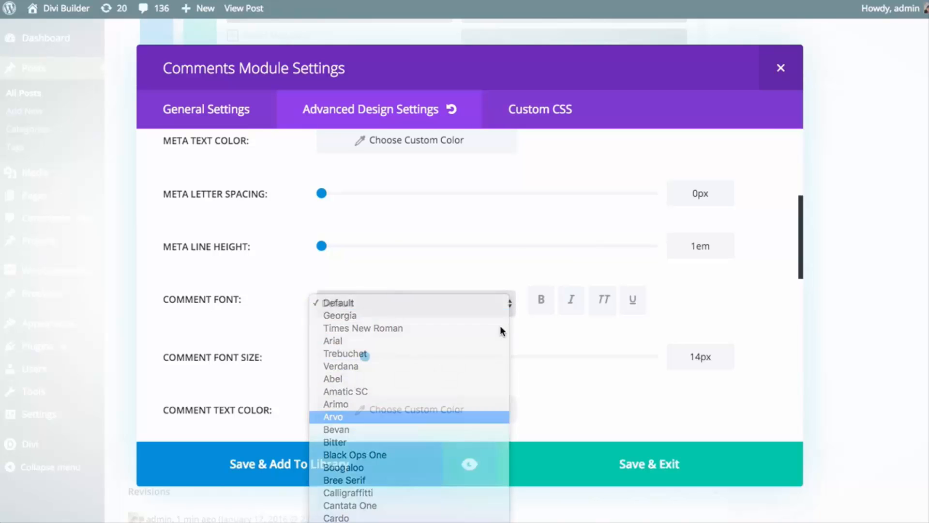
left_click(542, 300)
left_click_drag(367, 360, 379, 362)
Set the comment text color to the purple preset
scroll(493, 355, "down", 2)
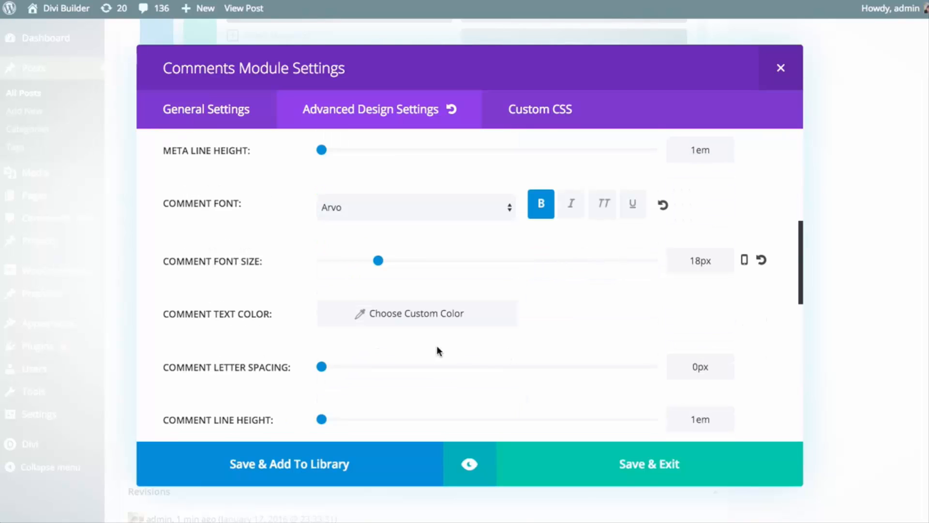
left_click(450, 317)
scroll(508, 321, "down", 2)
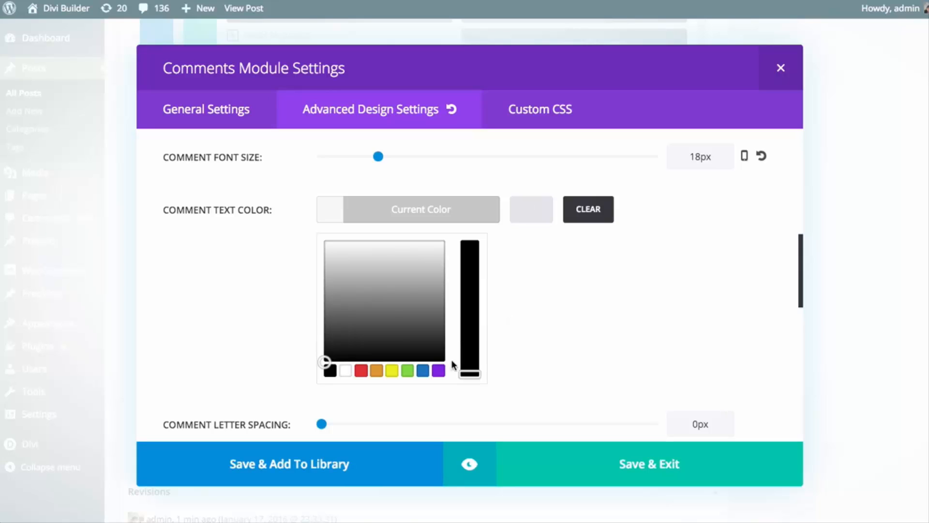
left_click(438, 370)
left_click(432, 209)
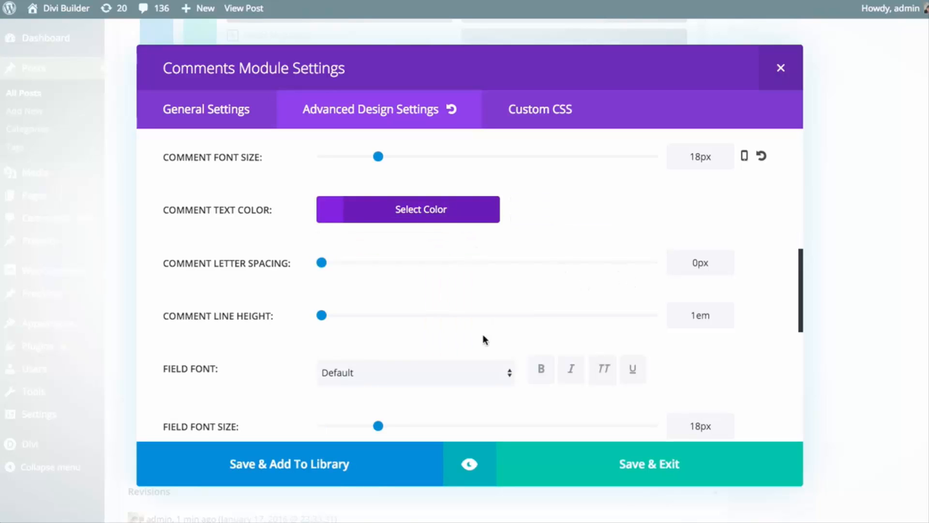
Preview the Comments module, check the sample comment's styled text and return to the design settings
left_click(470, 477)
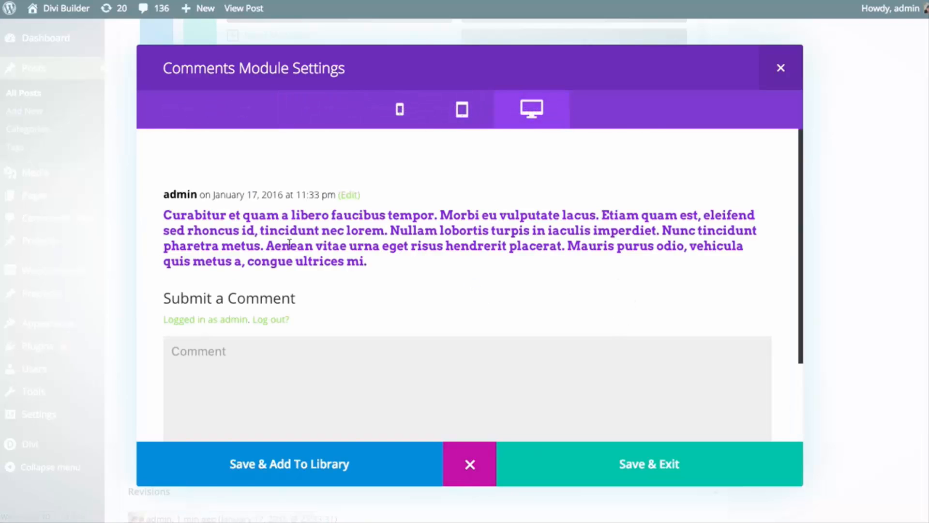
left_click_drag(346, 249, 165, 216)
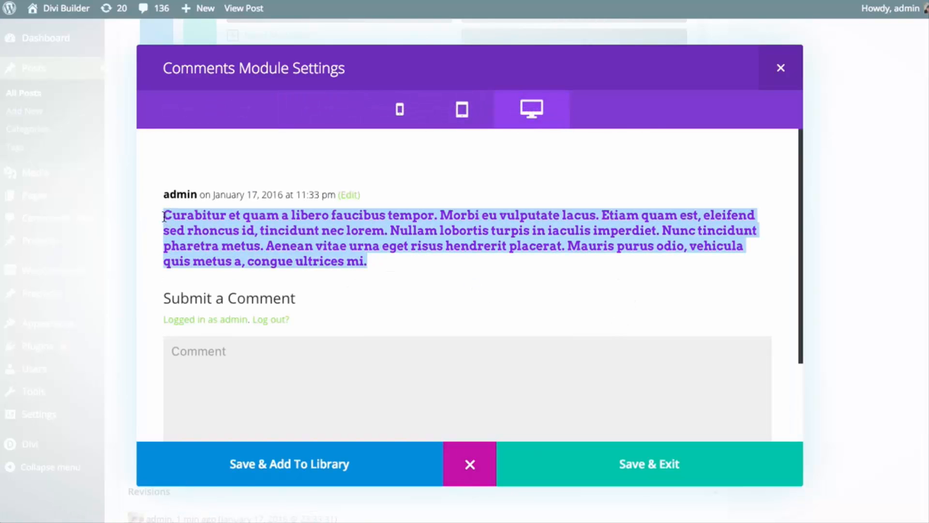
left_click(190, 219)
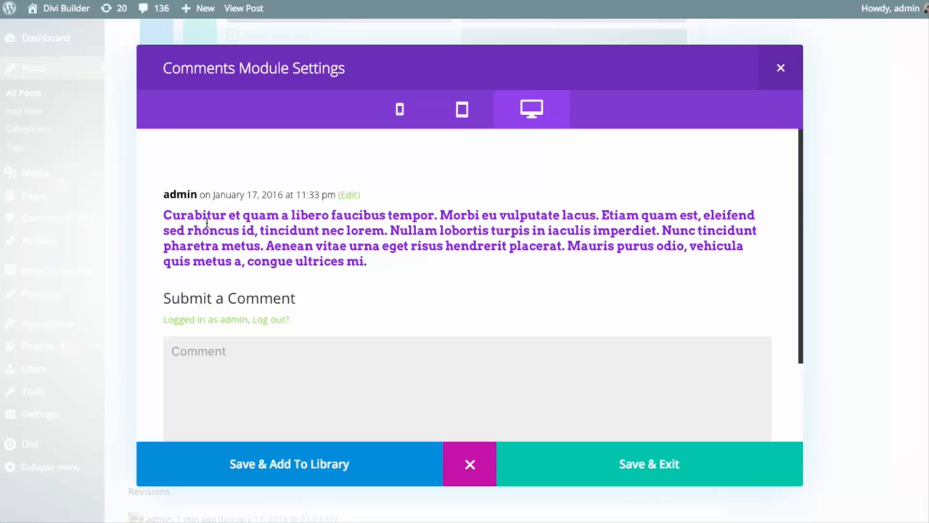
double_click(184, 216)
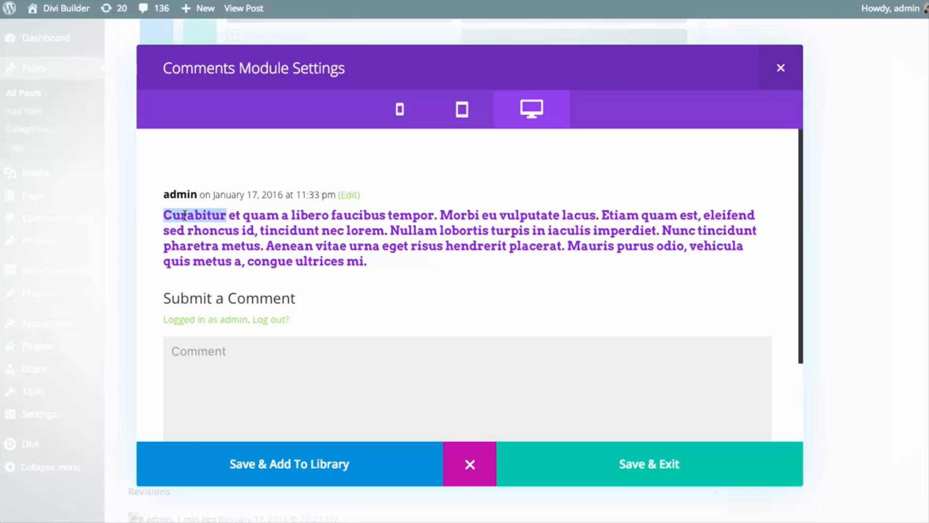
left_click(470, 464)
Set the comment form's field font to bold, all-caps Arvo with a font size of 20px
scroll(552, 306, "down", 5)
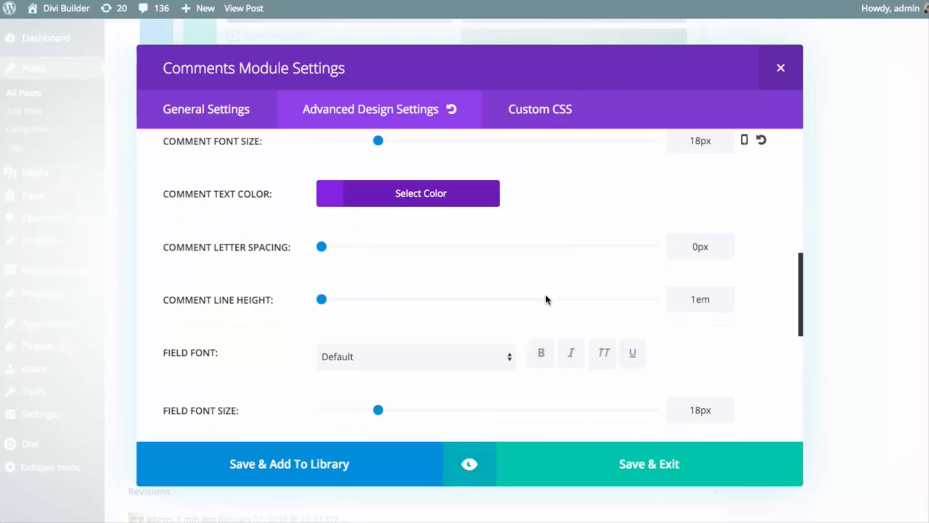
scroll(499, 361, "down", 3)
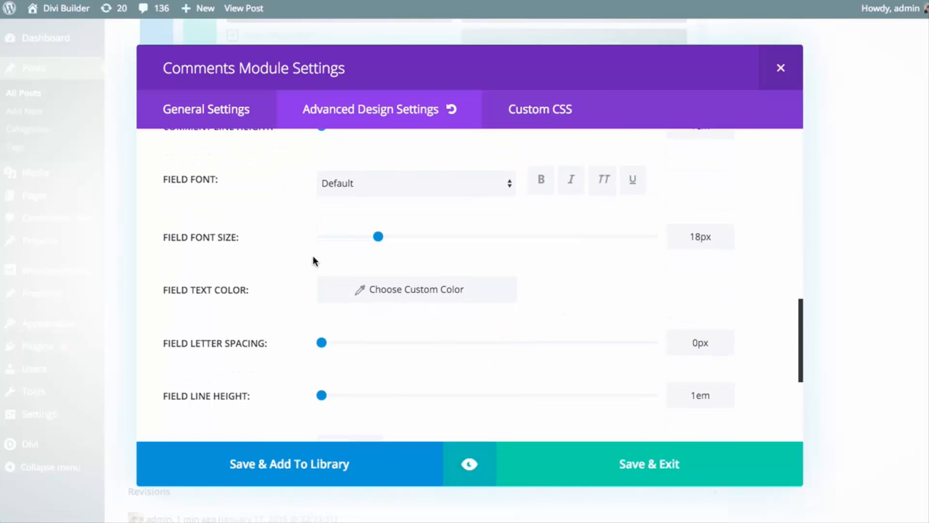
left_click(428, 184)
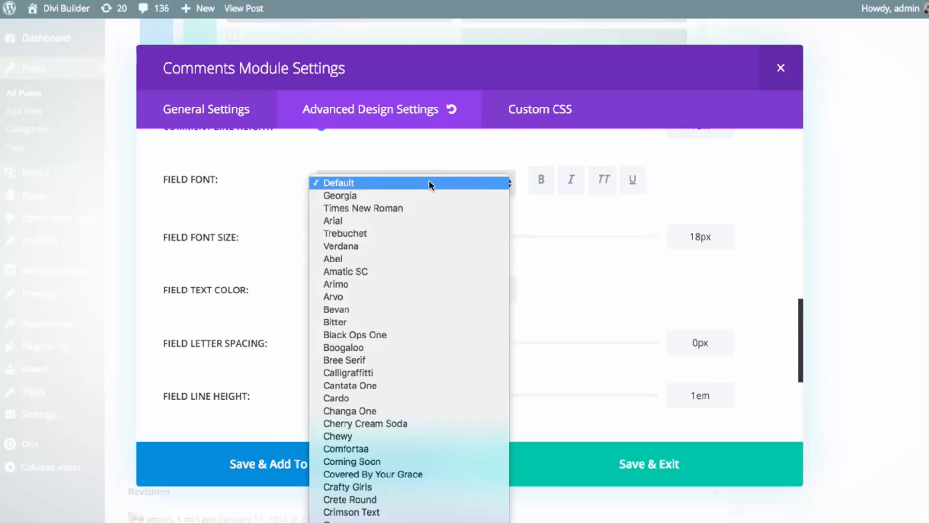
left_click(366, 294)
left_click(541, 180)
left_click(602, 181)
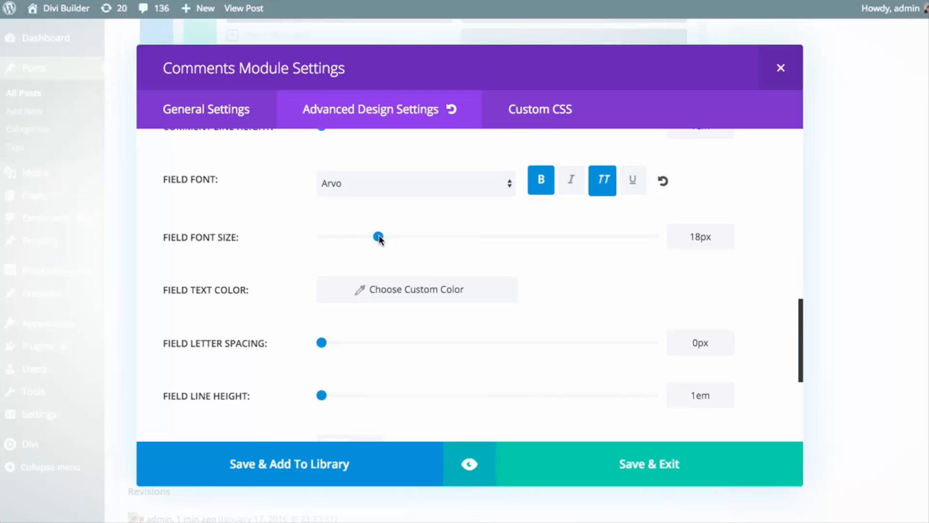
left_click_drag(379, 237, 386, 239)
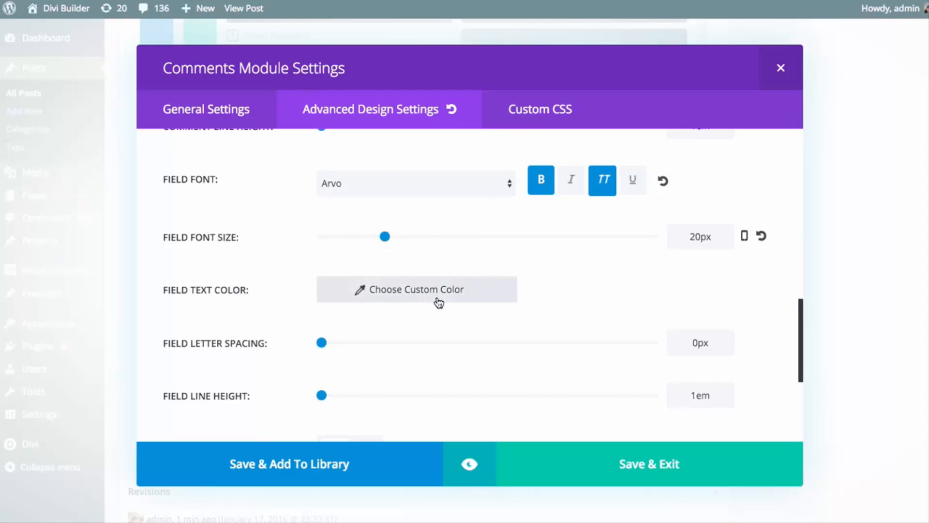
Set the field text color to the blue preset
left_click(456, 298)
left_click(457, 299)
scroll(462, 298, "down", 2)
left_click(422, 346)
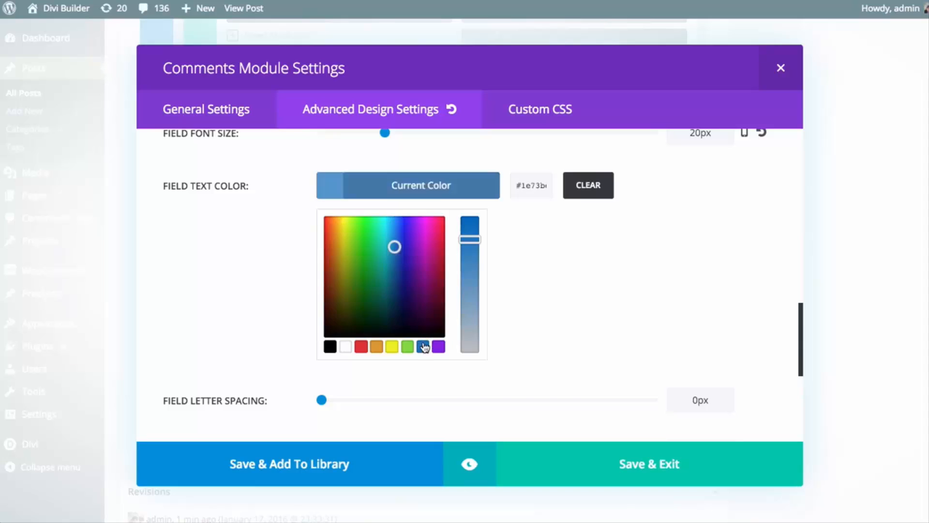
left_click(438, 190)
Preview the restyled comment field's placeholder text, then return to the Comments module's general settings
scroll(595, 313, "down", 3)
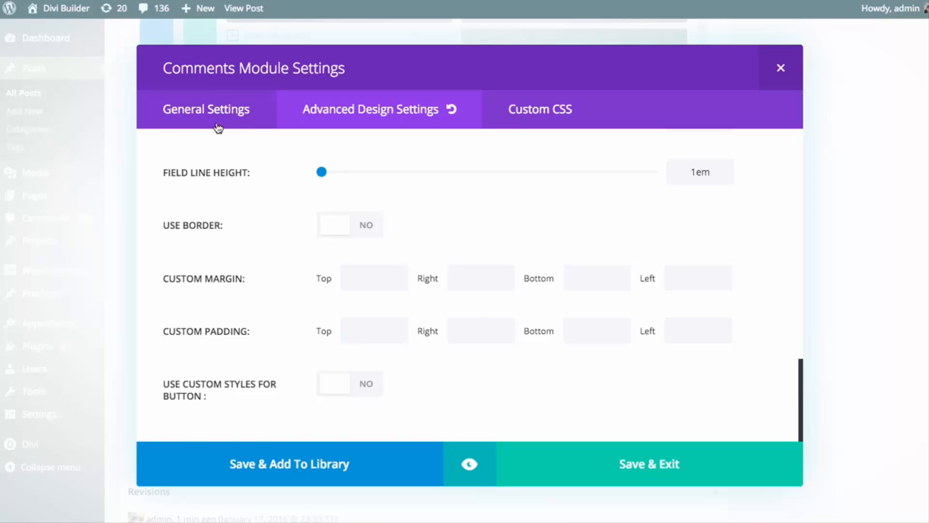
left_click(476, 453)
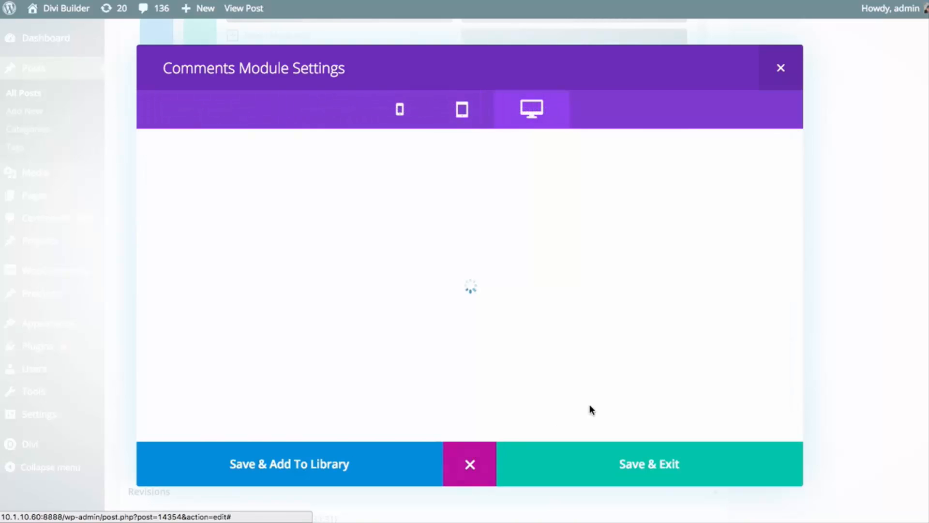
left_click(206, 350)
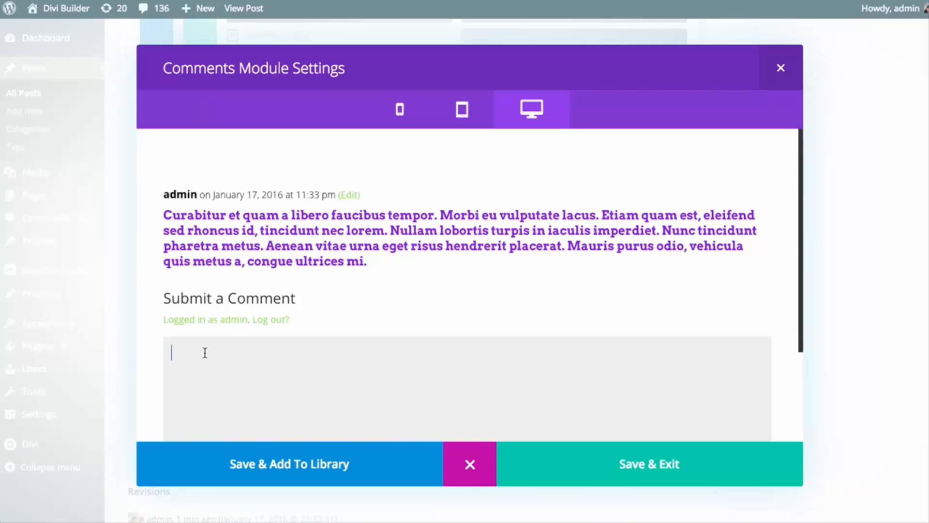
left_click(398, 300)
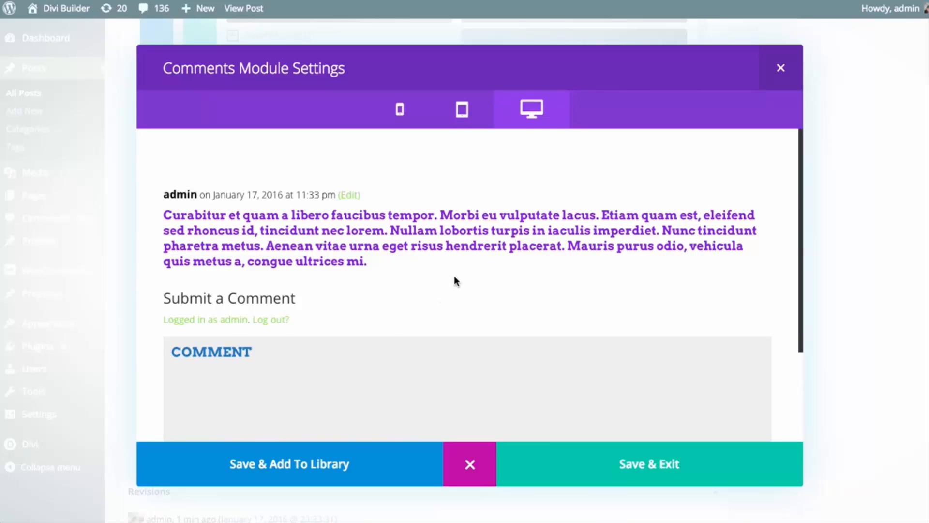
left_click(468, 460)
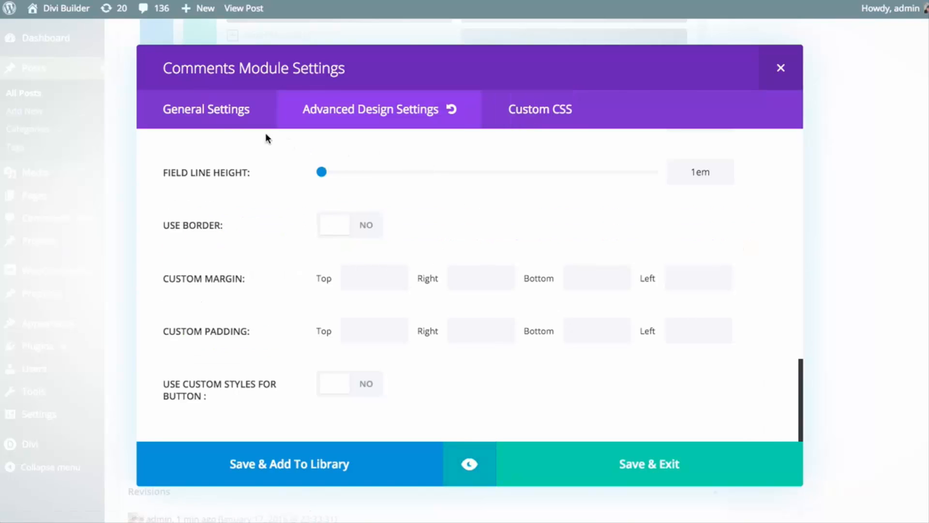
left_click(221, 117)
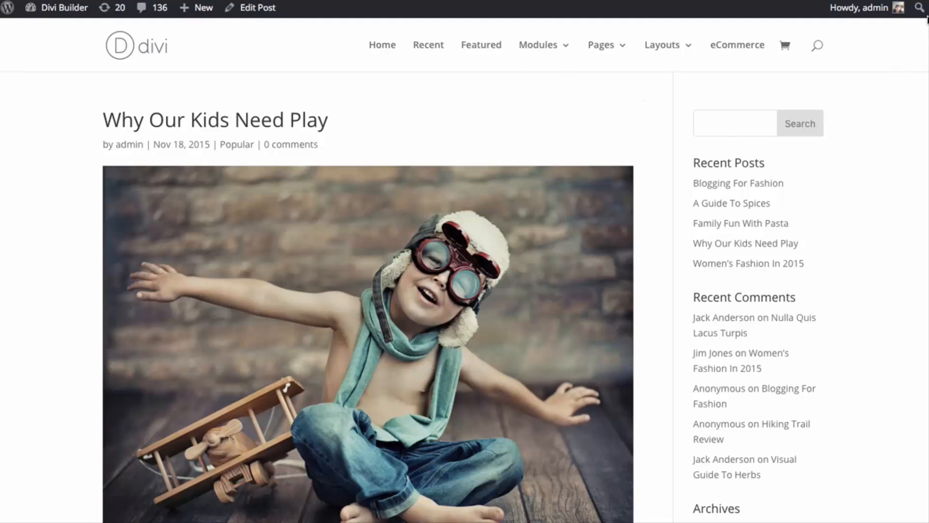
Insert a Post Navigation module below the image in the last row of the "Why Our Kids Need Play" post
scroll(927, 99, "down", 10)
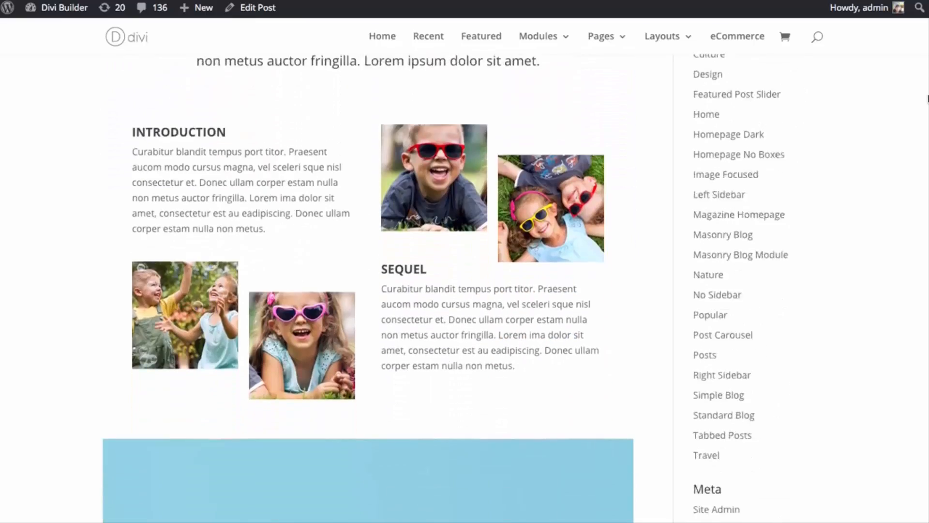
left_click_drag(927, 98, 916, 471)
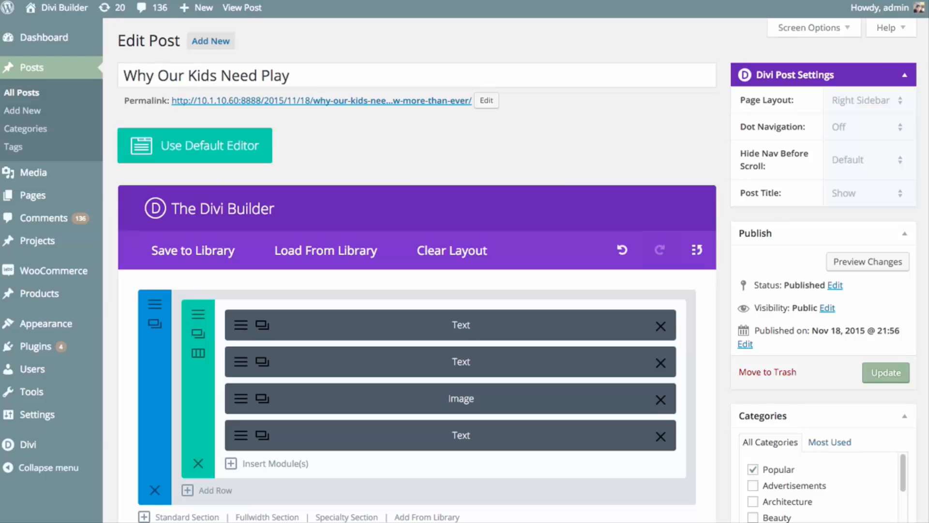
scroll(517, 270, "down", 20)
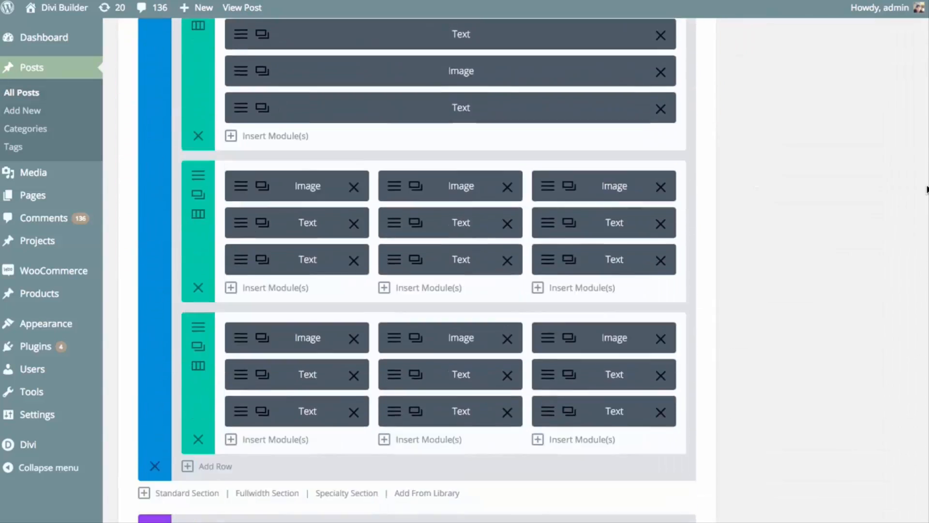
scroll(414, 190, "down", 15)
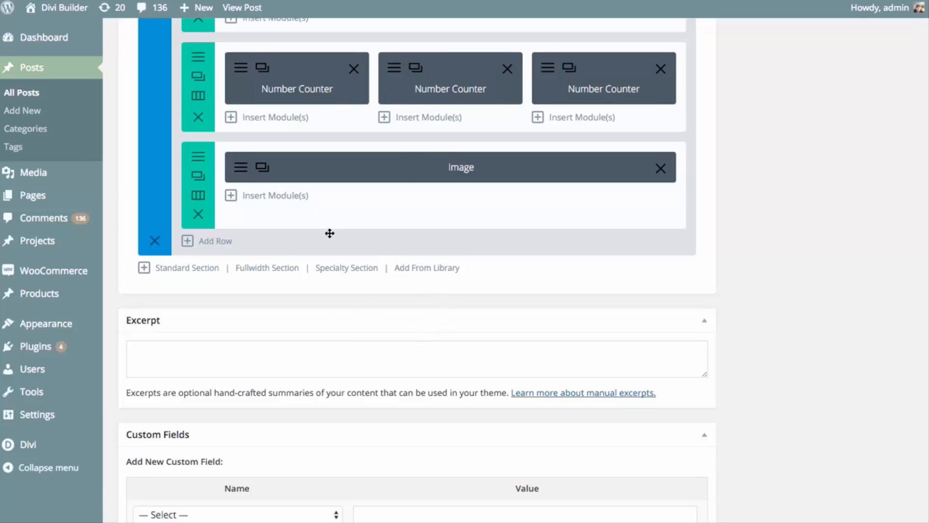
left_click(272, 195)
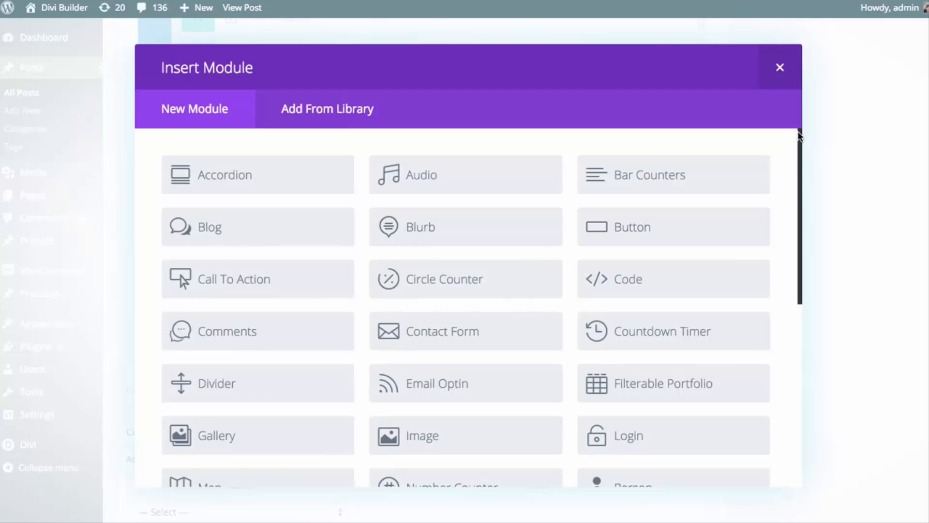
left_click_drag(800, 137, 801, 329)
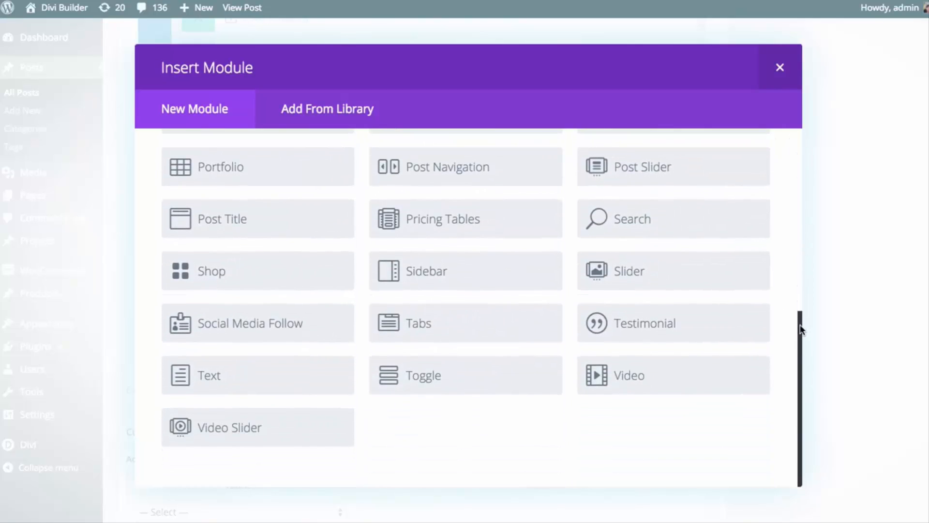
left_click(463, 172)
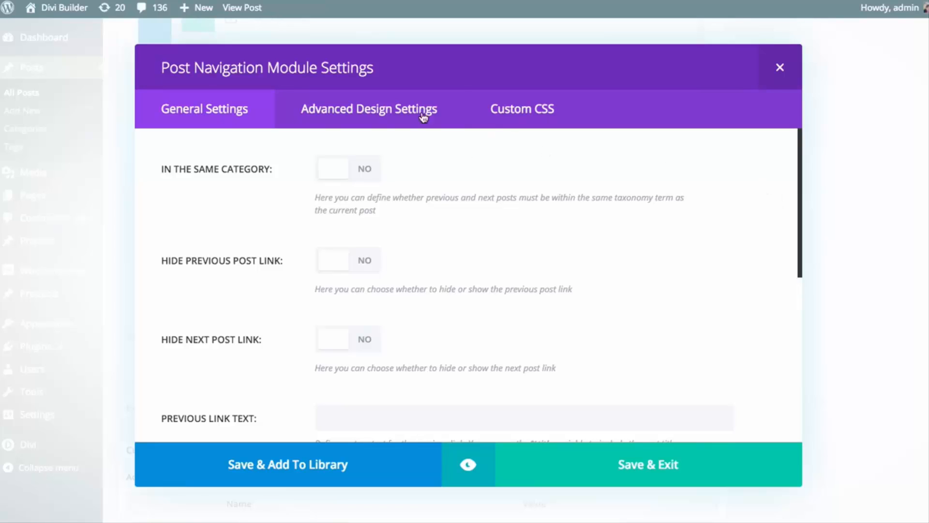
Look through the Post Navigation module's advanced design and custom CSS options, and return to its general settings
left_click(456, 115)
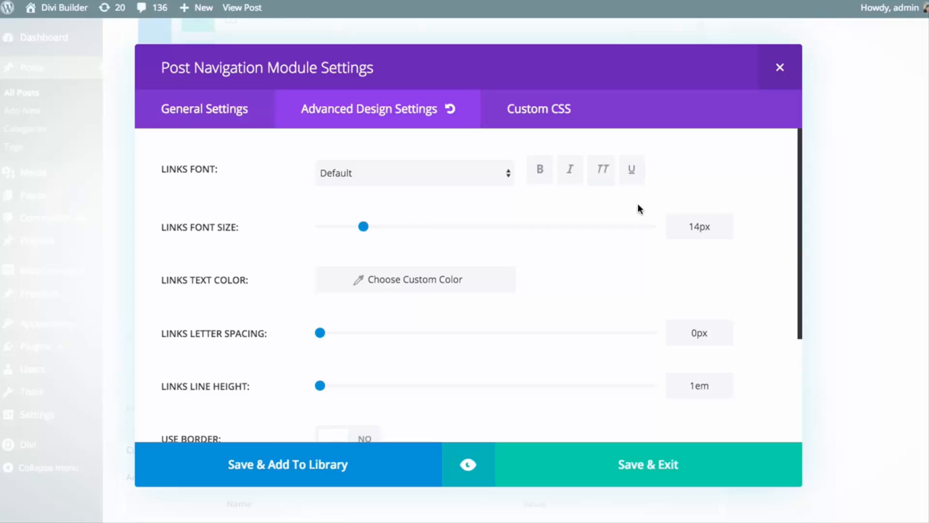
left_click(525, 111)
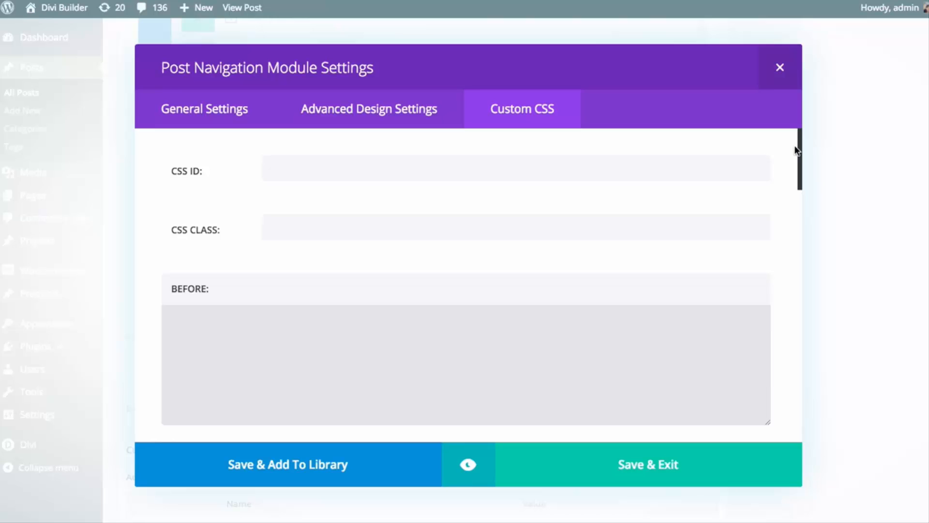
mouse_move(799, 143)
left_mouse_down()
mouse_move(794, 406)
mouse_move(792, 152)
left_mouse_up()
left_click(203, 107)
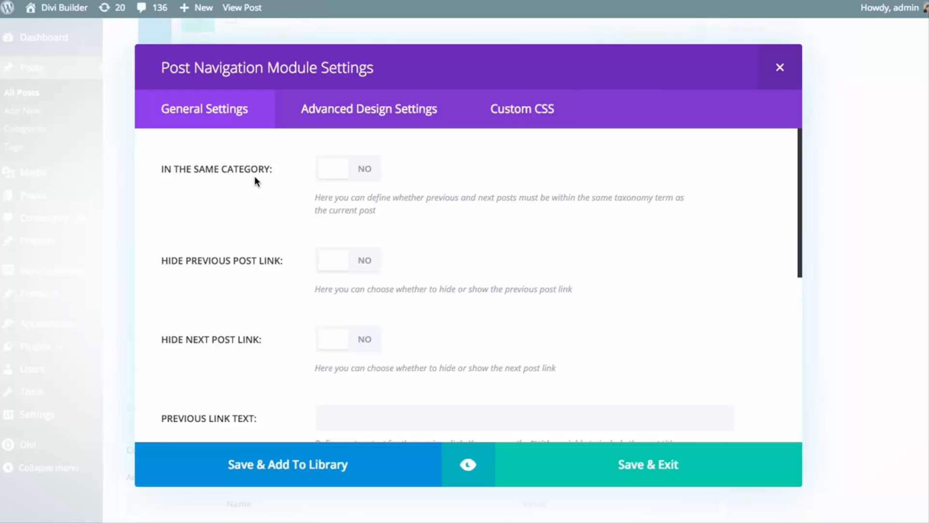
Try limiting the post links to the same category with custom taxonomy name "Product", and turn the restriction back off
left_click(360, 168)
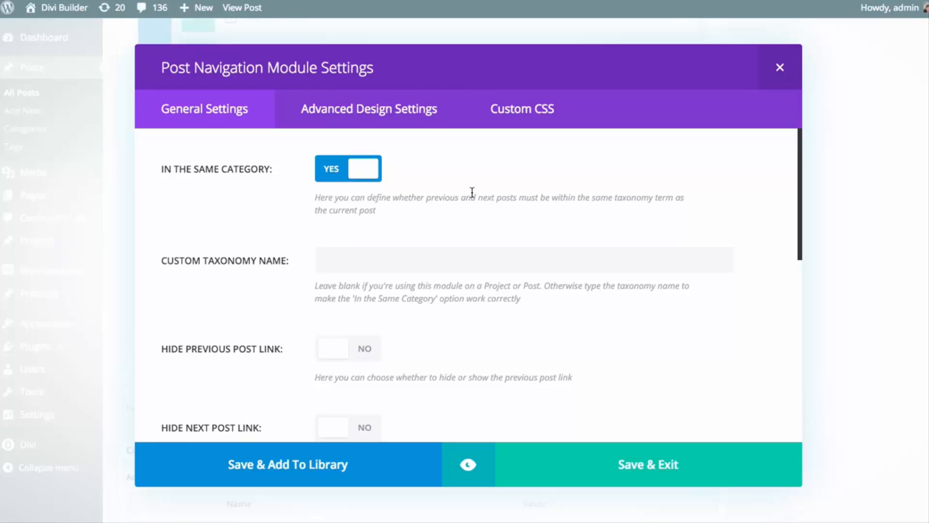
left_click(408, 255)
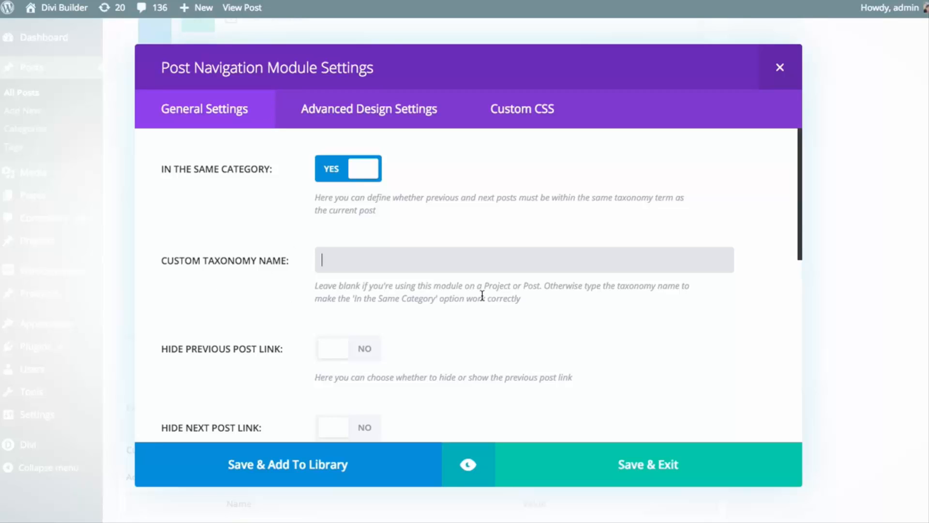
type("Product")
double_click(442, 257)
key("BackSpace")
left_click(428, 244)
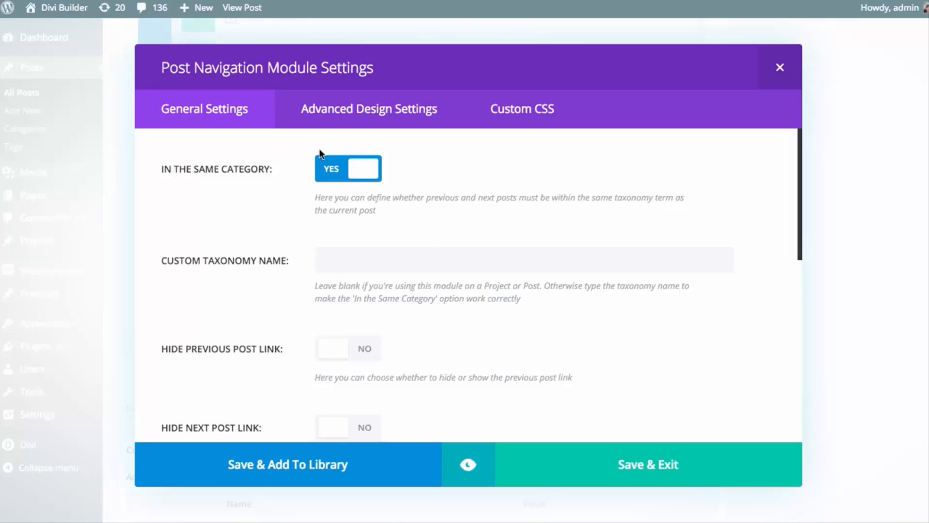
left_click(358, 173)
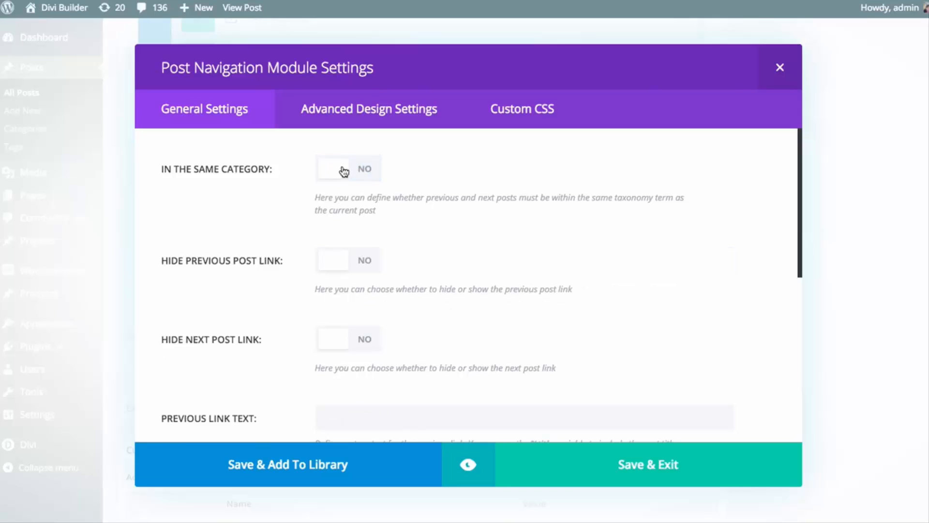
Try hiding the previous post link and turn that option back off
scroll(510, 225, "down", 3)
scroll(510, 225, "up", 1)
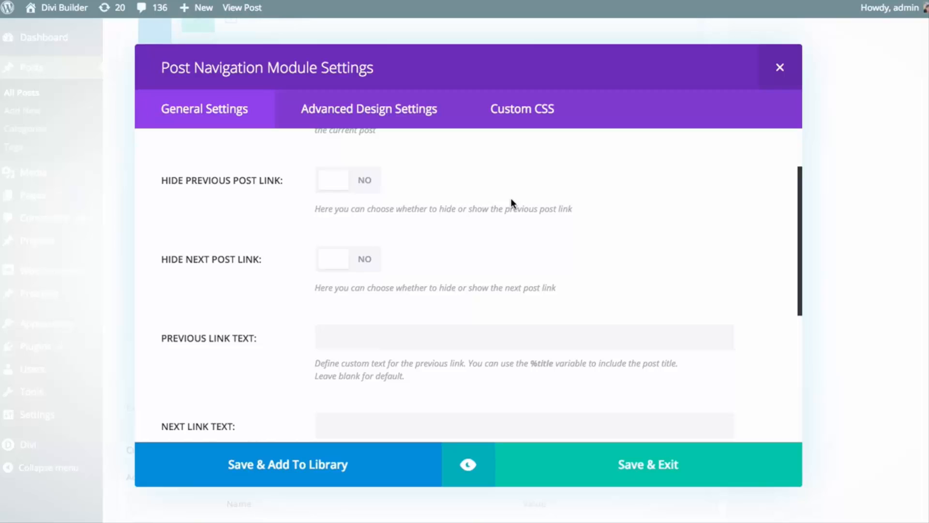
left_click(333, 180)
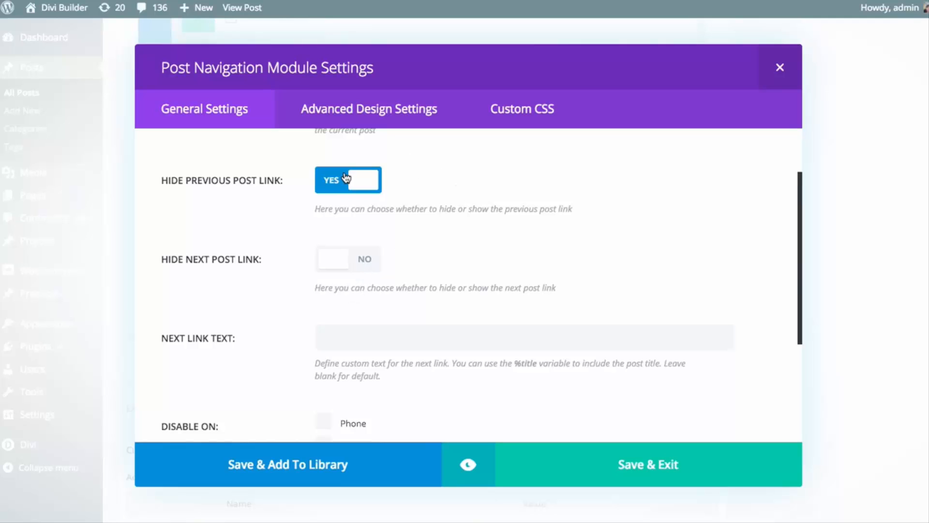
left_click(345, 178)
scroll(440, 214, "down", 2)
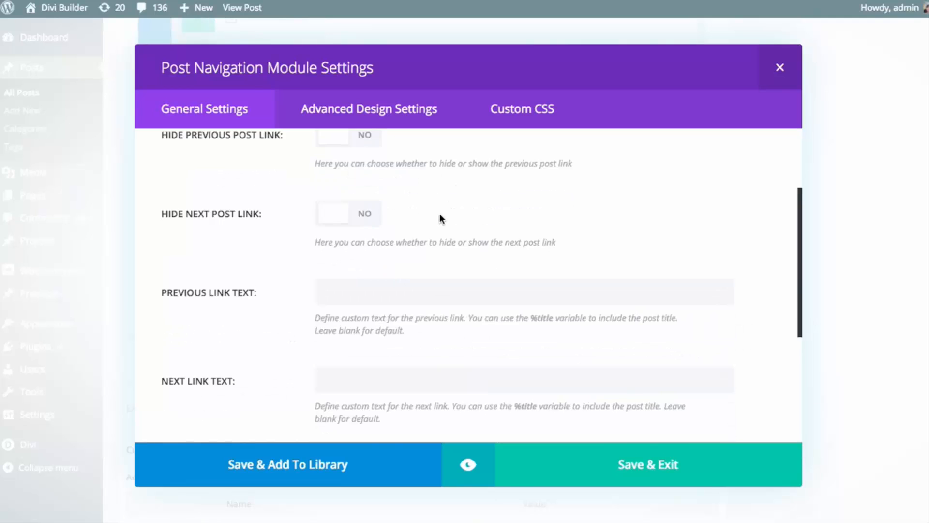
scroll(440, 218, "down", 1)
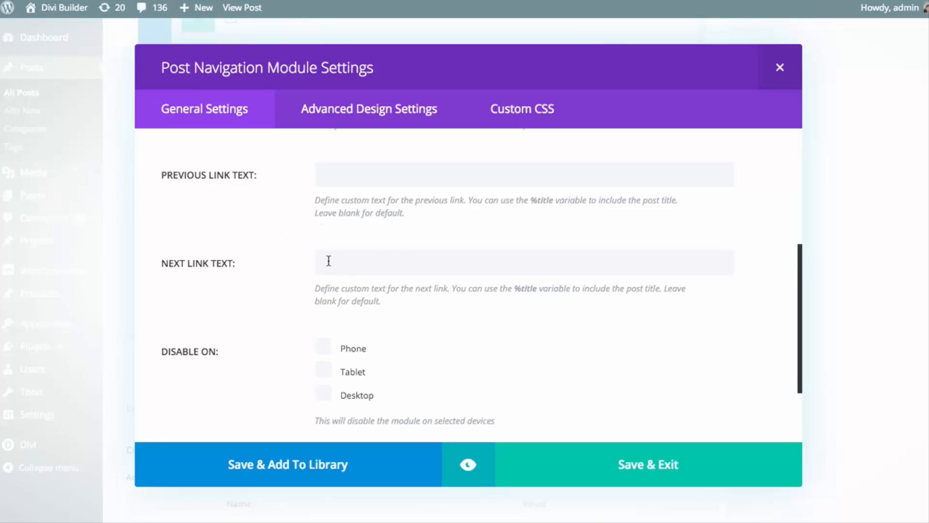
Try disabling the Post Navigation module on phone and tablet, and clear both device options again
scroll(325, 247, "up", 5)
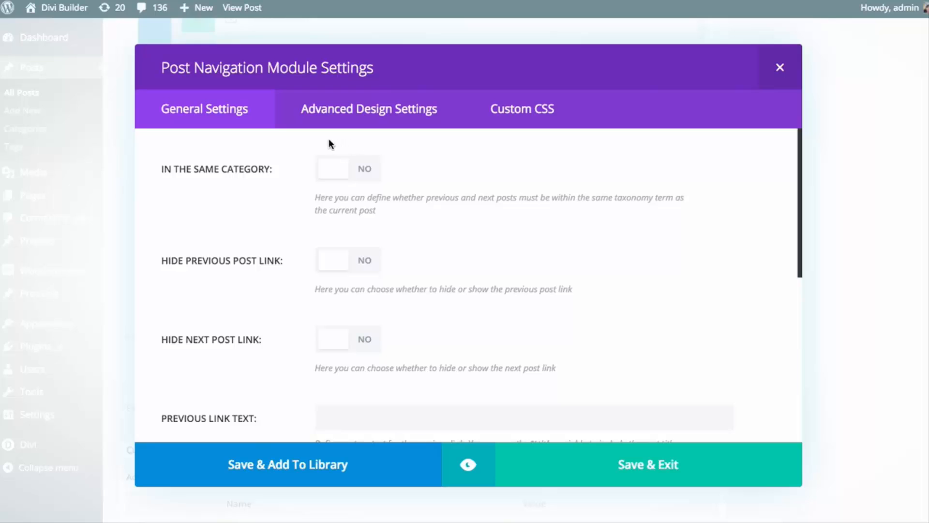
scroll(307, 158, "down", 7)
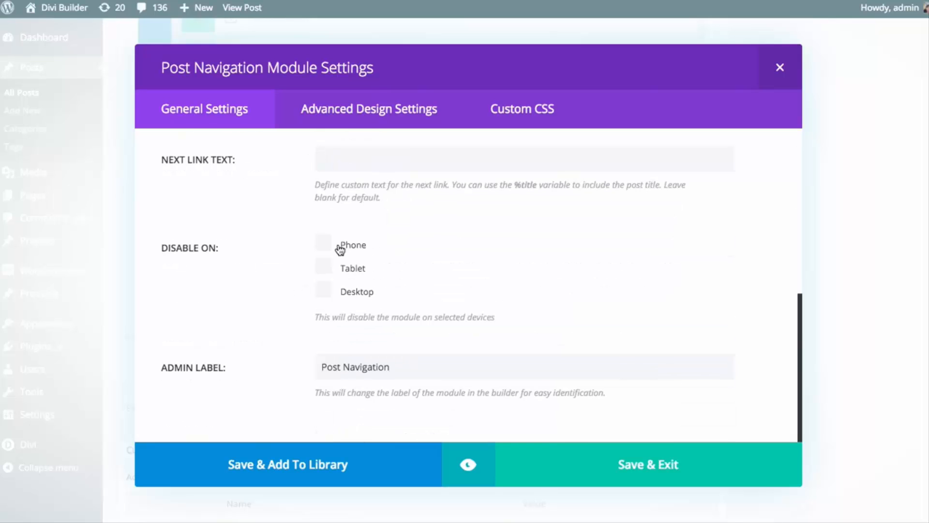
scroll(342, 248, "up", 1)
scroll(253, 211, "down", 2)
left_click(322, 243)
left_click(322, 267)
left_click(323, 266)
left_click(322, 242)
scroll(442, 254, "up", 10)
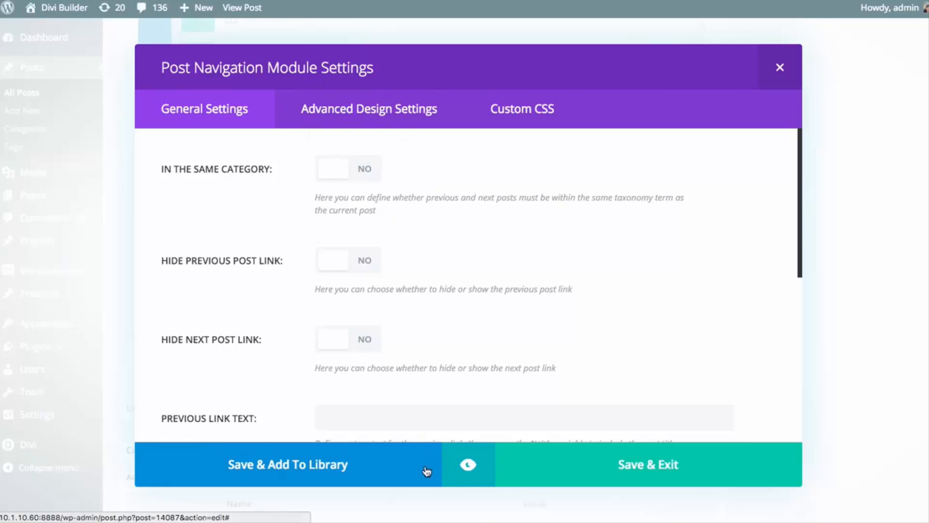
Preview the Post Navigation links beneath the row of kids in the image, and save the module settings
left_click(469, 465)
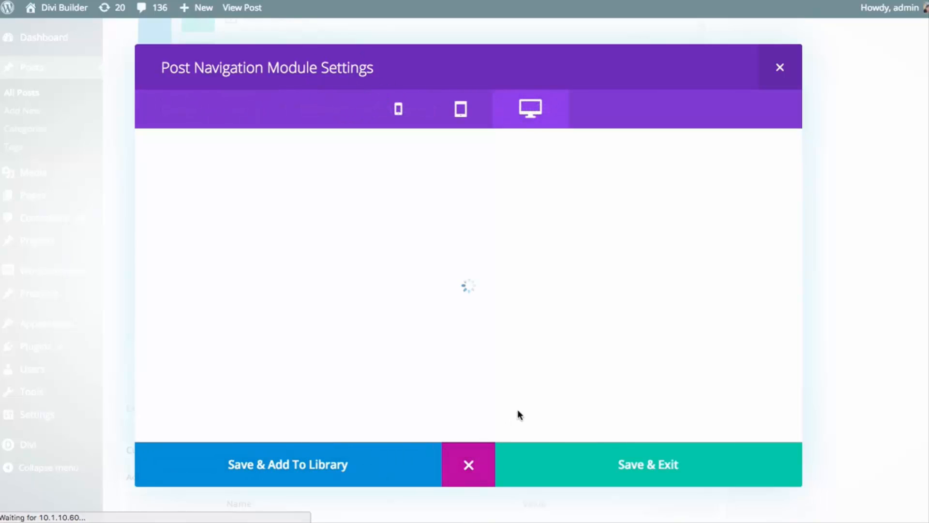
scroll(658, 311, "down", 3)
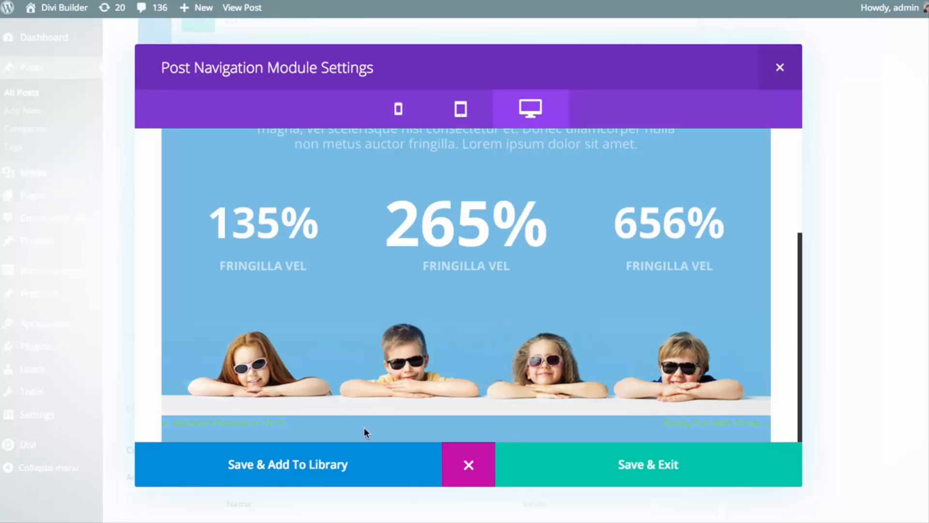
left_click(468, 464)
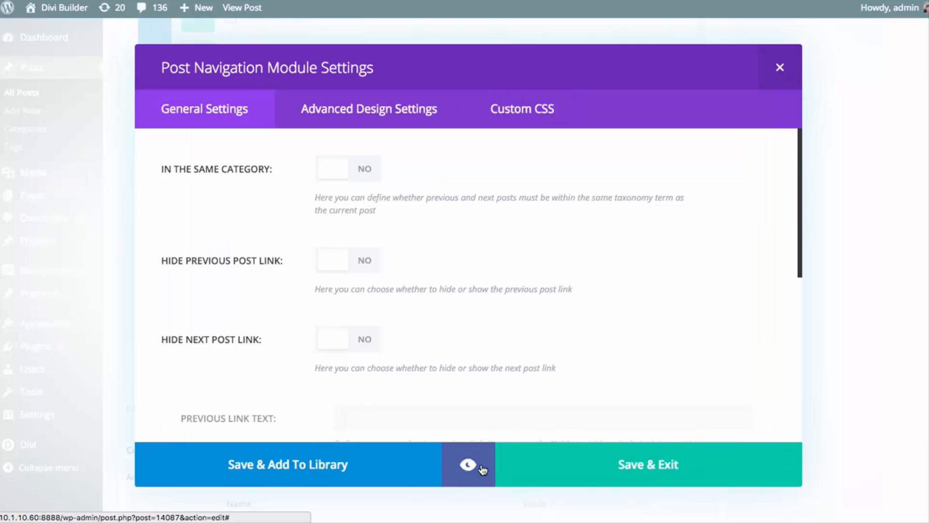
left_click(605, 458)
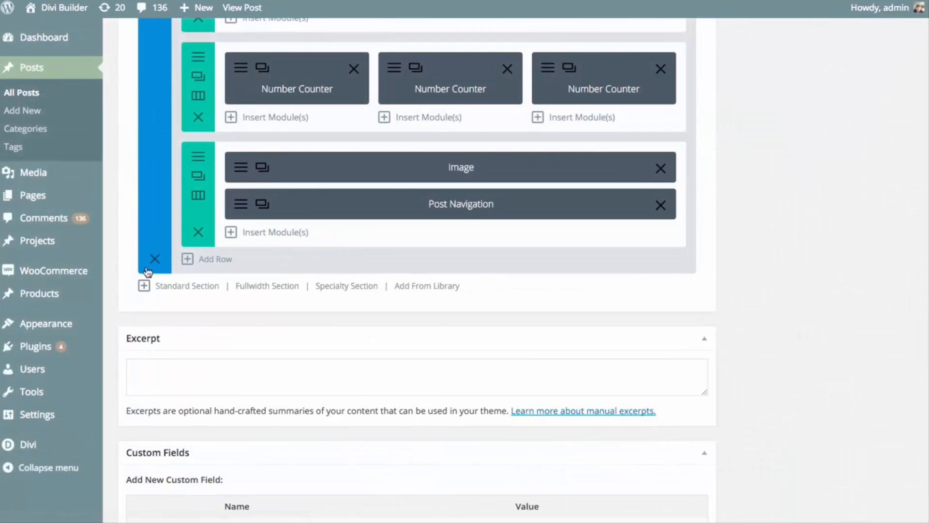
Add a standard section with a single-column row at the end of the layout and move the Post Navigation module into it
left_click(202, 286)
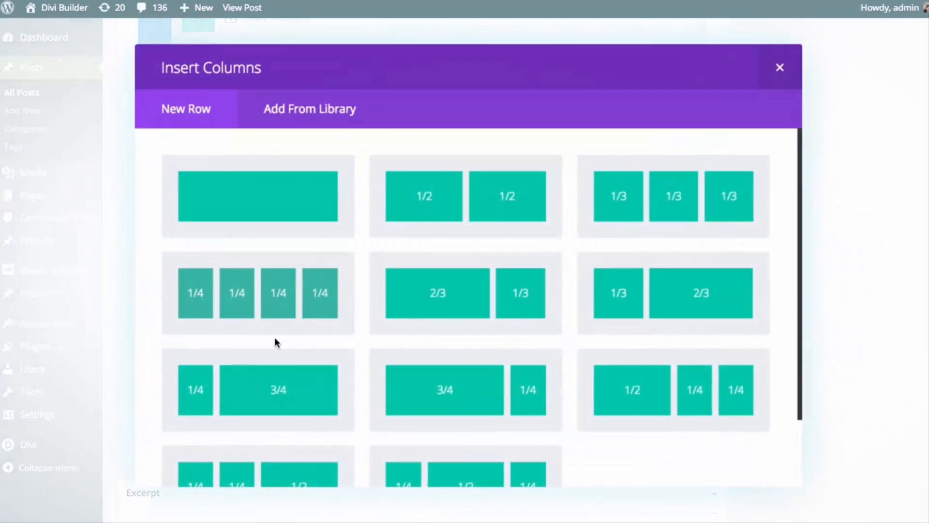
left_click(278, 186)
left_click_drag(358, 216, 349, 352)
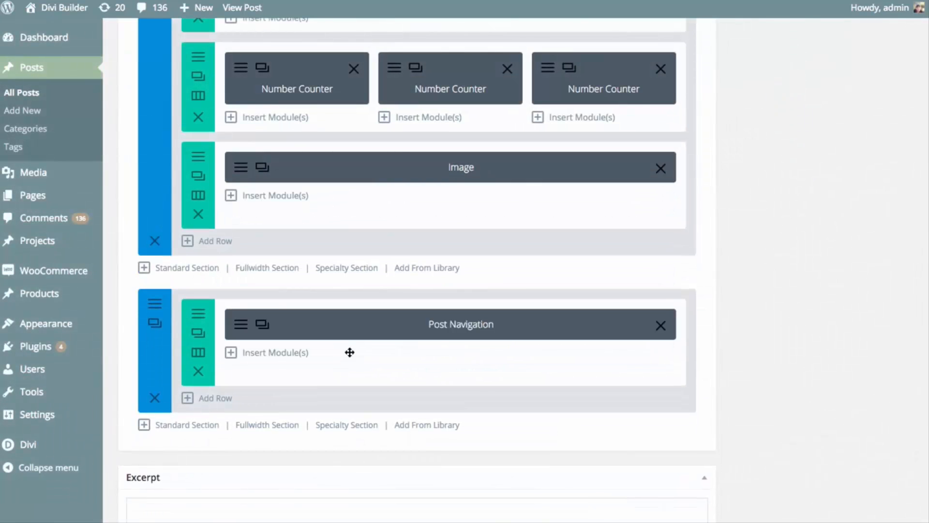
Preview the Post Navigation module by itself in its new section, and save and exit its settings
right_click(342, 324)
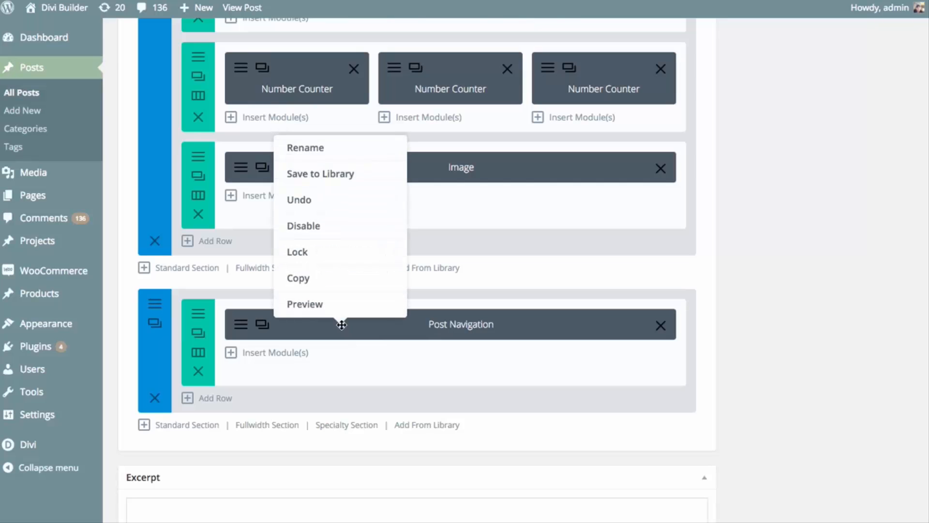
left_click(319, 306)
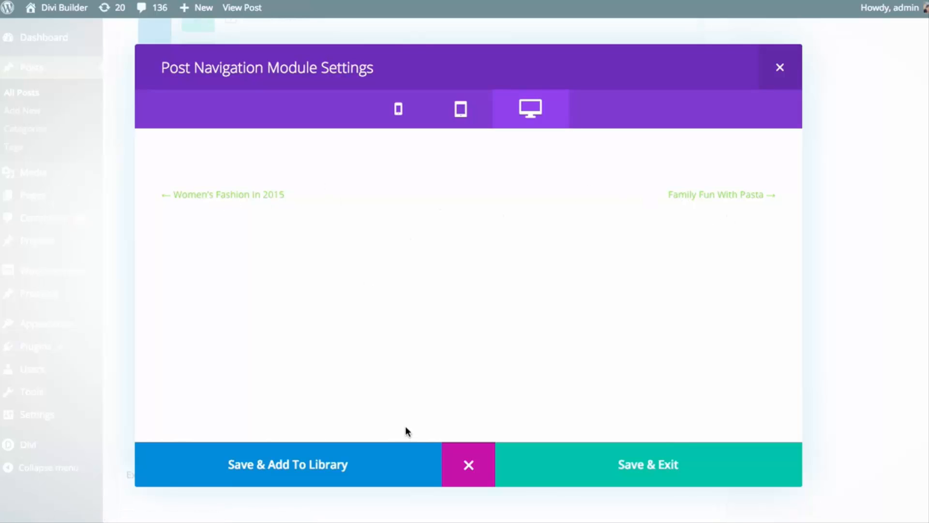
left_click(634, 462)
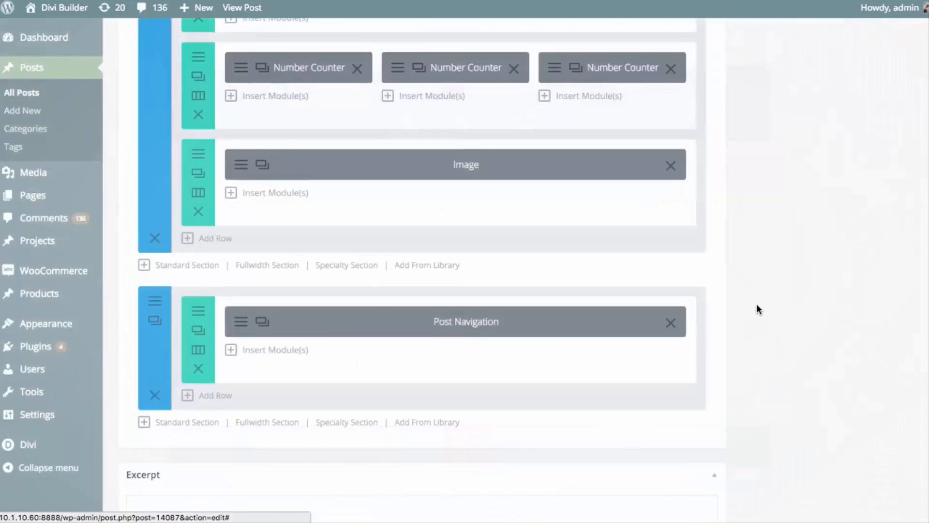
Update the "Why Our Kids Need Play" post and check its published page
scroll(823, 298, "up", 5)
scroll(840, 295, "up", 10)
left_click(886, 372)
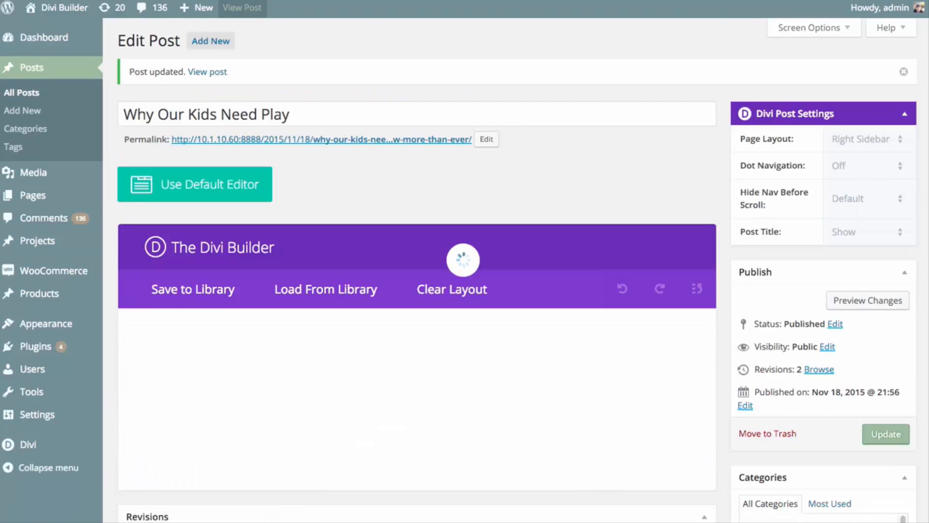
left_click(242, 7)
left_click_drag(928, 28, 913, 462)
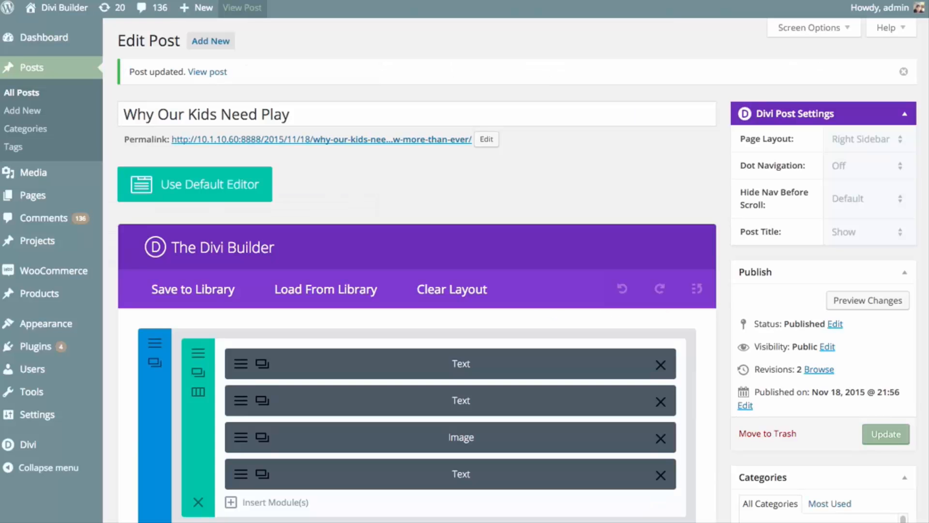
Open the advanced design settings of the Post Navigation module in the last section
scroll(472, 254, "down", 10)
scroll(486, 258, "down", 10)
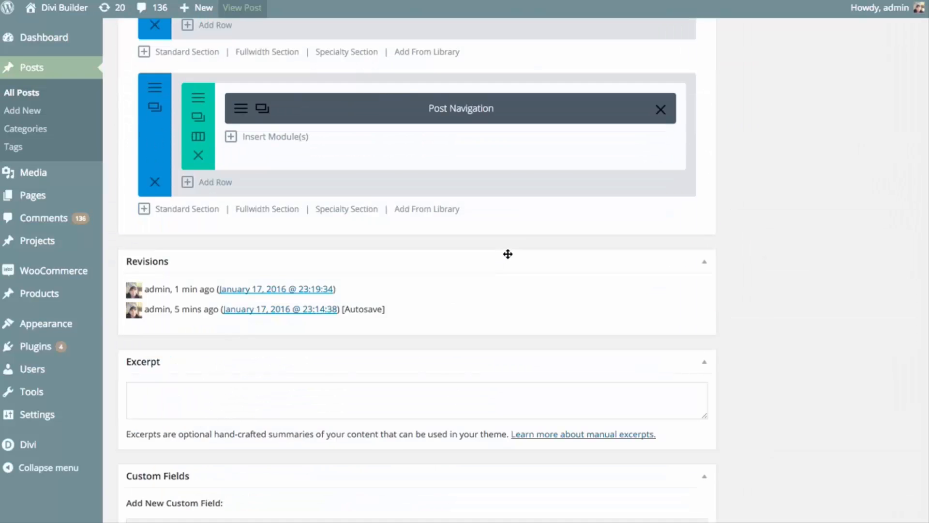
scroll(508, 253, "up", 4)
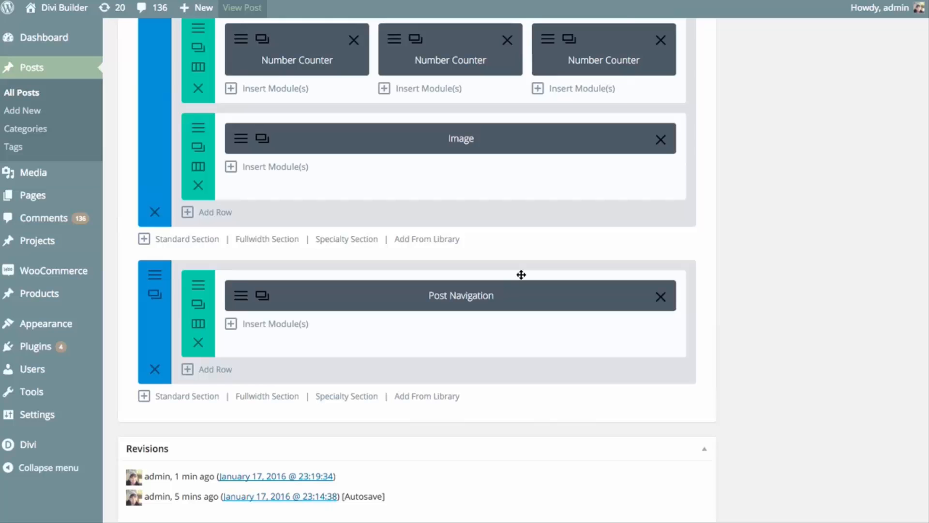
left_click(241, 297)
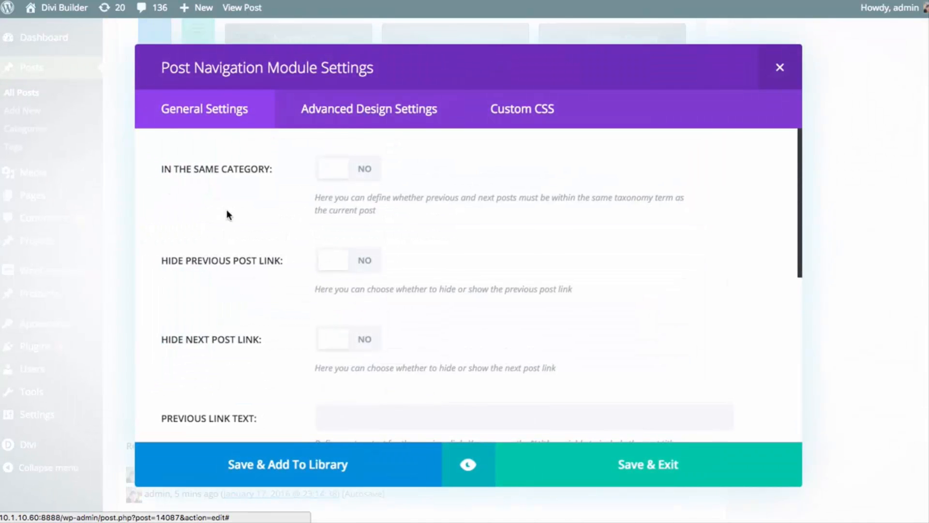
left_click(375, 114)
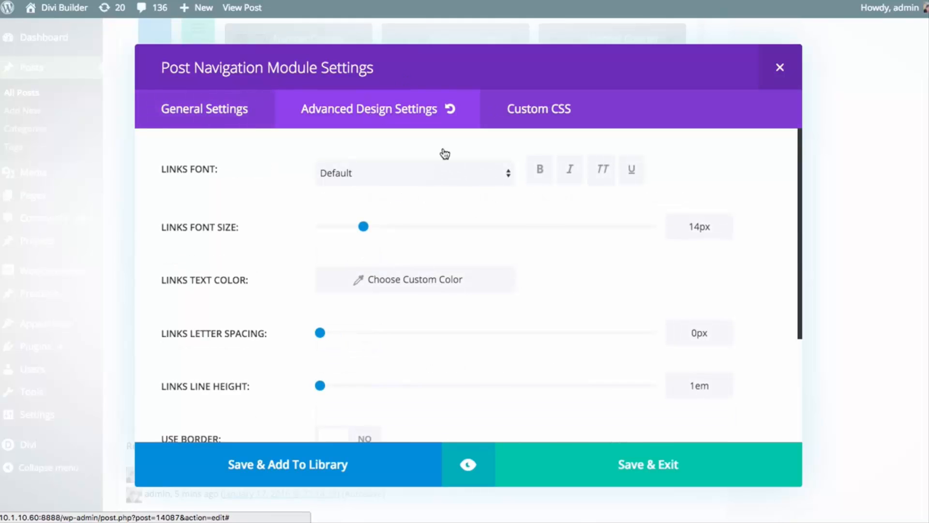
scroll(290, 278, "down", 3)
scroll(245, 317, "up", 3)
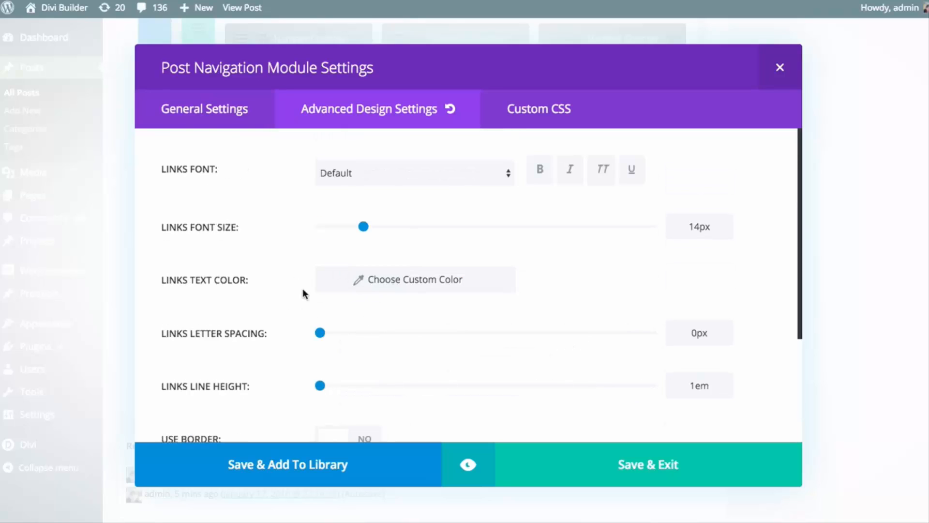
Set the links text color to the blue preset
left_click(385, 284)
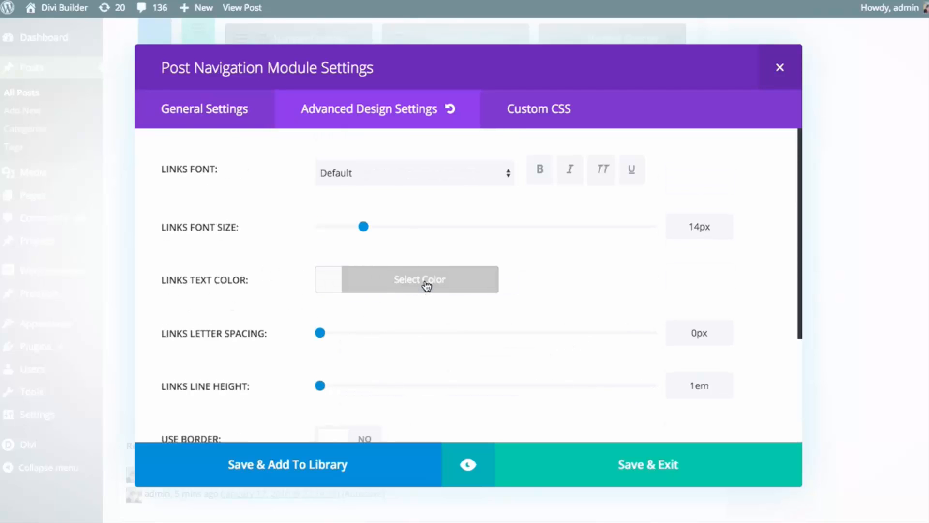
left_click(426, 285)
scroll(431, 305, "down", 1)
left_click(421, 404)
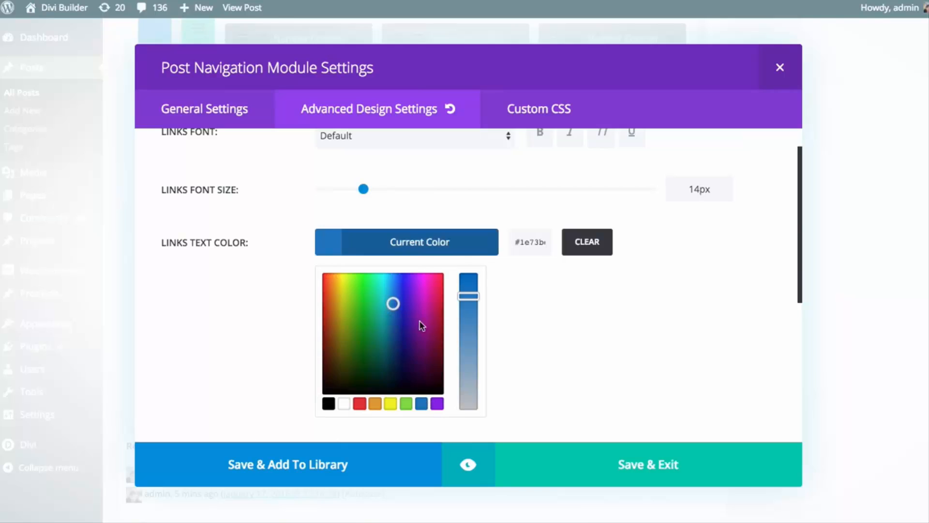
left_click(416, 242)
scroll(579, 274, "up", 1)
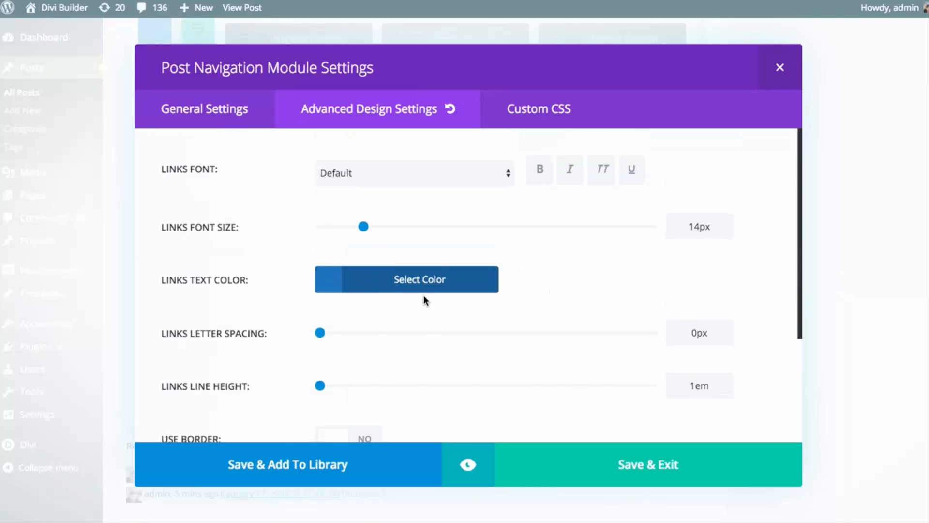
Set the links font to bold, all-caps Arvo with a font size of 20px
left_click_drag(364, 226, 383, 225)
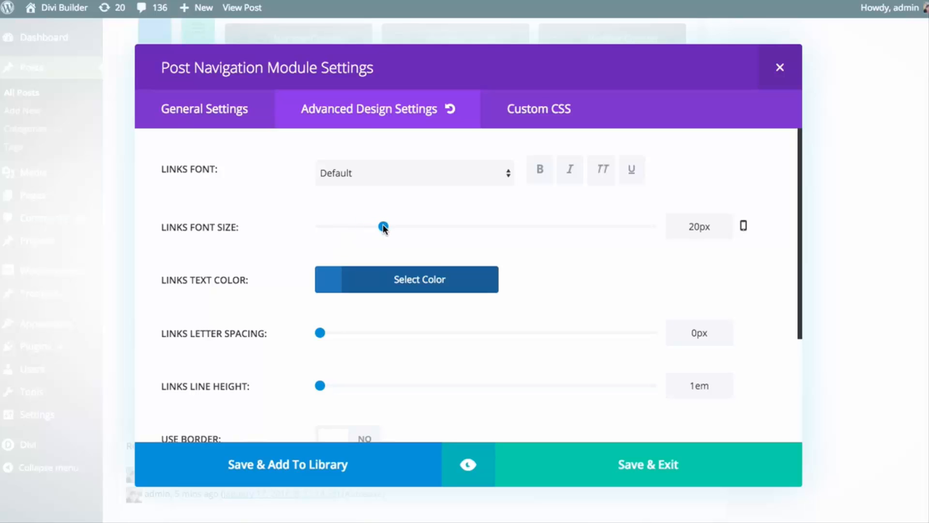
left_click(540, 172)
left_click(601, 170)
left_click(461, 174)
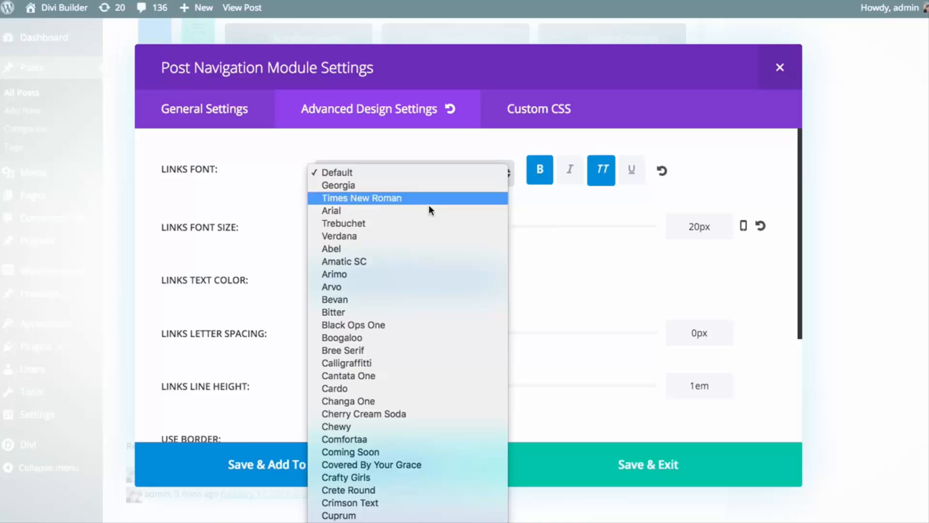
left_click(356, 289)
Preview the restyled post links, and review the module's remaining spacing, border, margin and padding options
left_click(468, 463)
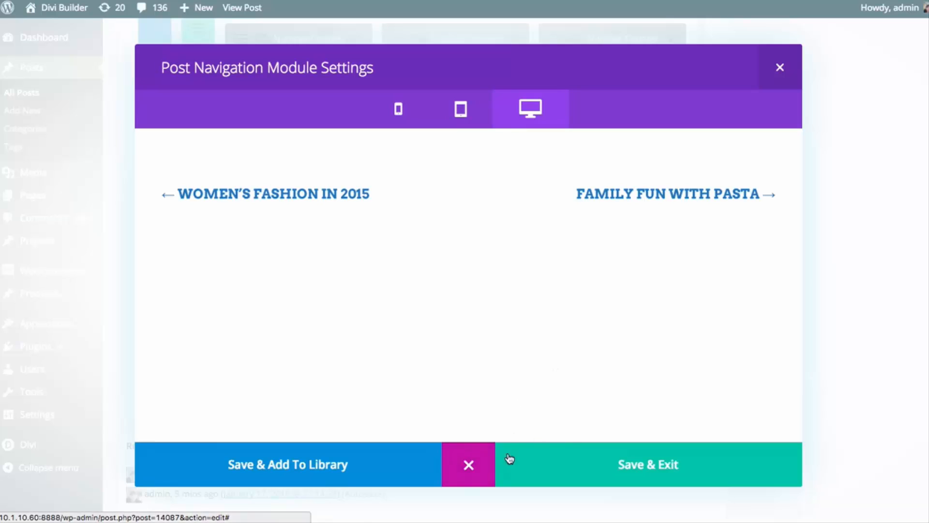
left_click(481, 465)
scroll(536, 300, "down", 3)
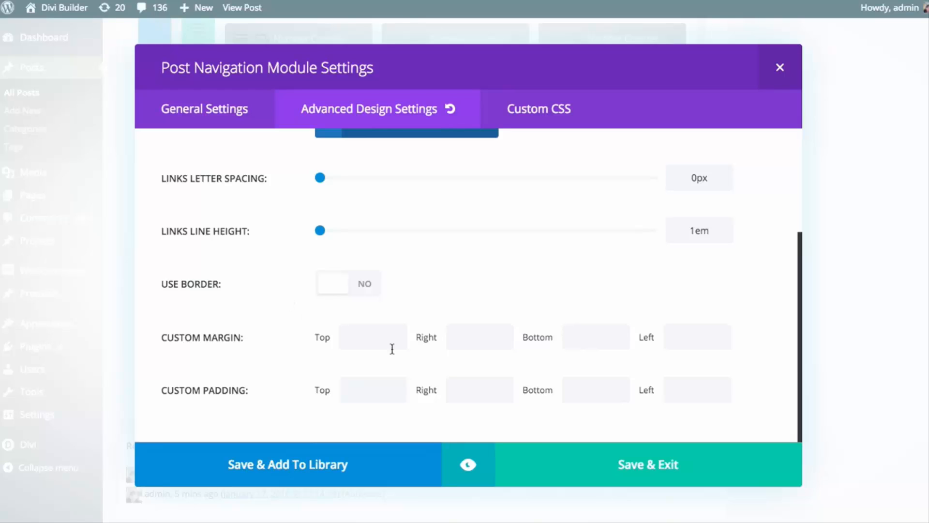
Save the Post Navigation module's settings and update the post
left_click(624, 464)
scroll(840, 357, "up", 3)
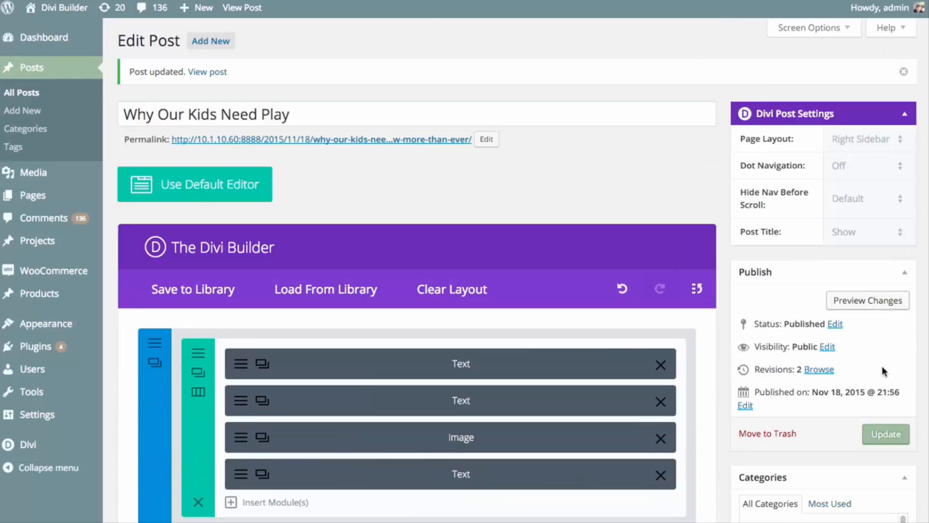
left_click(881, 432)
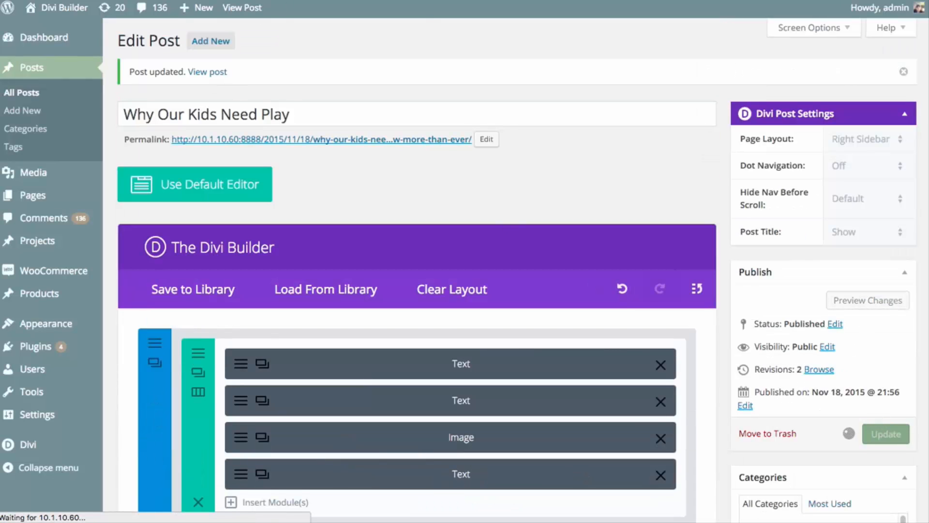
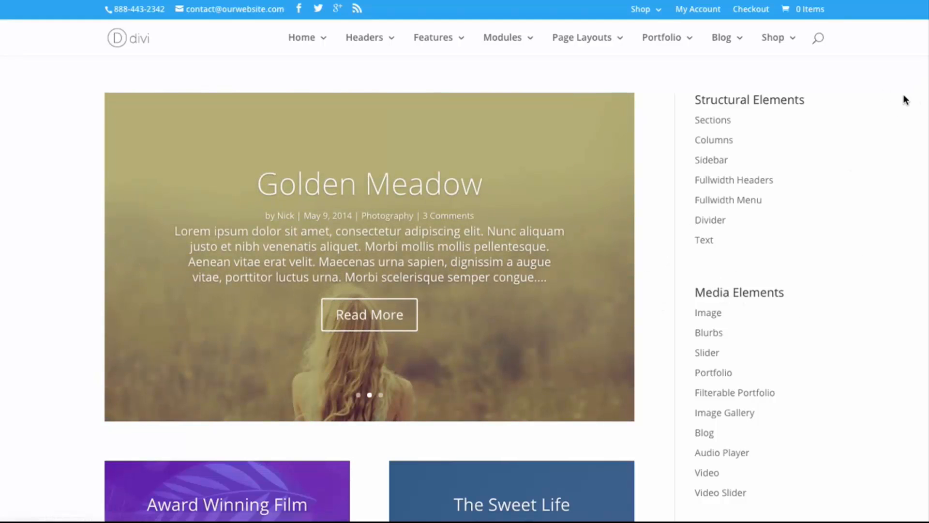
Examine the post slider examples on the demo page and the post grid on the blog page
scroll(887, 187, "down", 6)
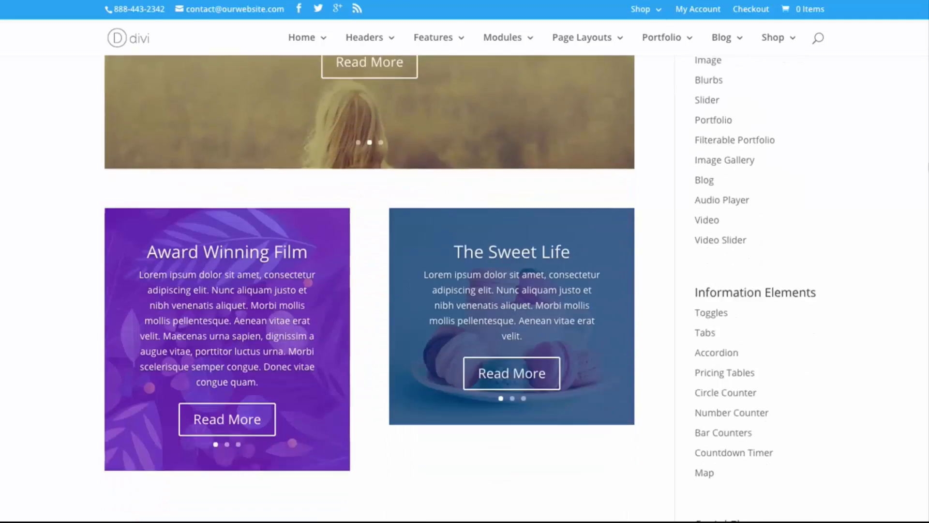
scroll(369, 317, "down", 12)
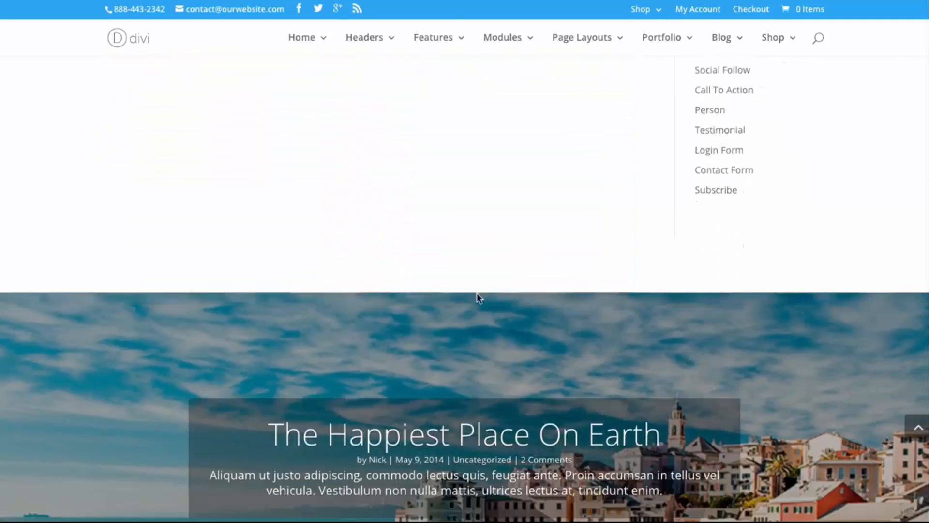
scroll(413, 278, "down", 1)
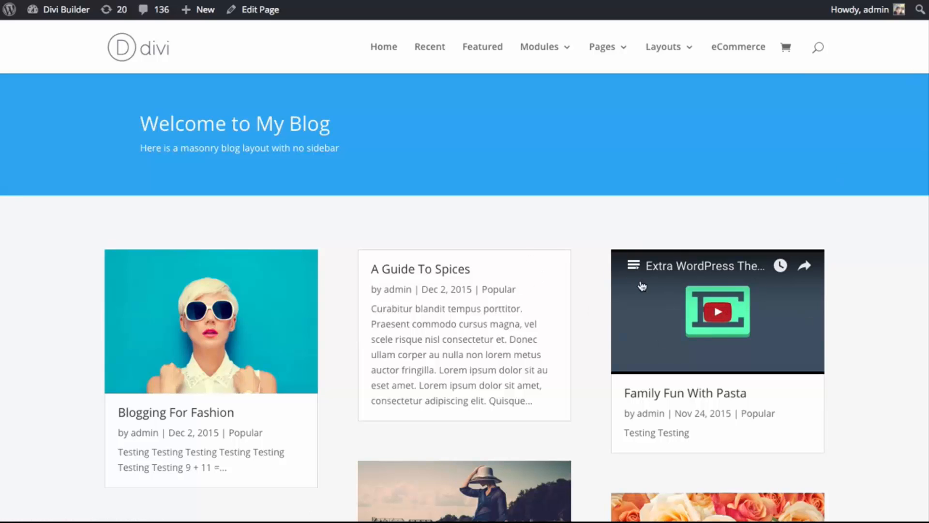
scroll(643, 286, "down", 2)
scroll(642, 286, "down", 3)
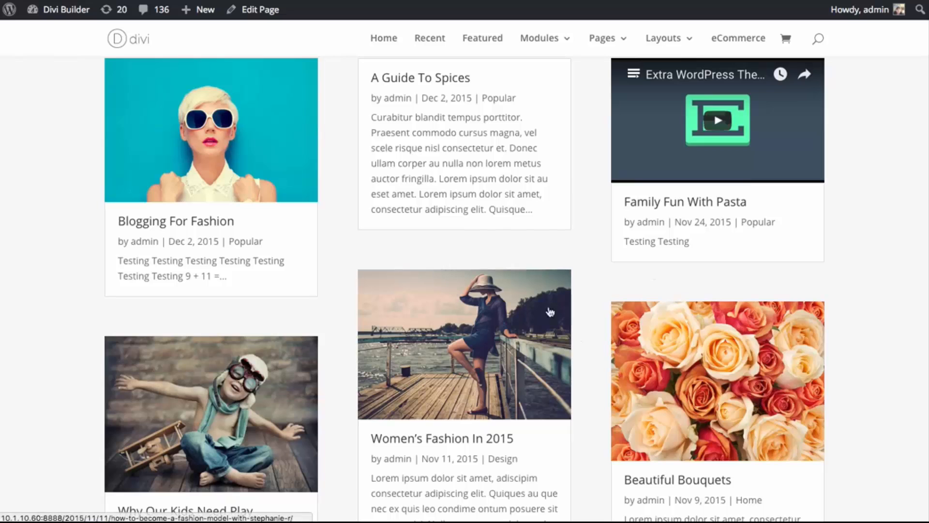
scroll(490, 189, "up", 5)
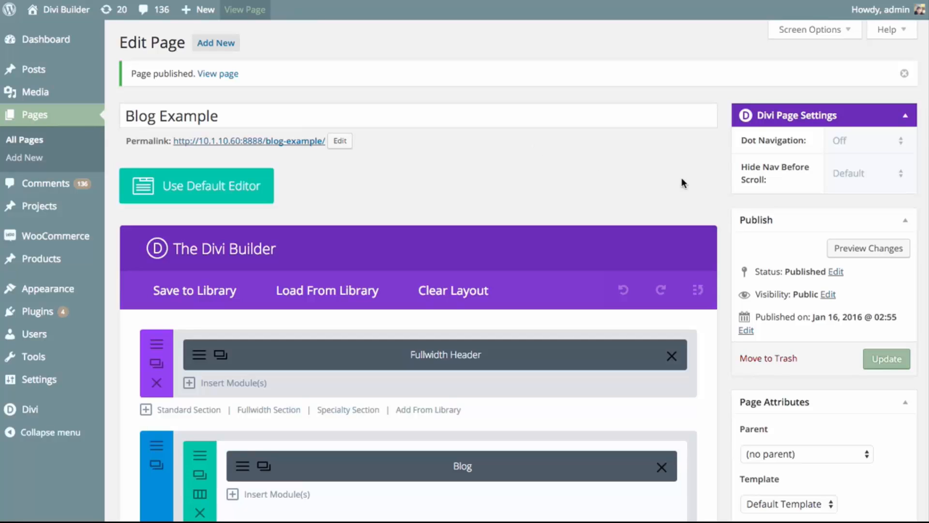
Replace the Fullwidth Header module on the Blog Example page with a Fullwidth Post Slider module
scroll(300, 334, "down", 1)
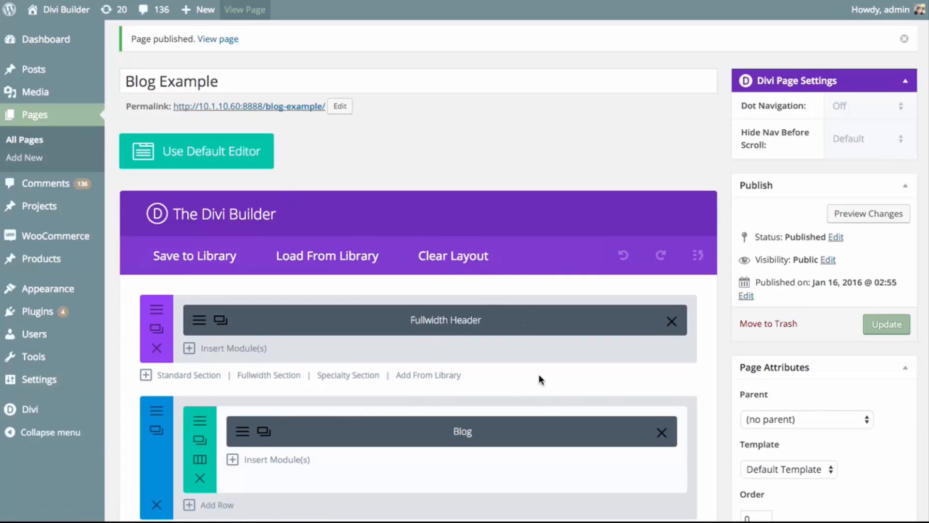
left_click(676, 326)
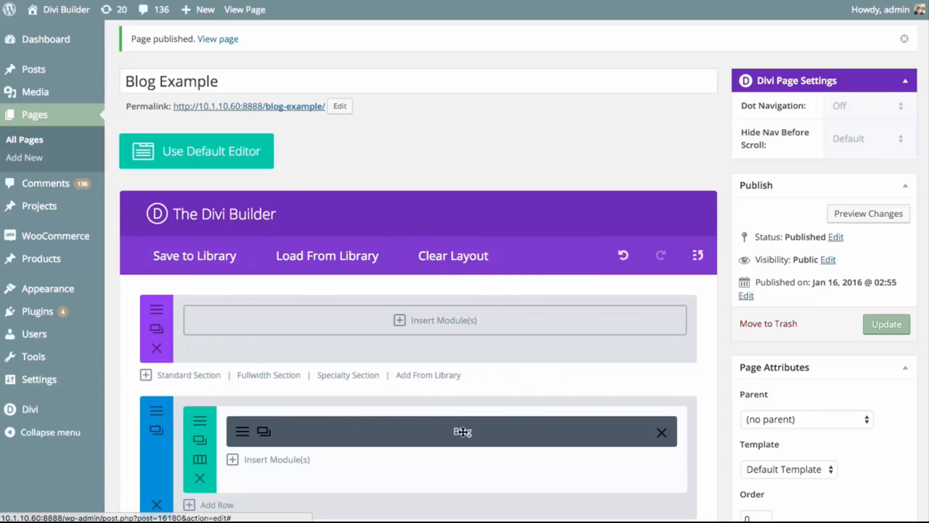
left_click(464, 323)
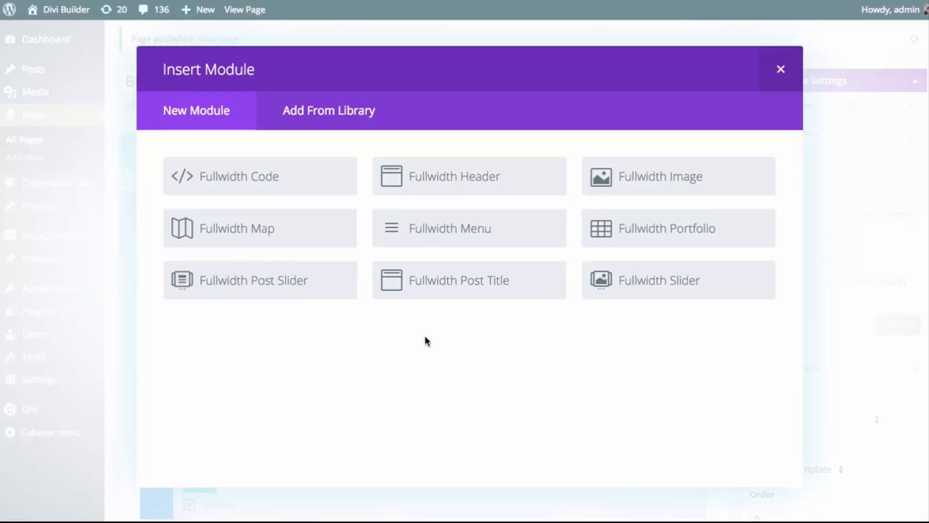
left_click(243, 286)
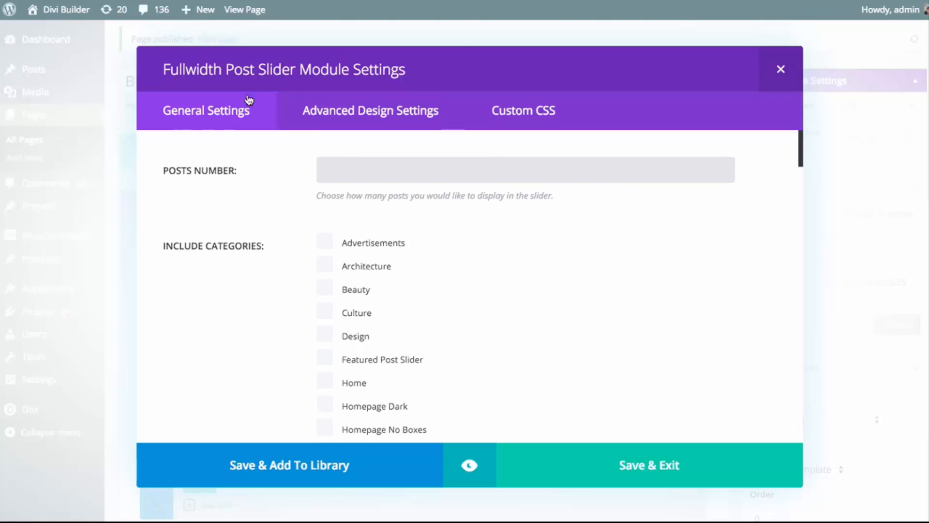
Look over the post slider's advanced design and custom CSS options, including the CSS ID and class fields, and return to its general settings
left_click(369, 114)
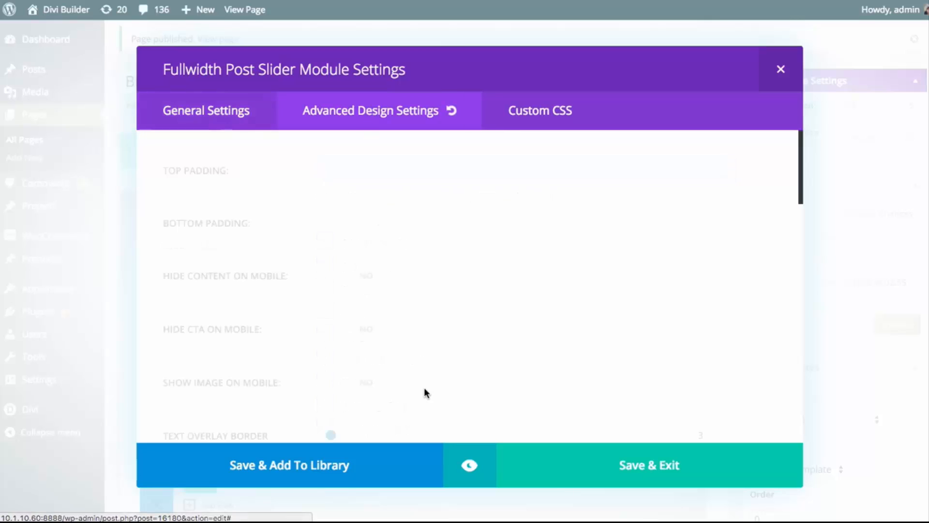
left_click(573, 114)
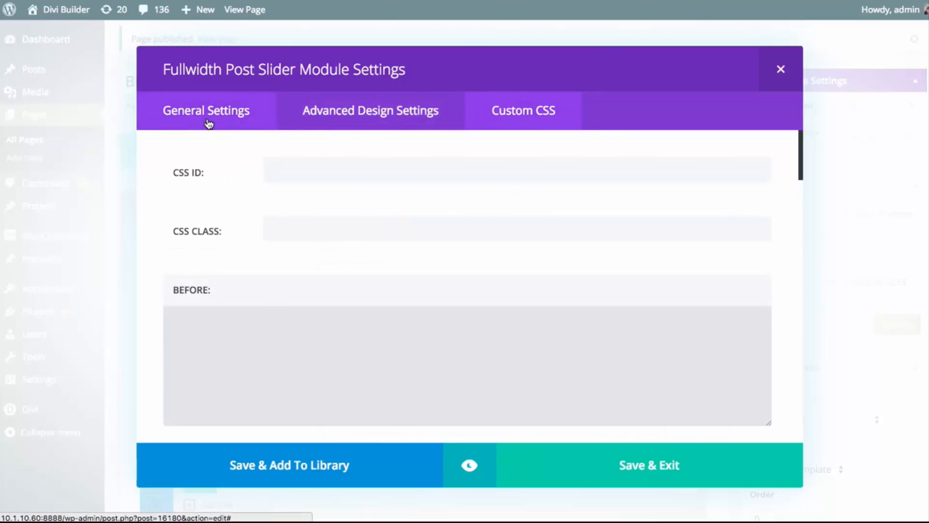
left_click(208, 124)
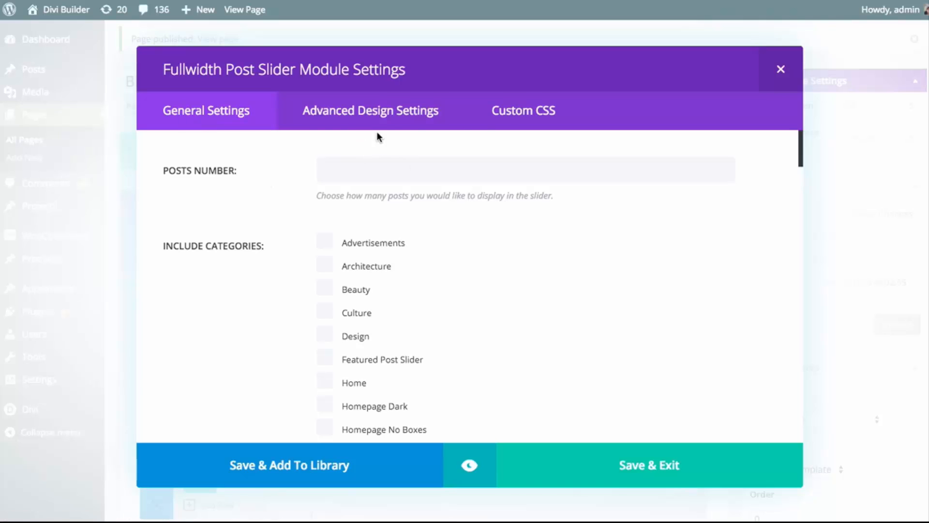
left_click(388, 120)
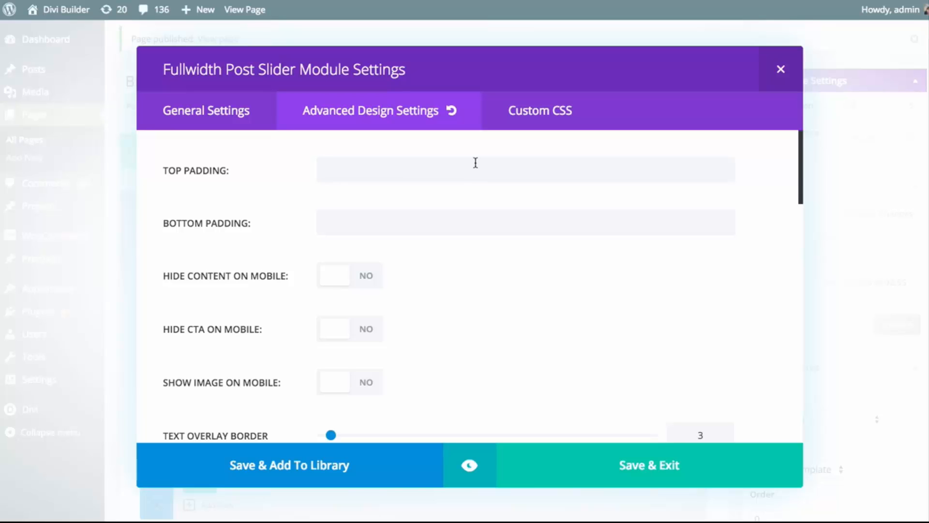
left_click(530, 116)
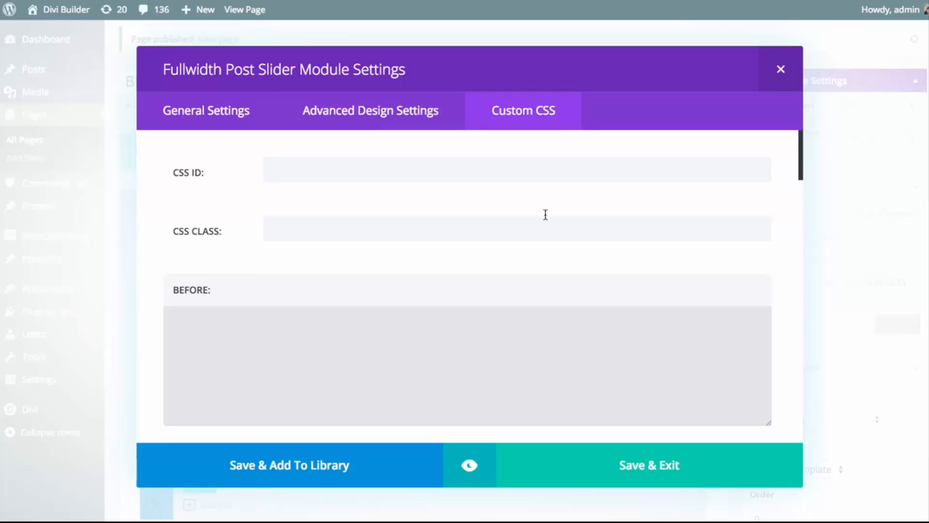
left_click(421, 176)
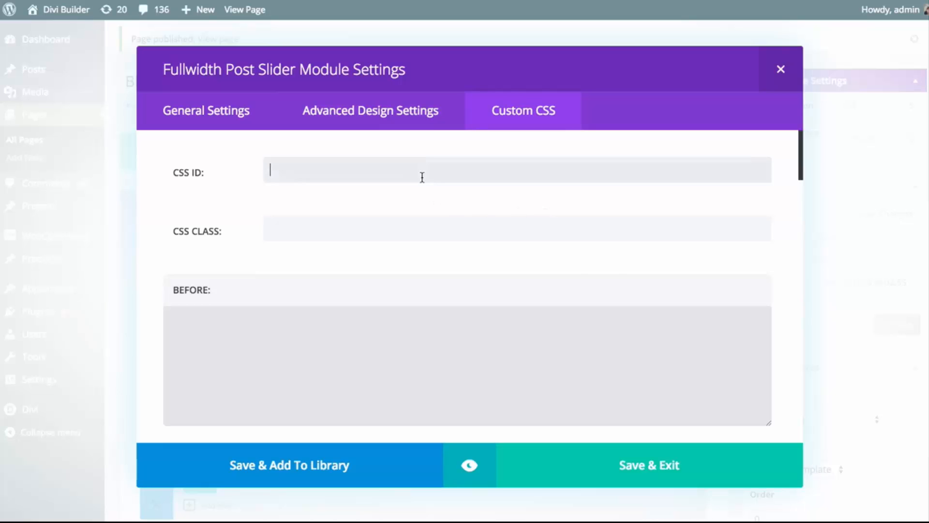
left_click(396, 229)
left_click_drag(801, 148, 802, 128)
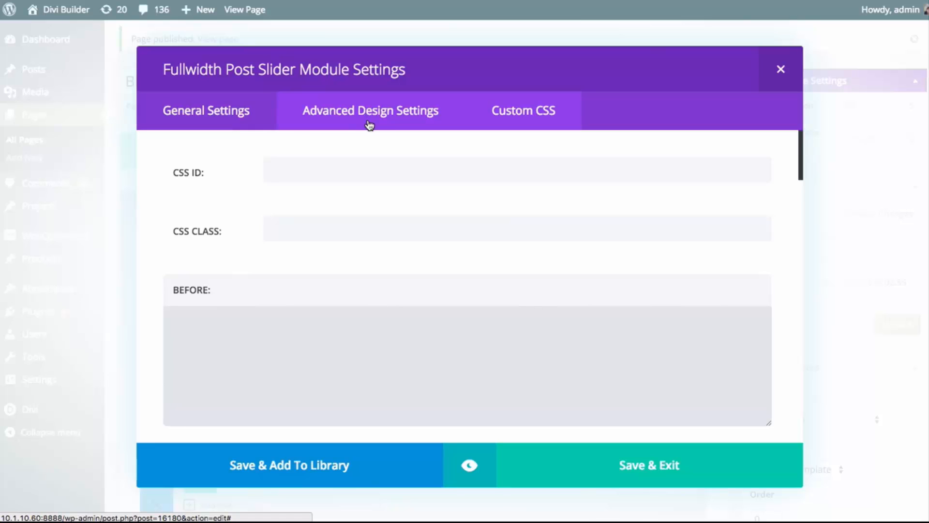
left_click(232, 115)
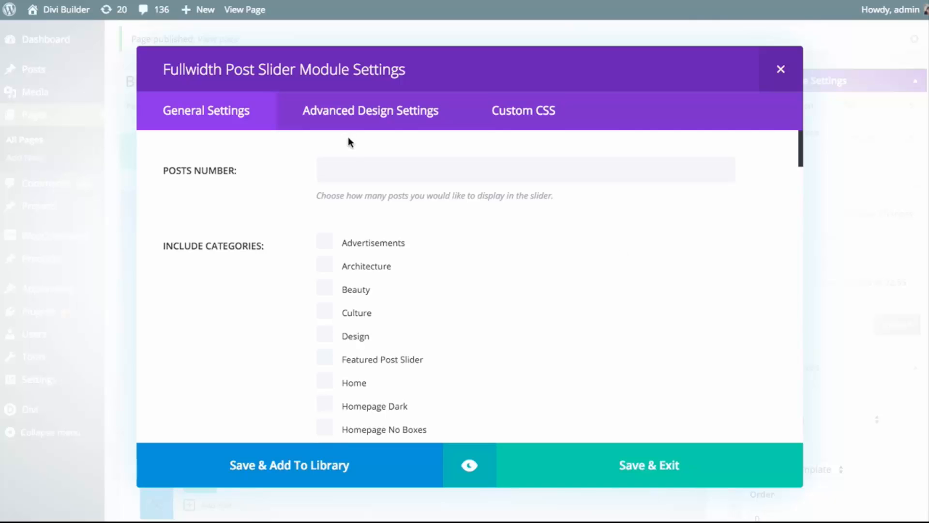
Set the slider's number of posts to 3 and keep the post order as Date: new to old
left_click(362, 175)
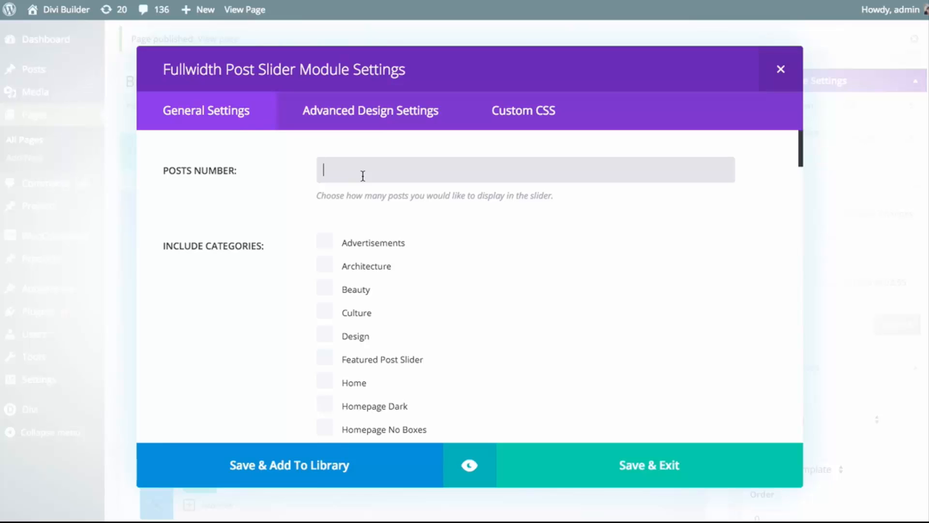
type("3")
scroll(513, 232, "down", 2)
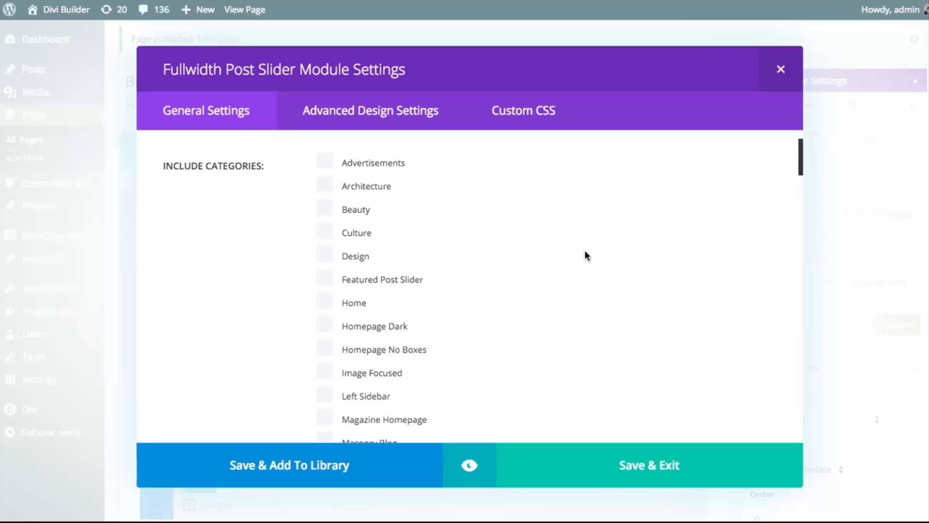
scroll(585, 255, "down", 10)
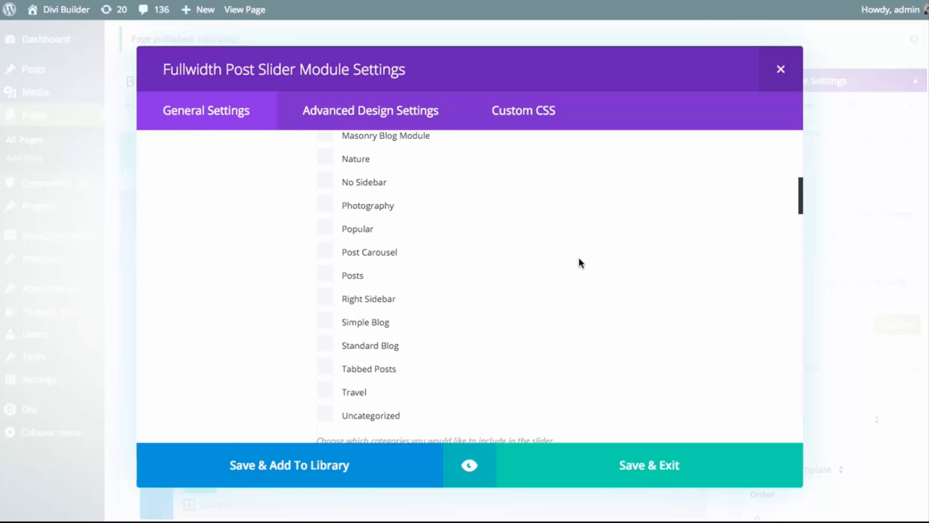
scroll(585, 255, "down", 3)
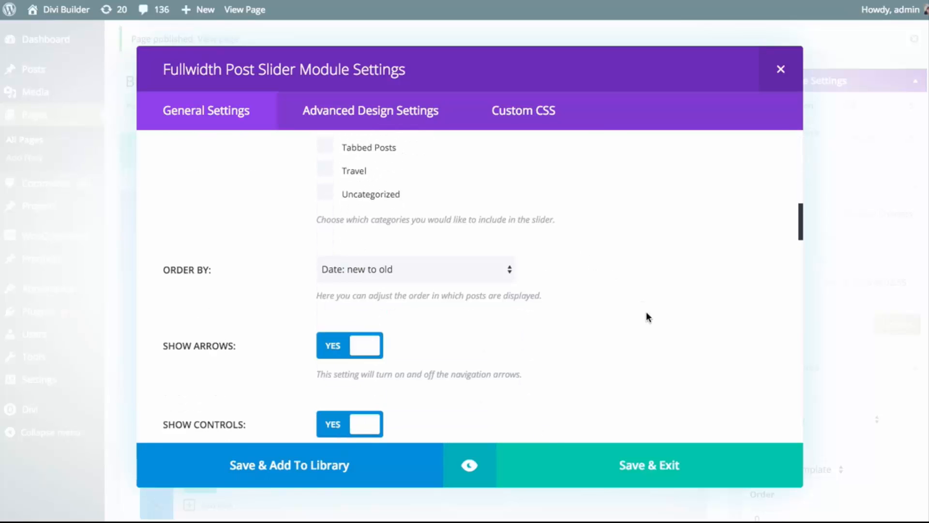
left_click(435, 272)
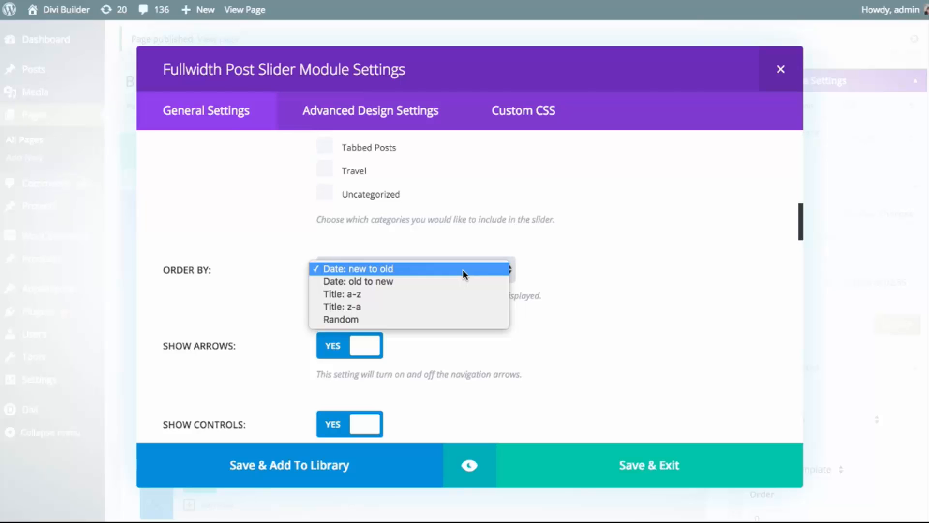
left_click(708, 295)
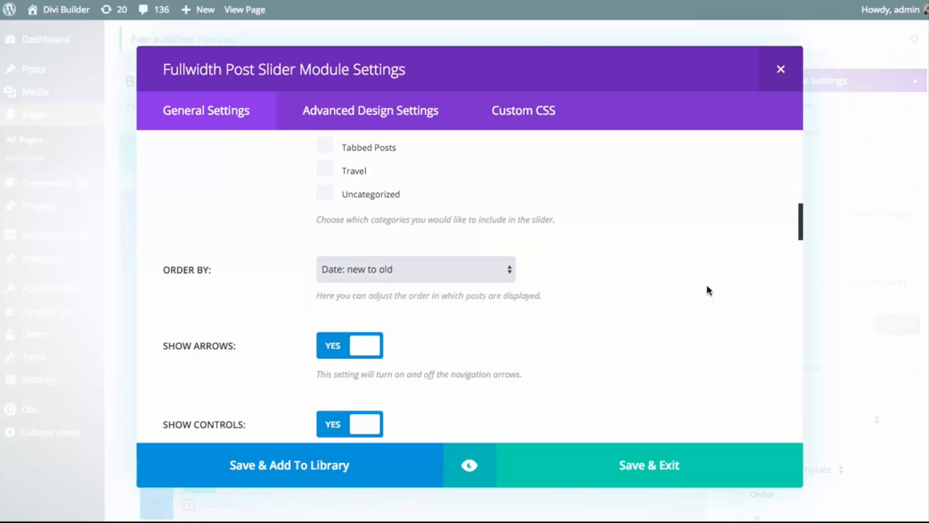
Review the slider's options for navigation arrows, circle controls, the read more button and its text
scroll(707, 280, "down", 3)
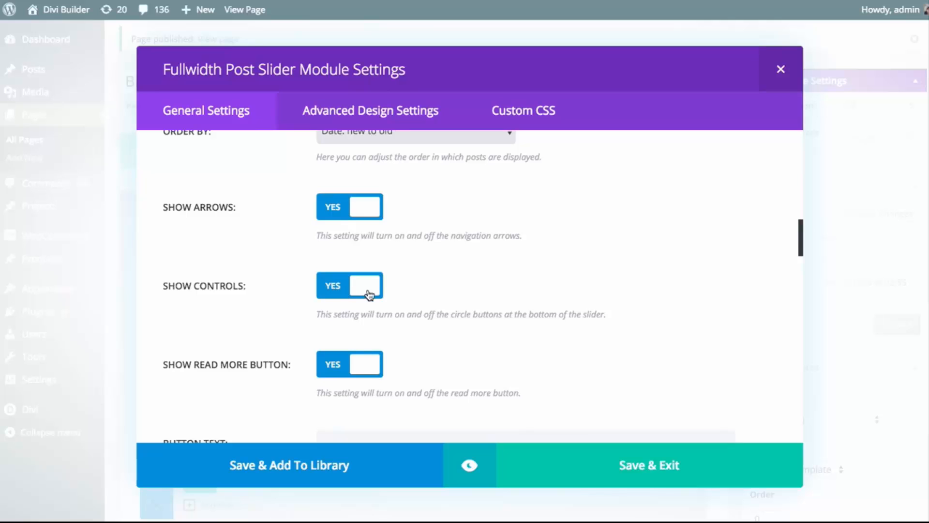
scroll(455, 301, "down", 3)
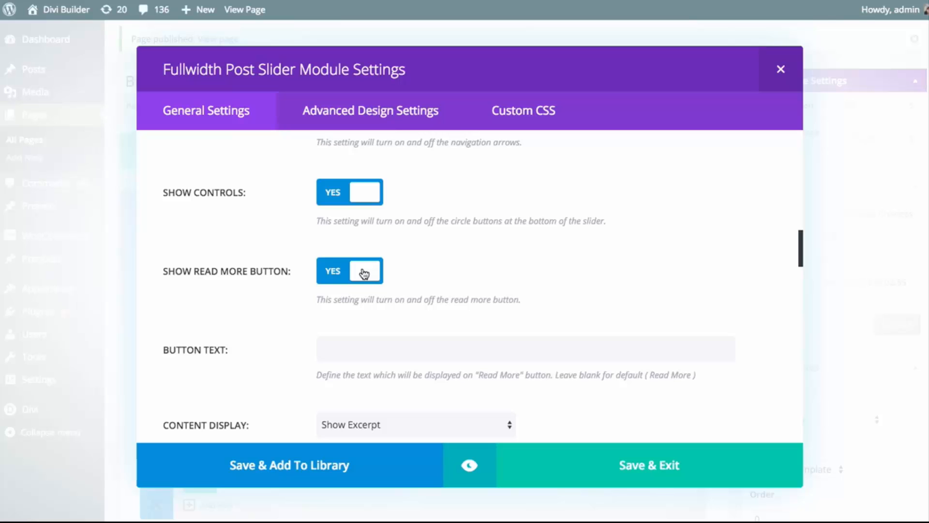
scroll(292, 305, "down", 2)
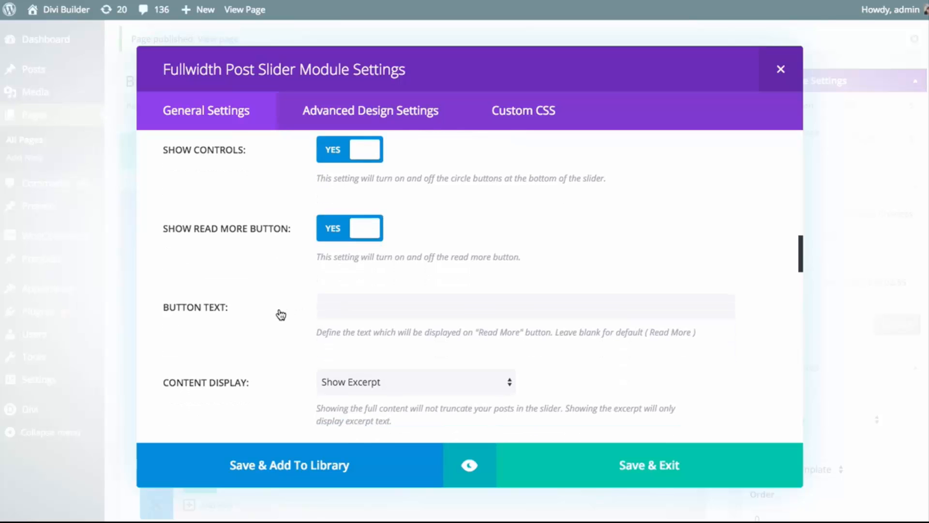
scroll(333, 287, "down", 2)
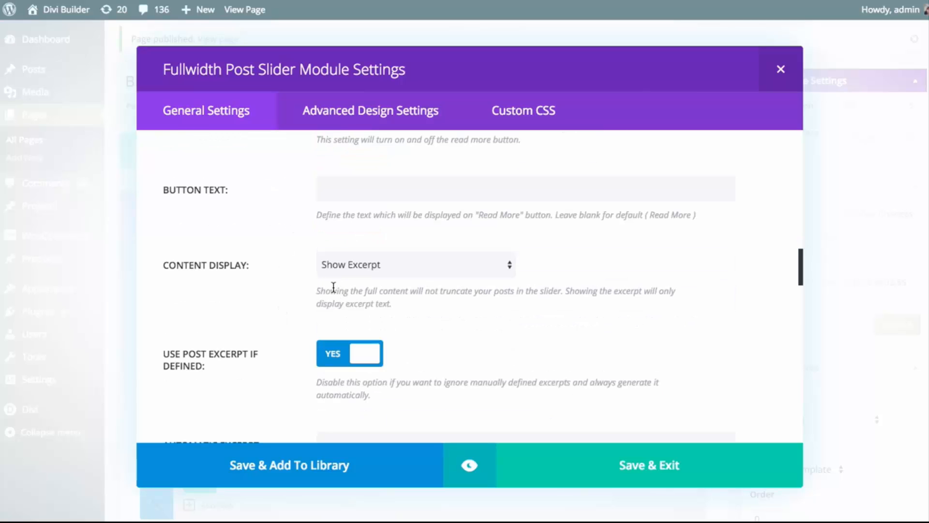
left_click(370, 187)
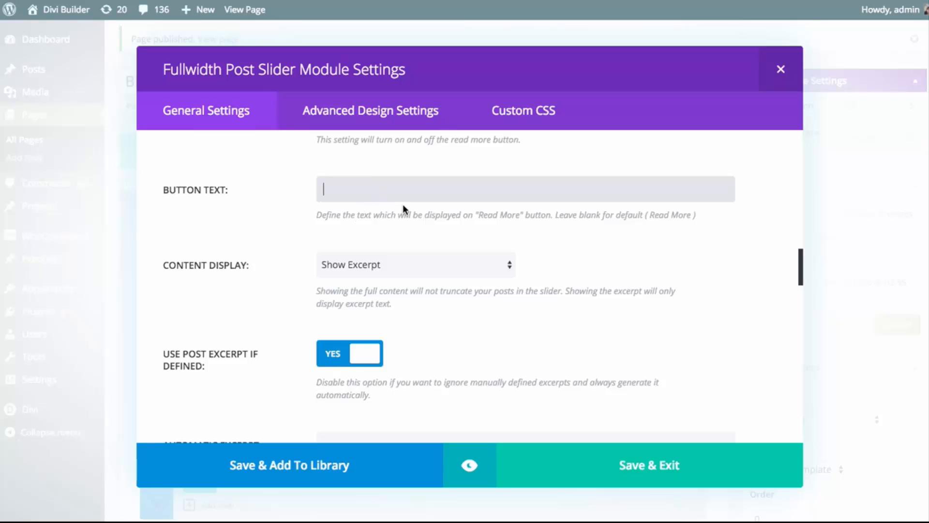
Examine the excerpt text in the demo page's fullwidth slider and its two smaller post sliders
scroll(270, 242, "down", 3)
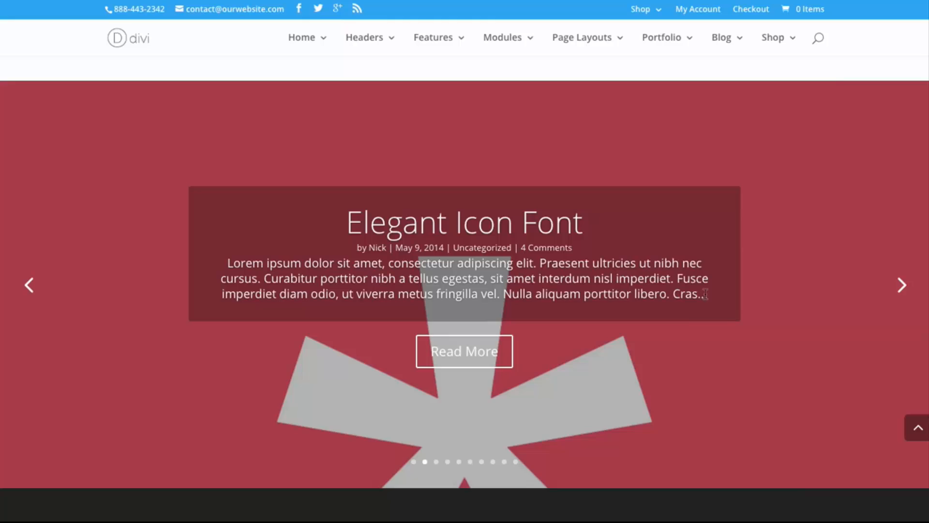
left_click_drag(705, 294, 396, 294)
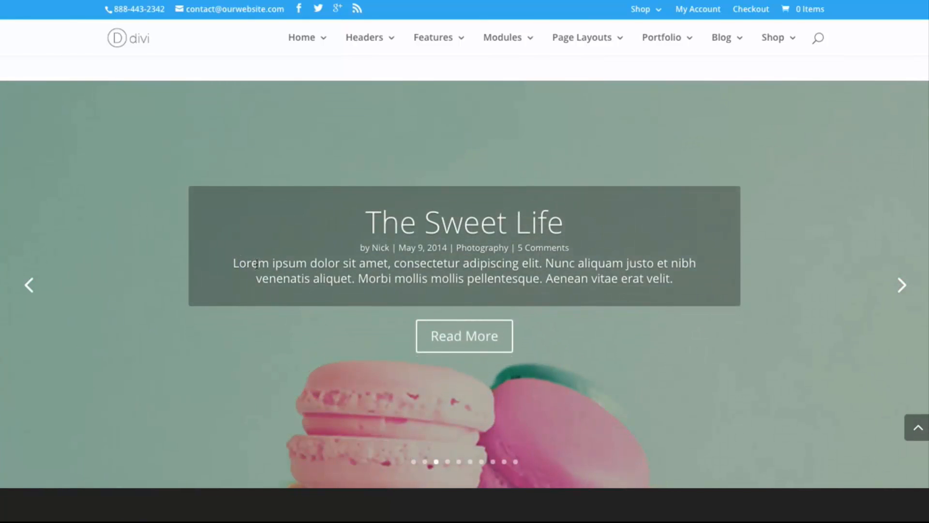
left_click_drag(238, 263, 682, 292)
scroll(581, 215, "up", 9)
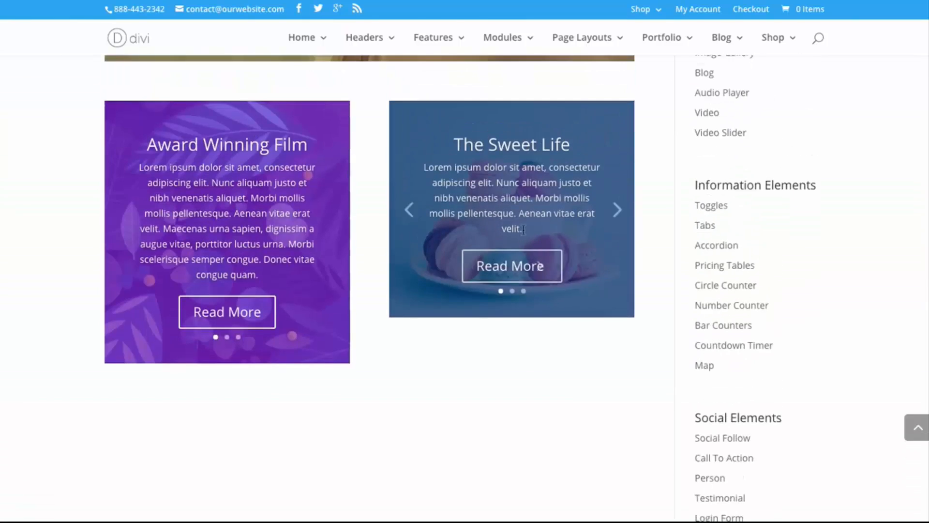
triple_click(184, 190)
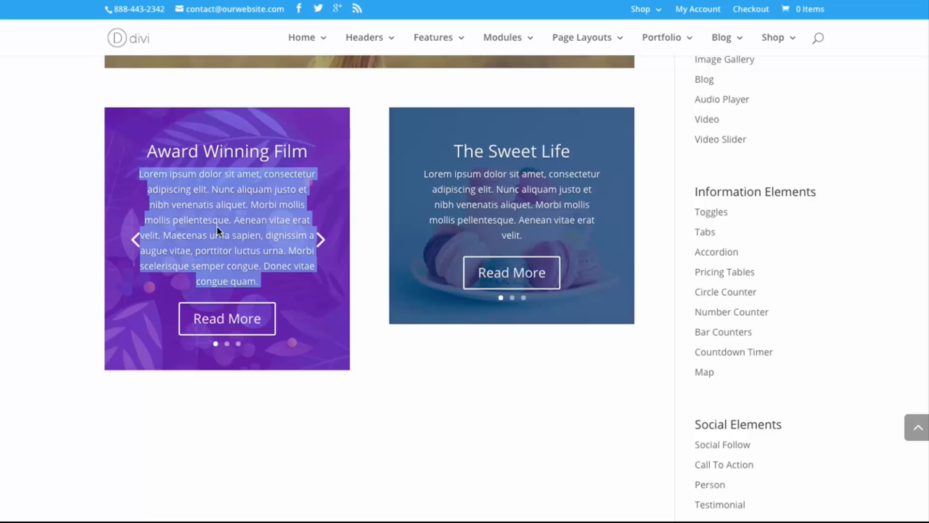
left_click(60, 245)
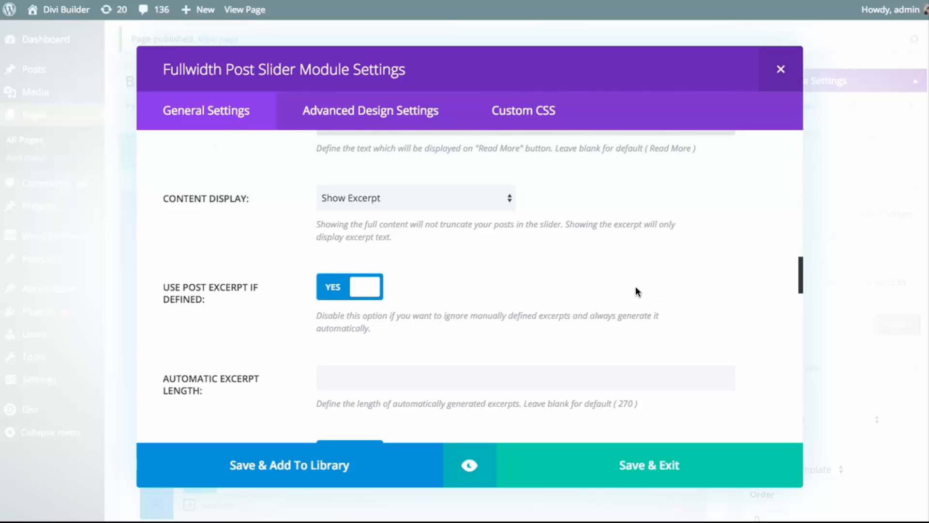
Check the content display choices, leaving Show Excerpt selected, and try switching the use of defined post excerpts off and on again
scroll(635, 287, "down", 1)
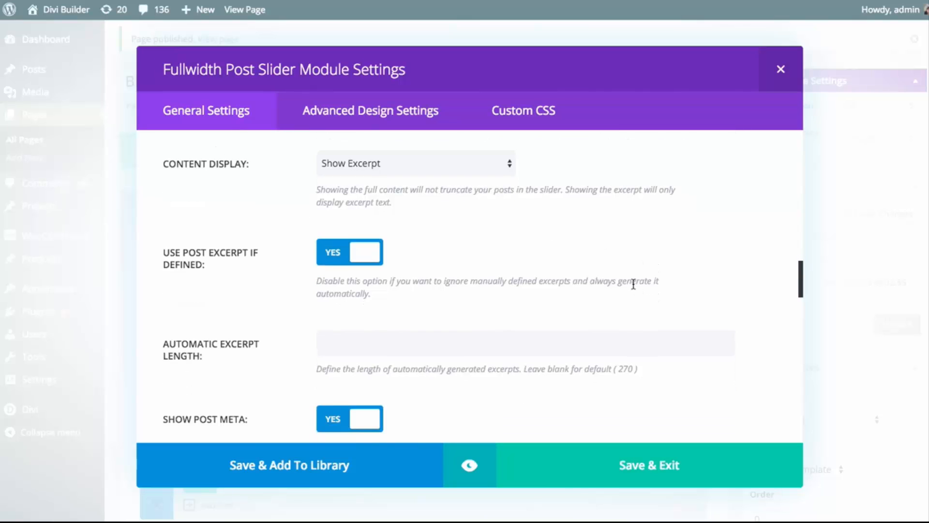
left_click(408, 174)
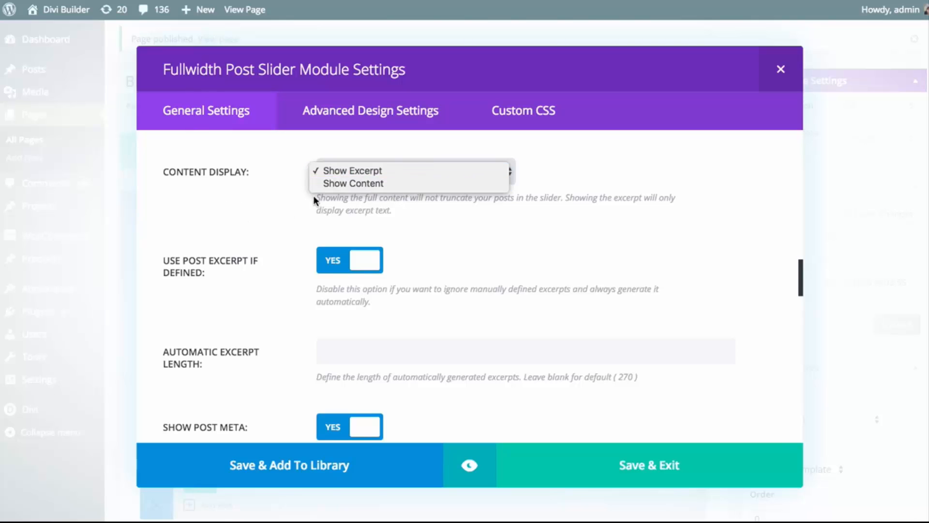
left_click(263, 199)
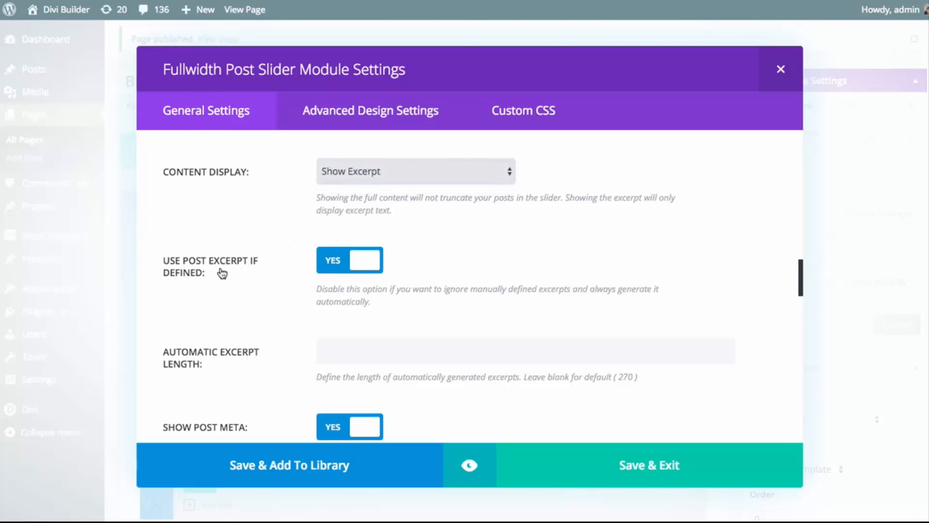
left_click(376, 268)
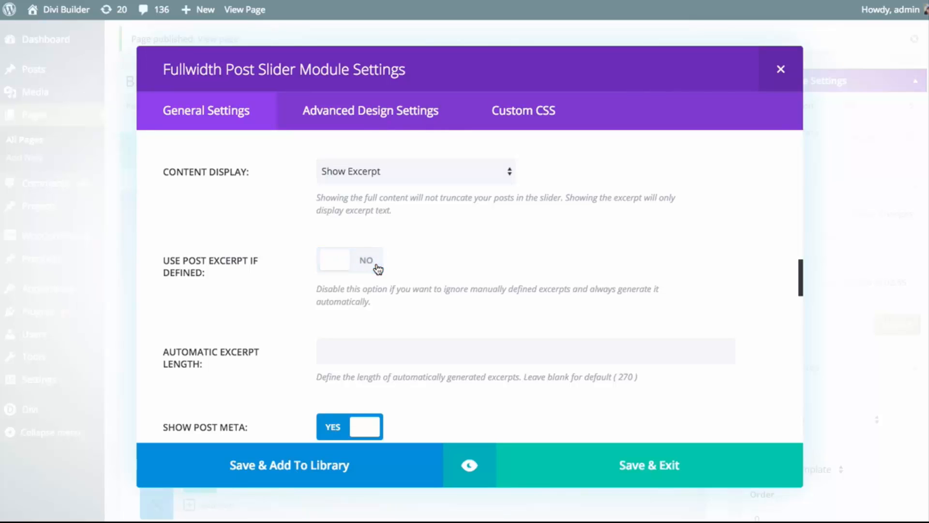
left_click(377, 269)
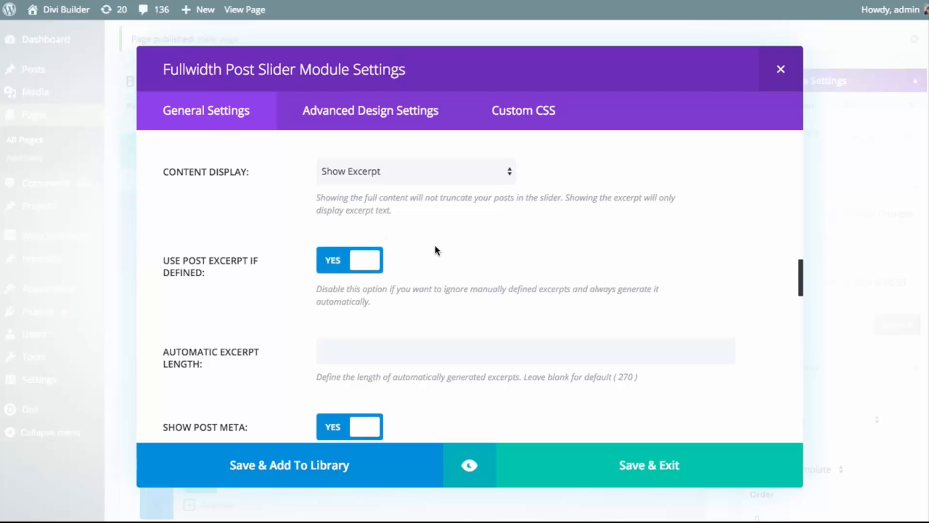
Try an automatic excerpt length of 100 and clear the field again to use the default
scroll(436, 249, "down", 2)
left_click(436, 257)
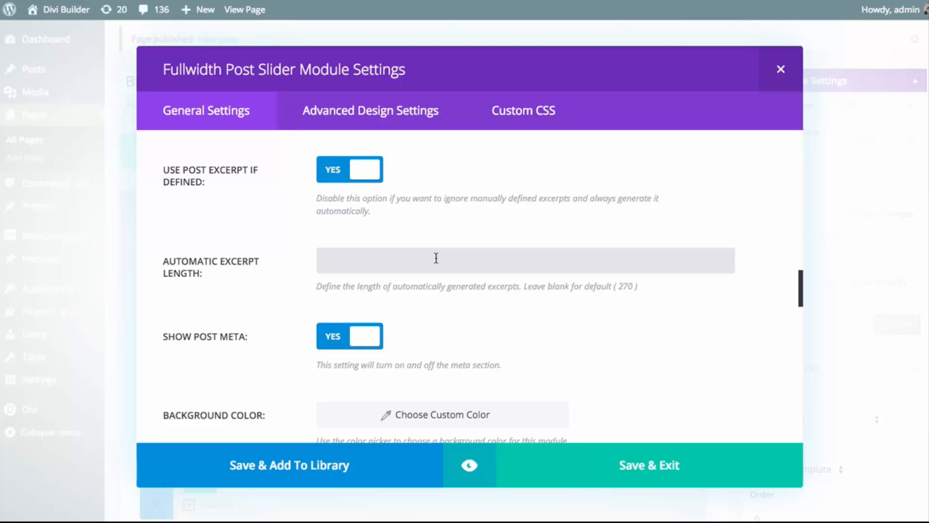
type("100")
key("BackSpace")
key("BackSpace")
key("BackSpace")
Review the slider's post meta, background color, background image, text color and featured image options, leaving the text color as Light
scroll(553, 230, "down", 4)
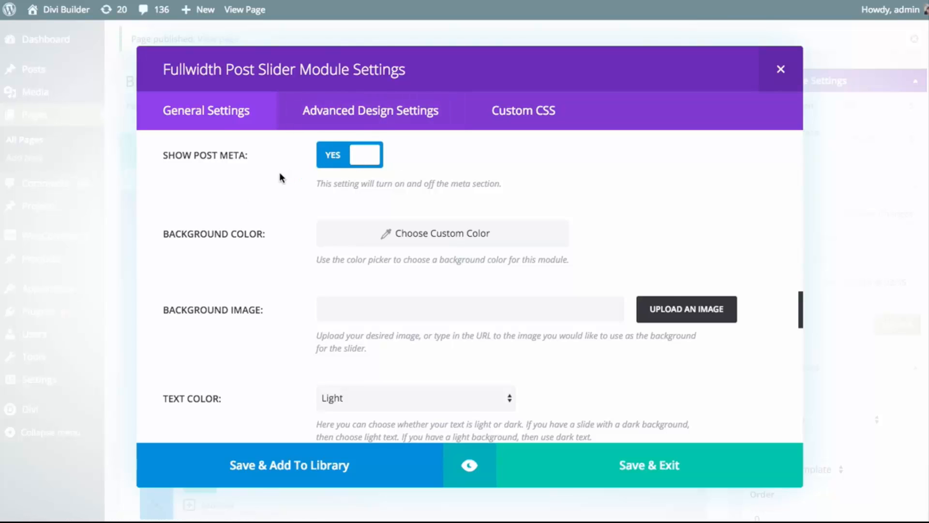
scroll(280, 172, "down", 1)
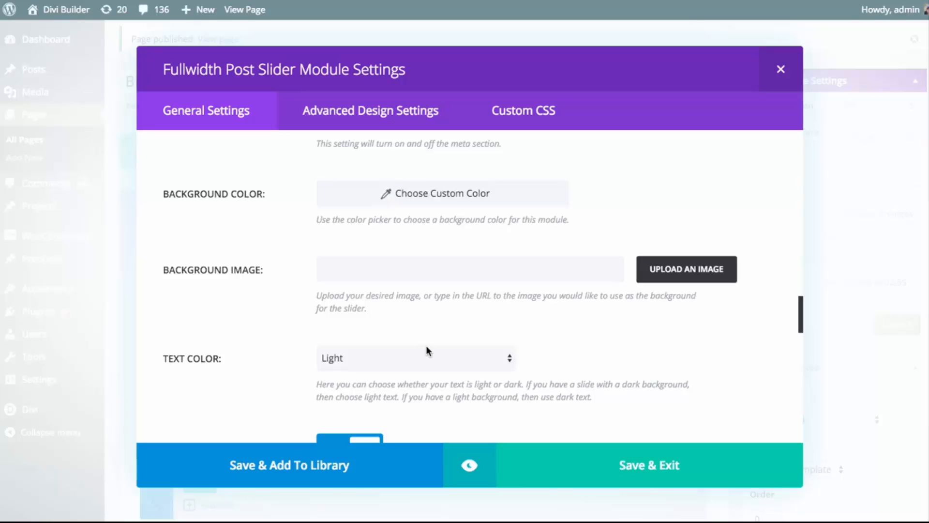
left_click(424, 357)
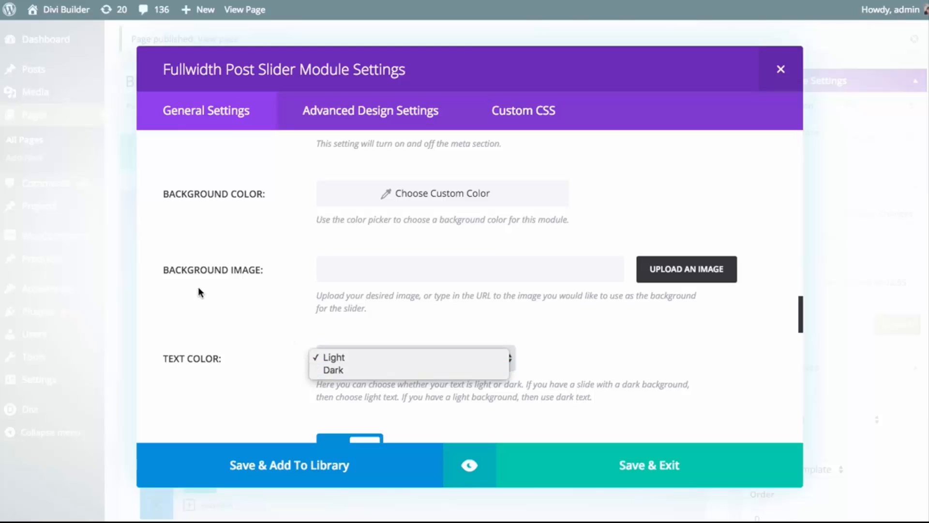
left_click(232, 247)
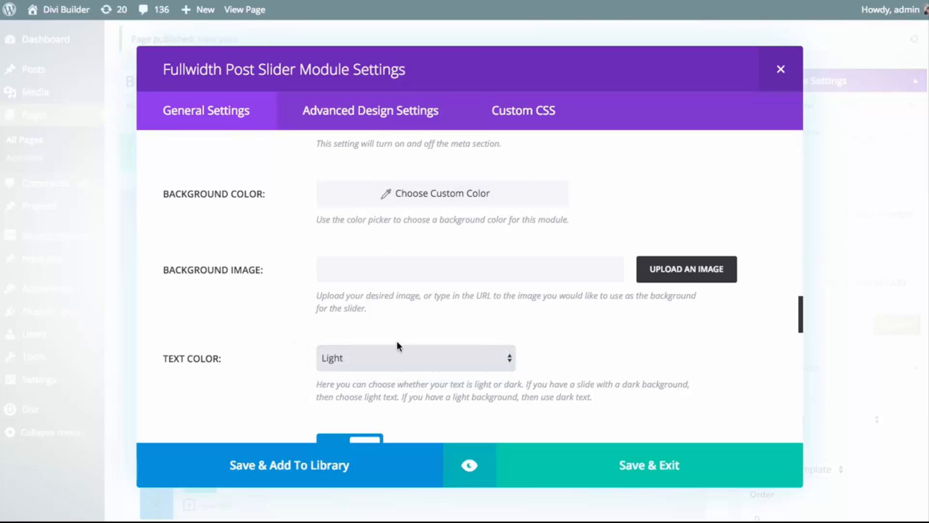
left_click(382, 358)
left_click(230, 328)
left_click(387, 271)
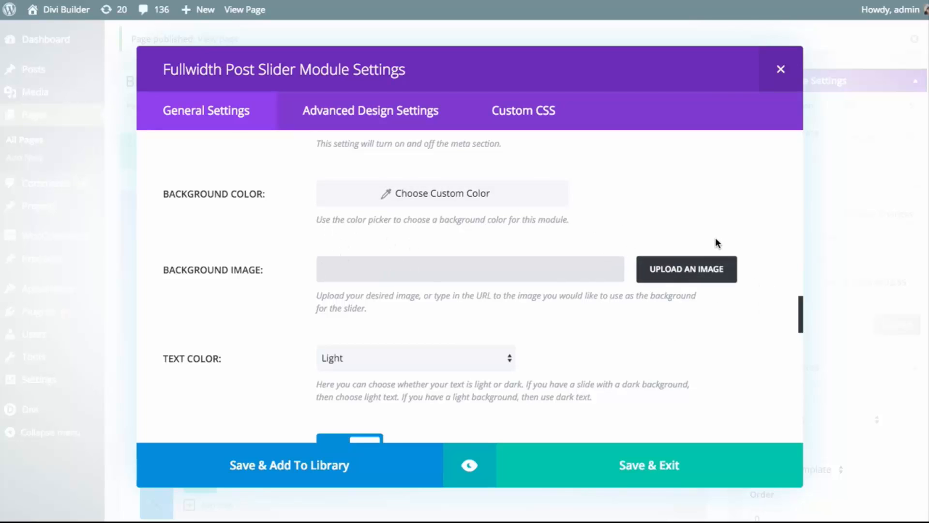
scroll(702, 249, "down", 1)
scroll(700, 251, "down", 4)
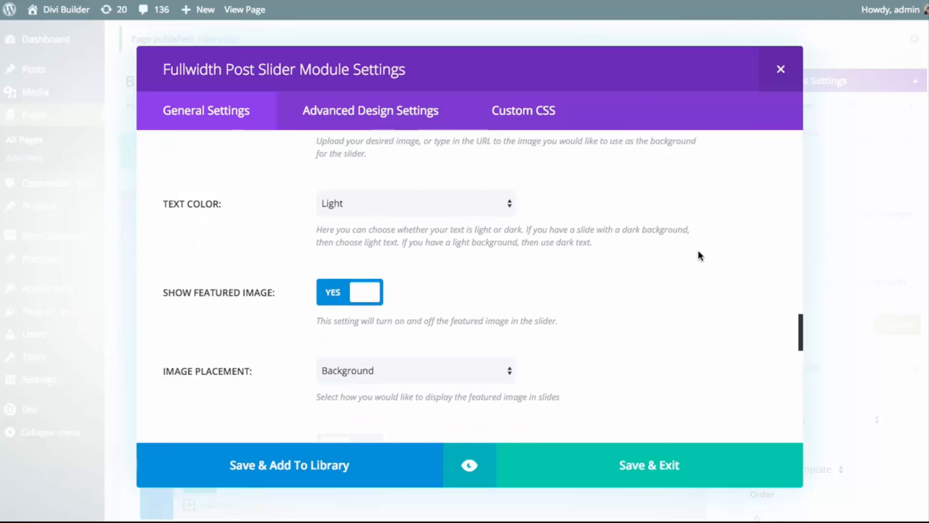
scroll(696, 251, "down", 1)
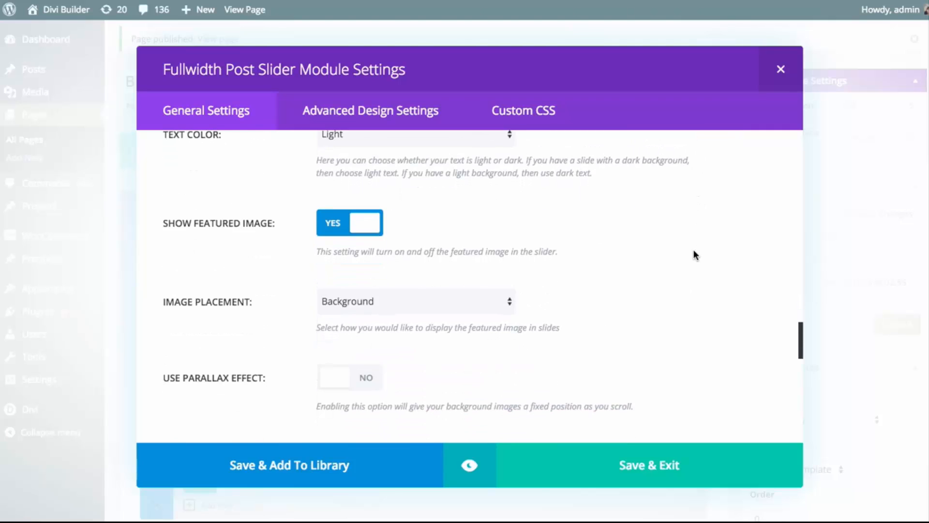
scroll(693, 253, "down", 1)
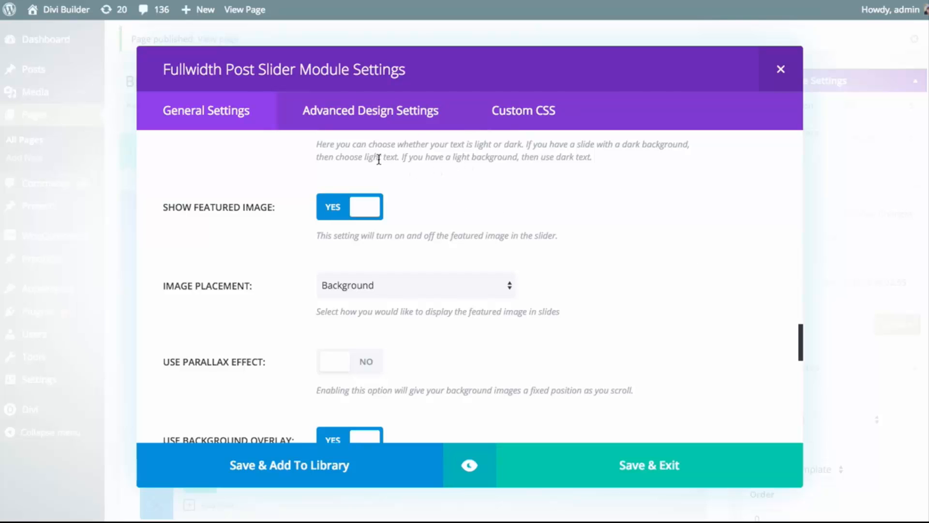
Advance the demo page's large slider to the Award Winning Film slide and open that post to examine its featured image
scroll(610, 394, "up", 6)
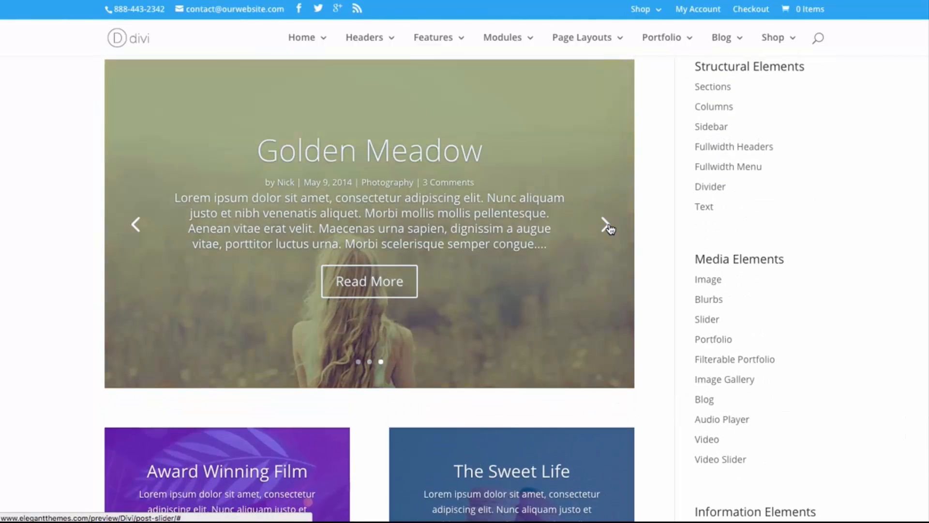
left_click(605, 226)
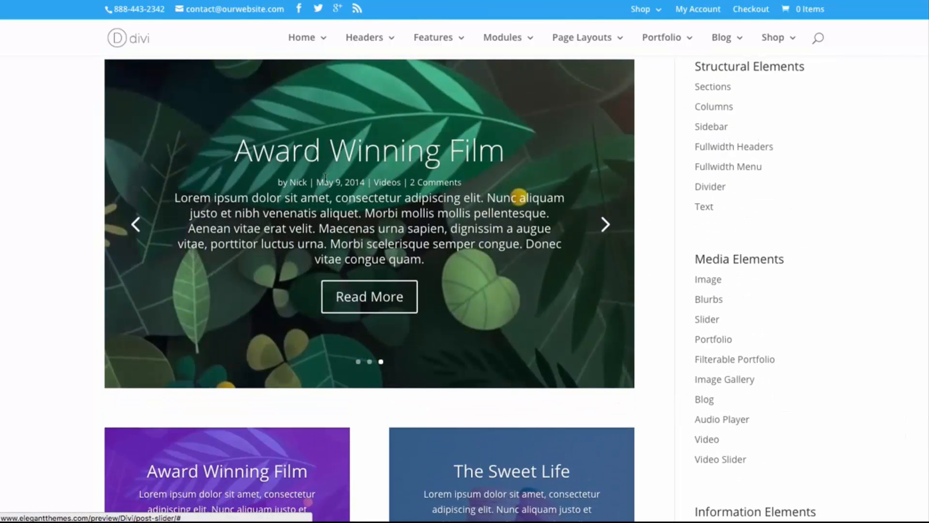
left_click(381, 295)
scroll(373, 260, "down", 3)
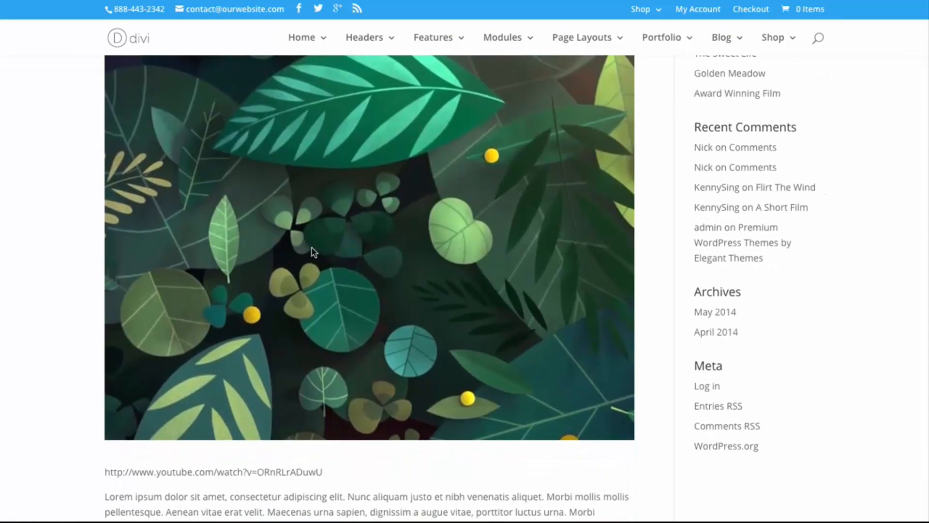
scroll(312, 251, "up", 3)
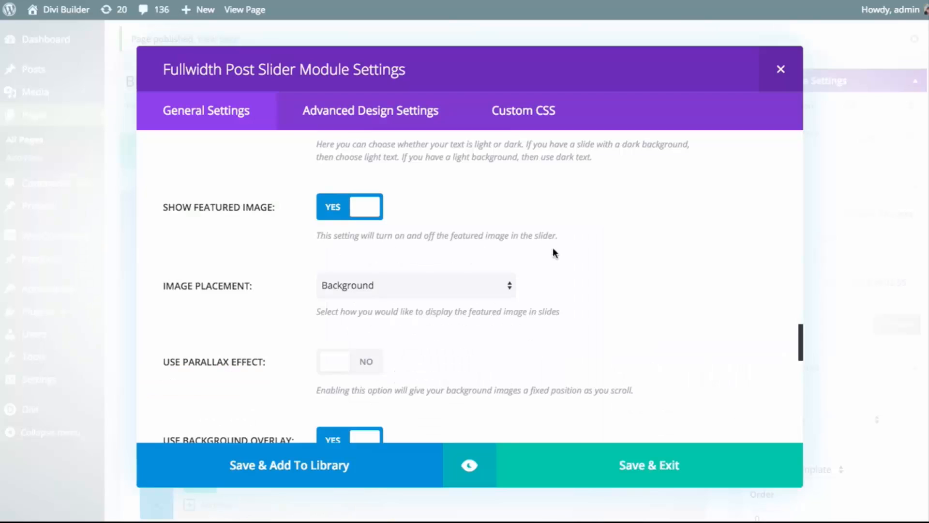
Review the slider's background image, featured image and image placement choices, leaving the placement as Background
scroll(555, 253, "up", 5)
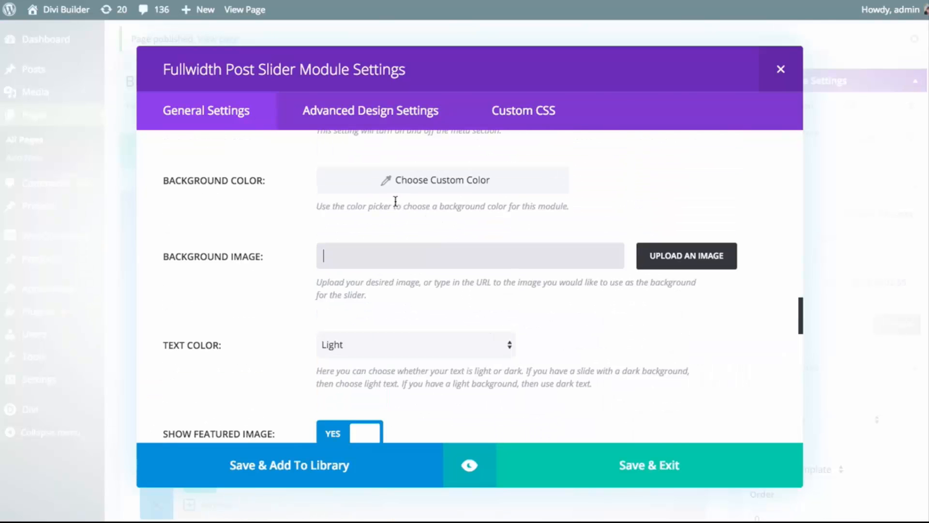
left_click(442, 251)
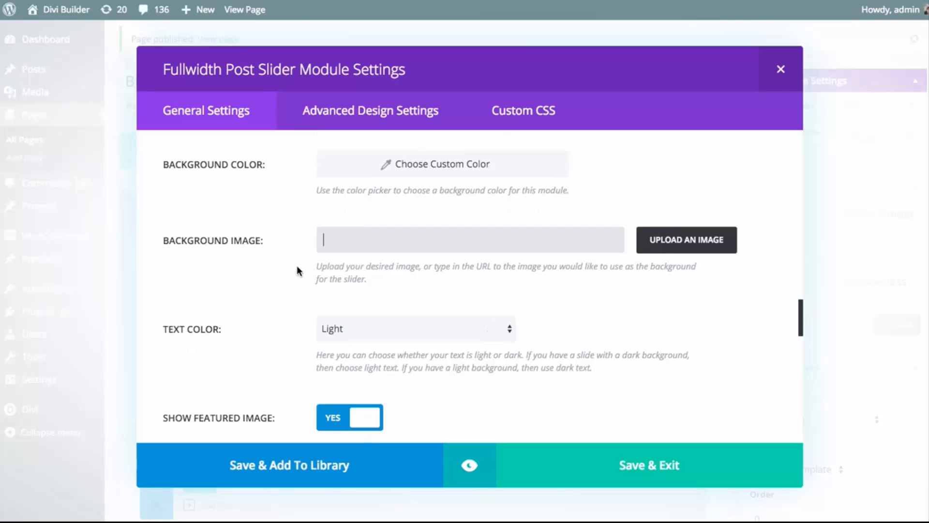
scroll(274, 268, "down", 3)
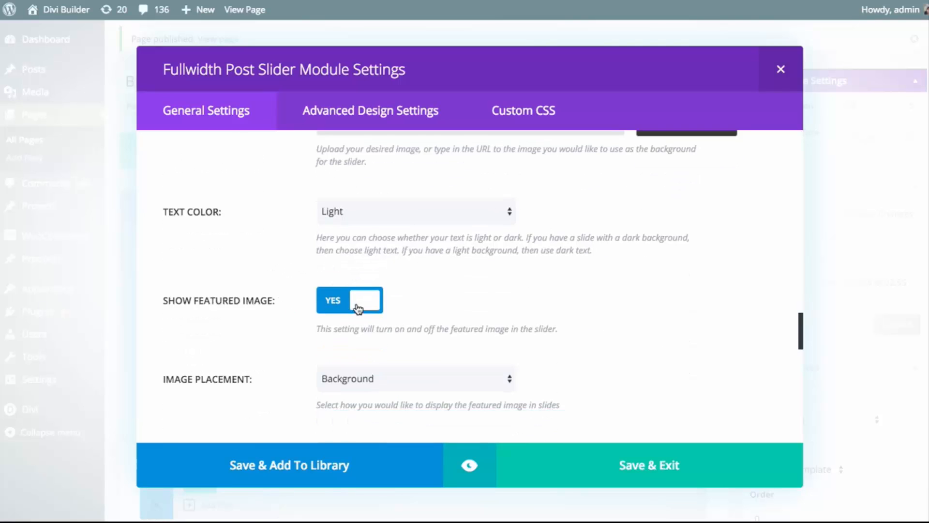
scroll(382, 310, "down", 1)
left_click(413, 351)
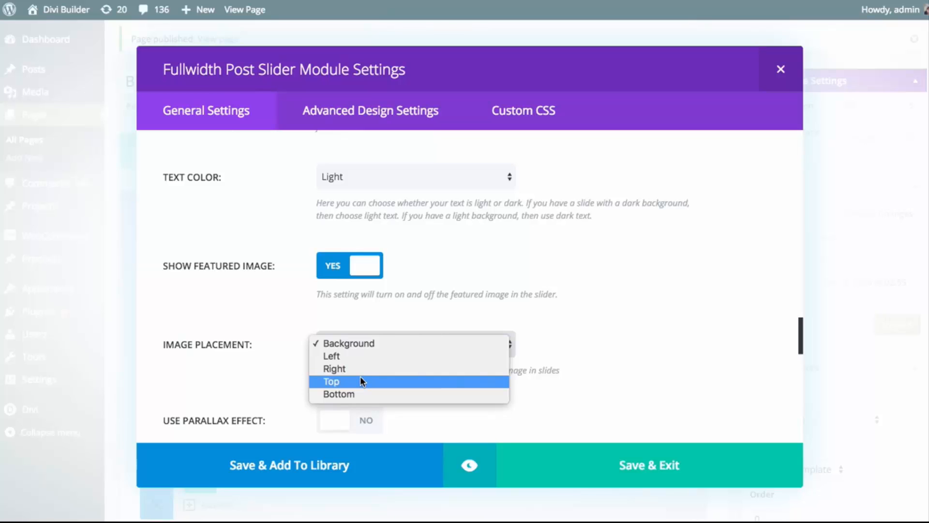
left_click(554, 294)
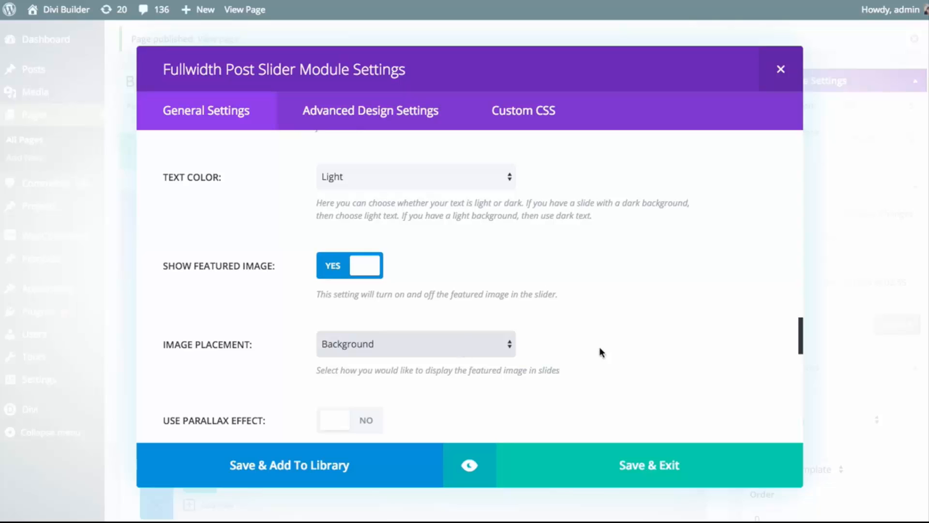
Enable the slider's parallax effect and keep CSS as the parallax method
mouse_move(803, 335)
left_mouse_down()
mouse_move(806, 347)
mouse_move(807, 339)
left_mouse_up()
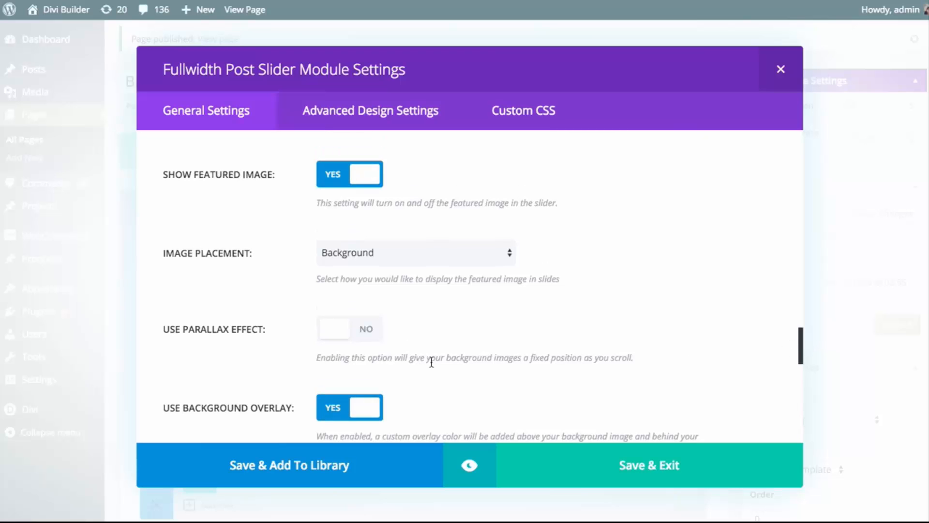
left_click(359, 328)
scroll(443, 324, "down", 1)
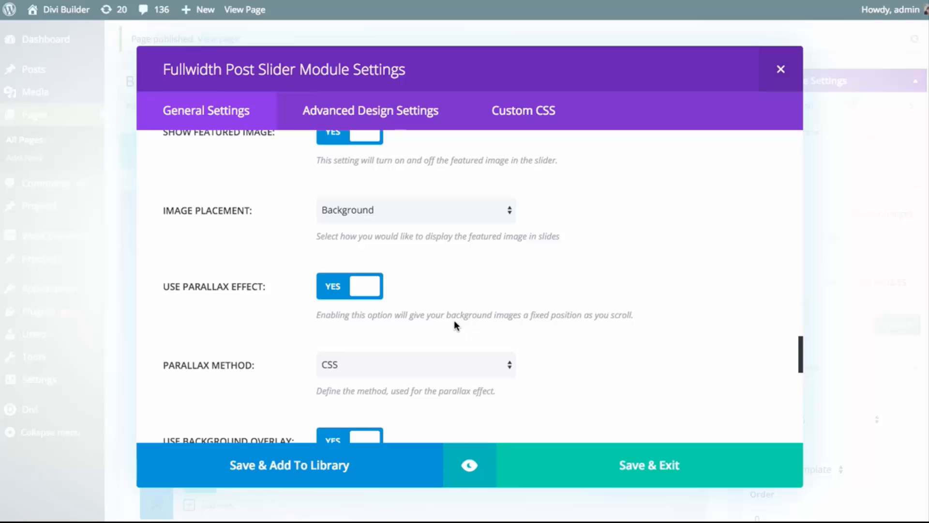
scroll(444, 320, "down", 1)
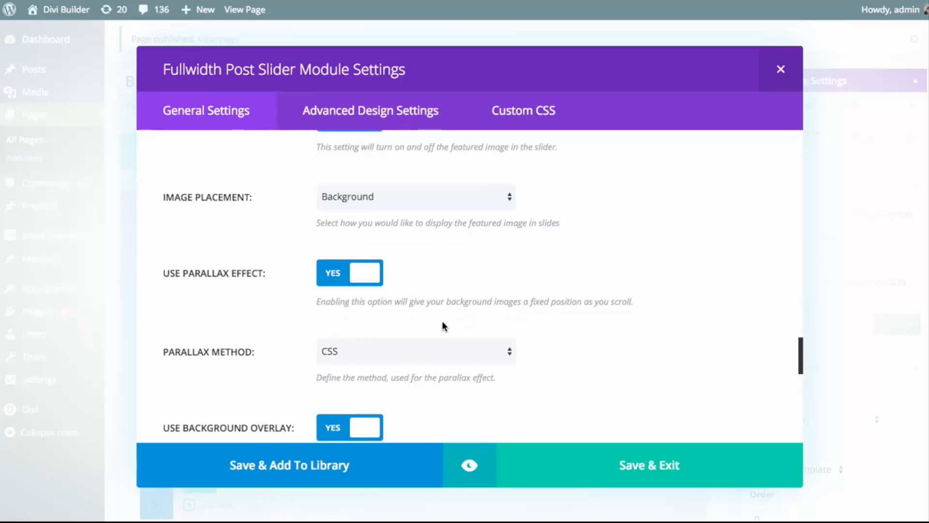
left_click(411, 350)
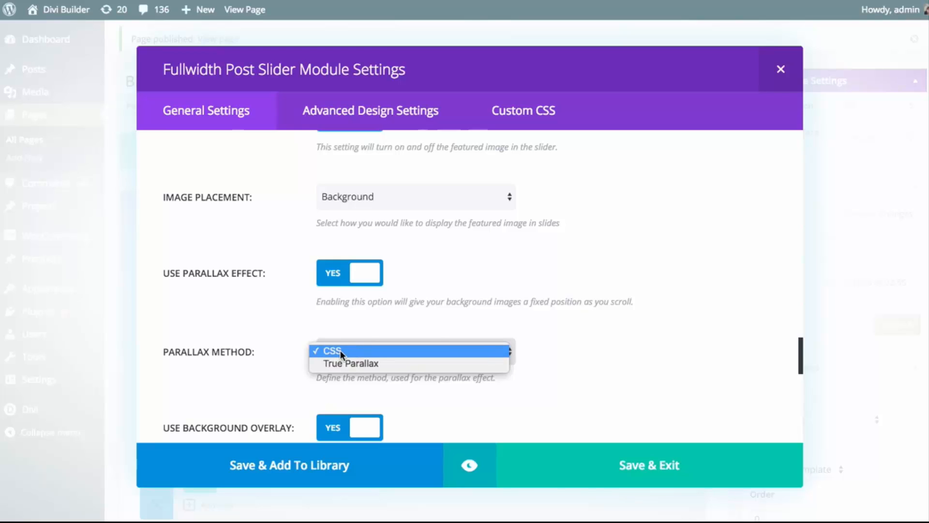
left_click(648, 323)
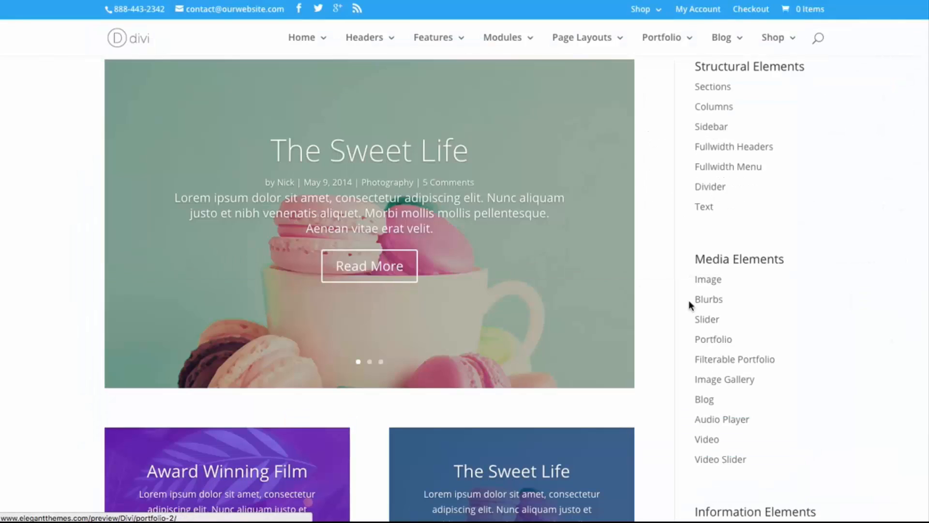
Examine how the background images of the demo page's post sliders behave while the page moves up and down
scroll(692, 280, "down", 2)
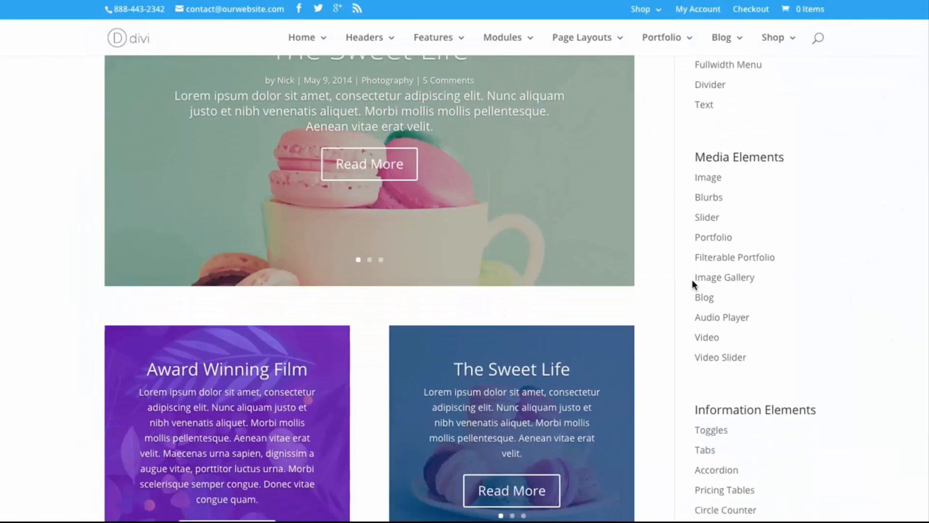
scroll(692, 280, "up", 2)
scroll(692, 279, "up", 2)
scroll(690, 278, "down", 4)
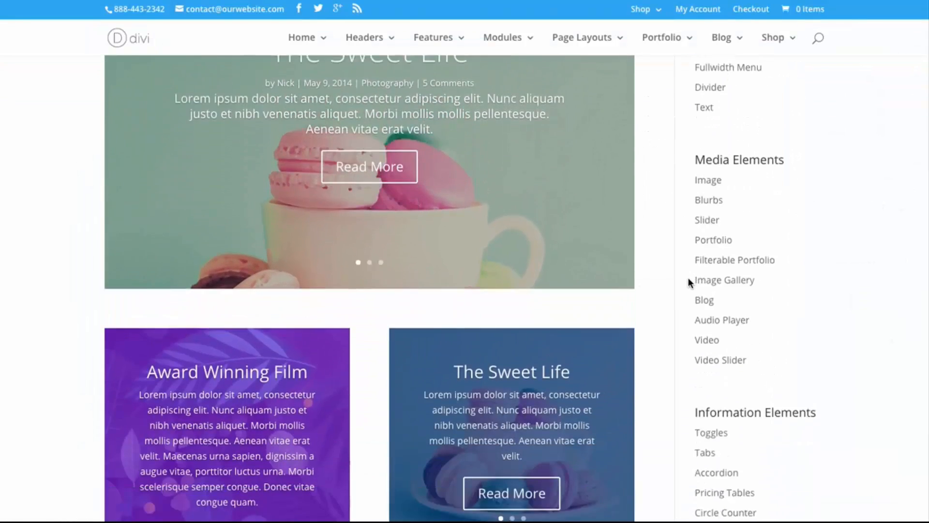
scroll(687, 278, "up", 2)
scroll(687, 278, "up", 2)
scroll(688, 278, "down", 1)
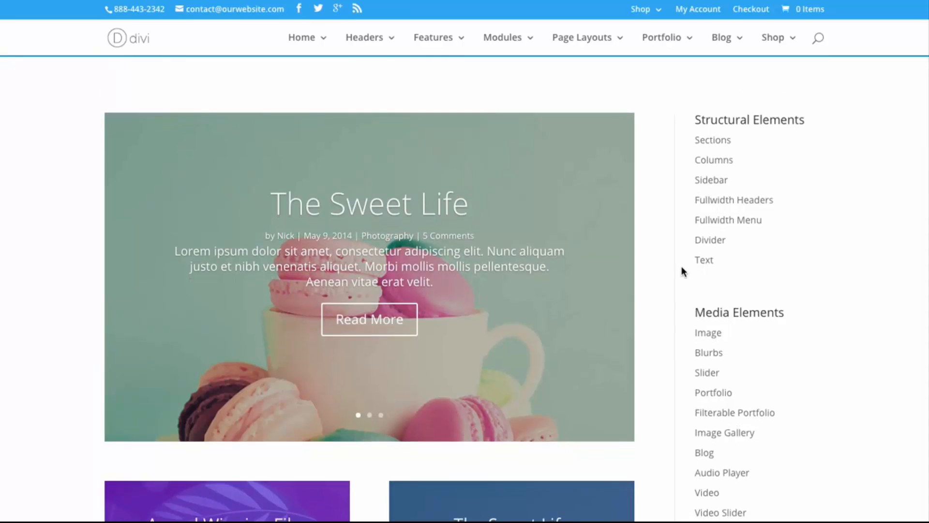
scroll(682, 272, "down", 3)
scroll(682, 275, "up", 4)
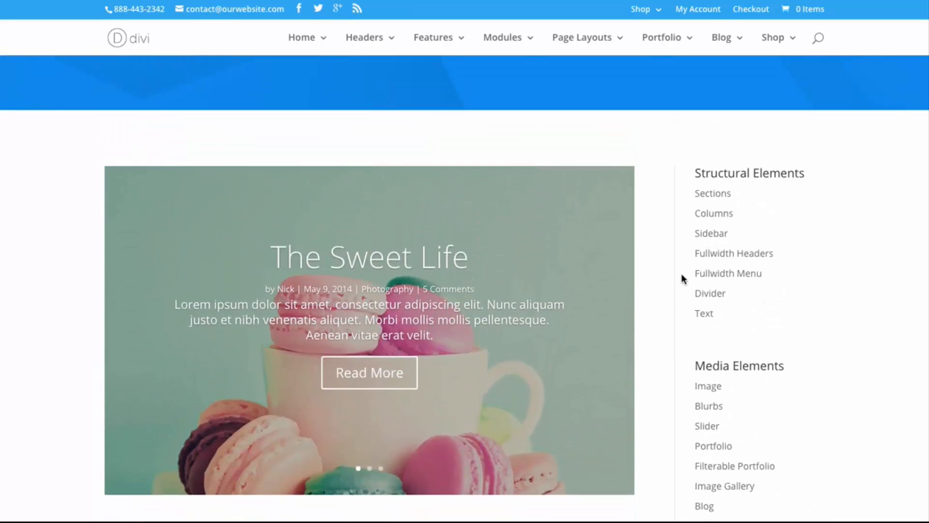
scroll(681, 275, "down", 1)
scroll(681, 275, "down", 3)
scroll(681, 274, "up", 4)
scroll(682, 275, "down", 3)
scroll(683, 279, "up", 4)
scroll(681, 269, "down", 4)
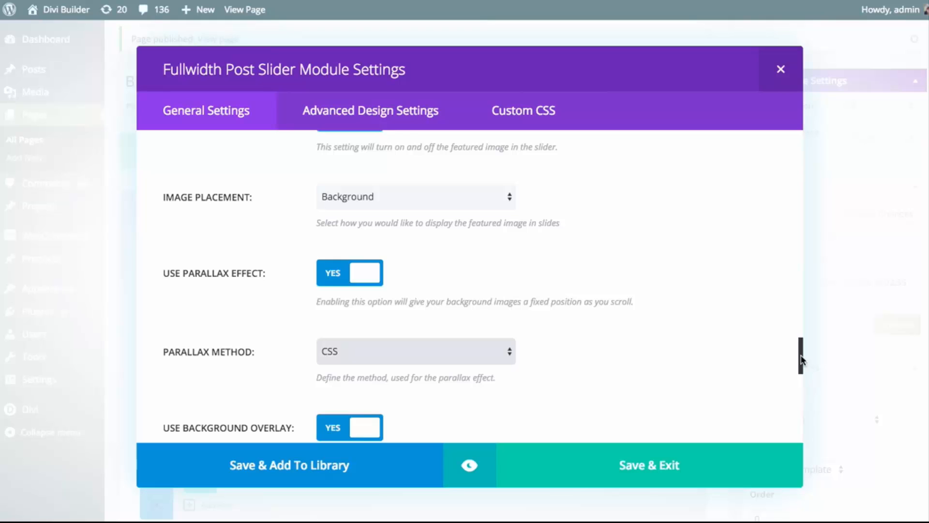
Review the slider's background overlay option, and advance the demo page's large slider through its slides to examine their overlays
left_click_drag(800, 361, 798, 379)
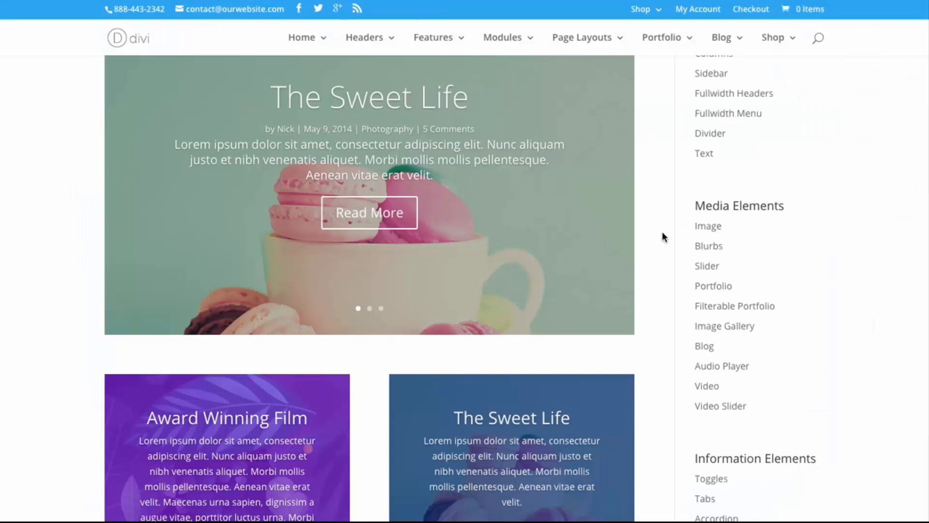
scroll(662, 233, "up", 3)
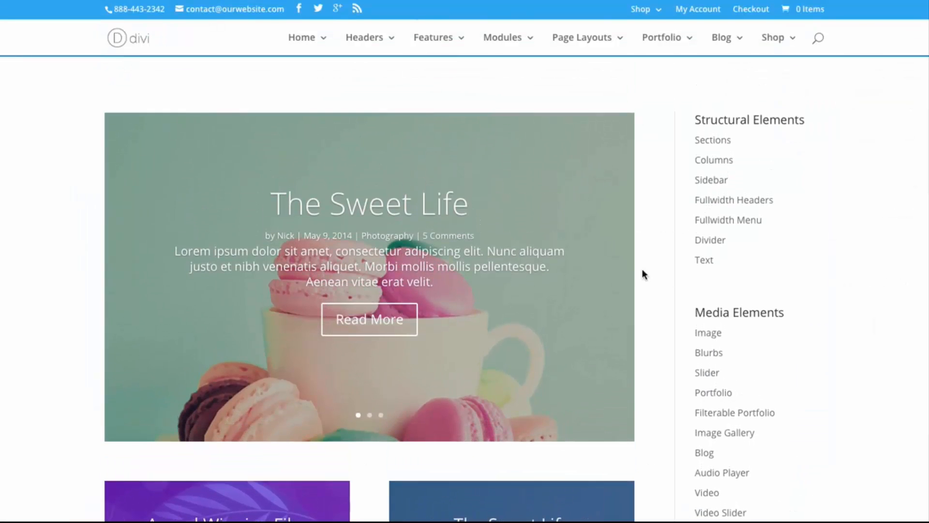
left_click(606, 277)
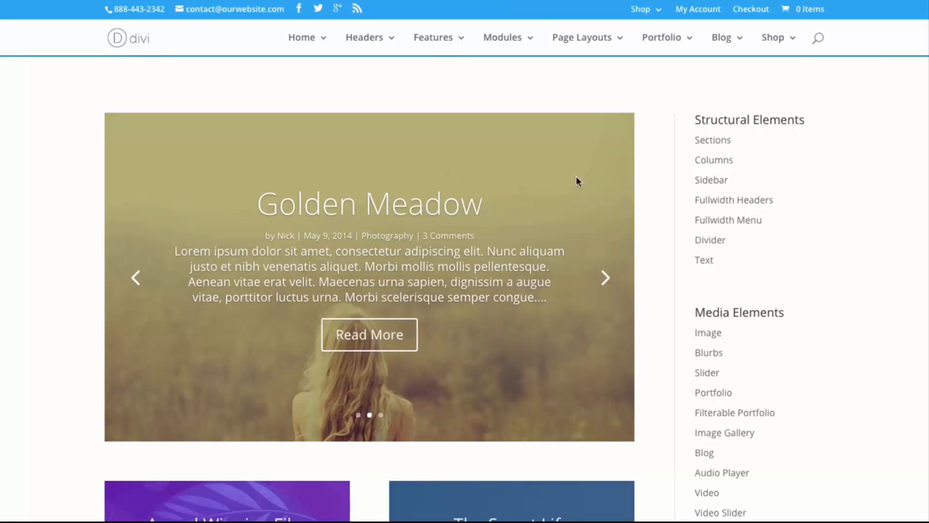
left_click(605, 277)
scroll(692, 302, "down", 4)
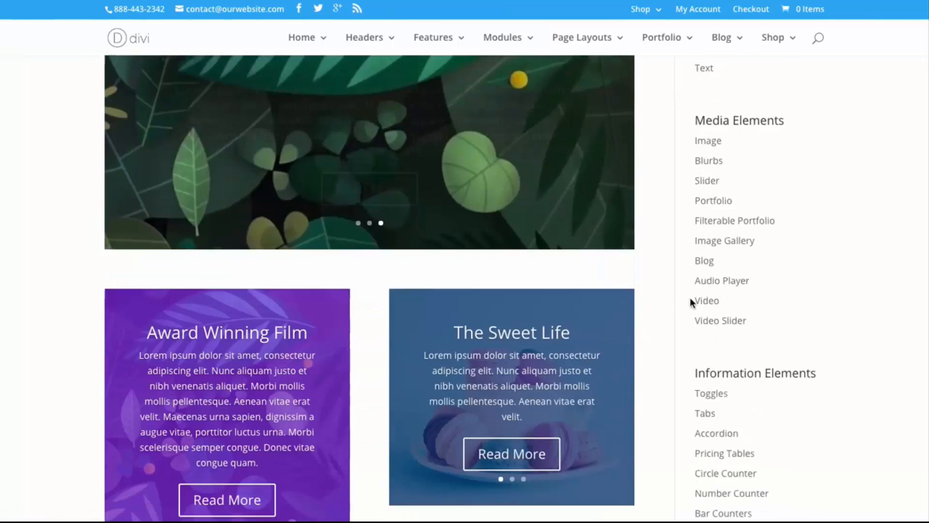
Advance the demo page's two small post sliders and compare their colored background overlays with the large slider's
scroll(691, 302, "down", 3)
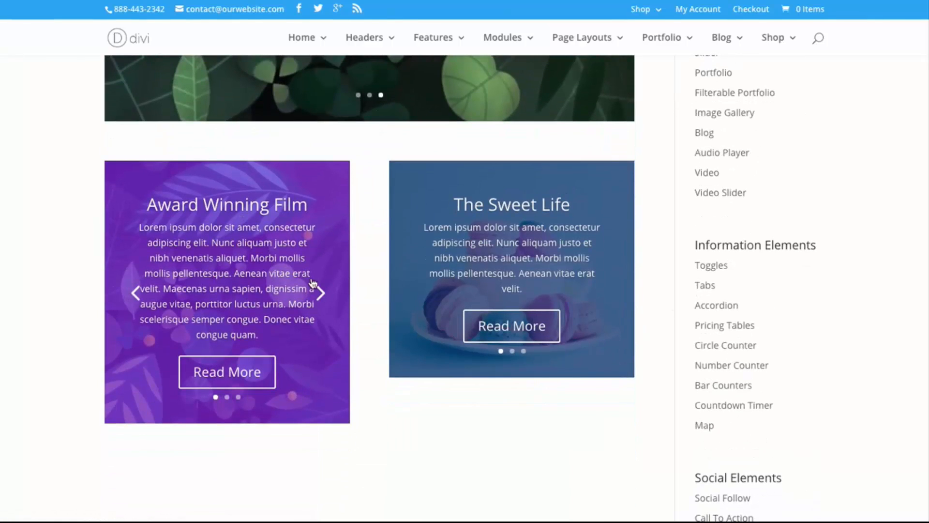
left_click(321, 292)
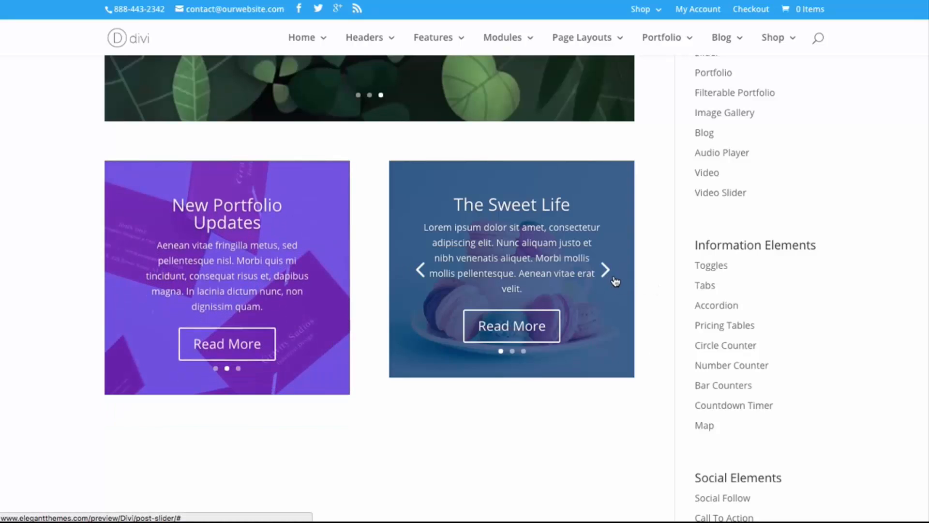
left_click(607, 269)
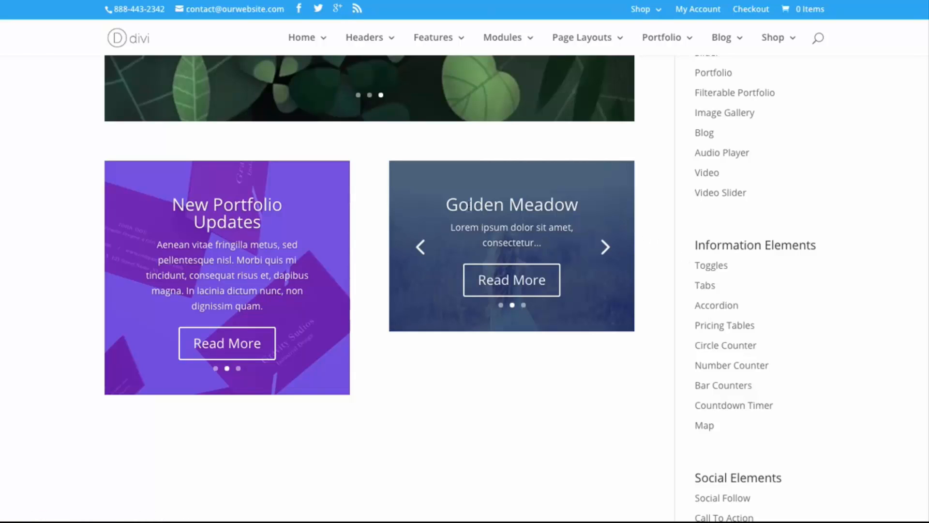
scroll(530, 212, "up", 10)
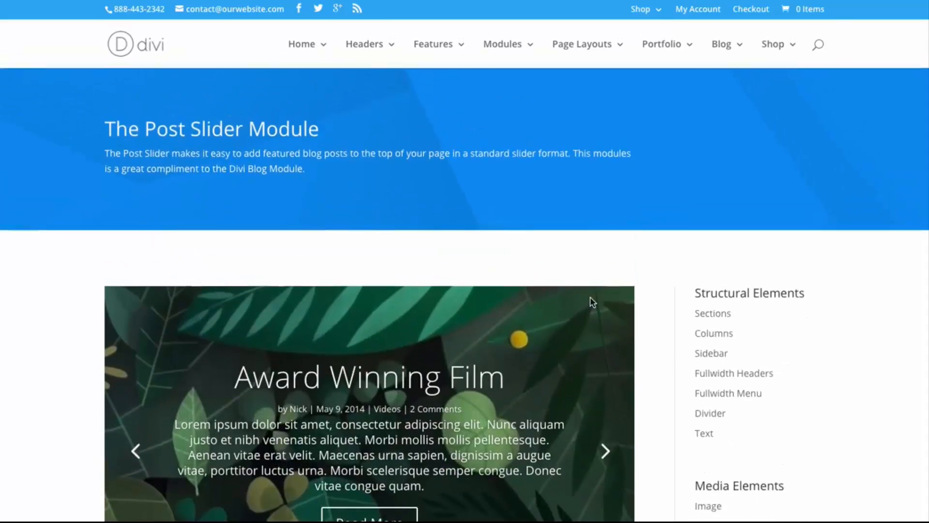
scroll(591, 303, "down", 5)
scroll(643, 305, "up", 2)
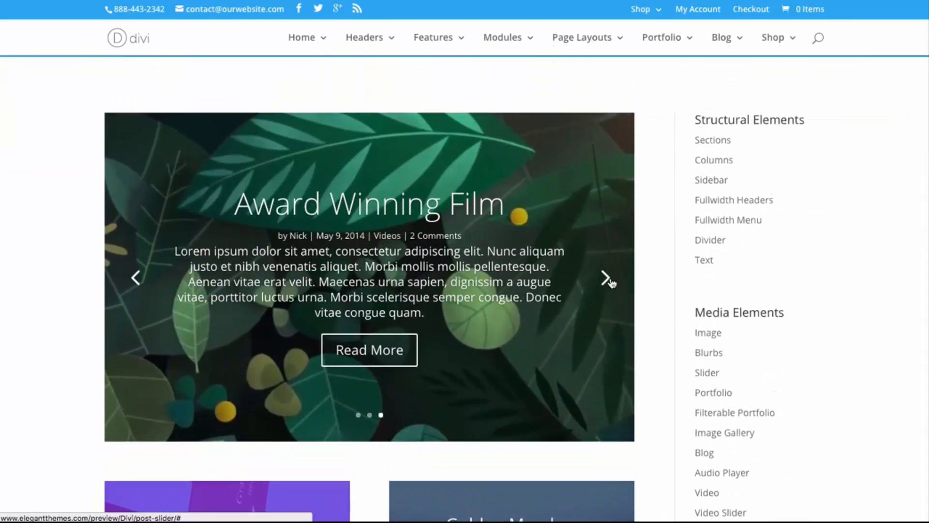
scroll(704, 188, "down", 2)
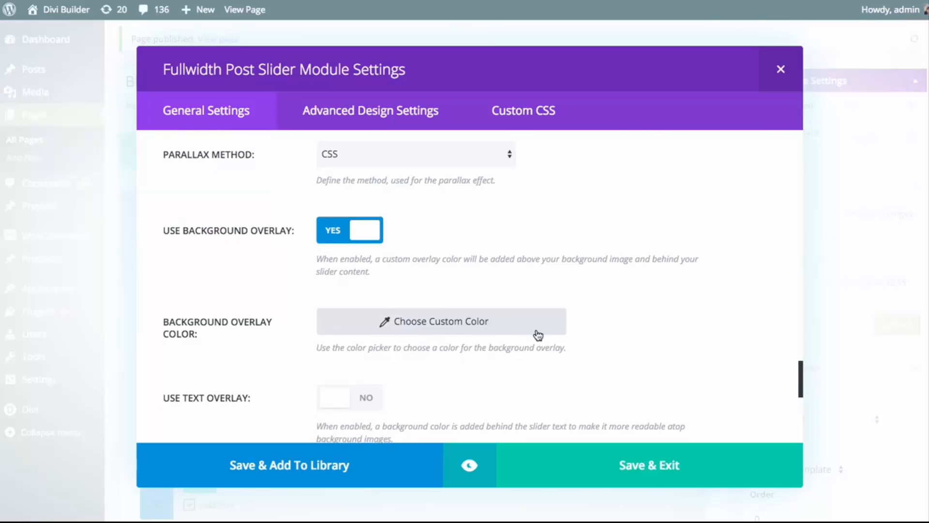
Review the text overlay option and examine the text background on the demo page's The Happiest Place On Earth slide
scroll(536, 333, "down", 1)
scroll(538, 335, "down", 3)
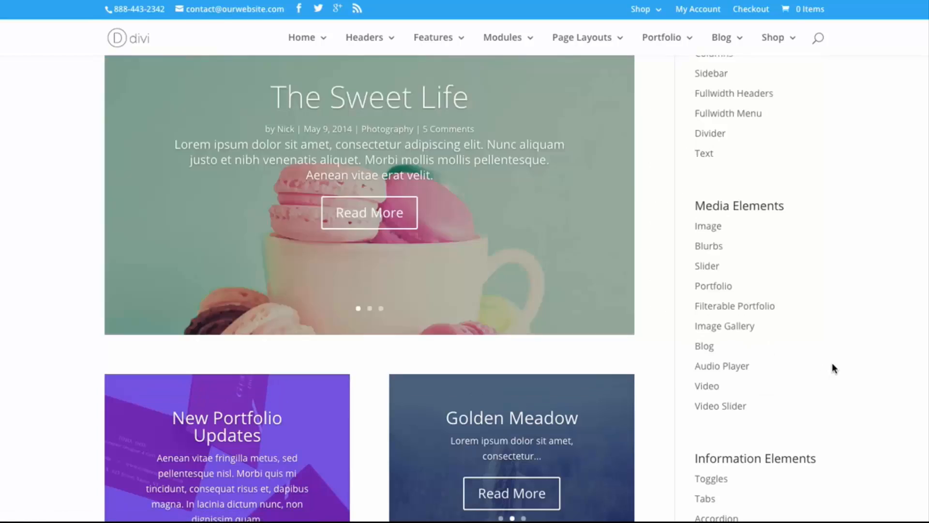
scroll(799, 329, "down", 5)
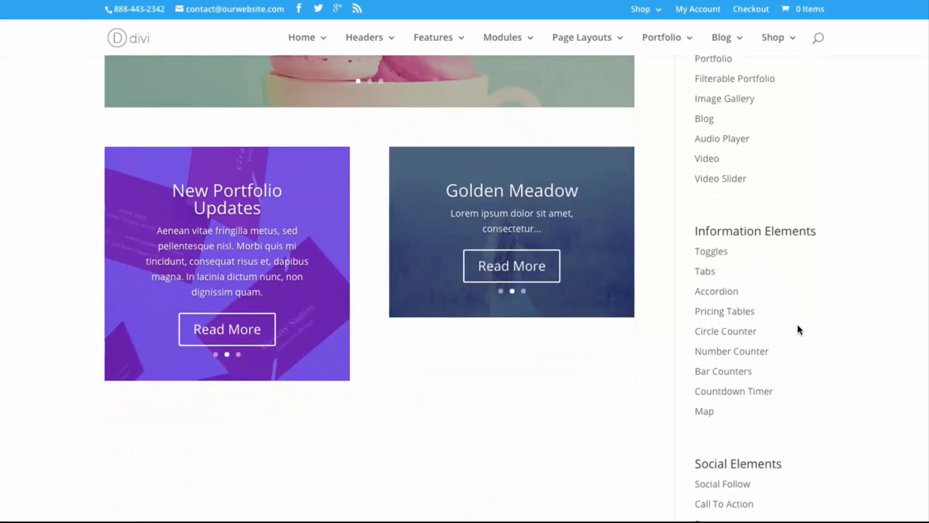
scroll(796, 324, "down", 12)
scroll(786, 315, "up", 2)
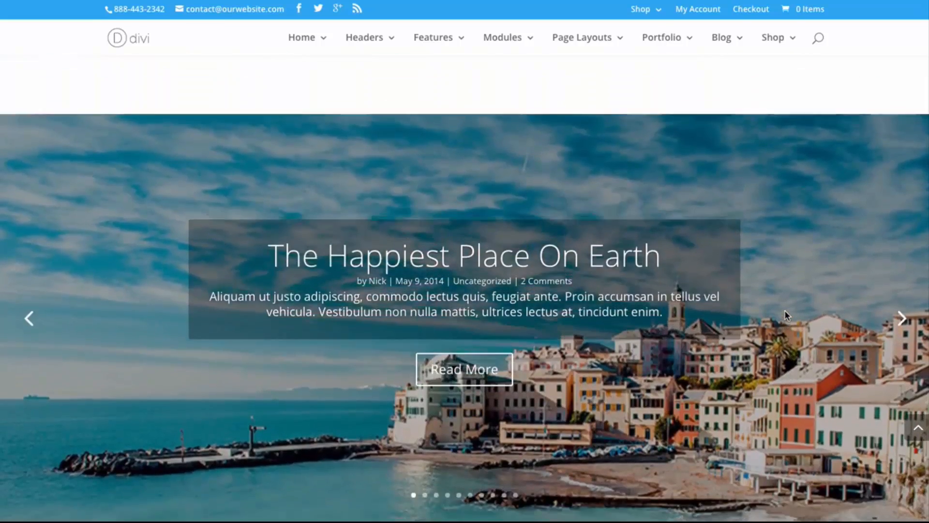
scroll(777, 320, "down", 1)
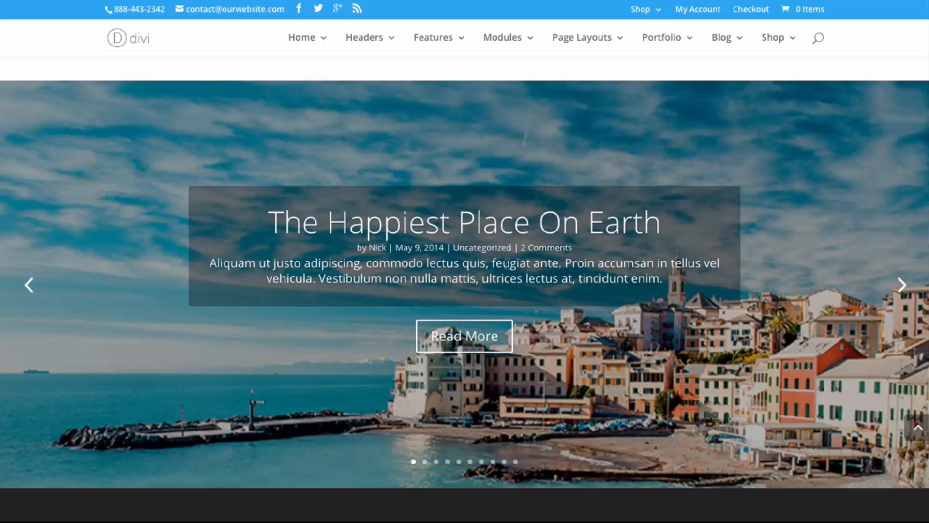
triple_click(506, 263)
left_click(236, 294)
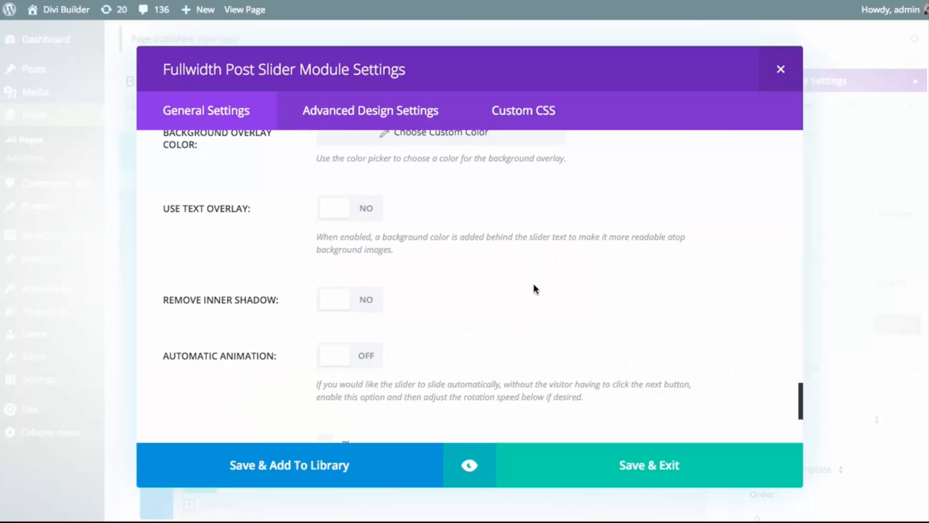
Turn on the slider's automatic animation and set its speed to 7000 ms
scroll(533, 283, "down", 2)
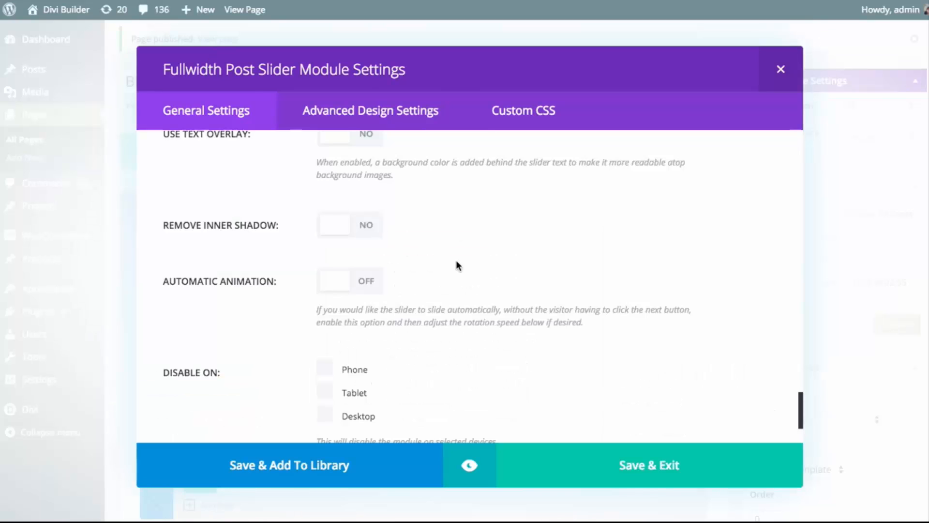
scroll(460, 267, "down", 1)
scroll(463, 263, "down", 2)
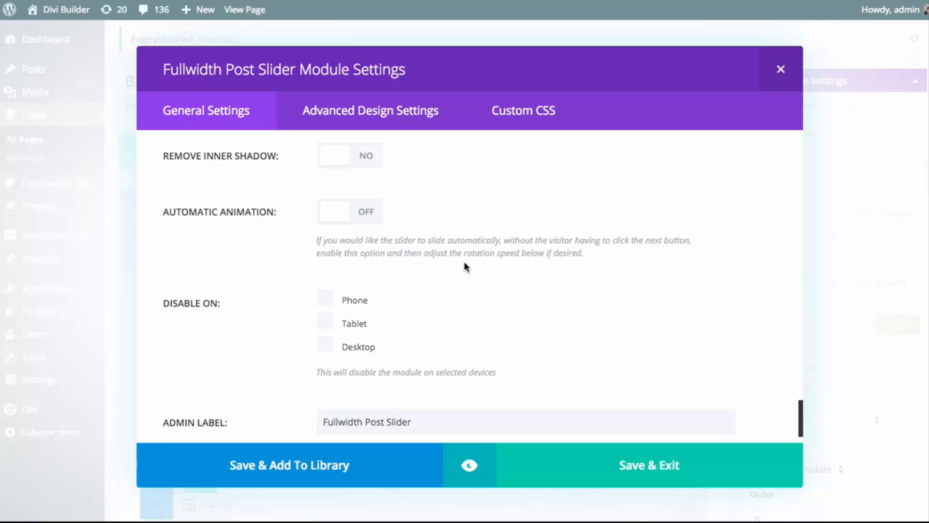
left_click(367, 212)
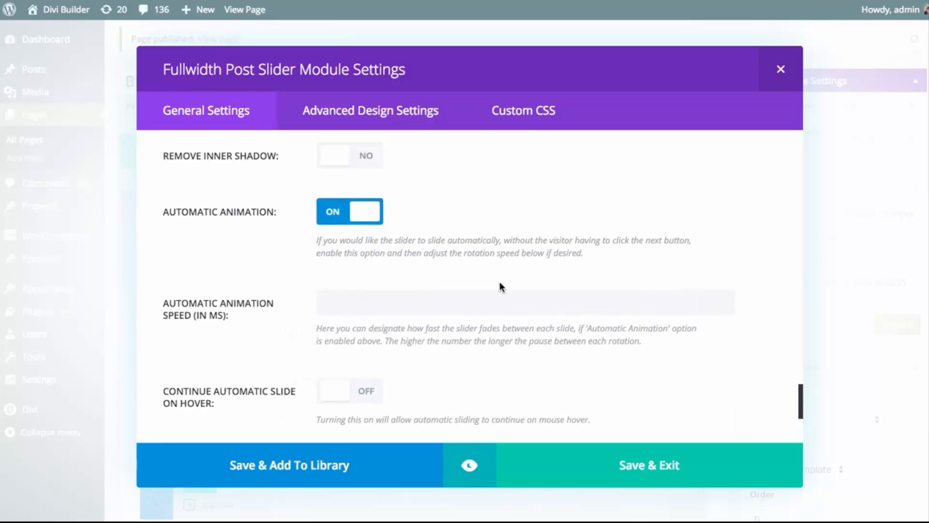
scroll(499, 284, "down", 2)
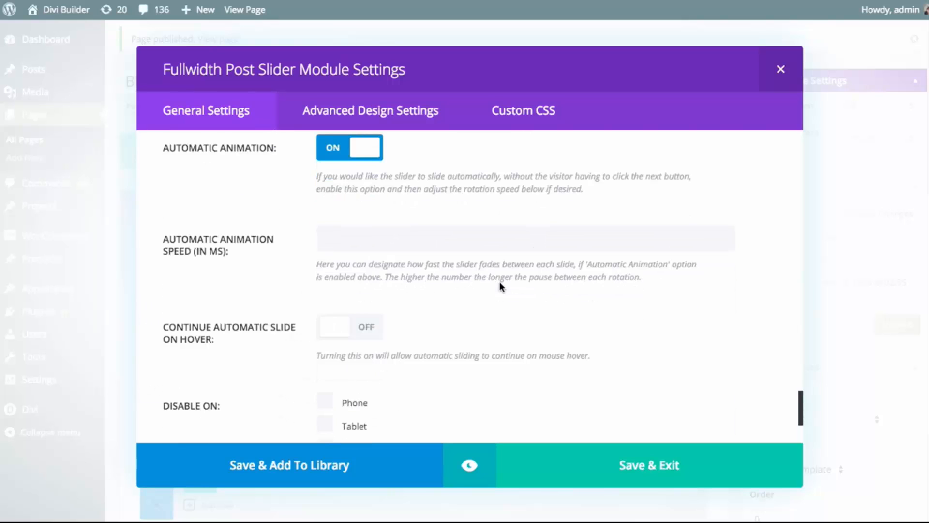
left_click(403, 239)
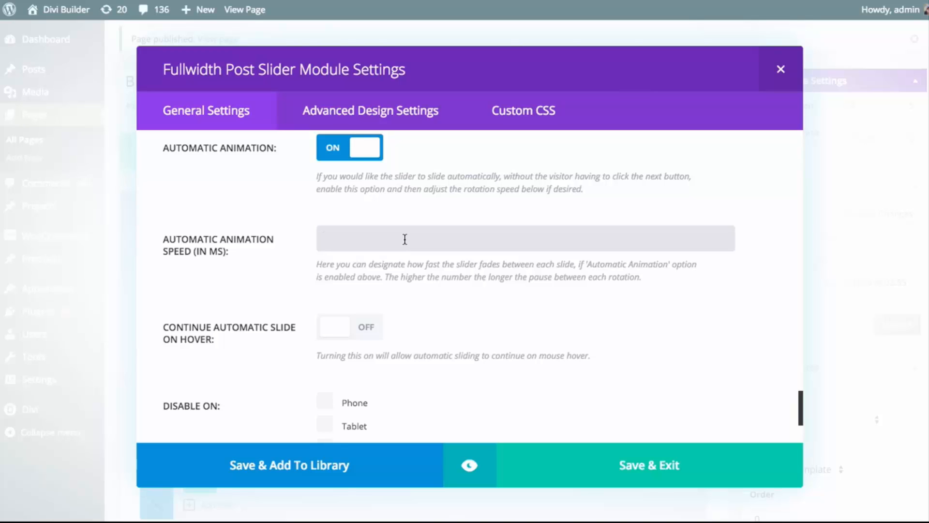
type("7000")
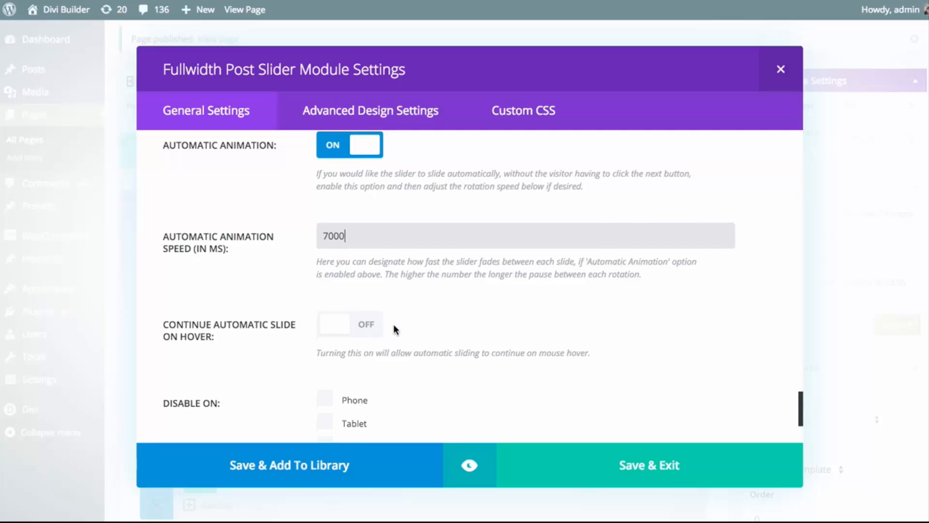
Try the Continue Automatic Slide On Hover option and switch it back off
scroll(421, 329, "down", 2)
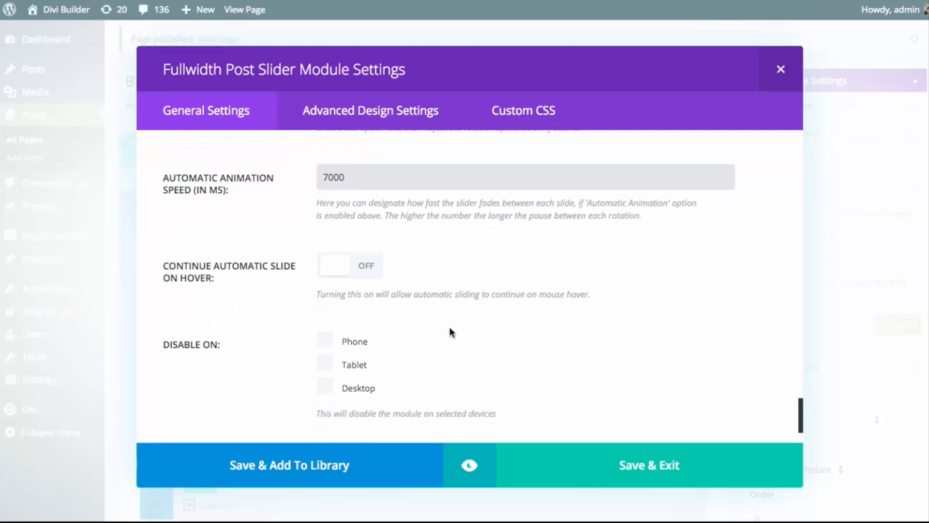
left_click(340, 269)
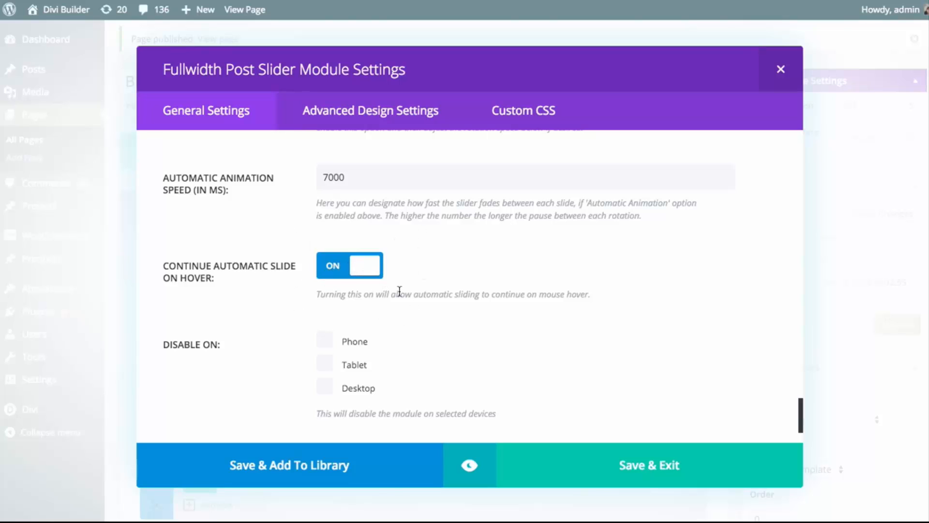
left_click(351, 269)
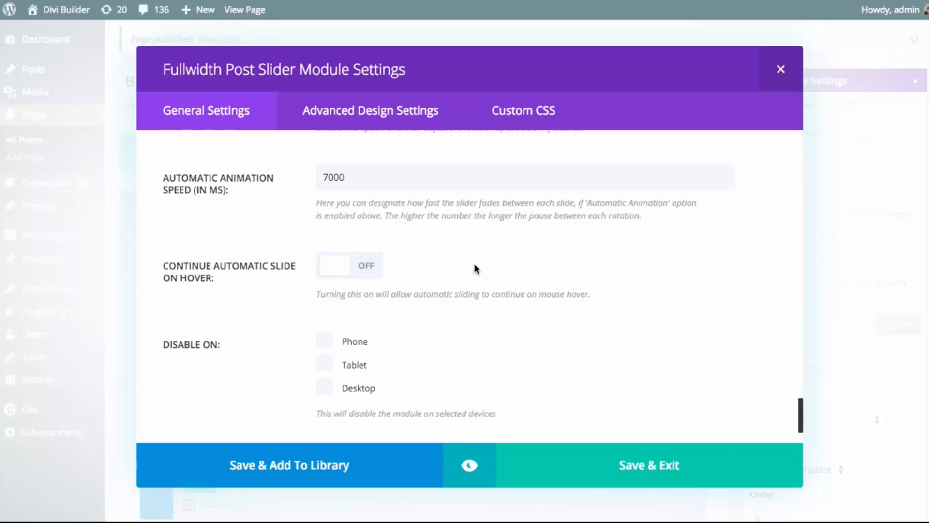
Disable the slider on Phone and Tablet, and save the module's settings
scroll(475, 268, "down", 2)
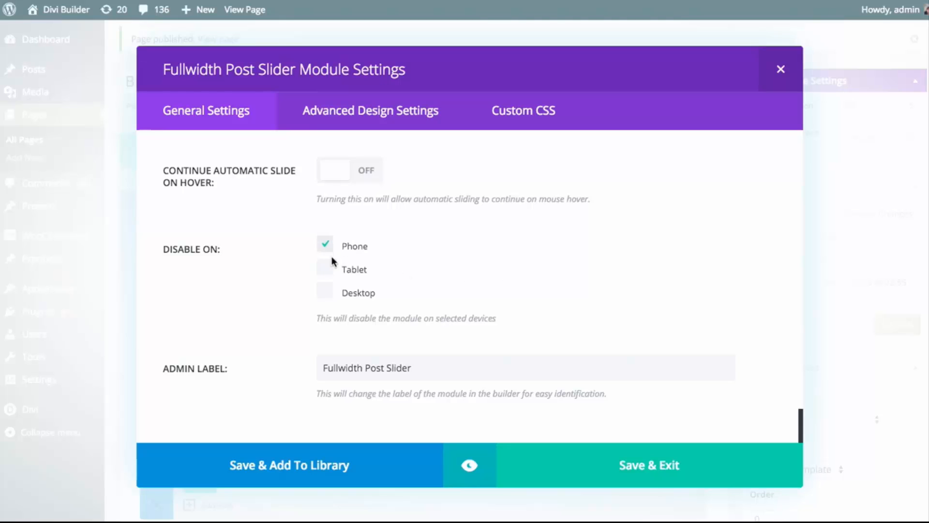
left_click(326, 266)
left_click(655, 462)
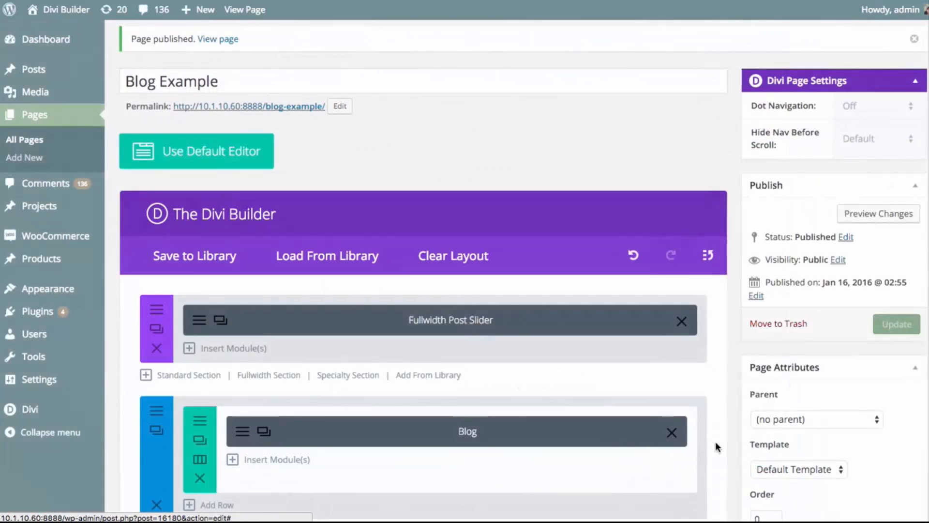
Update the Blog Example page and open its live version
left_click(883, 327)
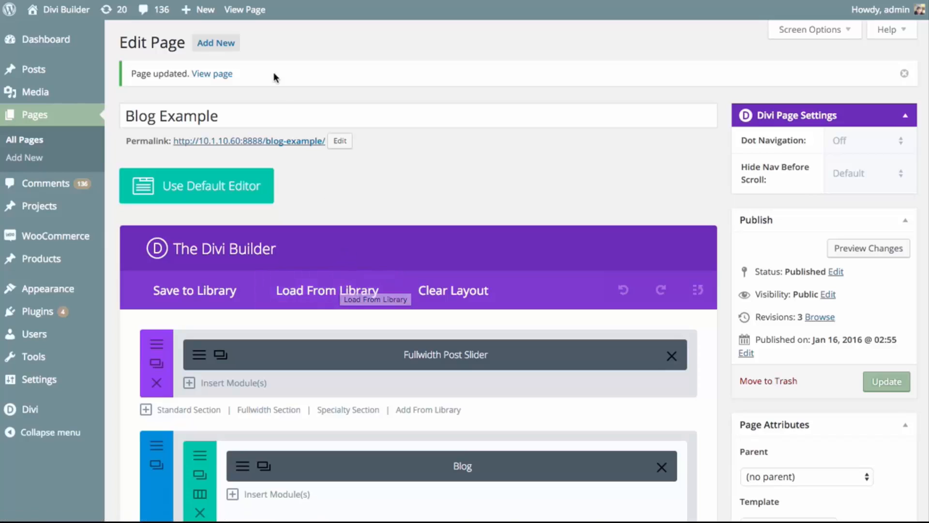
left_click(254, 21)
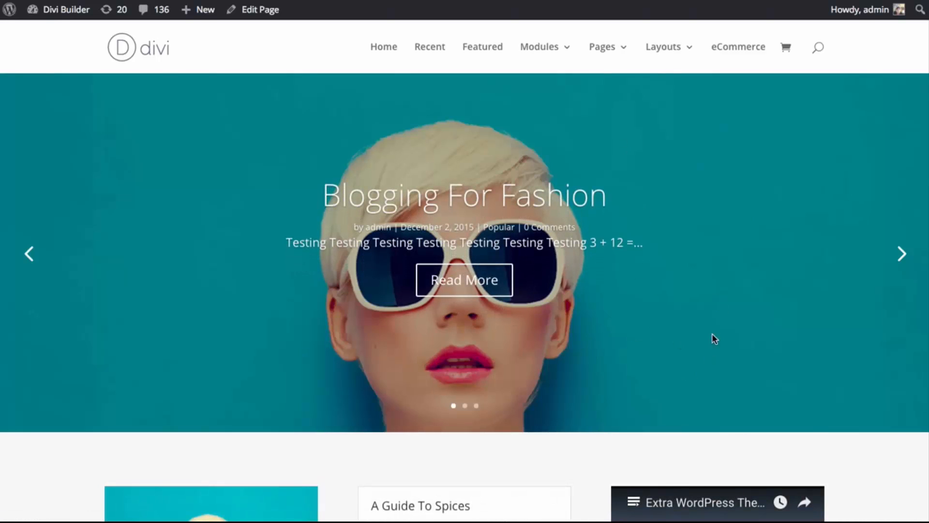
Advance through all slides of the Blog Example page's post slider and examine its parallax effect above the blog posts
left_click(899, 256)
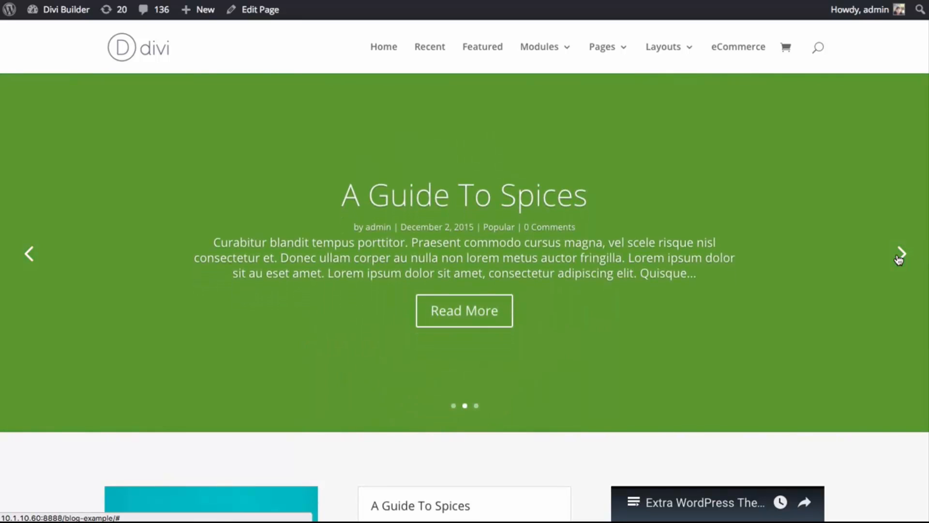
left_click(899, 256)
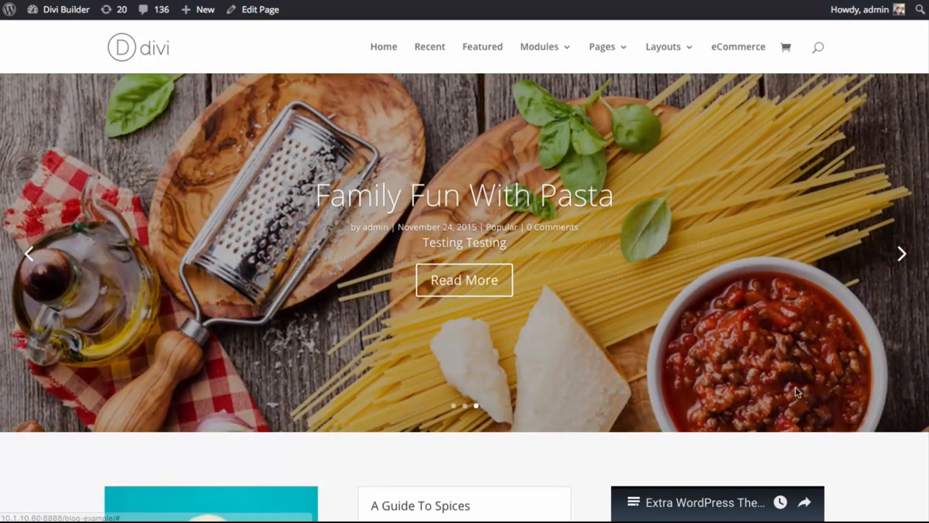
left_click(903, 255)
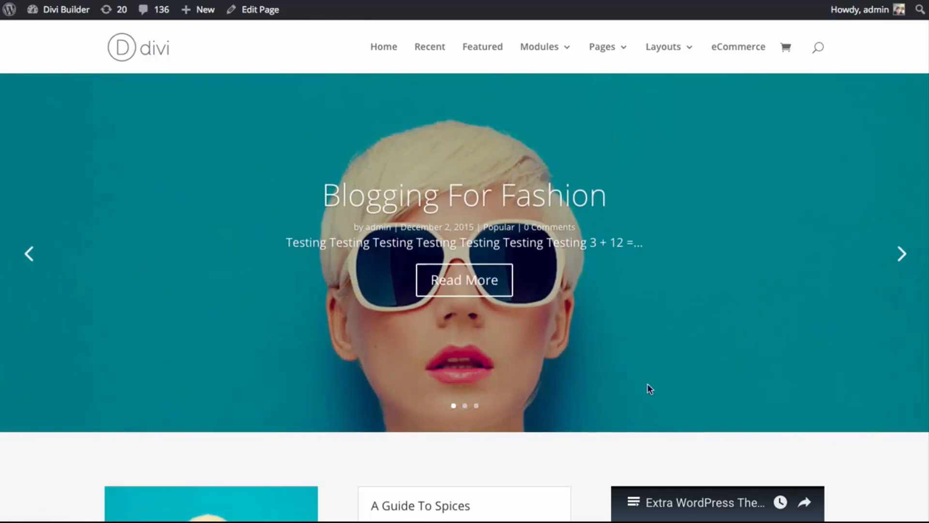
scroll(661, 347, "down", 4)
scroll(646, 373, "up", 4)
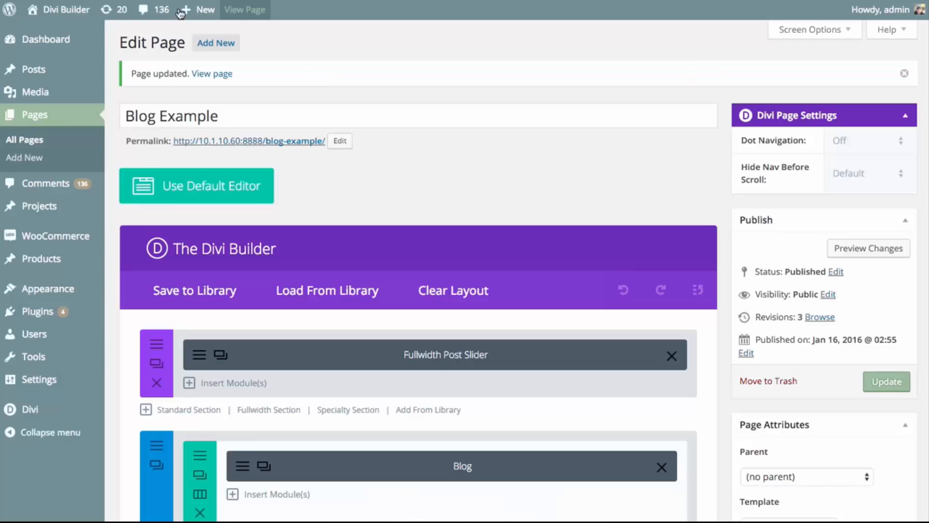
Open the Fullwidth Post Slider's settings and preview the module at tablet, phone and desktop sizes, then return to the settings
left_click(199, 357)
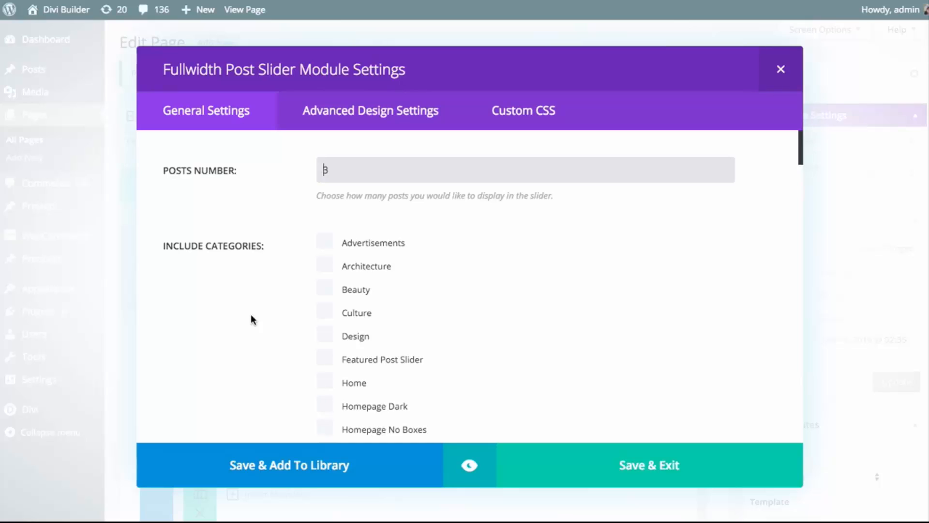
left_click(639, 274)
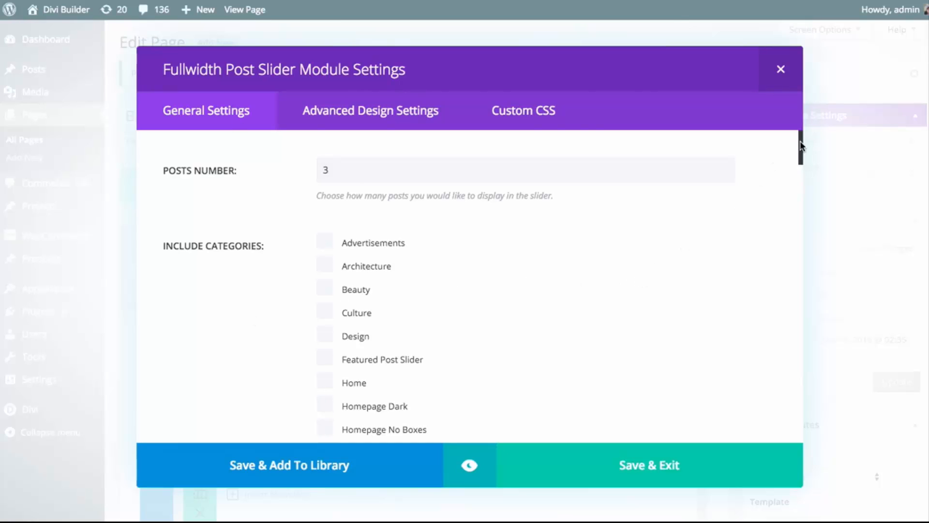
left_click_drag(799, 146, 729, 217)
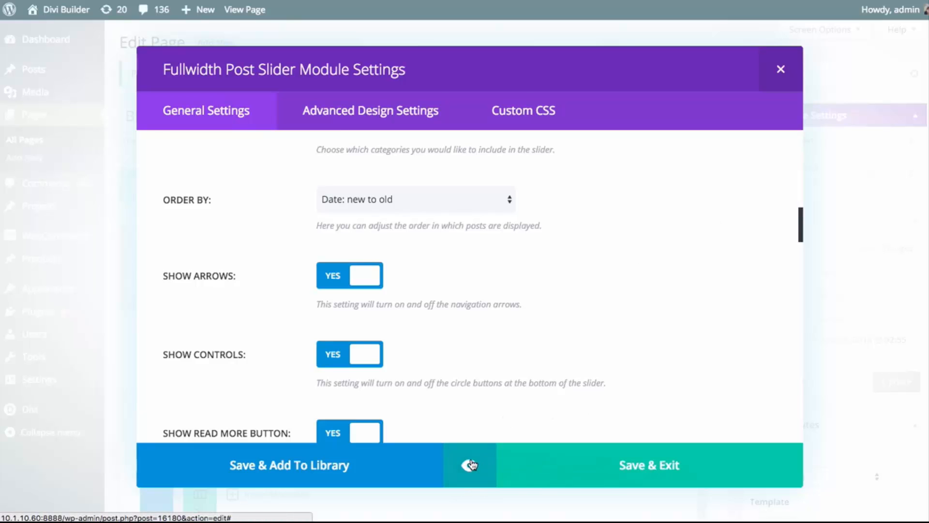
left_click(470, 466)
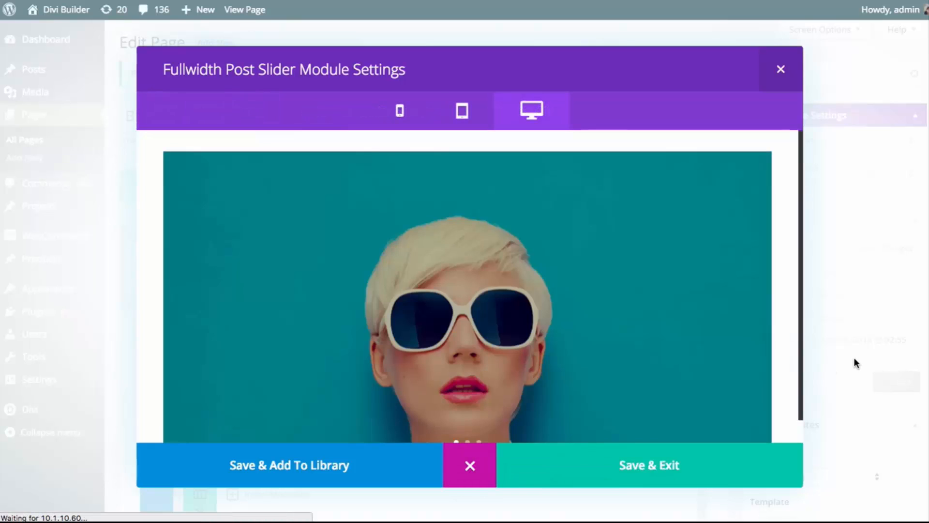
left_click(463, 114)
left_click(405, 116)
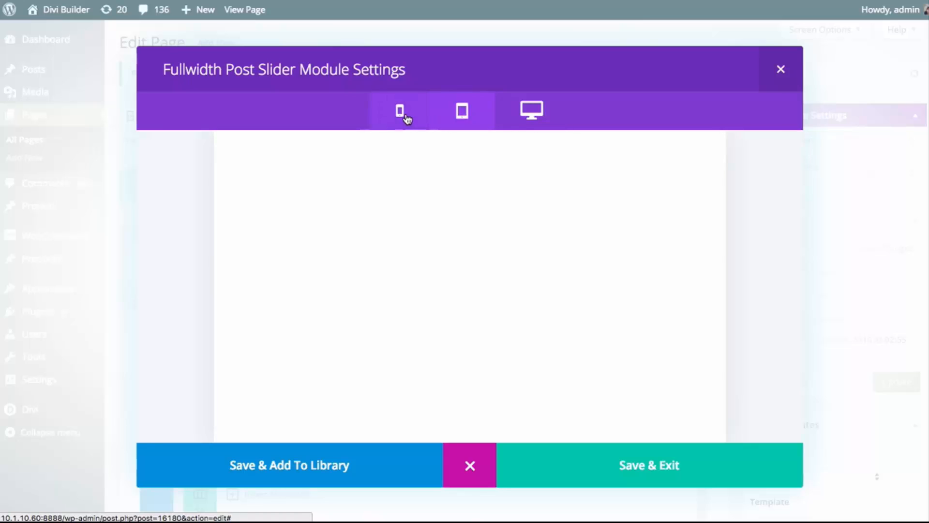
left_click(464, 111)
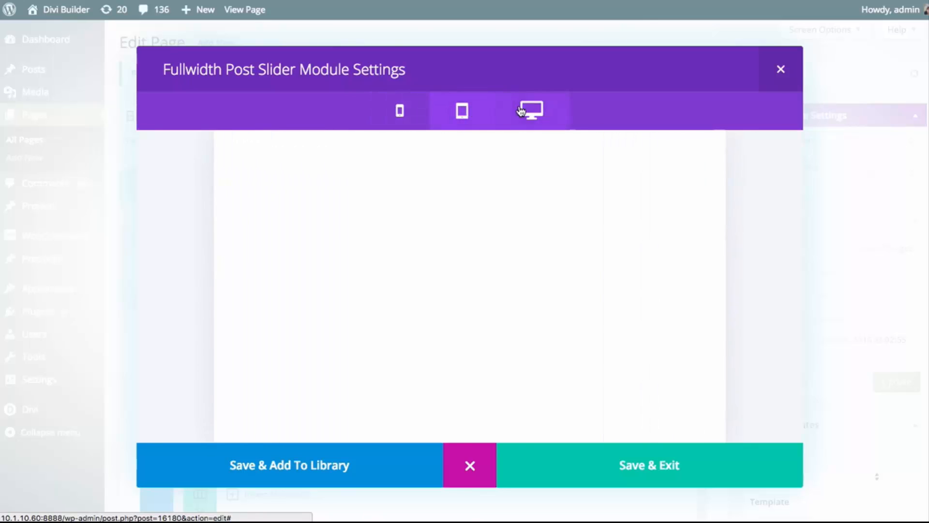
left_click(532, 110)
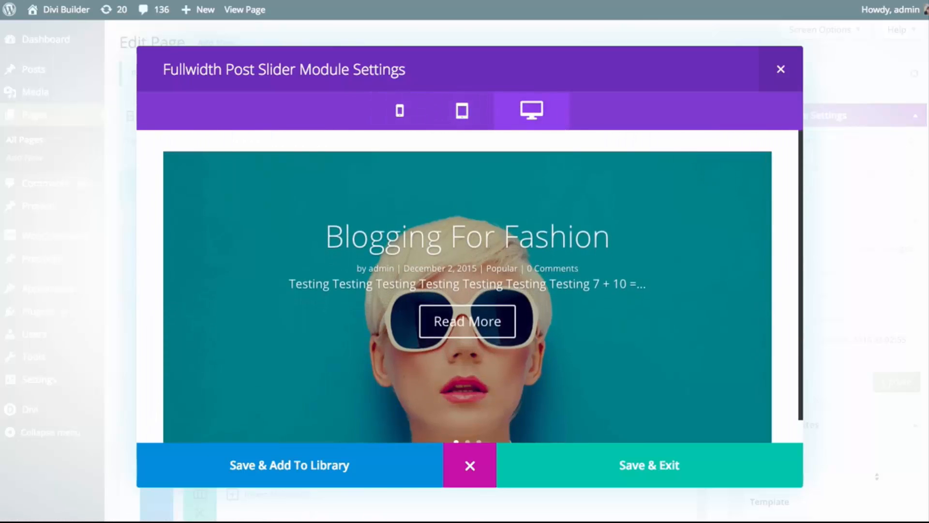
left_click(483, 471)
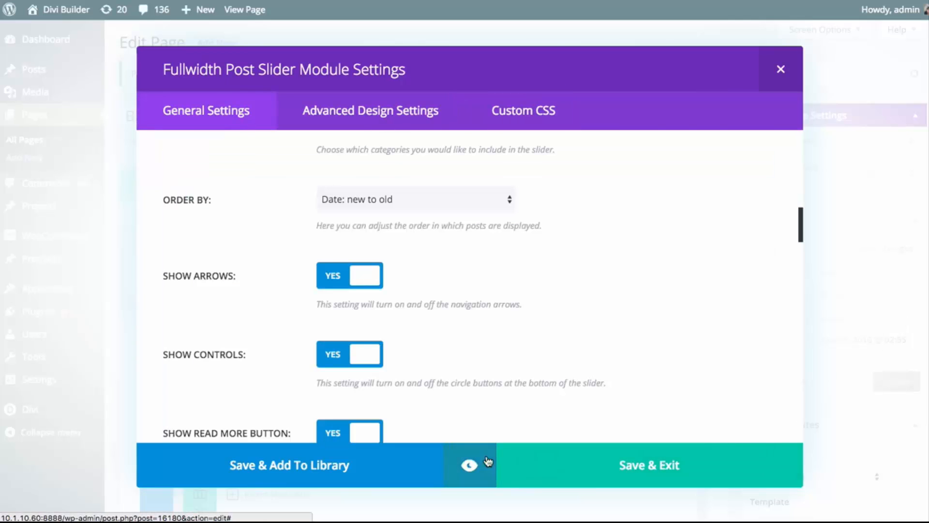
Set the post slider's featured image placement to Left
scroll(623, 317, "up", 15)
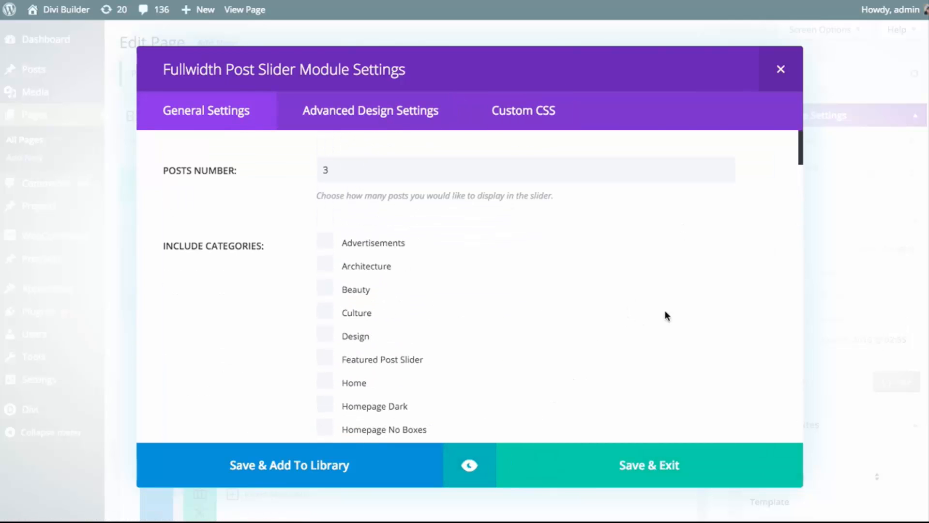
left_click_drag(799, 141, 769, 336)
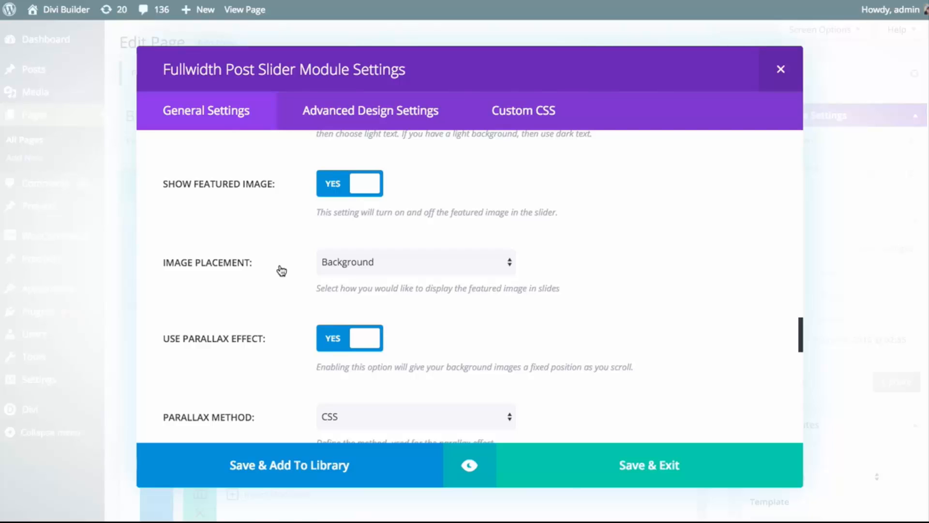
left_click(397, 264)
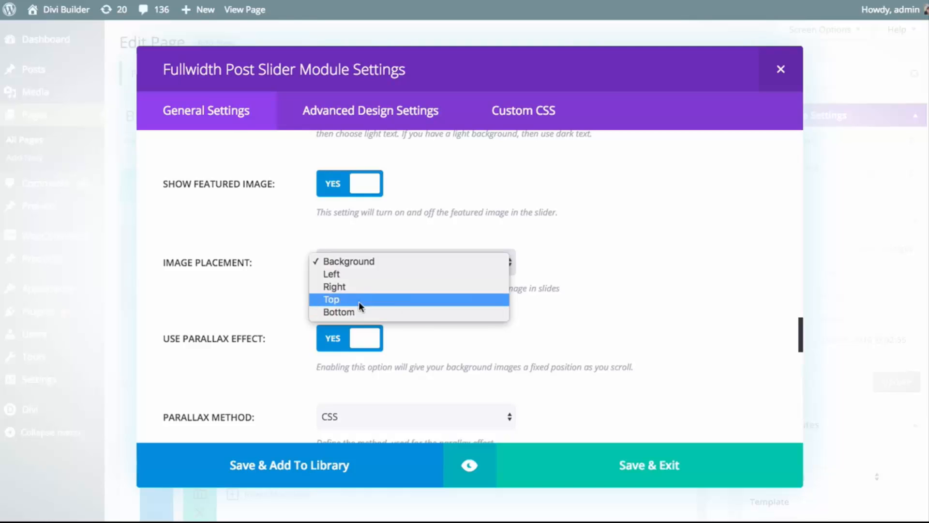
left_click(350, 274)
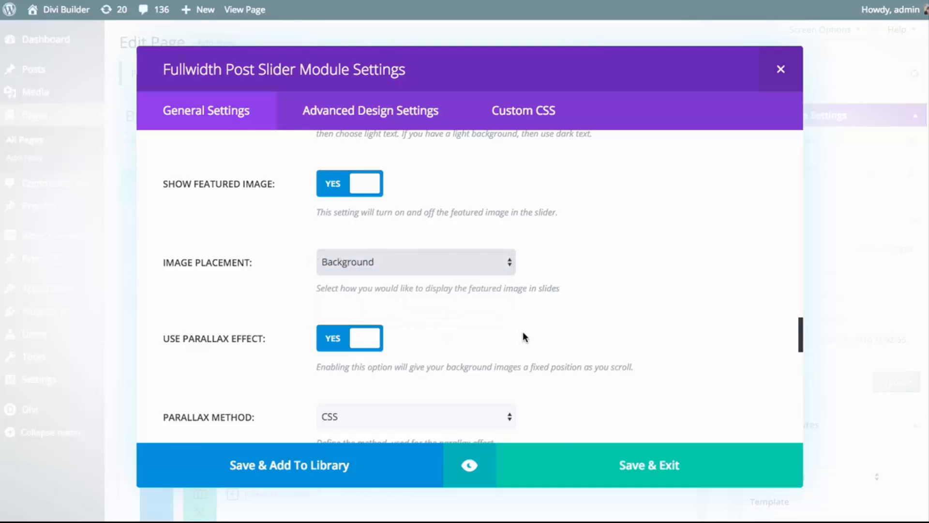
Set the slider's background color to the preset purple and preview the module with it
scroll(580, 326, "up", 3)
scroll(579, 327, "up", 4)
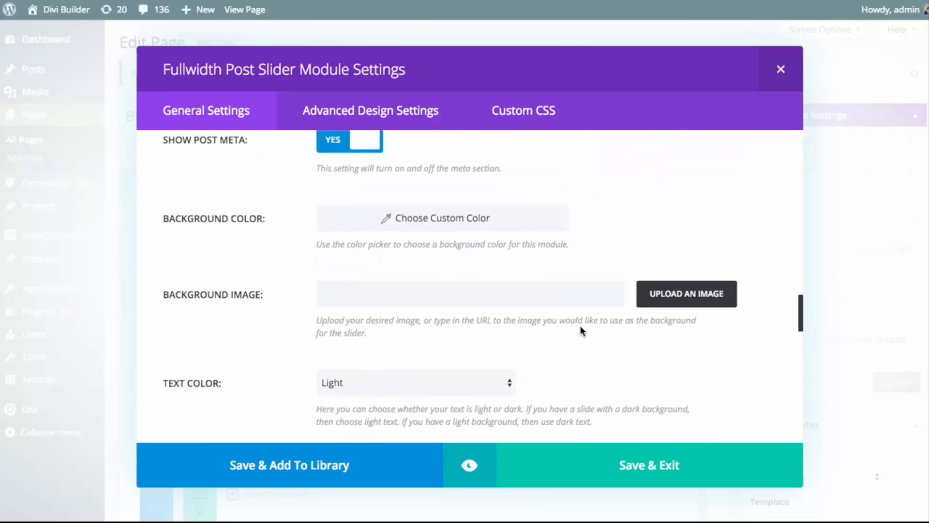
left_click(438, 291)
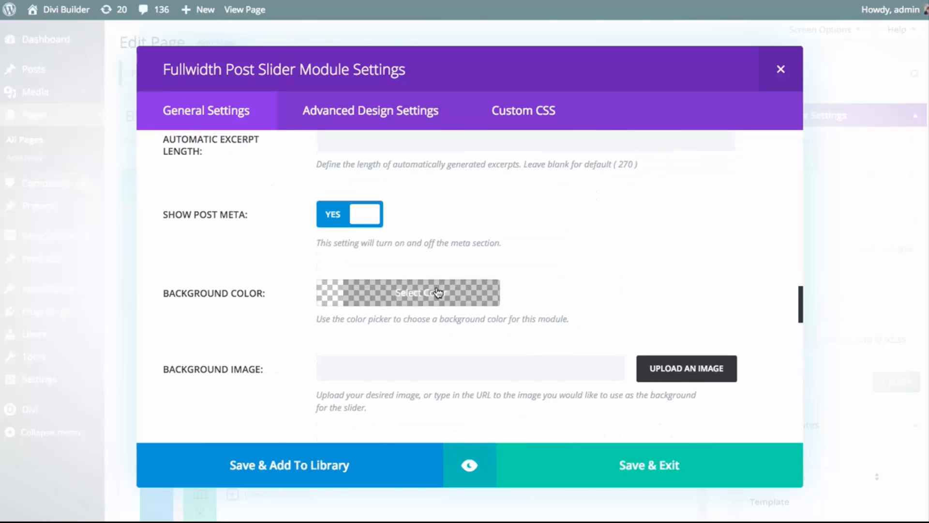
scroll(465, 325, "down", 2)
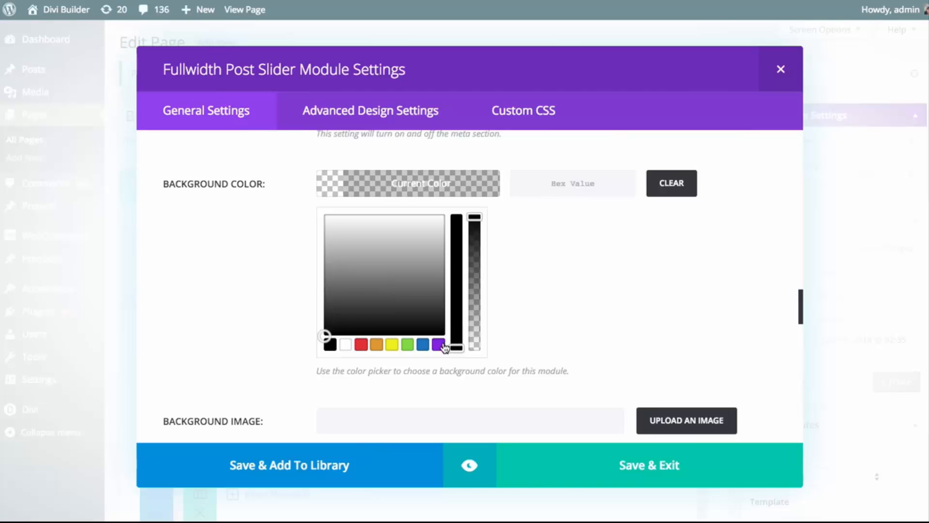
left_click(439, 342)
left_click(440, 193)
left_click(470, 465)
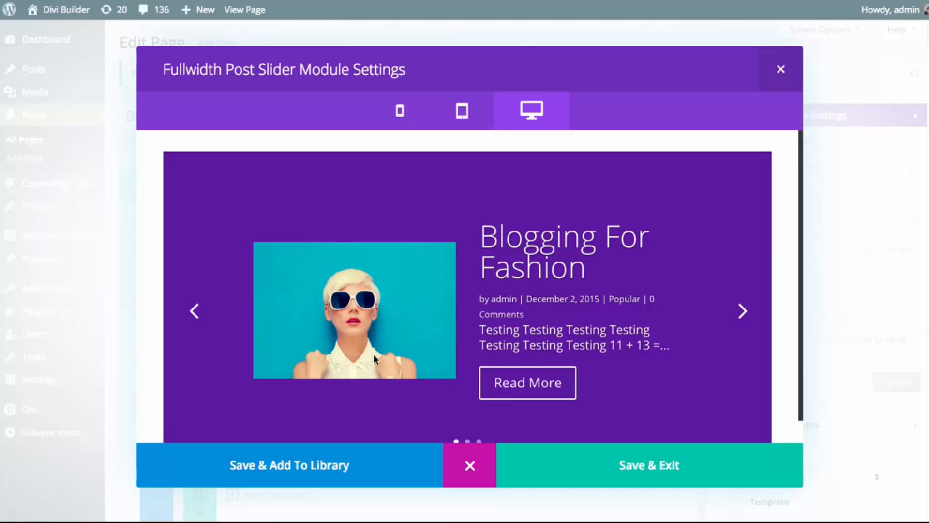
left_click(473, 466)
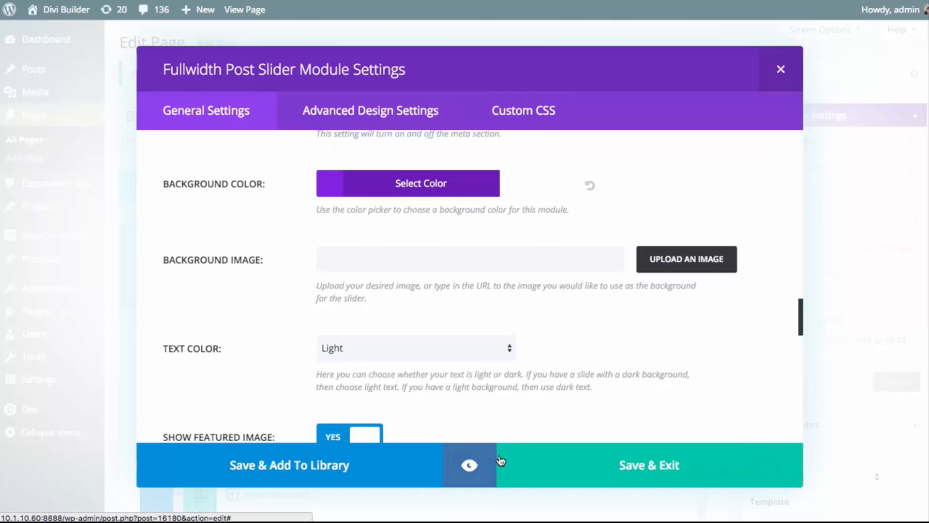
Switch the featured image placement back to Background
scroll(527, 336, "down", 5)
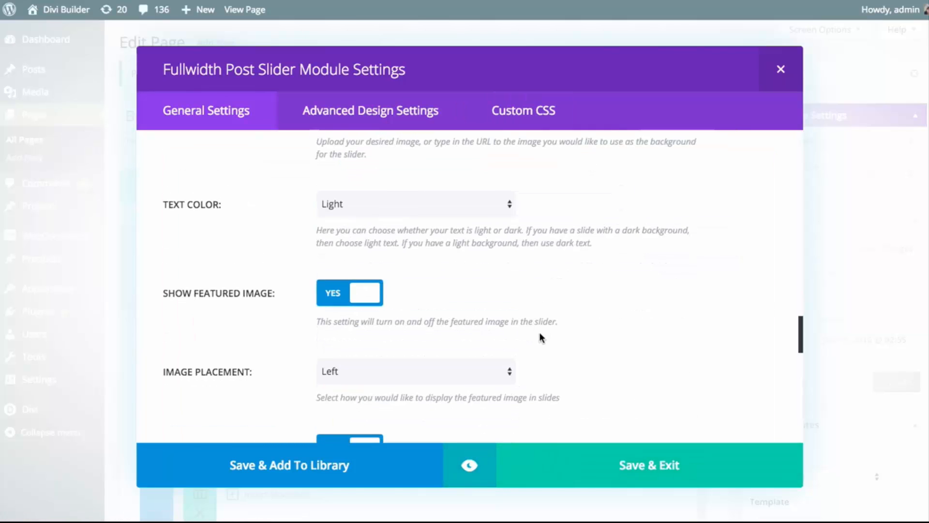
scroll(549, 332, "up", 5)
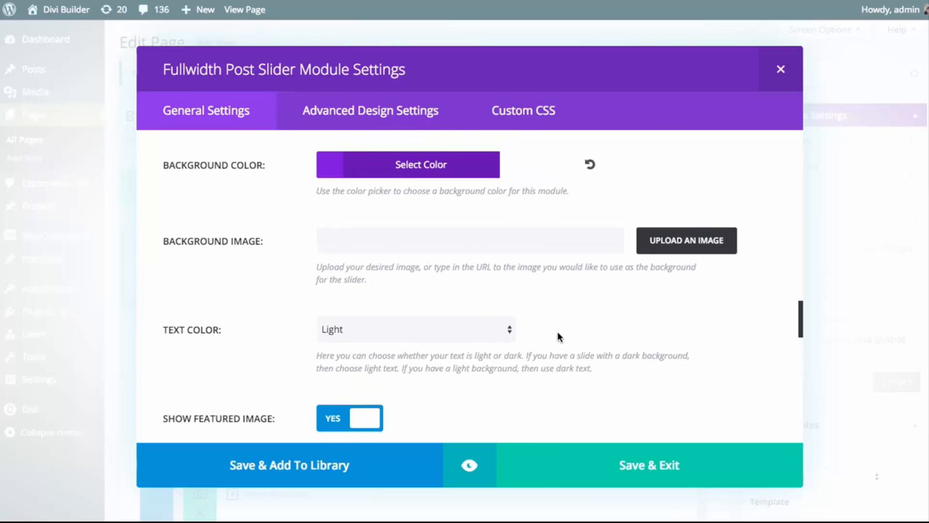
scroll(559, 336, "up", 4)
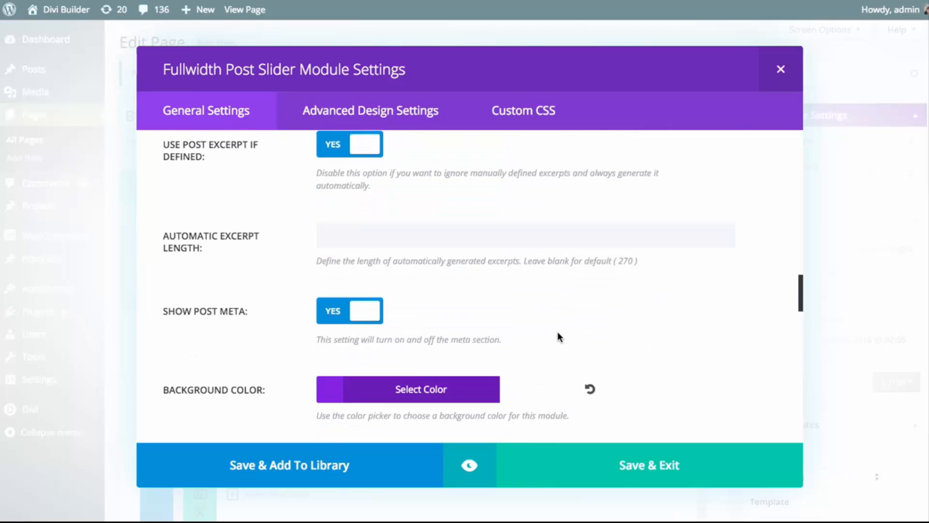
scroll(539, 327, "down", 7)
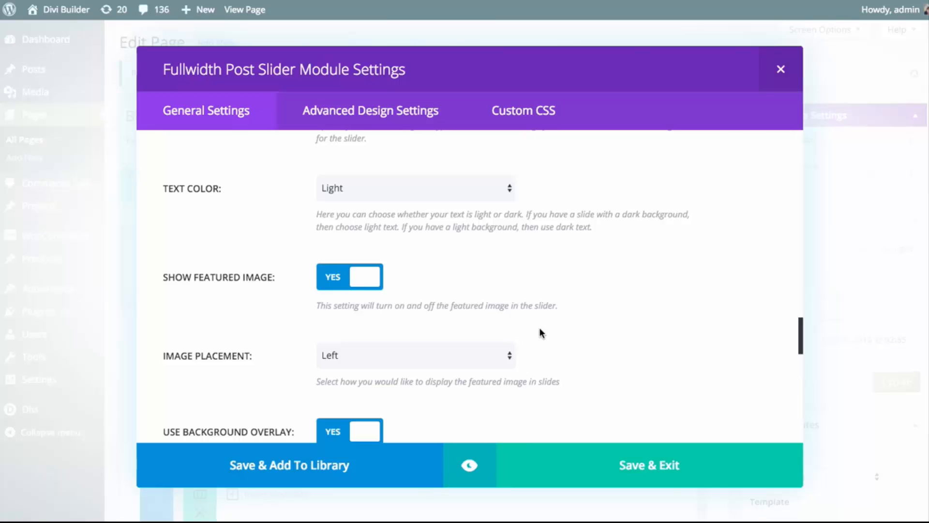
left_click(462, 353)
key("Return")
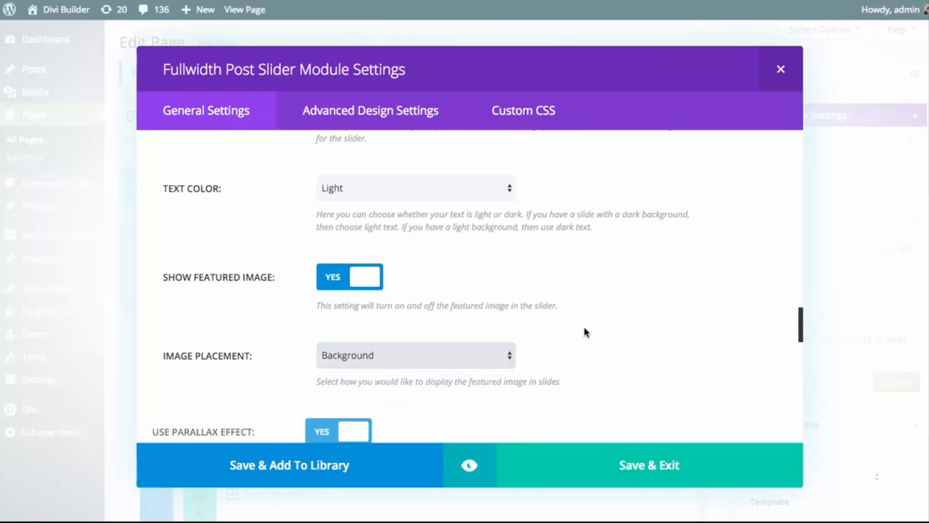
Choose the preset purple #8224e3 as the slider's background overlay color
scroll(584, 328, "down", 4)
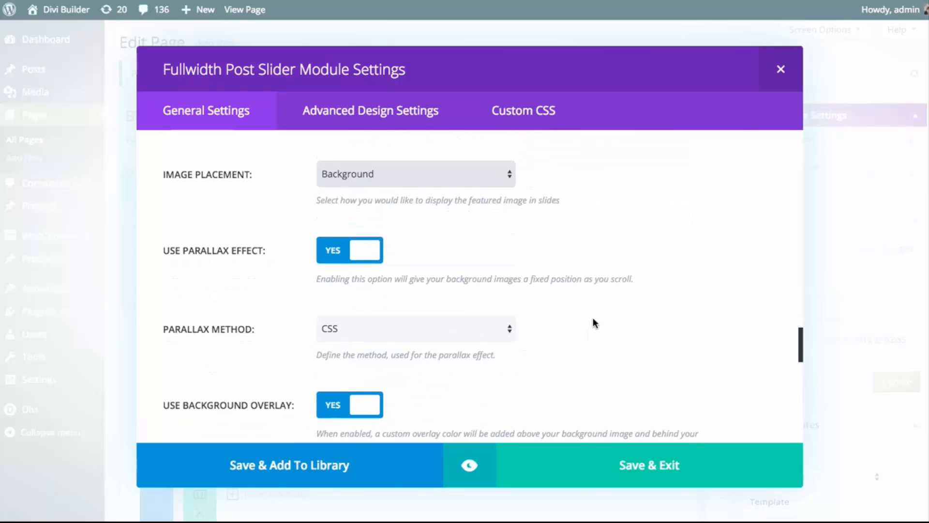
scroll(593, 329, "down", 2)
scroll(601, 329, "down", 1)
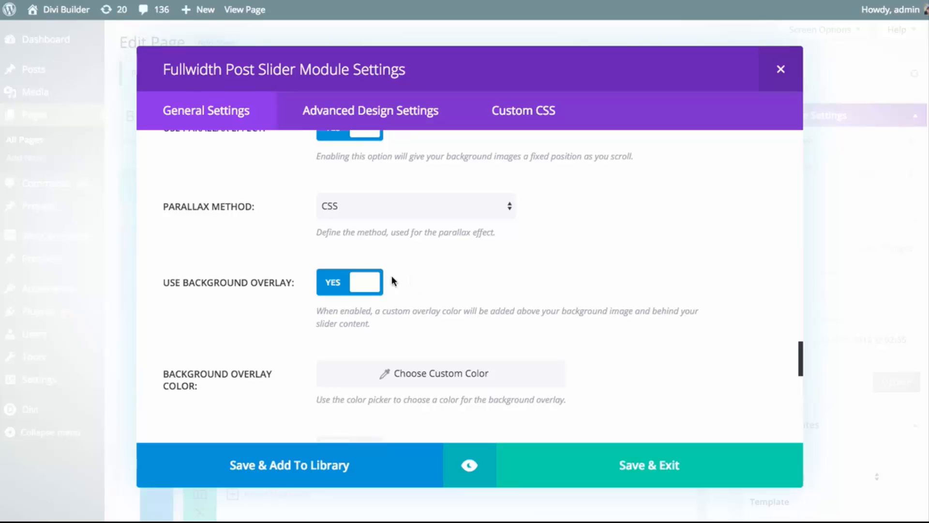
scroll(369, 296, "down", 1)
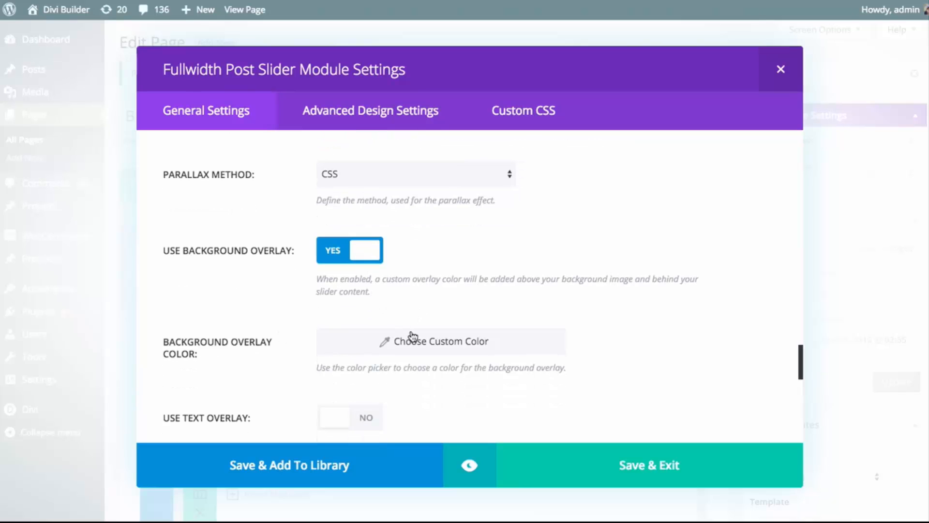
left_click(456, 347)
left_click(457, 347)
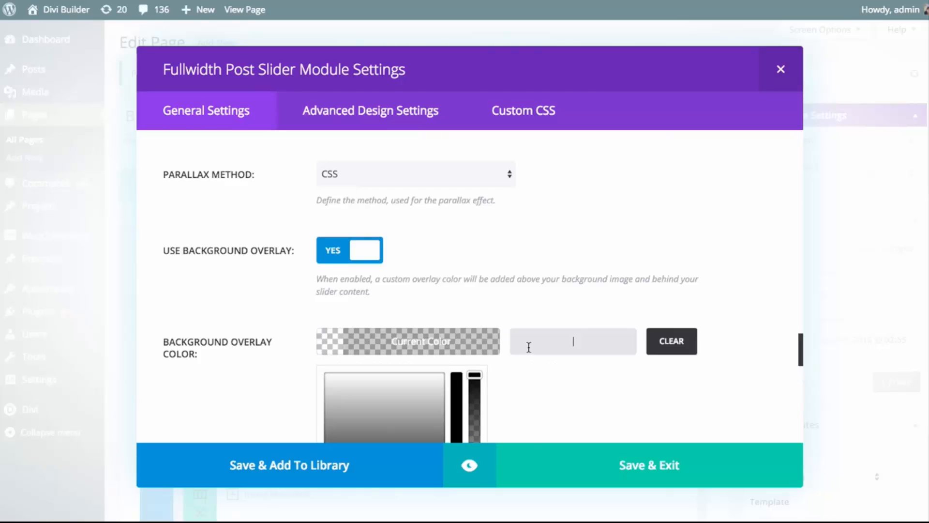
scroll(528, 347, "down", 3)
left_click(438, 416)
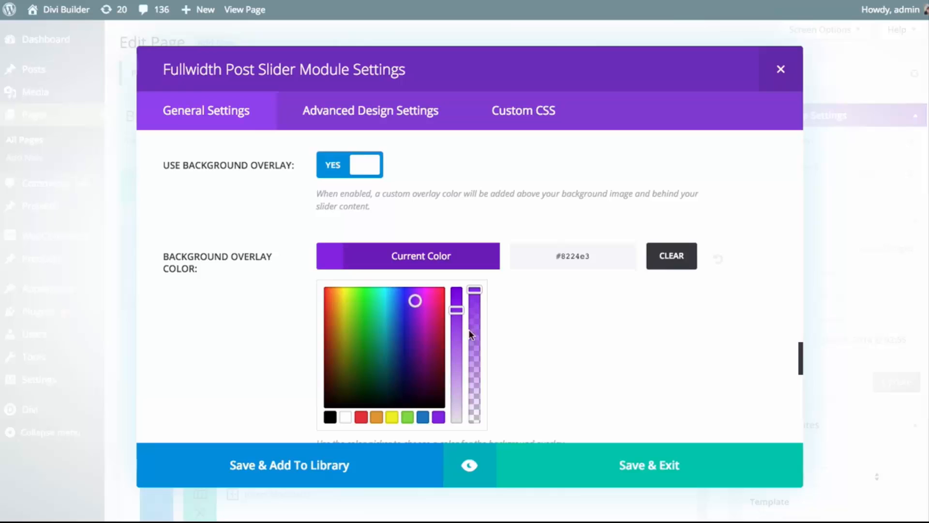
Lower the purple background overlay's opacity to 0.63 and preview the slider
left_click(478, 291)
left_click_drag(477, 290, 474, 340)
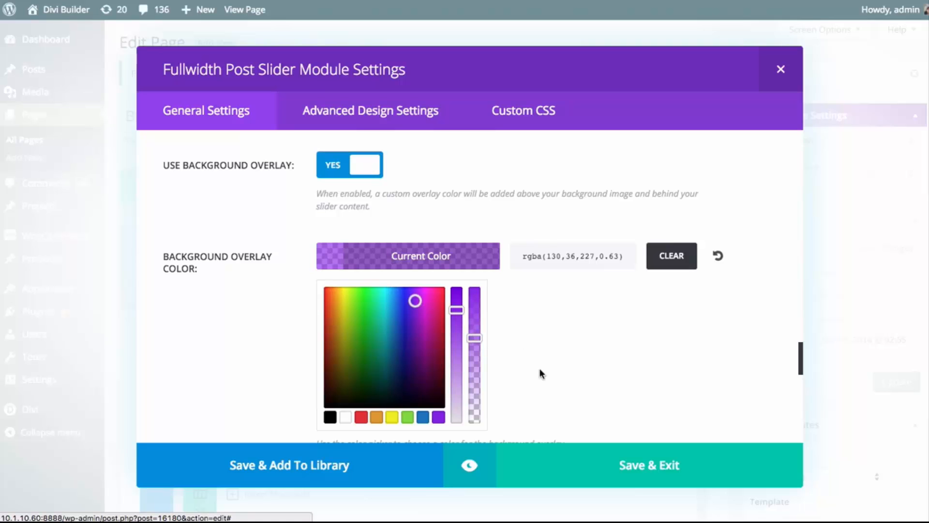
left_click(472, 465)
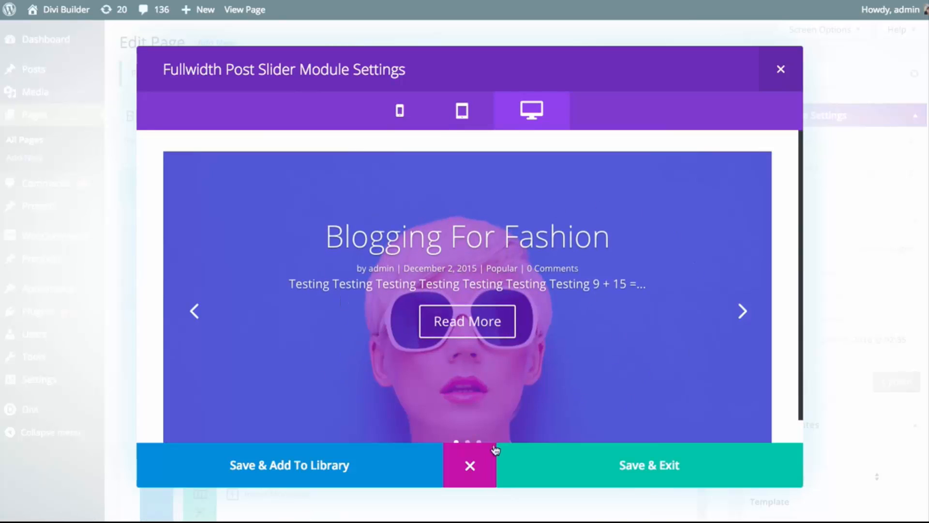
left_click(471, 460)
Reduce the background overlay color's opacity to 0 and preview the slider with a fully transparent overlay
left_click(448, 262)
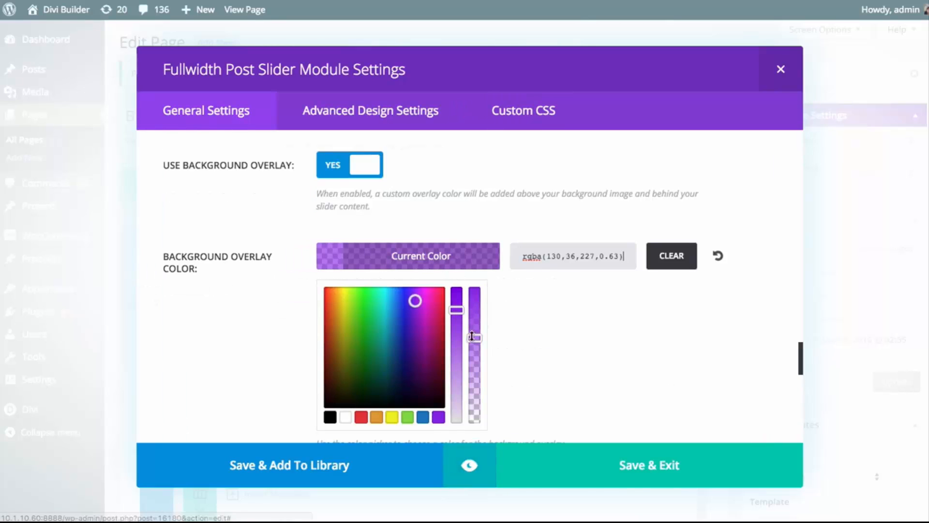
left_click_drag(472, 336, 474, 416)
left_click(482, 378)
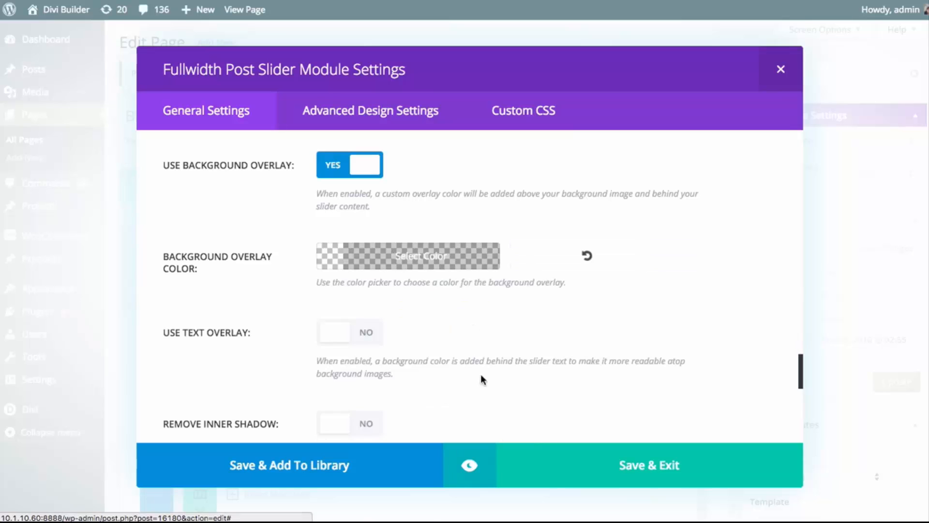
left_click(469, 465)
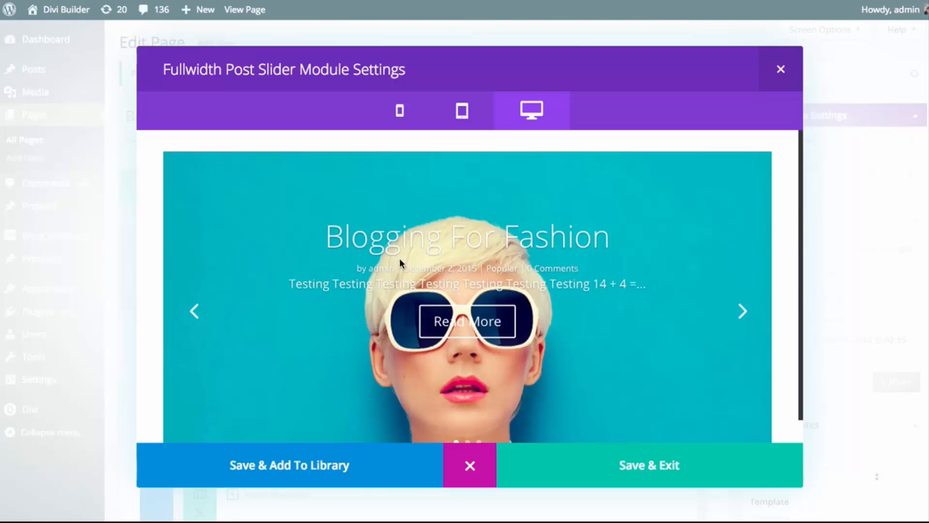
left_click(468, 472)
Raise the background overlay's opacity to 0.76, shift its color to a darker purple, and preview the slider
left_click(443, 257)
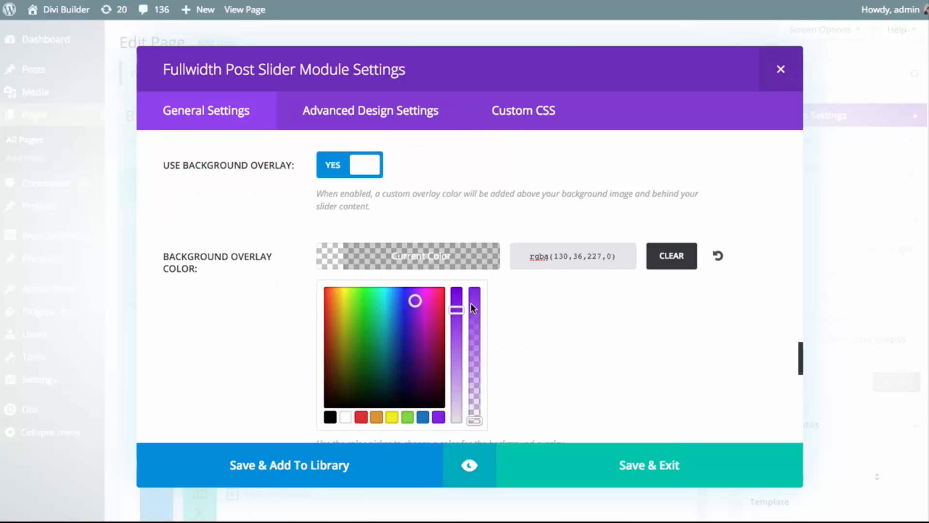
left_click_drag(474, 305, 465, 322)
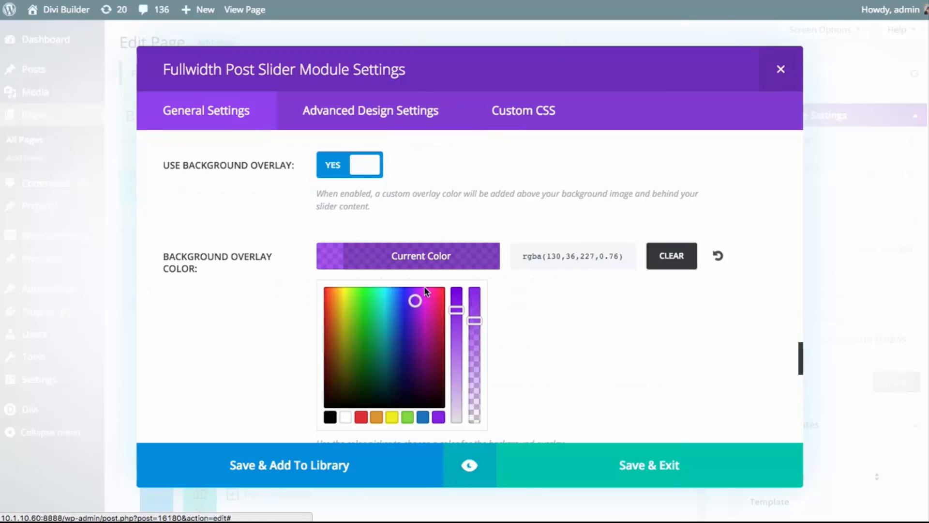
left_click_drag(414, 301, 415, 332)
left_click(468, 457)
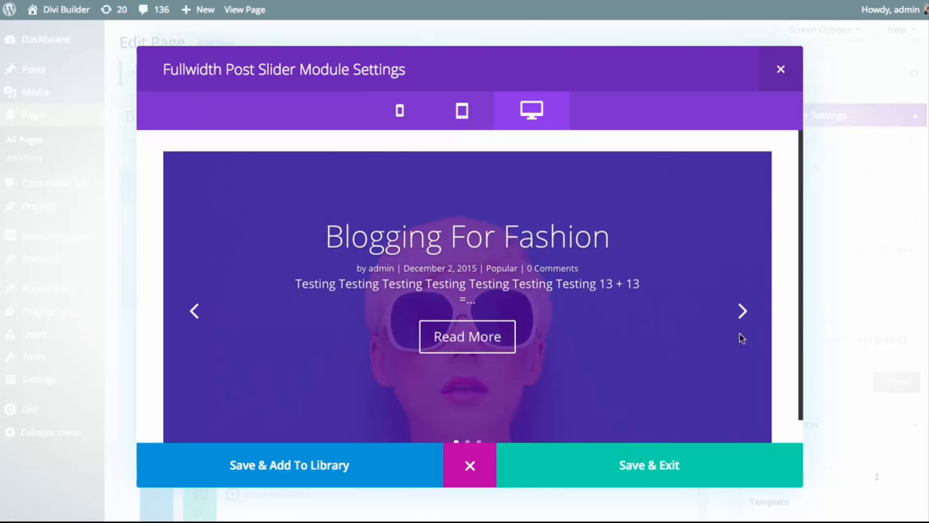
Leave the preview, reduce the purple background overlay's opacity to fully transparent, and preview the slider again
scroll(683, 243, "down", 1)
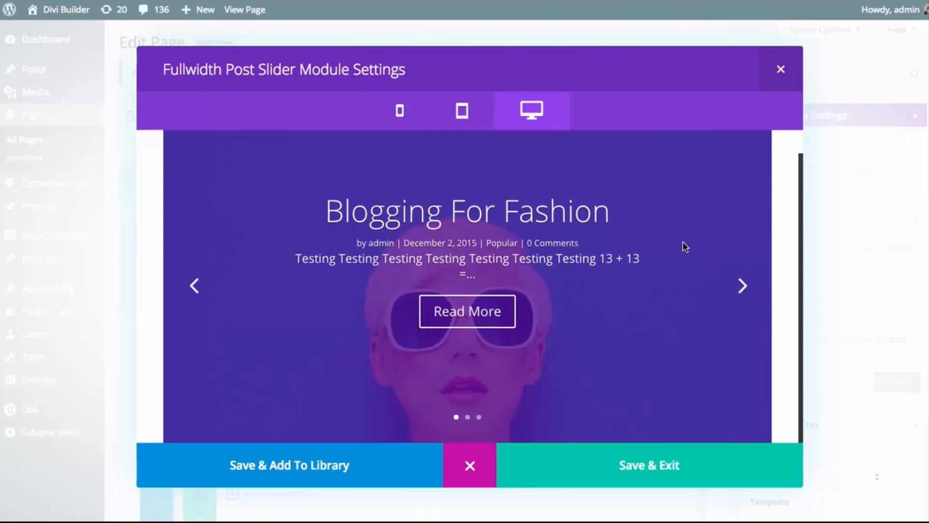
scroll(683, 243, "up", 1)
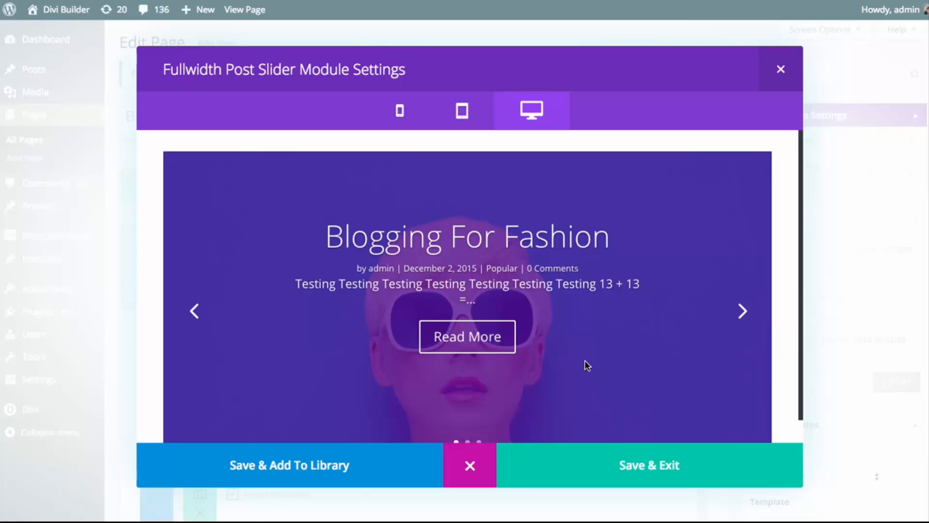
left_click(470, 465)
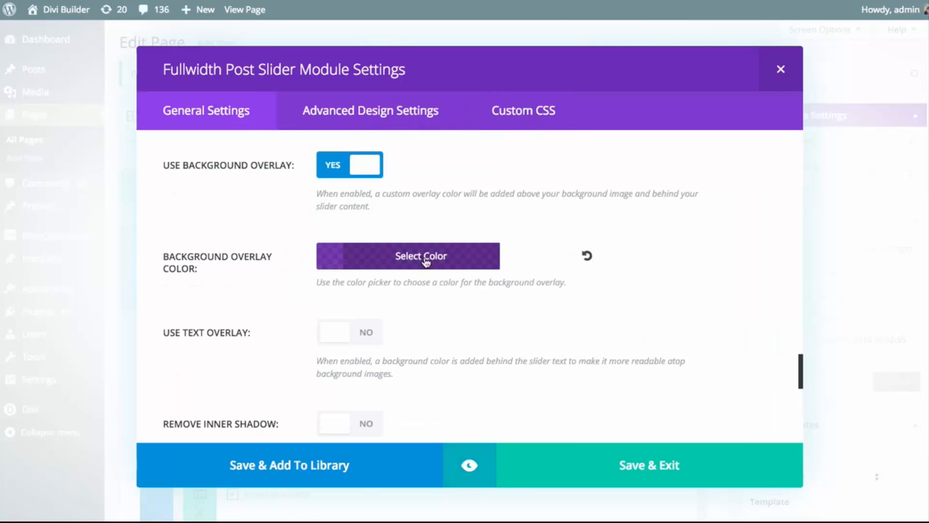
scroll(637, 259, "down", 2)
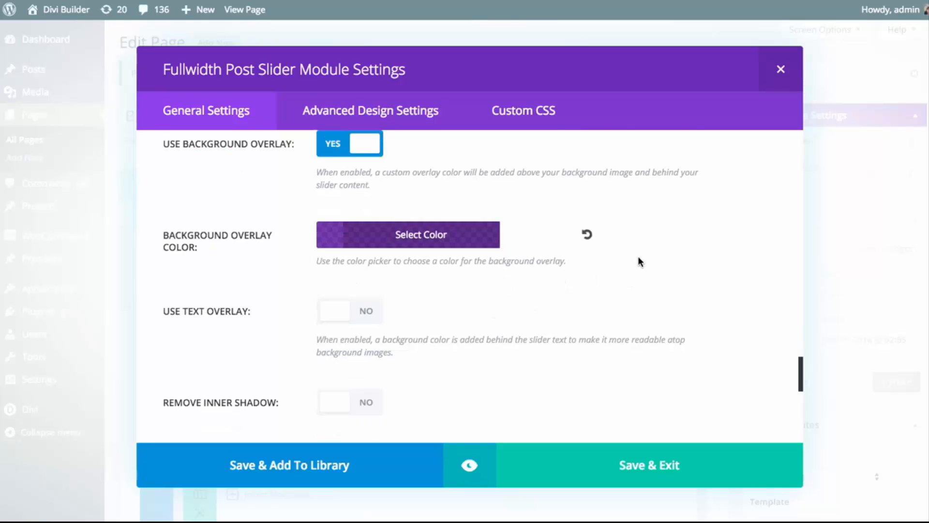
scroll(486, 274, "up", 1)
scroll(487, 274, "up", 1)
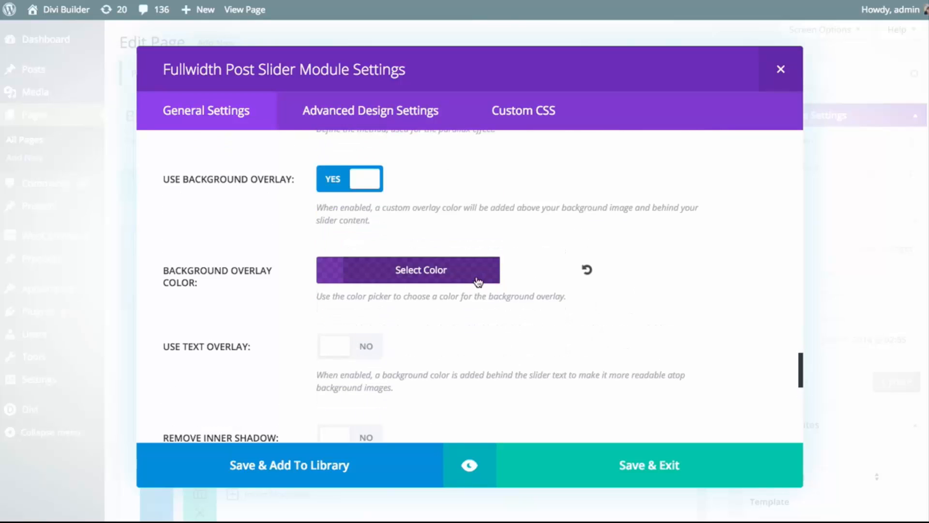
left_click(464, 276)
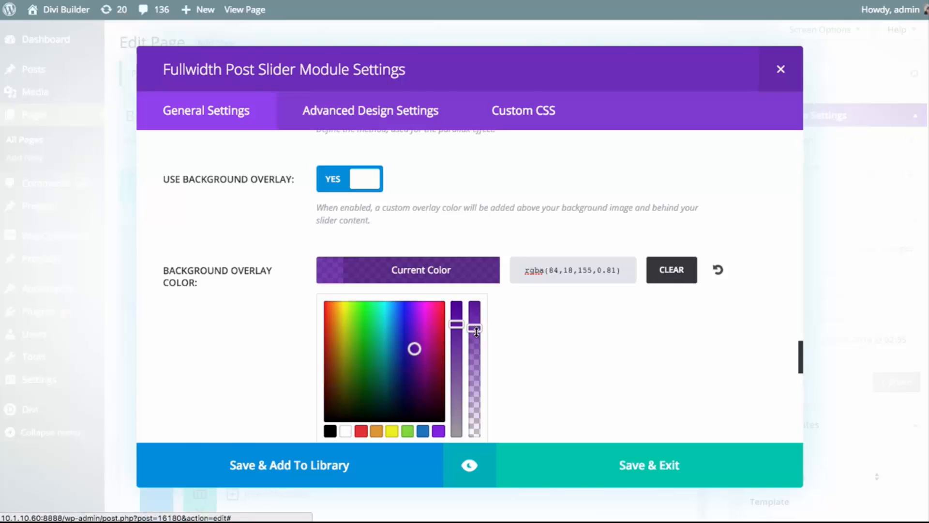
left_click_drag(475, 328, 478, 455)
left_click(444, 273)
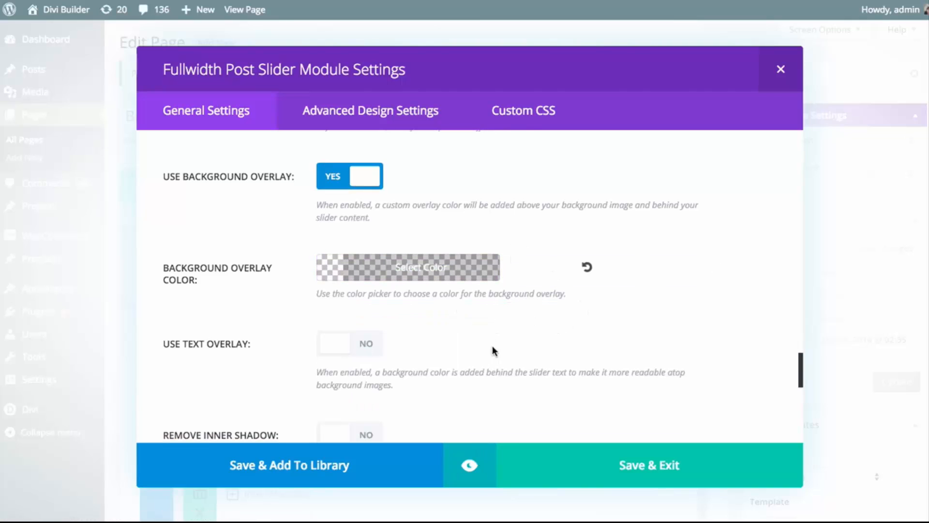
left_click(469, 470)
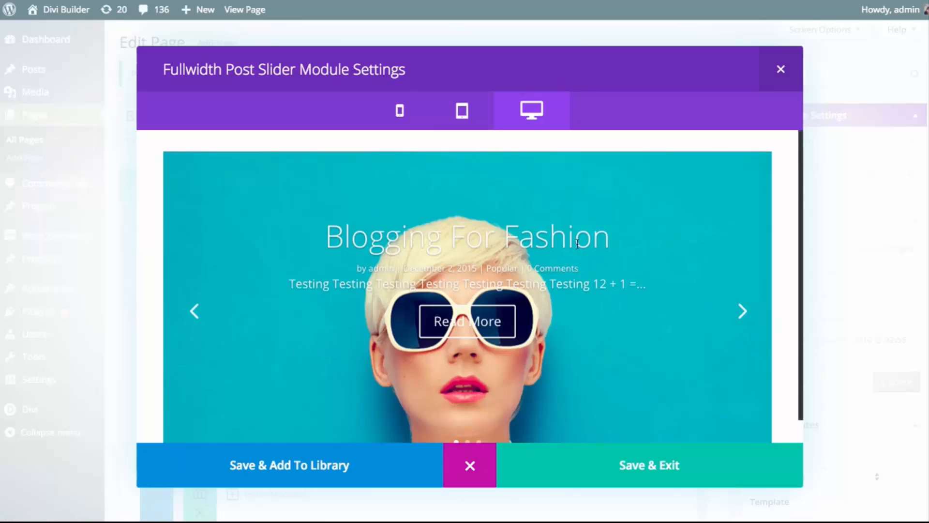
left_click(477, 458)
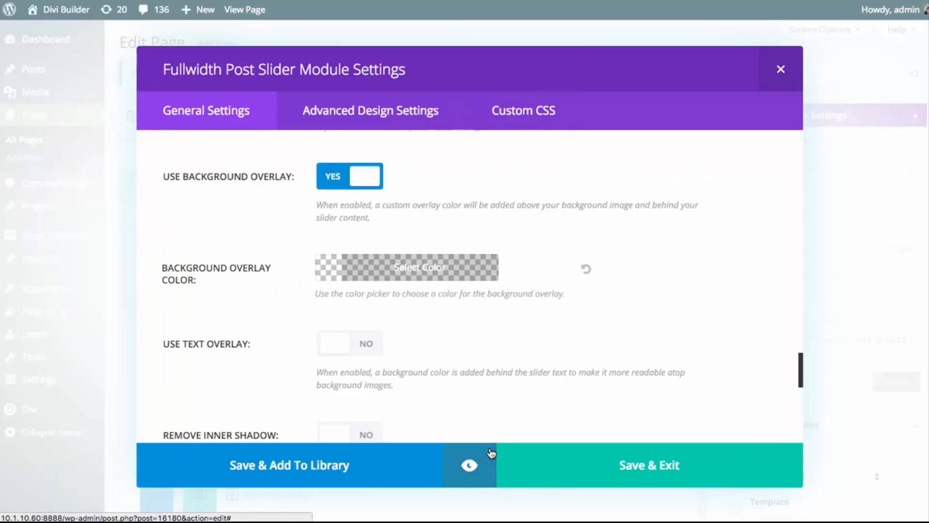
Enable the slider's text overlay, give it a semi-transparent black color, and preview how it looks behind the text
left_click(357, 347)
scroll(526, 345, "down", 3)
left_click(492, 360)
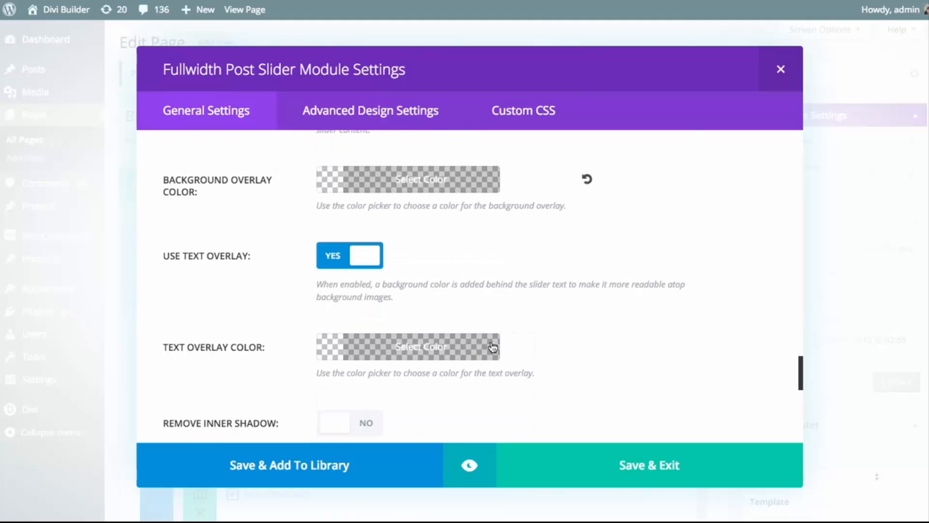
scroll(544, 383, "down", 3)
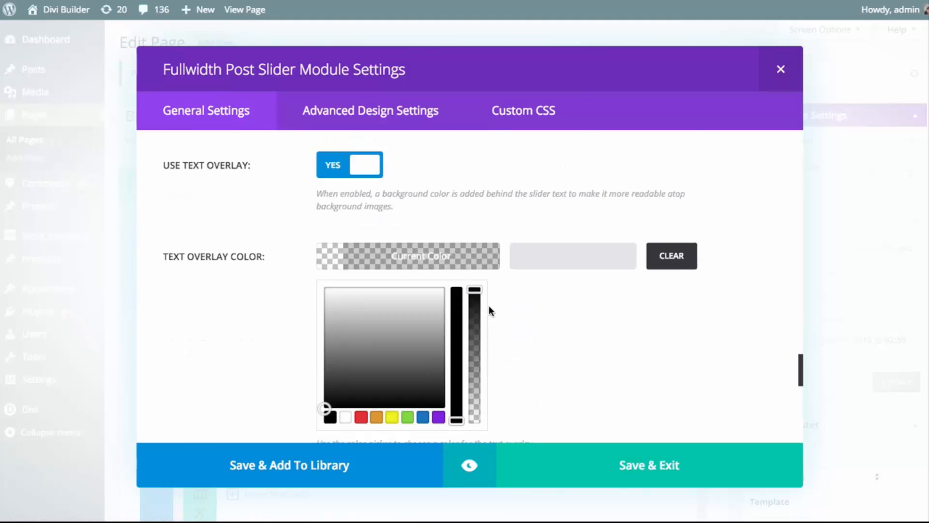
left_click_drag(475, 291, 476, 345)
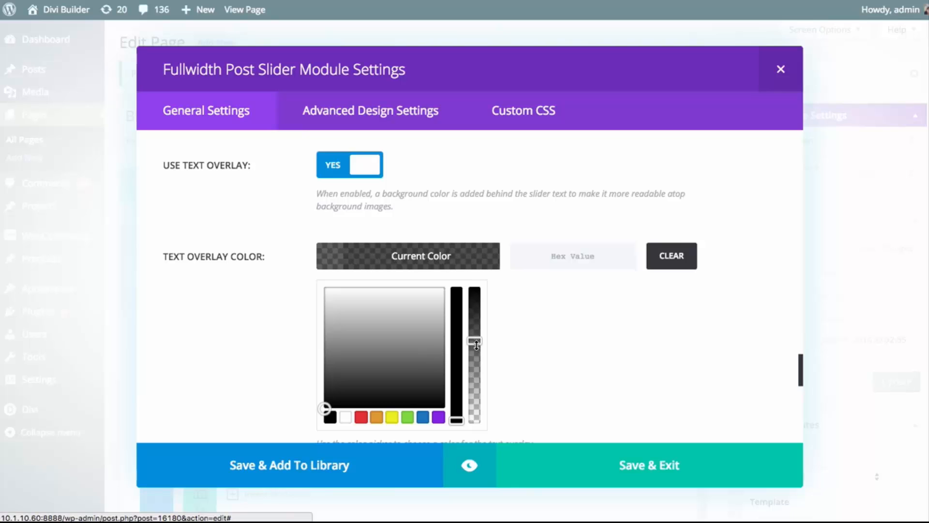
left_click(463, 268)
left_click(469, 465)
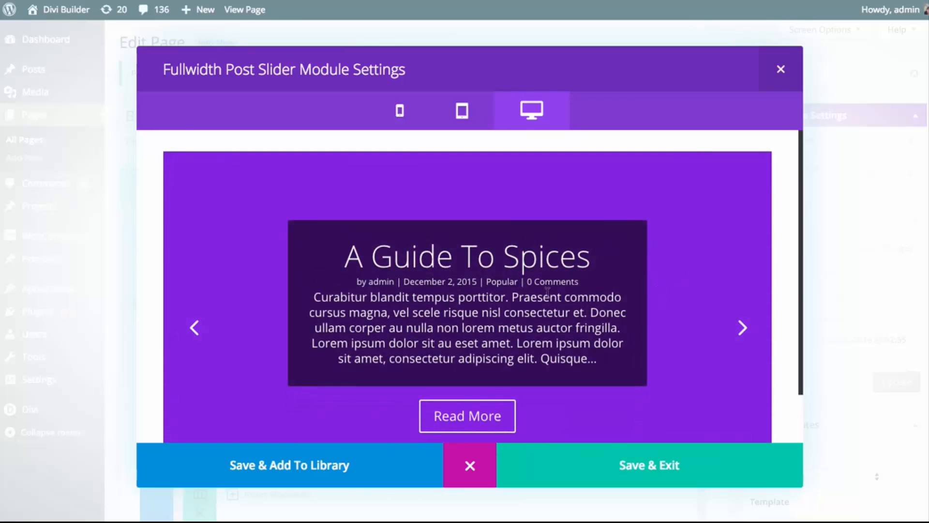
left_click(469, 478)
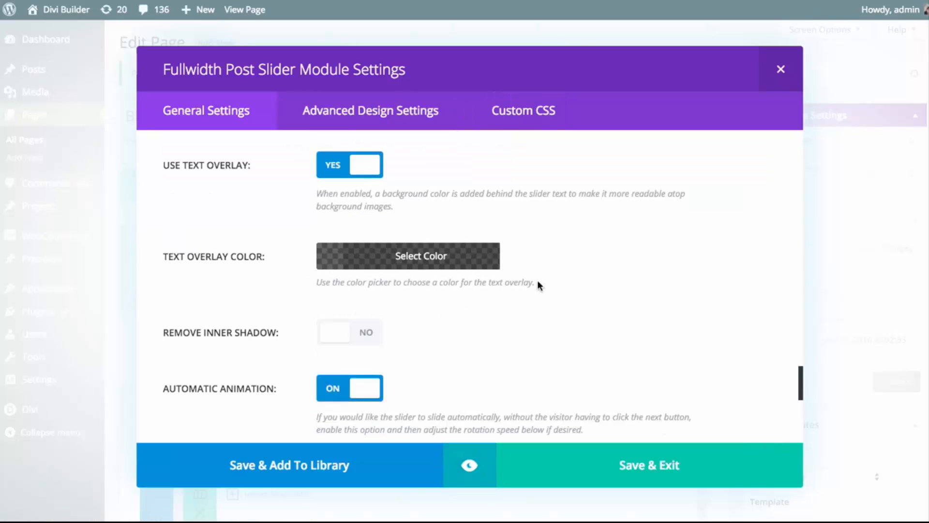
Set the slider's header font to Arvo with bold and all-caps styling in the advanced design settings
scroll(637, 255, "down", 5)
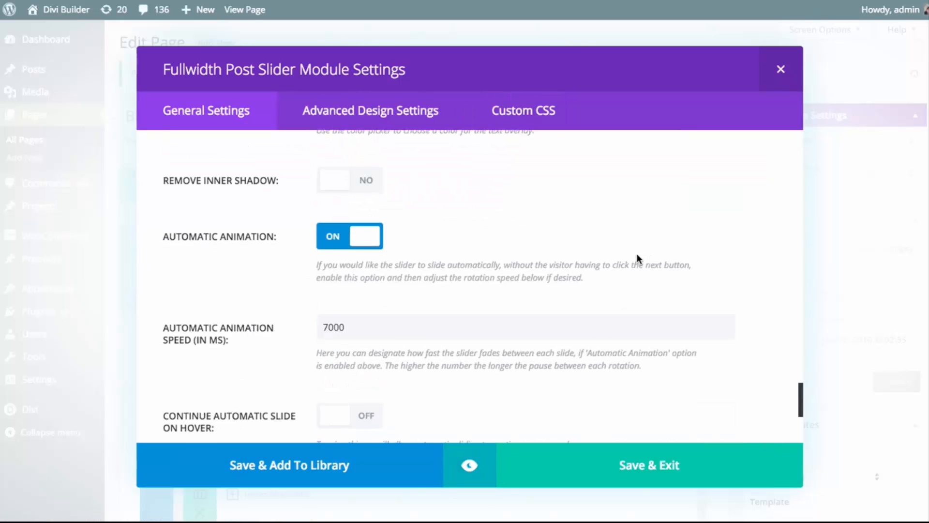
scroll(637, 255, "down", 3)
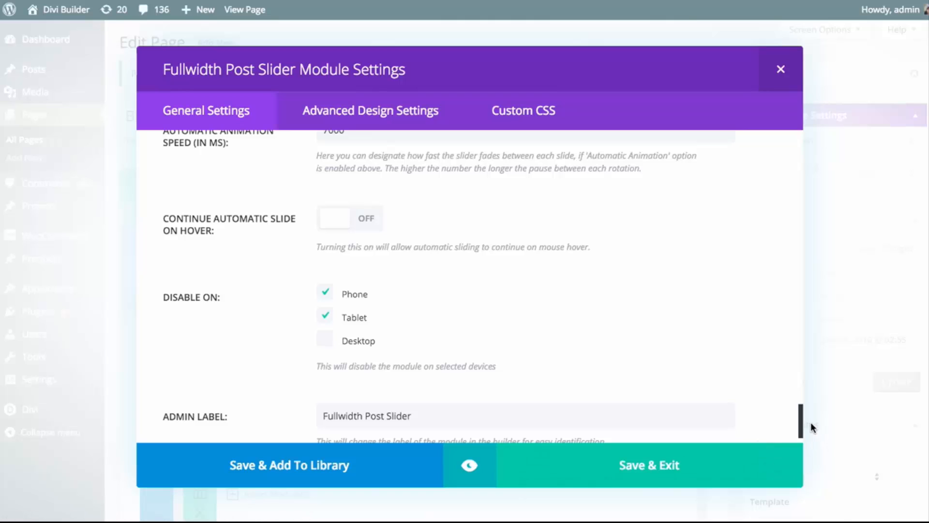
left_click_drag(801, 425, 801, 100)
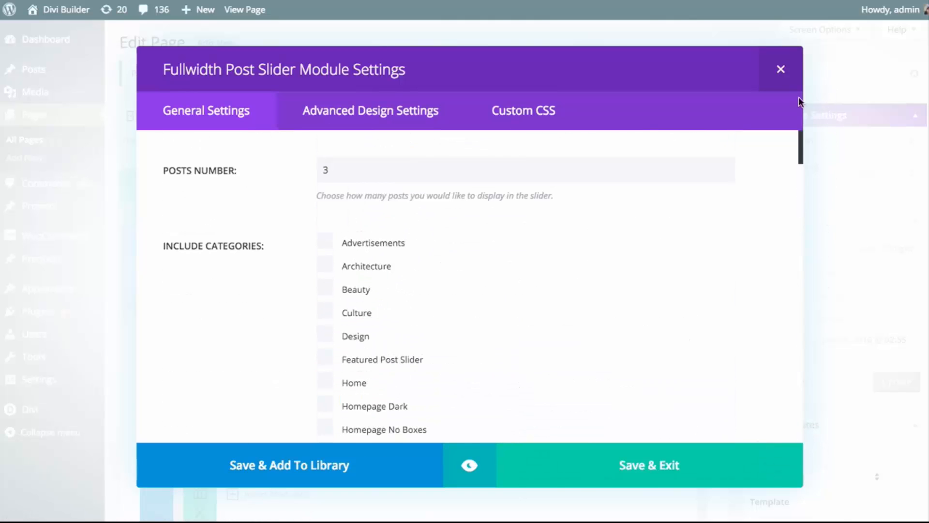
left_click(386, 114)
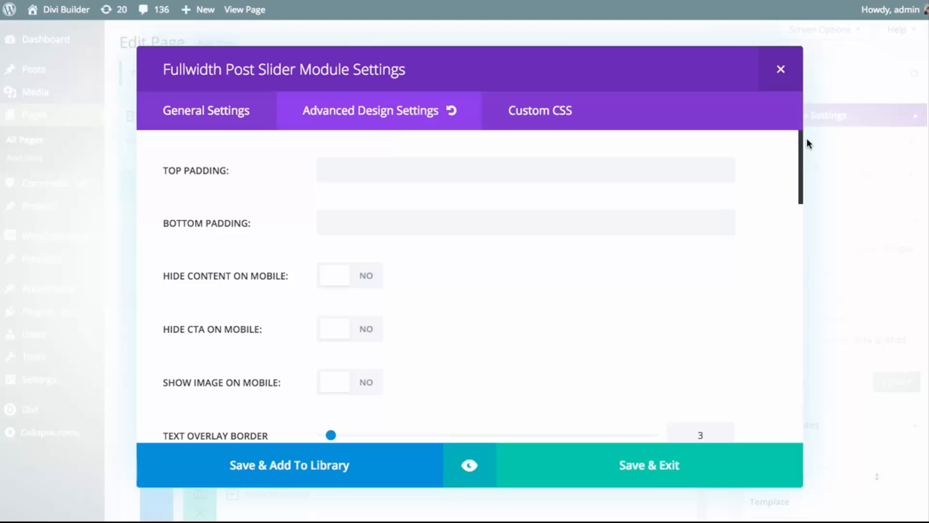
left_click_drag(801, 142, 791, 291)
scroll(779, 242, "up", 3)
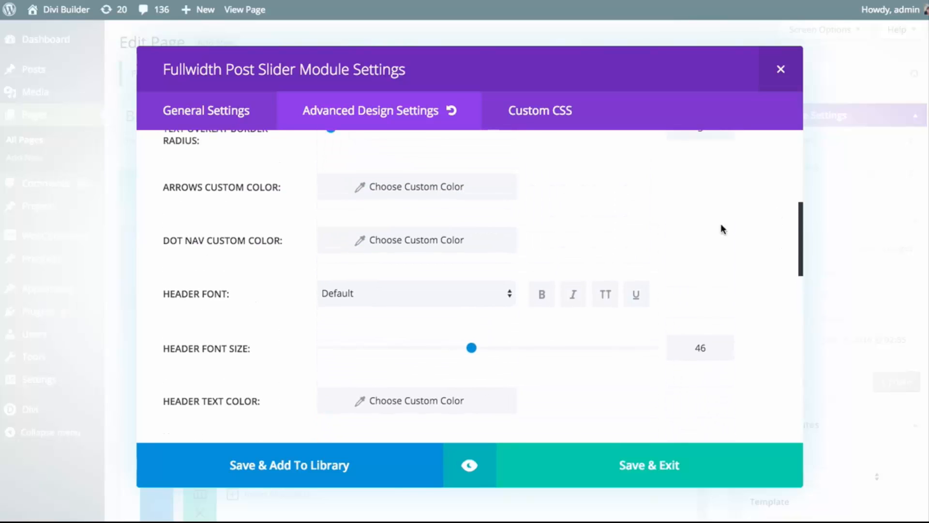
left_click(433, 302)
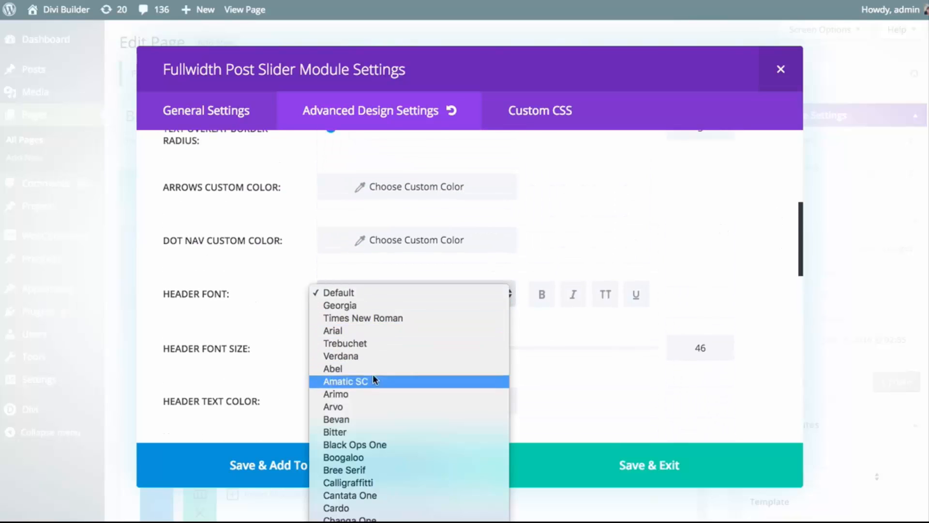
left_click(497, 298)
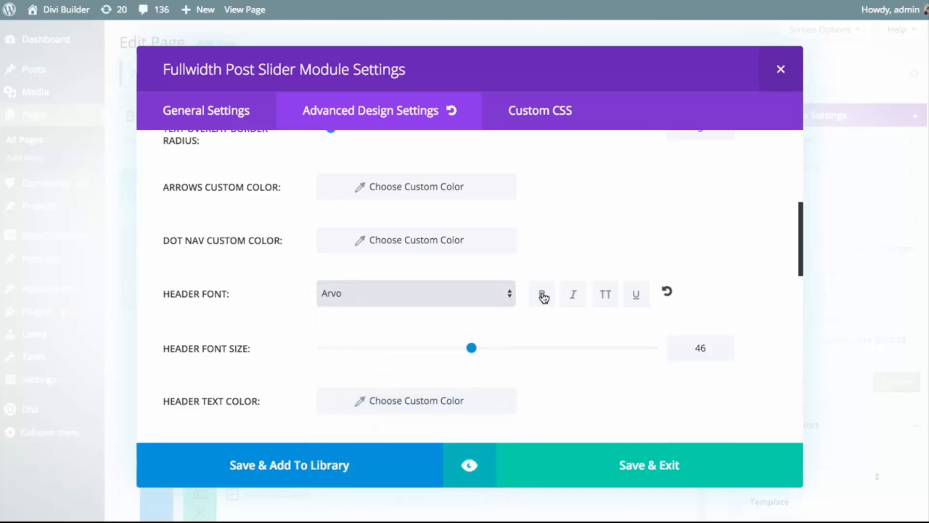
left_click(541, 295)
left_click(604, 296)
Set the slider's header font size to 25 and preview the restyled titles
left_click_drag(472, 347, 404, 355)
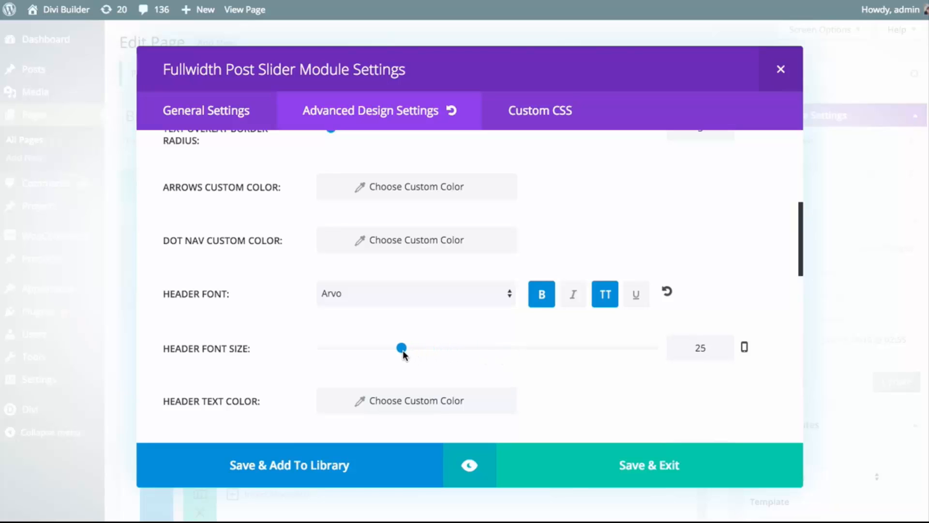
left_click(470, 465)
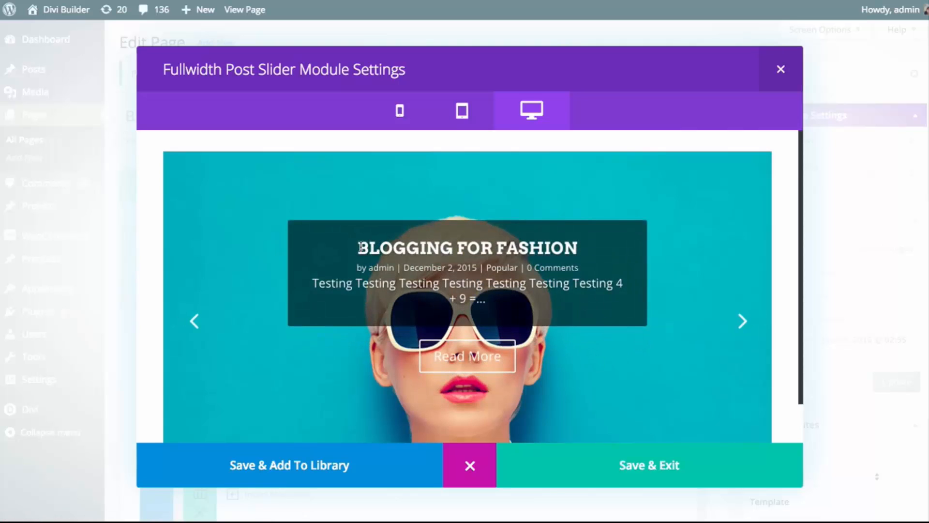
left_click_drag(358, 247, 526, 263)
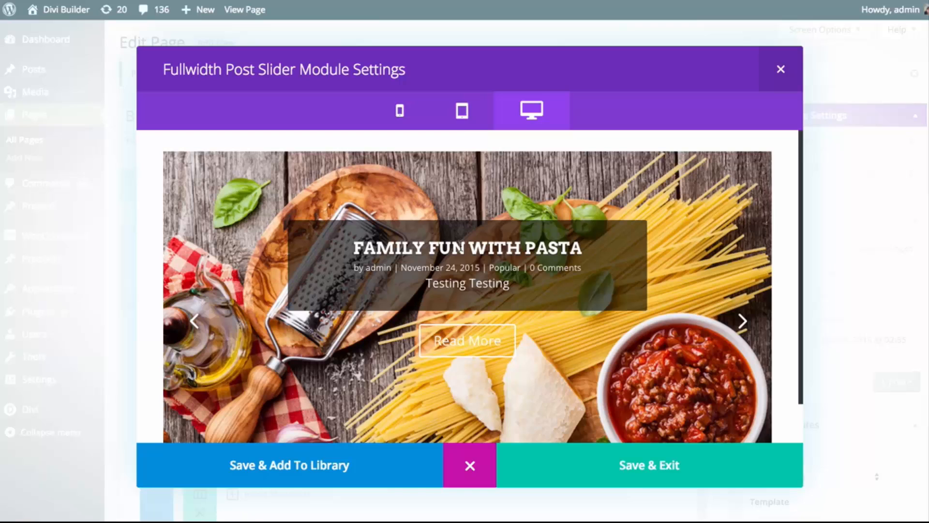
left_click(469, 466)
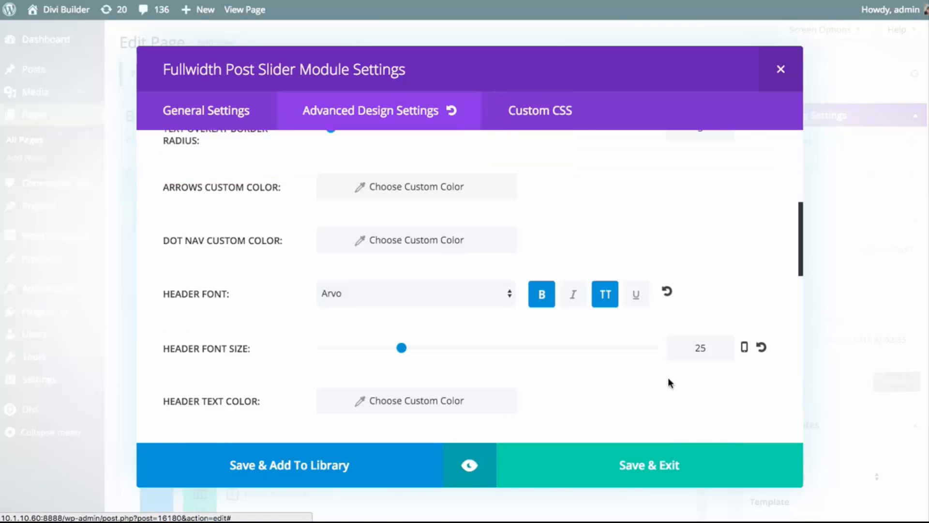
Look over the remaining advanced design settings, return to the general settings, and save the Fullwidth Post Slider
scroll(678, 324, "down", 10)
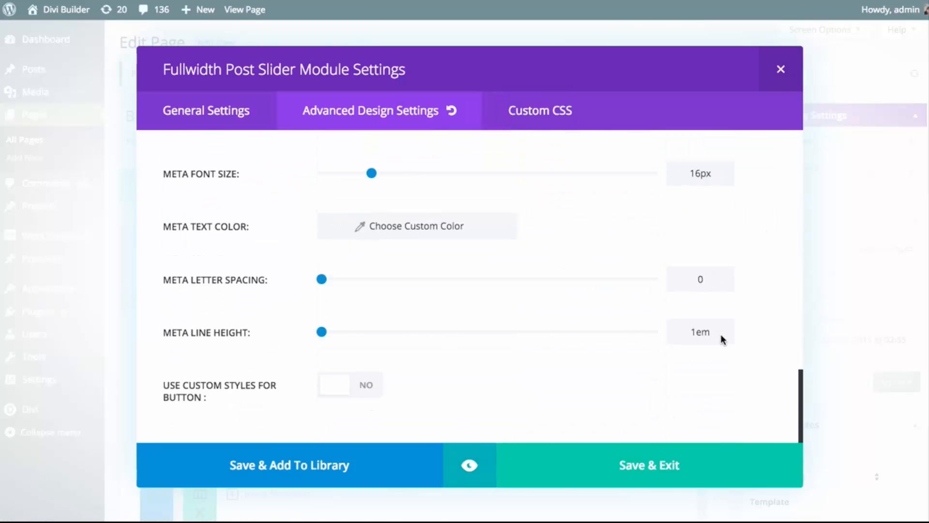
scroll(721, 334, "up", 20)
left_click(237, 115)
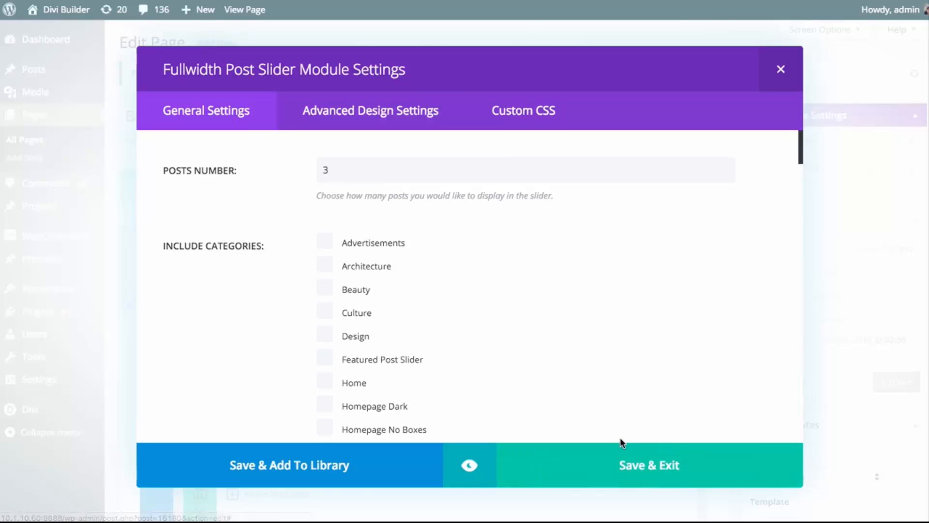
left_click(619, 463)
Insert a Post Slider module beneath the Blog module in the standard section
scroll(550, 300, "down", 3)
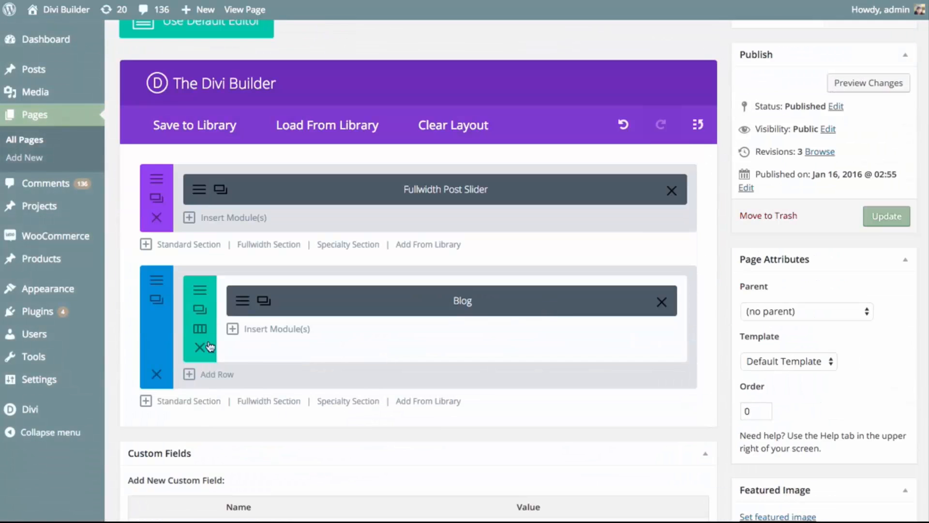
left_click(276, 331)
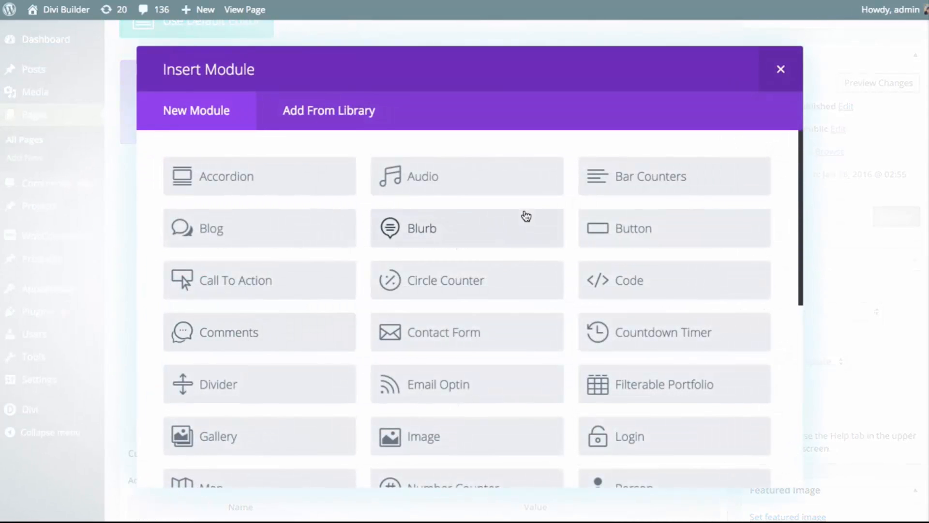
scroll(526, 217, "down", 6)
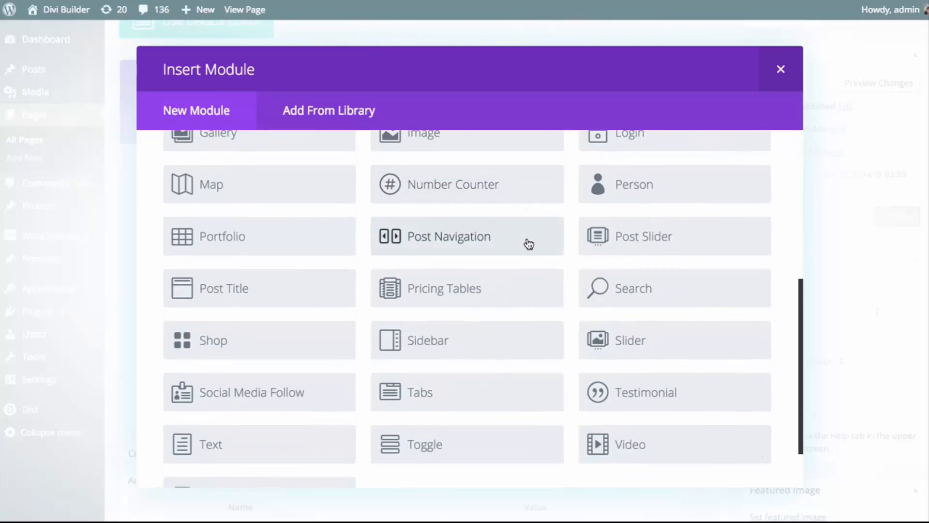
left_click(637, 235)
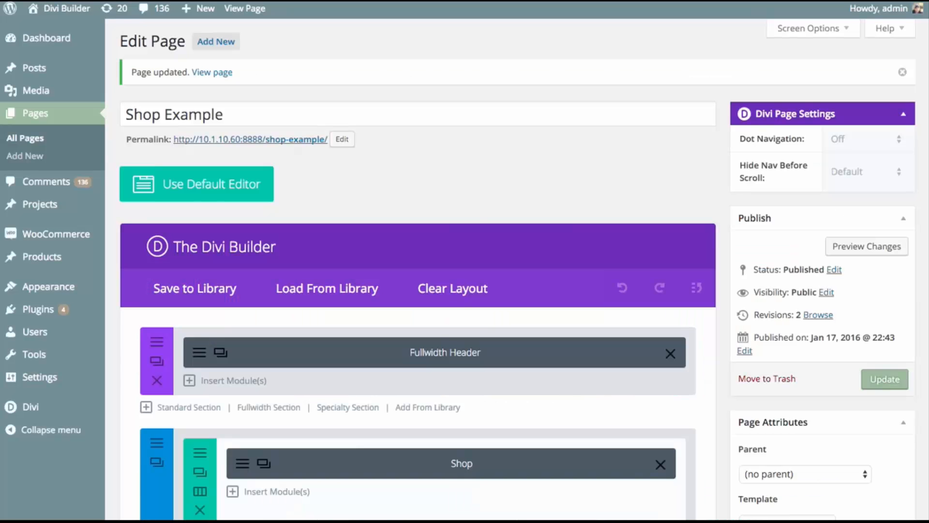
Insert a Search module beneath the Shop module on the Shop Example page
scroll(564, 174, "down", 4)
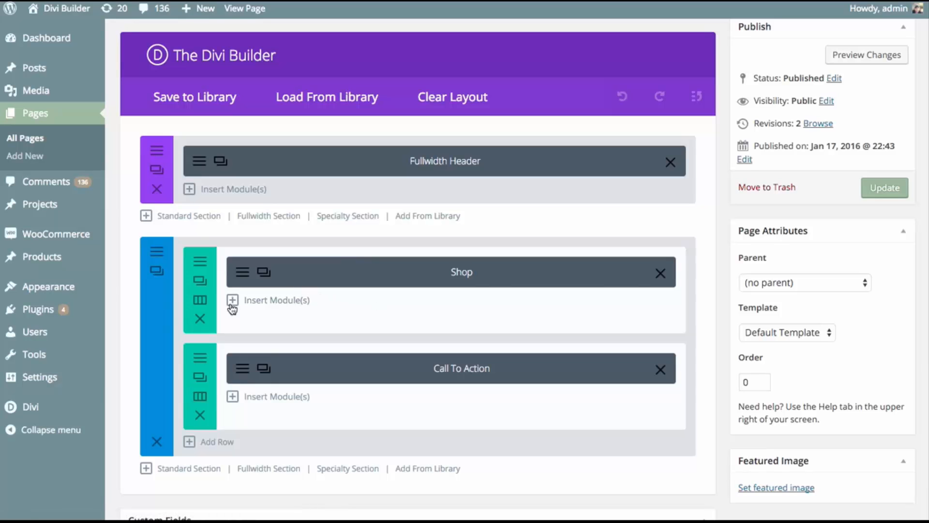
left_click(276, 300)
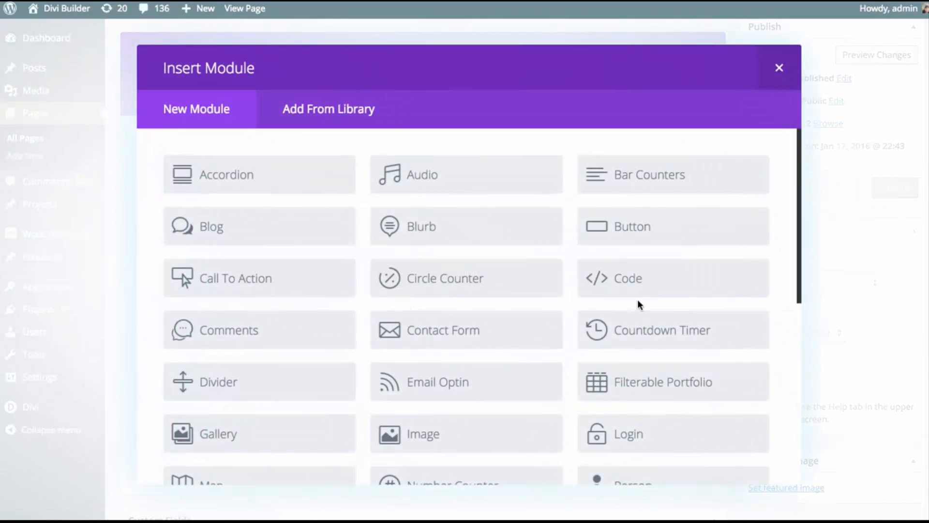
scroll(641, 299, "down", 6)
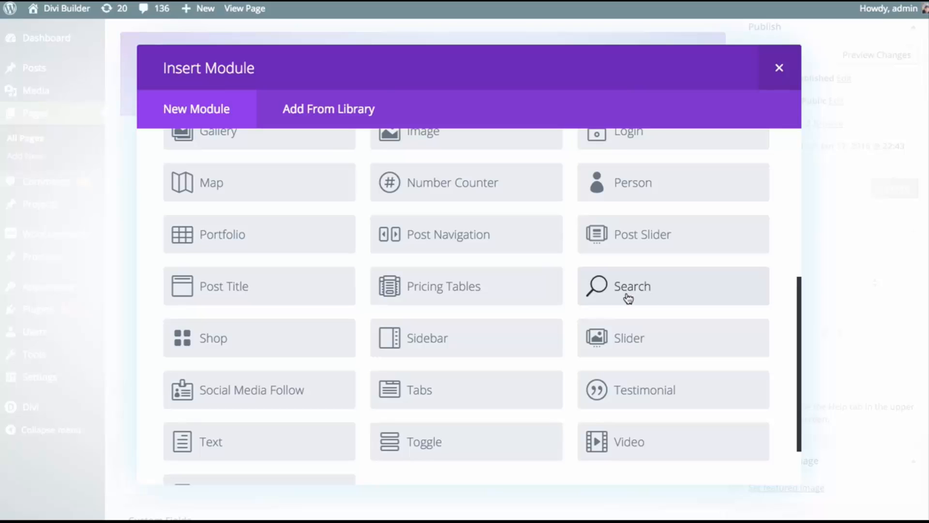
left_click(628, 297)
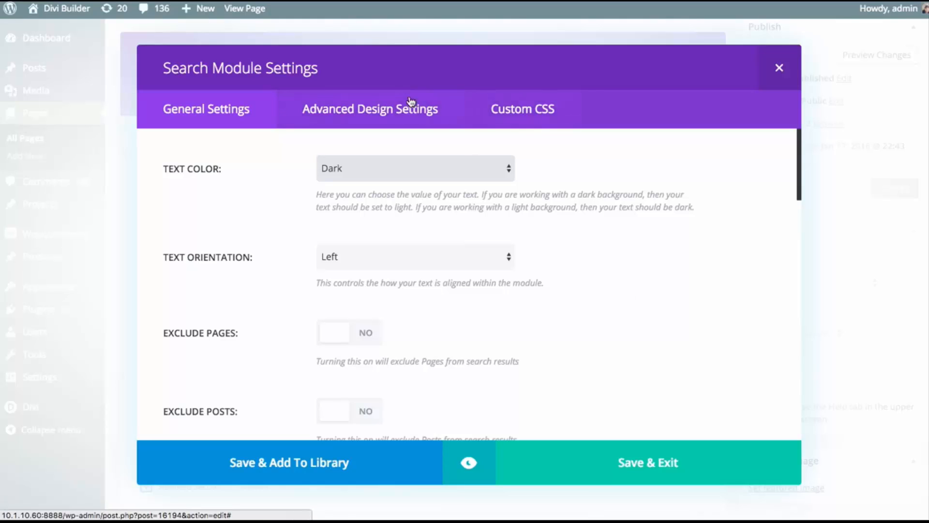
Look through the Search module's advanced design, custom CSS and general settings, including the text orientation options
left_click(382, 108)
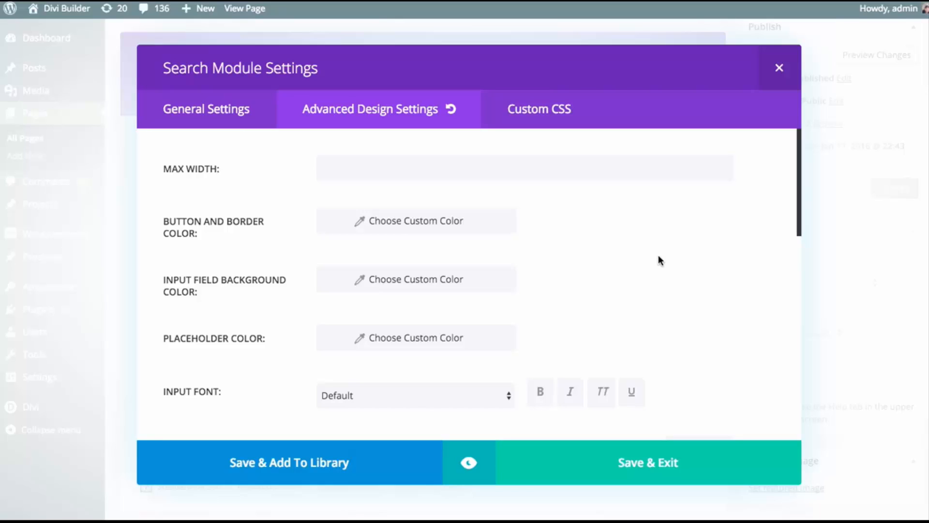
left_click(547, 119)
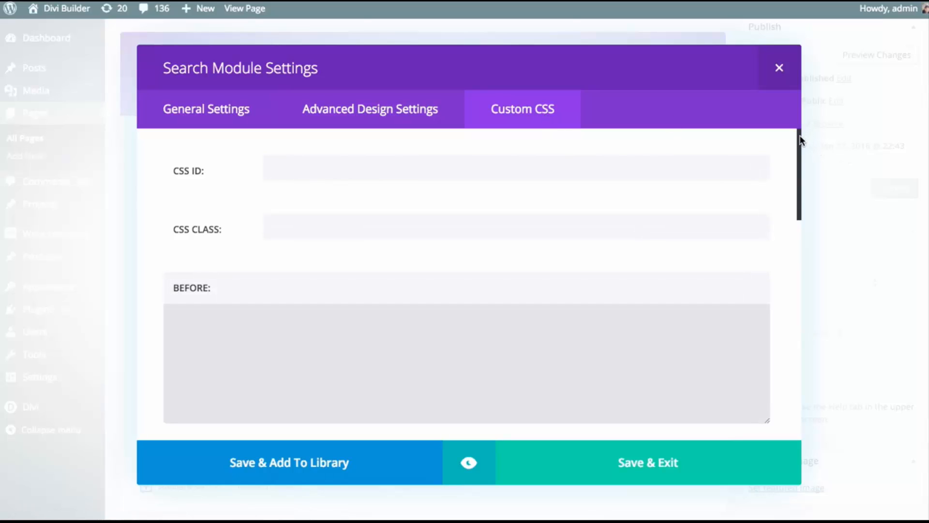
left_click_drag(799, 140, 794, 107)
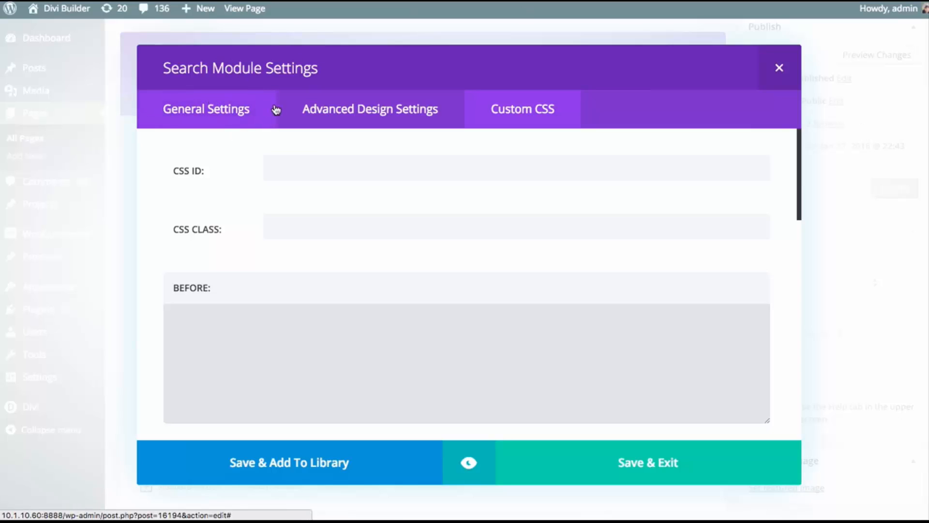
left_click(202, 119)
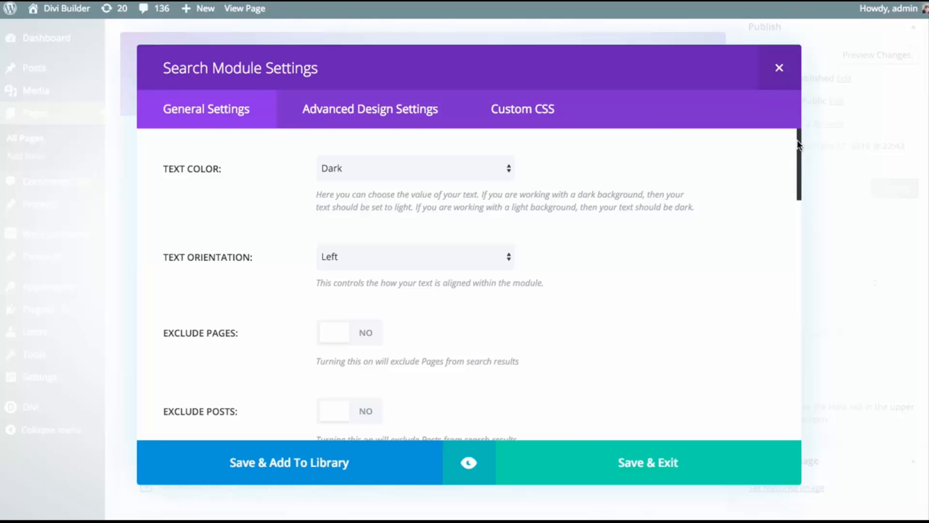
left_click_drag(798, 138, 798, 133)
scroll(746, 164, "down", 3)
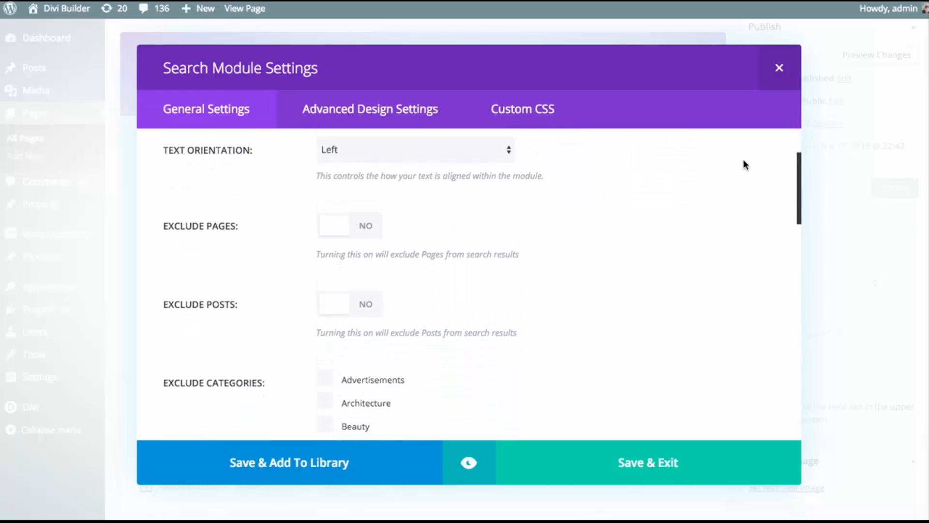
left_click(487, 148)
left_click(485, 150)
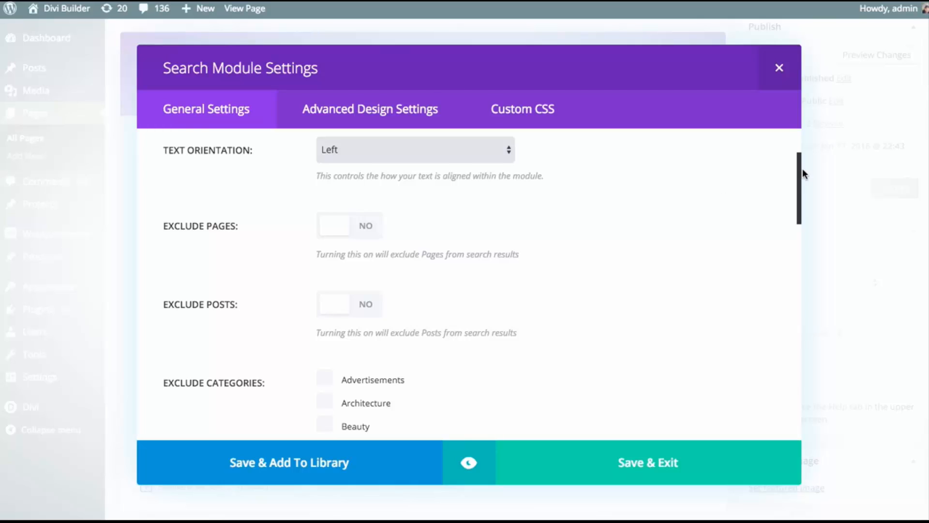
left_click_drag(795, 167, 802, 187)
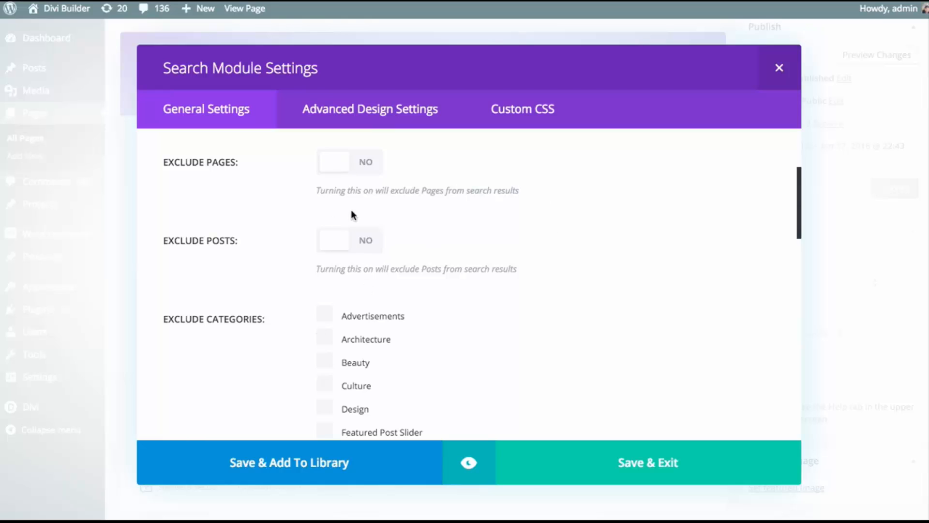
Try excluding both pages and posts from the search results, and switch both exclusions off again
left_click(333, 162)
left_click(362, 246)
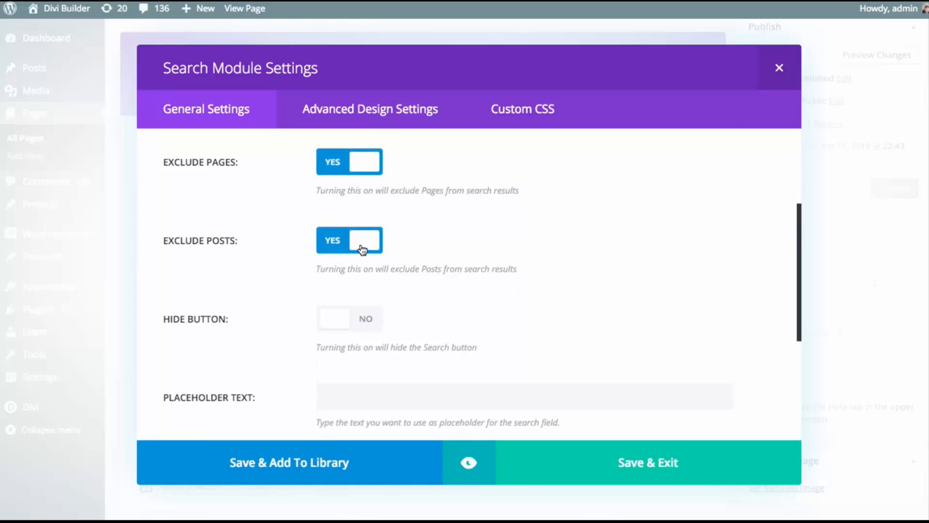
left_click(364, 246)
left_click(364, 165)
Exclude pages from the Search module's results
scroll(805, 171, "down", 1)
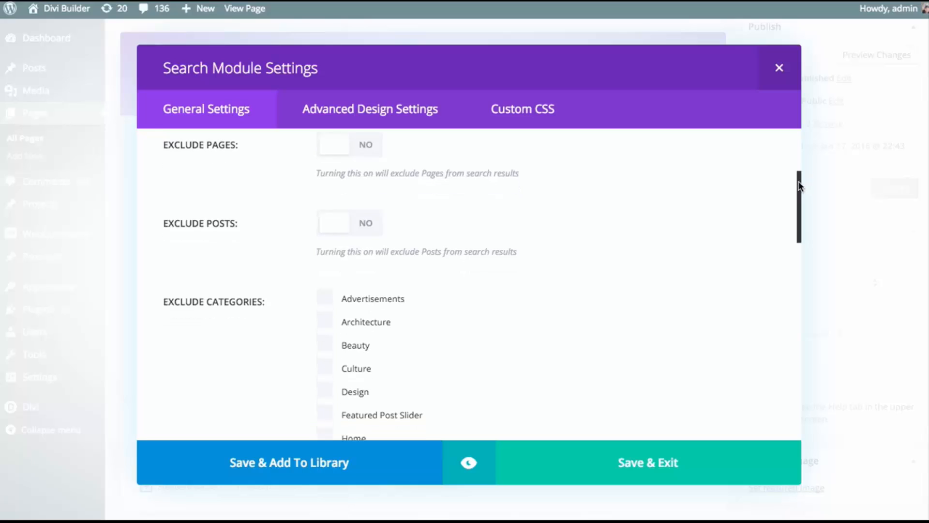
scroll(758, 172, "up", 2)
left_click(349, 174)
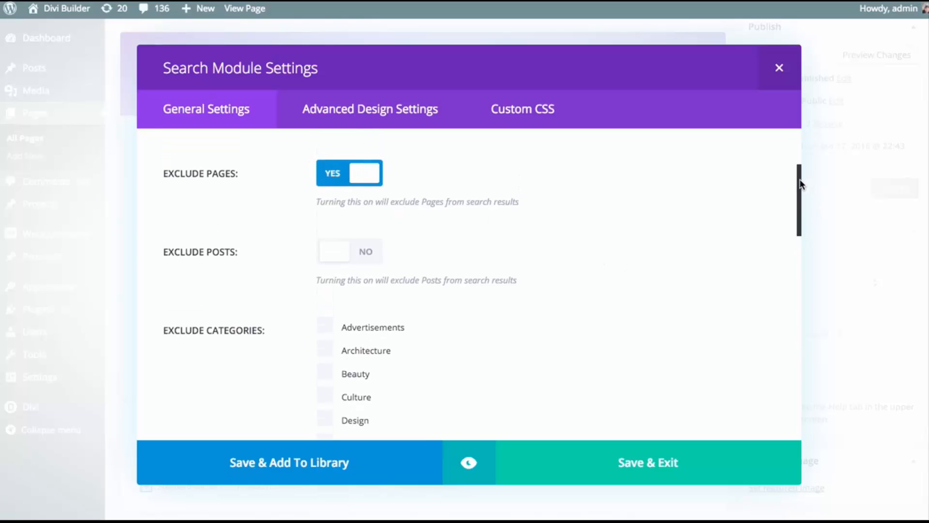
Try excluding categories such as Advertisements, Architecture, Beauty, Culture and Design from the search, and clear every selection again
left_click_drag(800, 183, 796, 209)
left_click(326, 182)
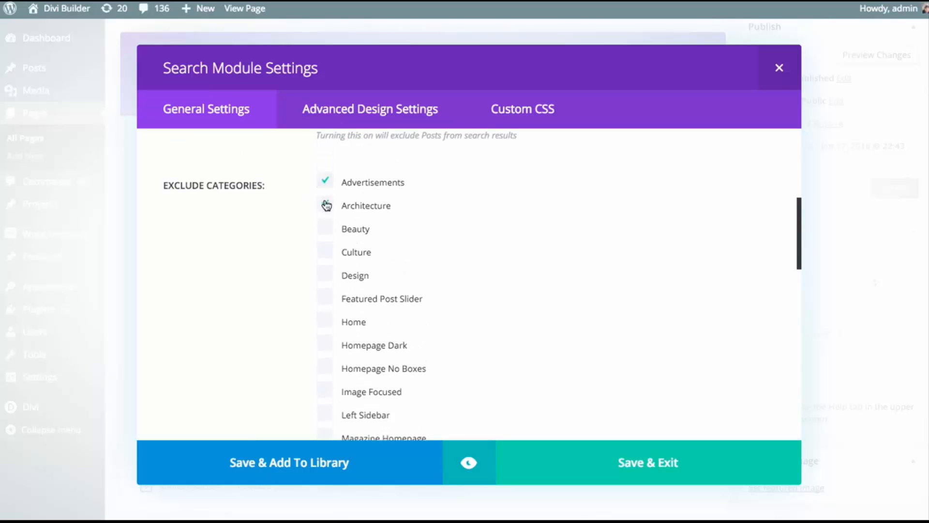
left_click(325, 206)
left_click(325, 228)
left_click(326, 252)
left_click(325, 274)
left_click(325, 273)
left_click(325, 250)
left_click(326, 227)
left_click(327, 207)
left_click(325, 181)
left_click(327, 249)
left_click(325, 227)
left_click(325, 204)
left_click(324, 181)
left_click(328, 251)
left_click(325, 227)
left_click(324, 205)
left_click(325, 182)
Try hiding the Search module's button, and switch the option off again
left_click_drag(801, 215, 786, 369)
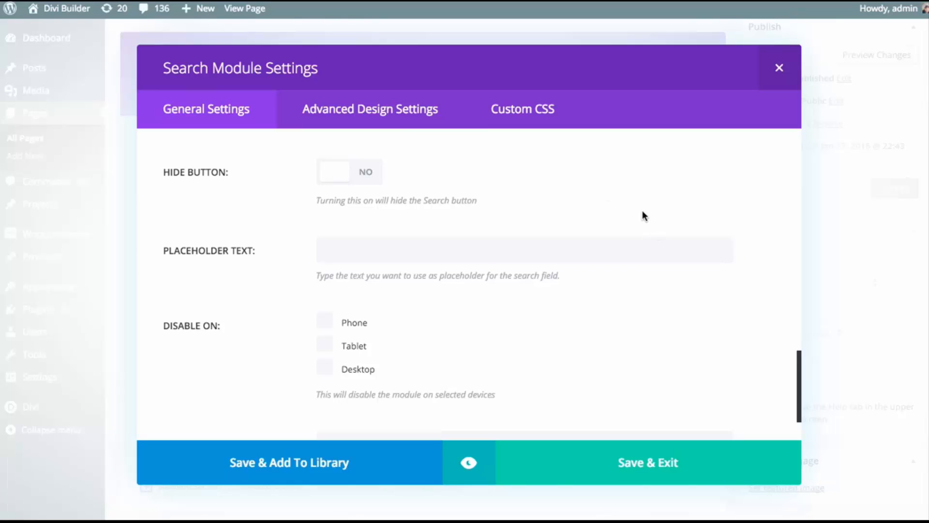
left_click(382, 178)
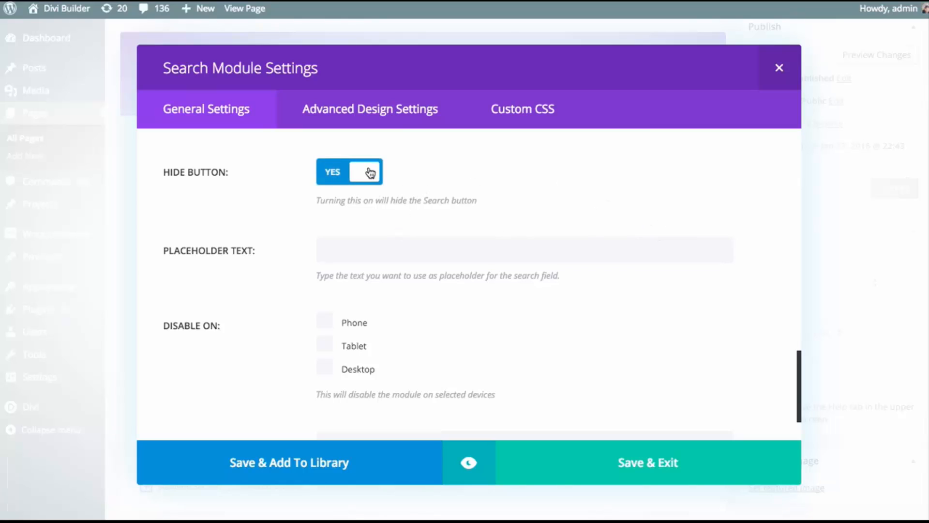
left_click(380, 176)
Try disabling the Search module on tablet and phone, and clear both device selections again
scroll(391, 237, "down", 2)
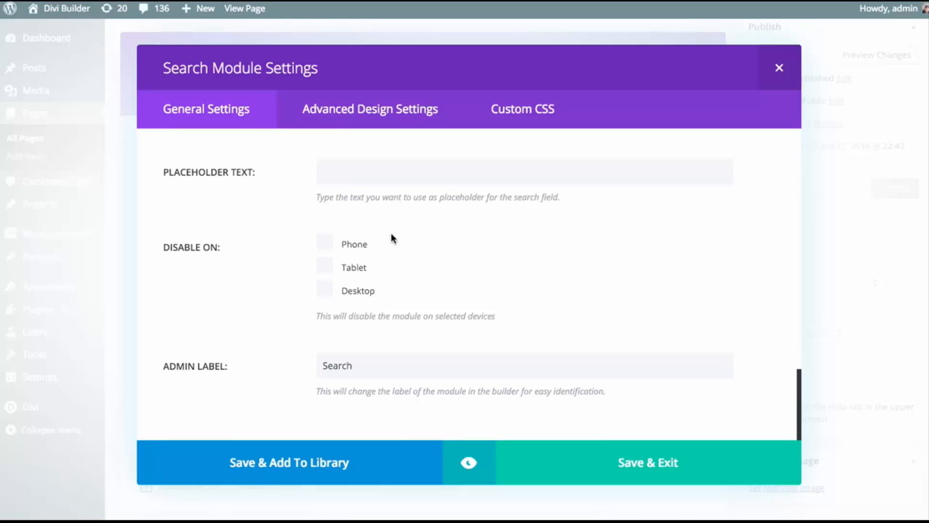
left_click(377, 172)
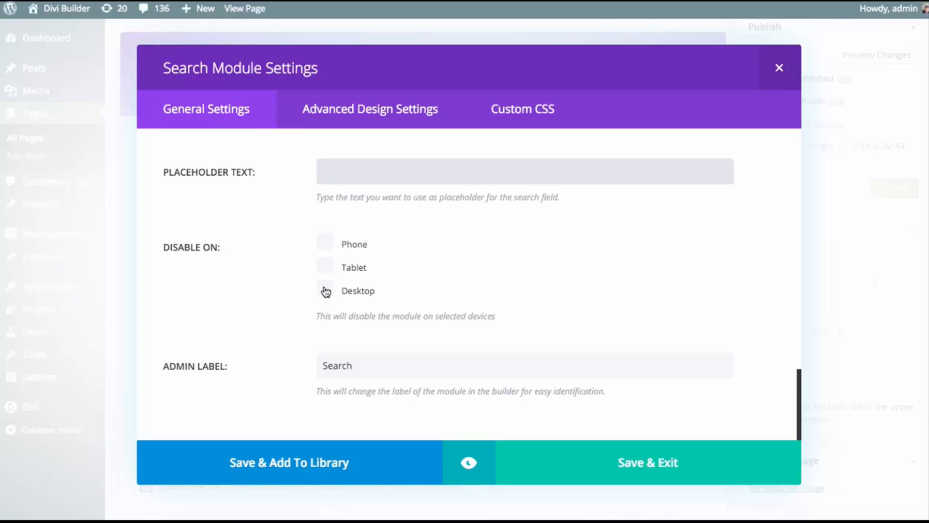
left_click(329, 269)
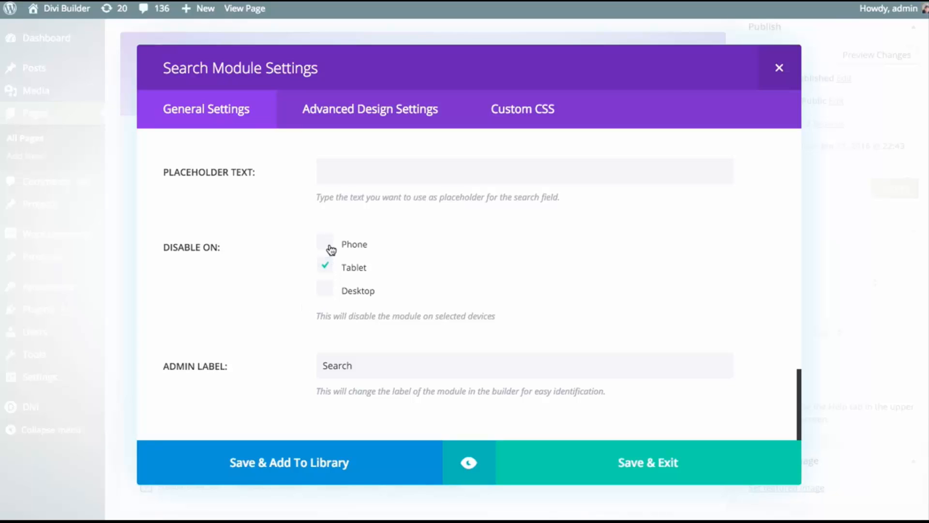
left_click(325, 242)
left_click(326, 266)
left_click(327, 242)
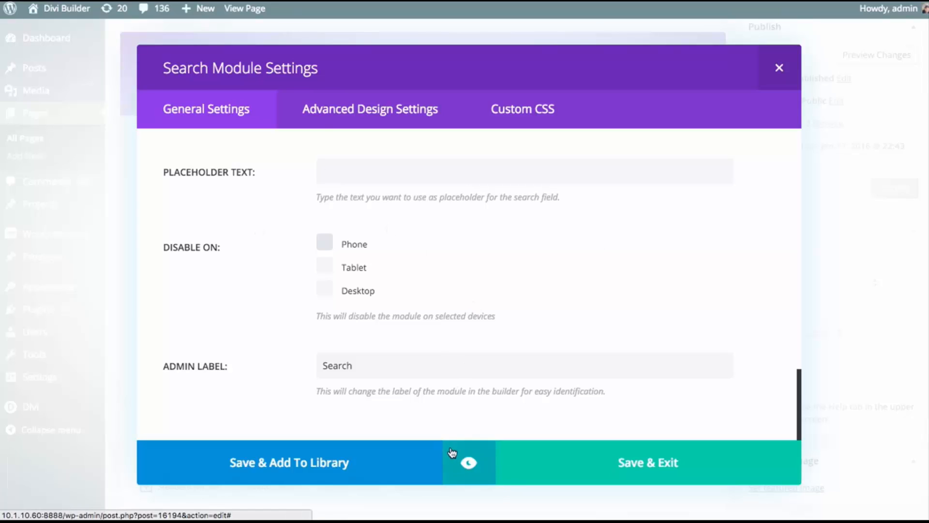
Preview the search bar on the page, and save the Search module's settings
left_click(468, 464)
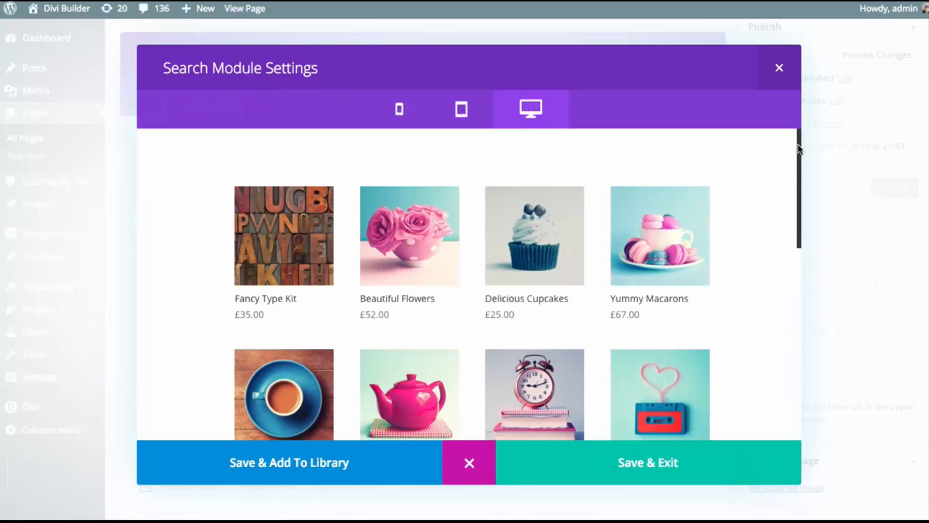
left_click_drag(799, 150, 803, 339)
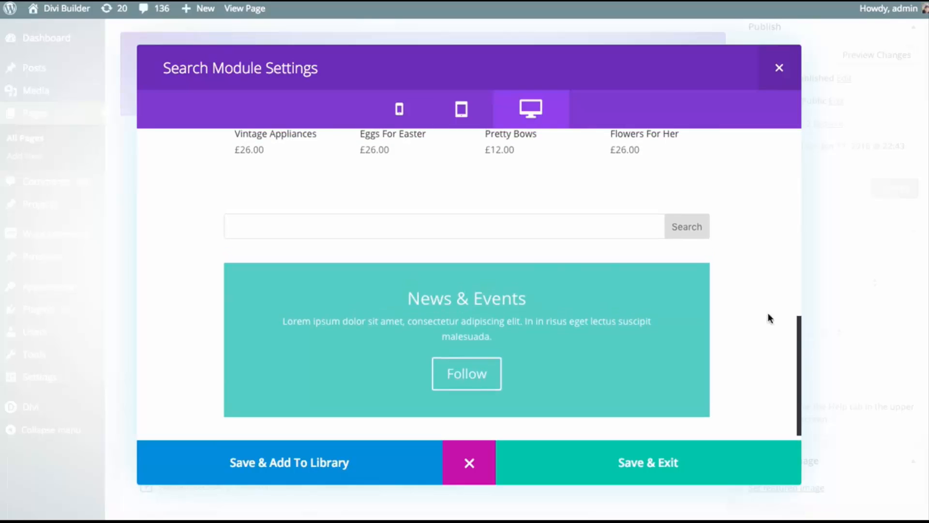
left_click(525, 237)
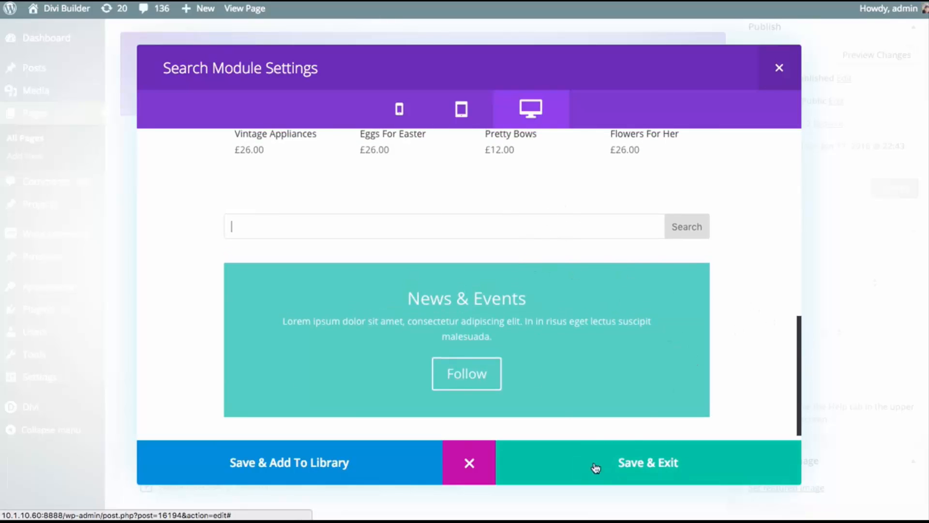
left_click(614, 459)
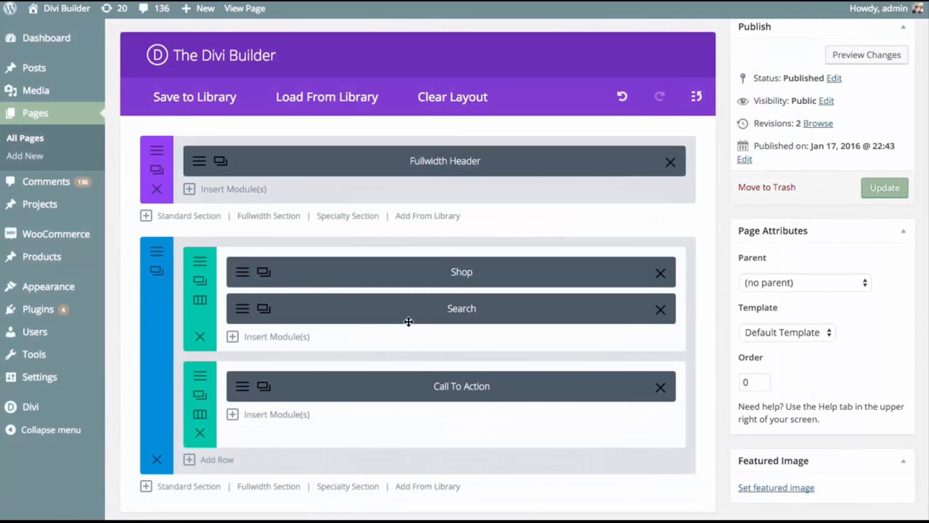
Move the Search module above the Shop module, update the page, and check the search bar on the live shop page
left_click_drag(405, 312, 400, 264)
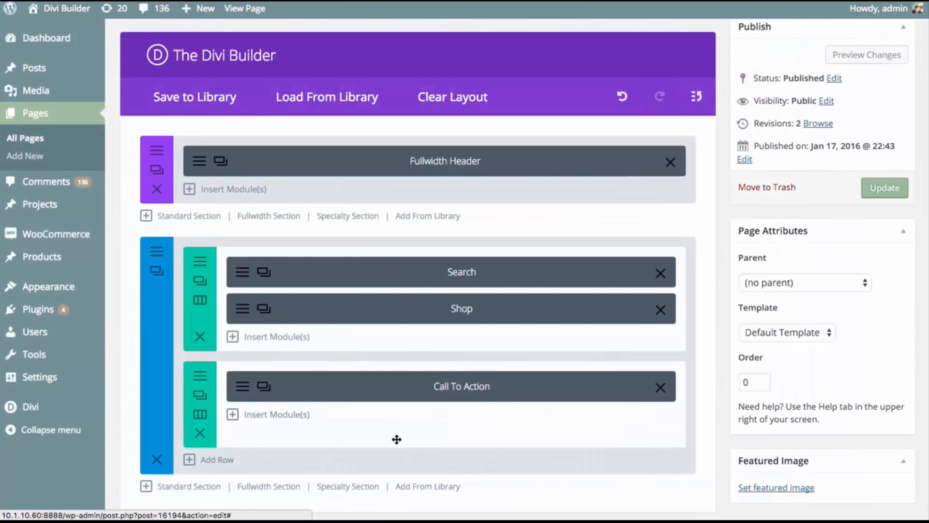
left_click(879, 191)
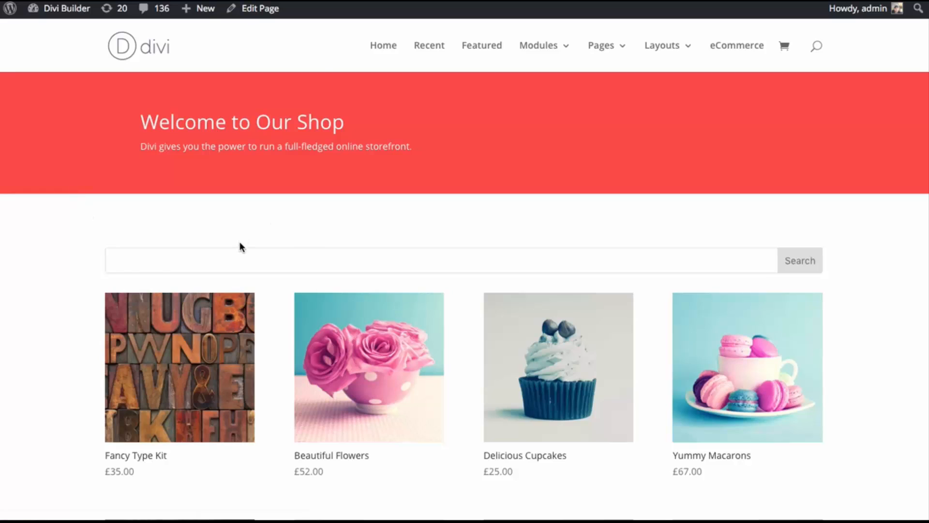
left_click(260, 261)
left_click(234, 265)
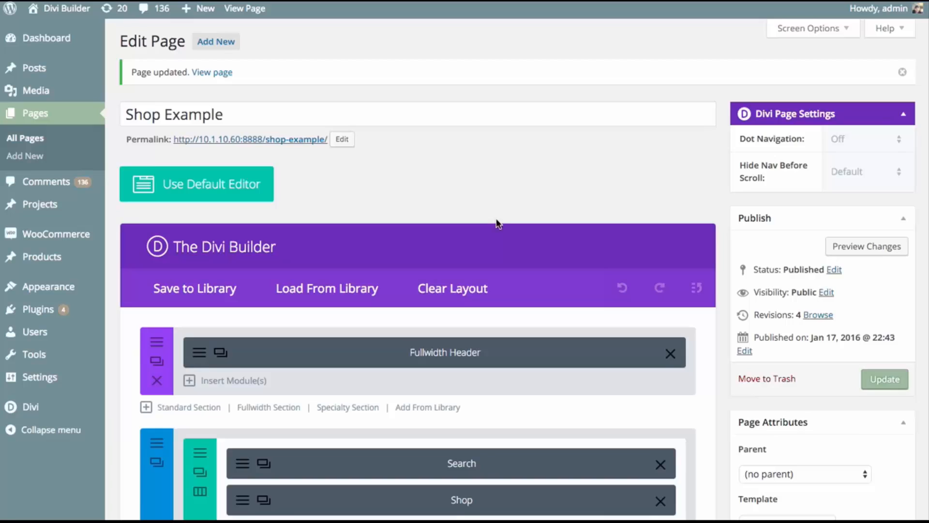
Add a row of four 1/4 columns to the standard section and move it above the Shop row
scroll(498, 222, "down", 4)
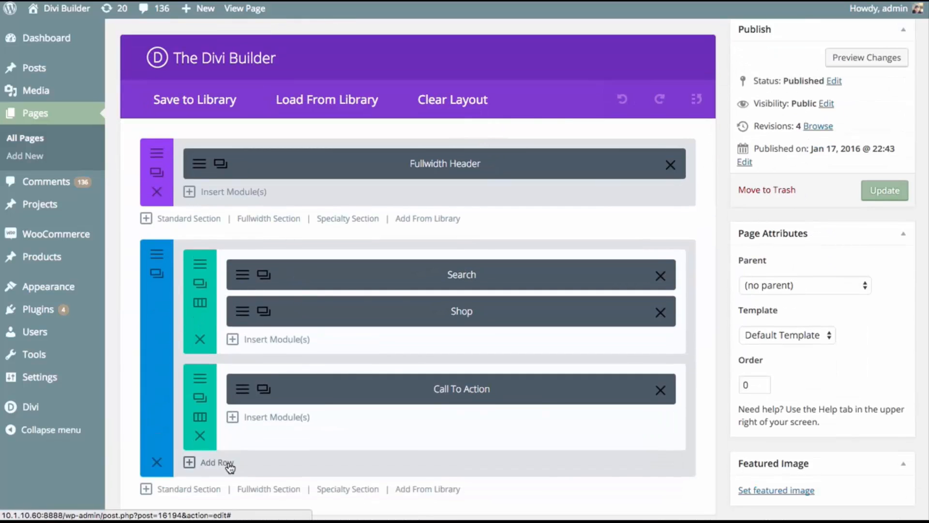
left_click(227, 464)
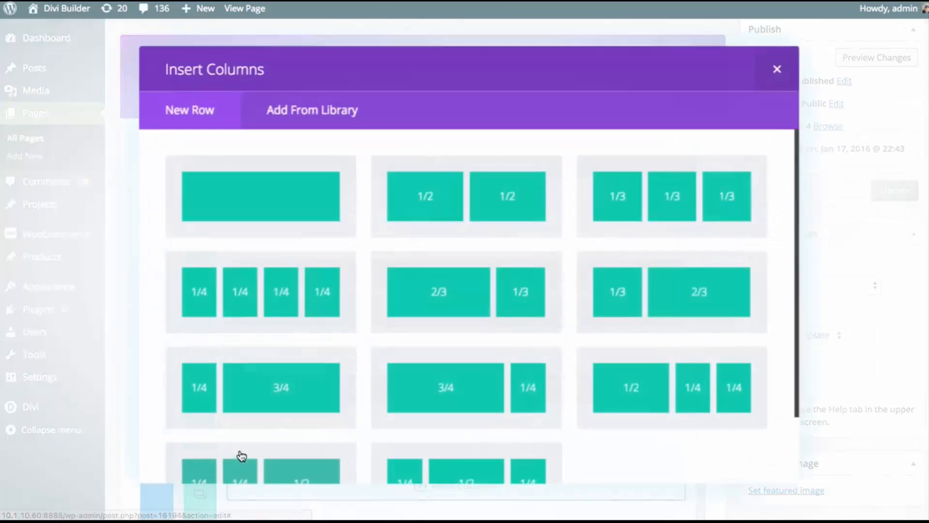
scroll(695, 270, "down", 1)
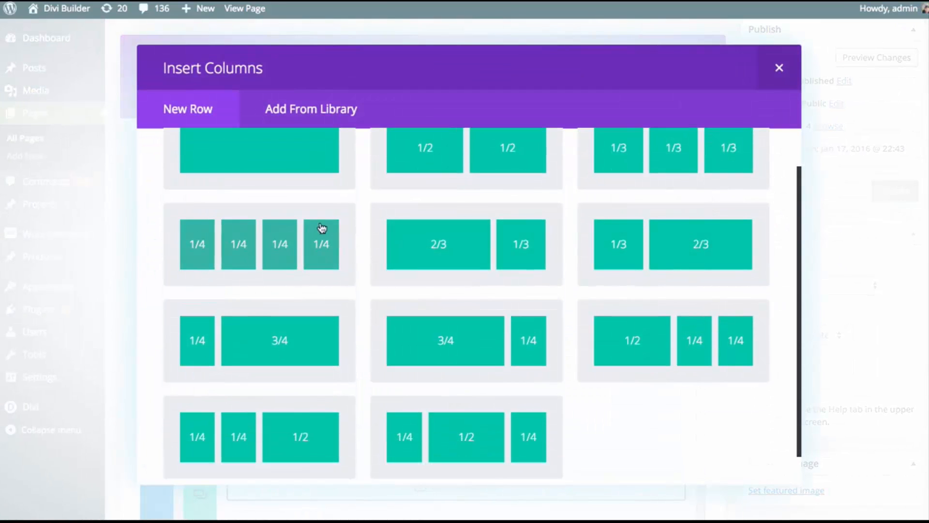
left_click(293, 241)
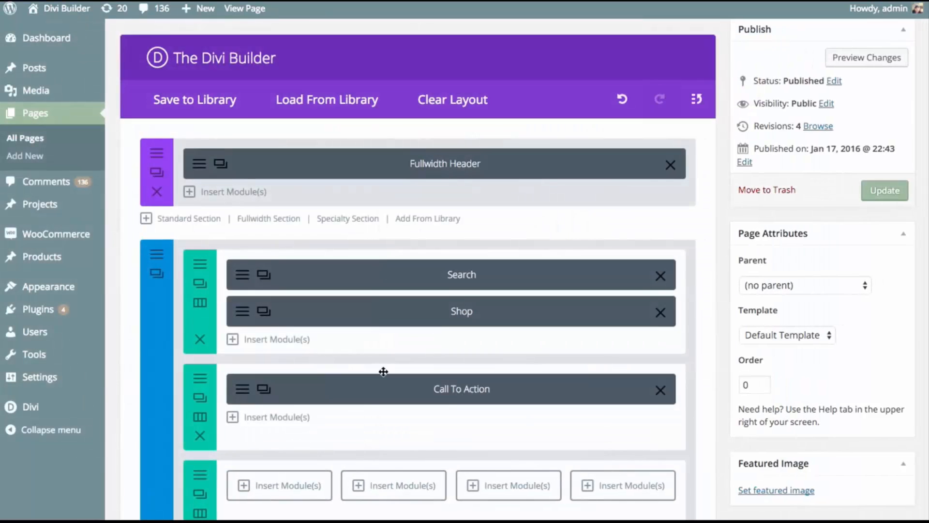
scroll(383, 373, "down", 3)
left_click_drag(380, 411, 377, 177)
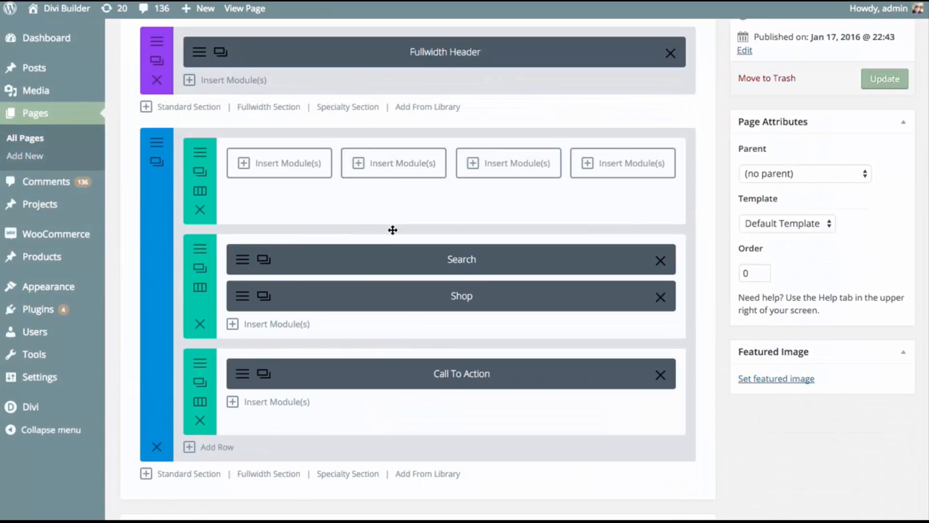
Move the Search module into the new row's fourth column, update the page, and check the live shop page
left_click_drag(387, 258, 621, 170)
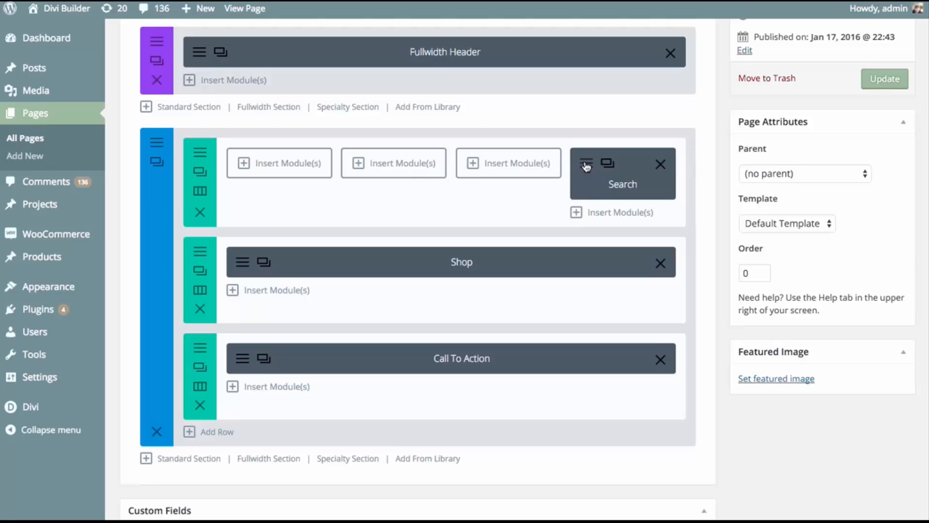
left_click(884, 79)
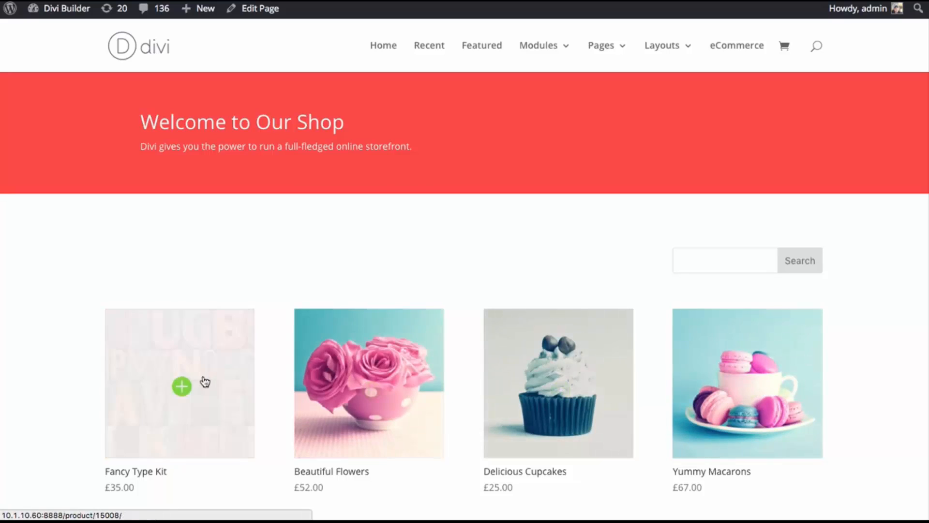
left_click(689, 264)
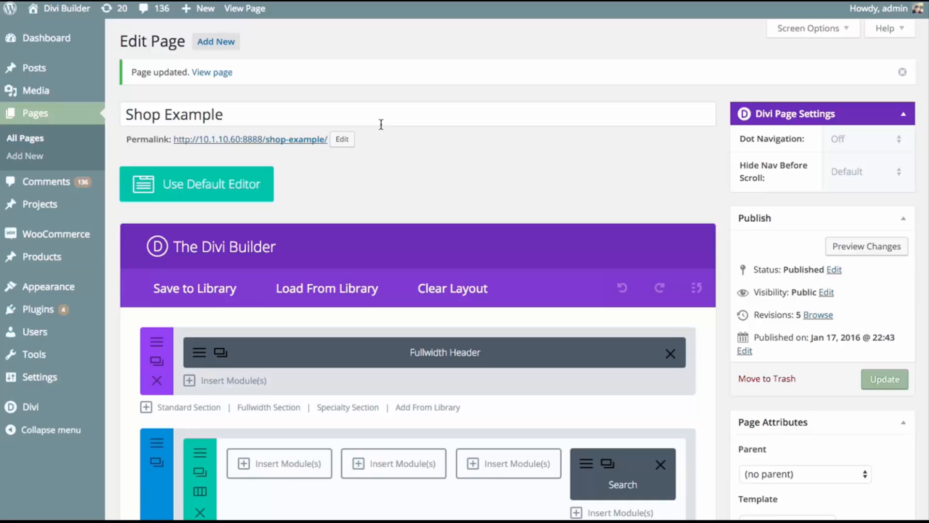
Hide the search button in the settings of the Search module above the Shop, and preview the search bar
scroll(380, 124, "down", 4)
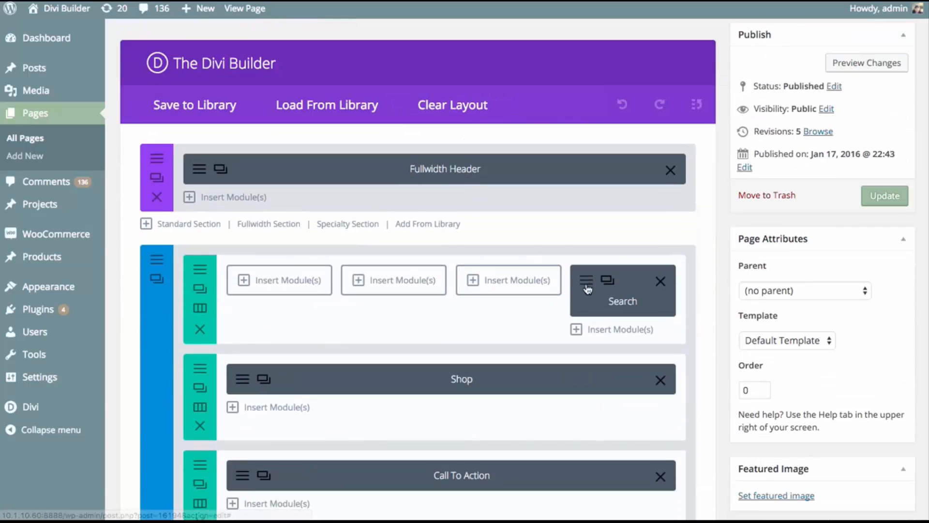
left_click(585, 280)
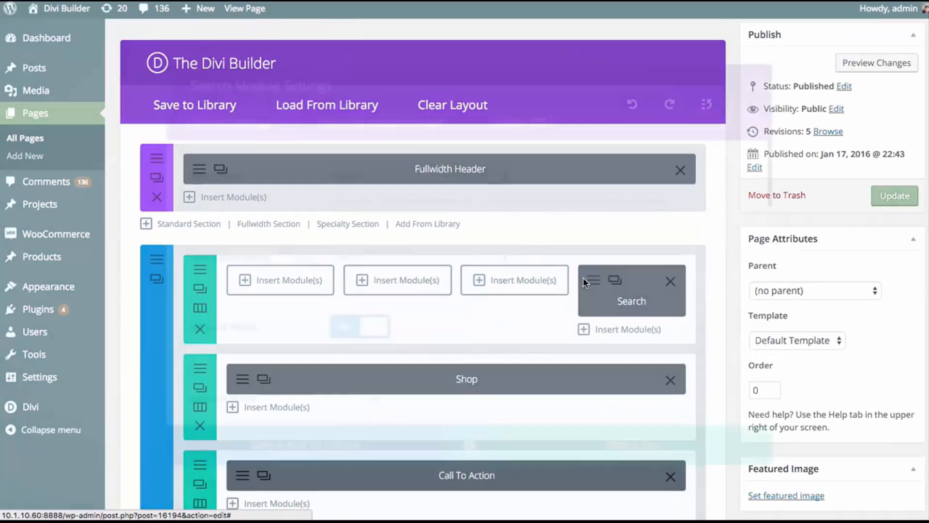
scroll(622, 247, "down", 12)
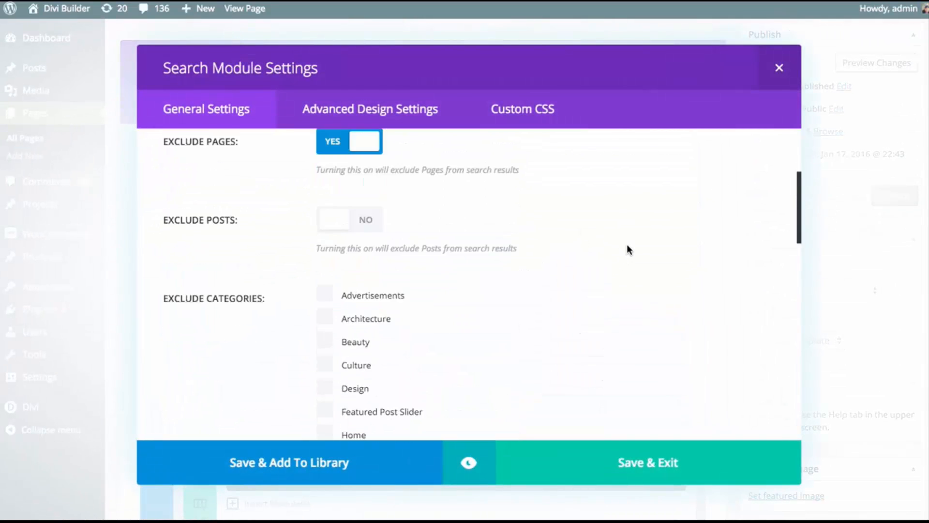
scroll(629, 241, "down", 3)
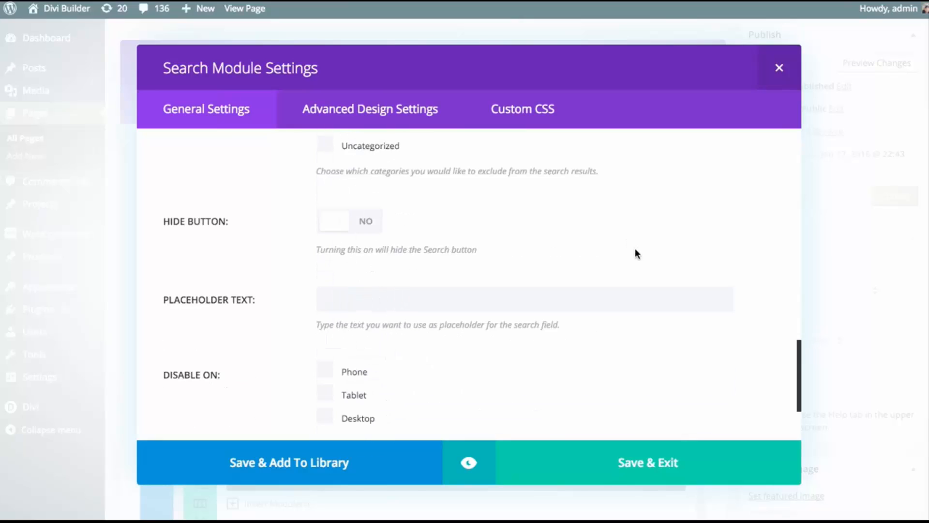
left_click(348, 224)
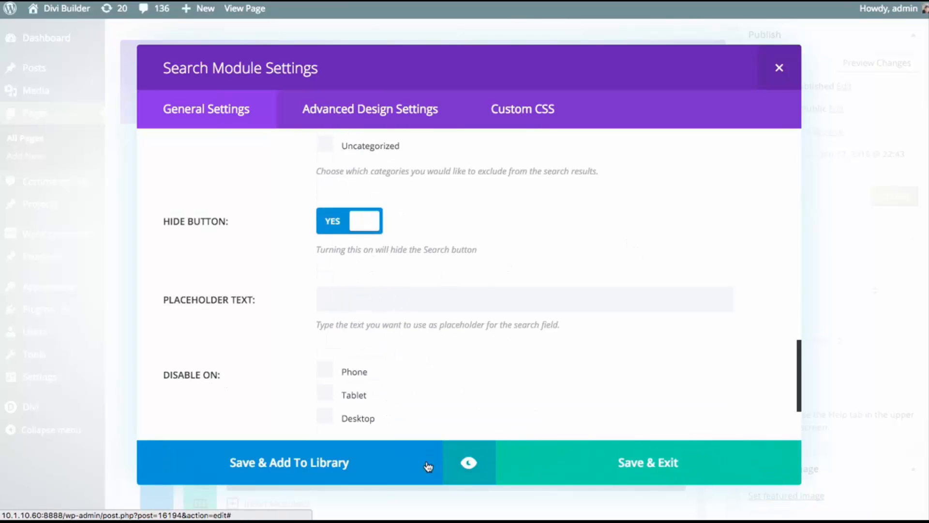
left_click(468, 462)
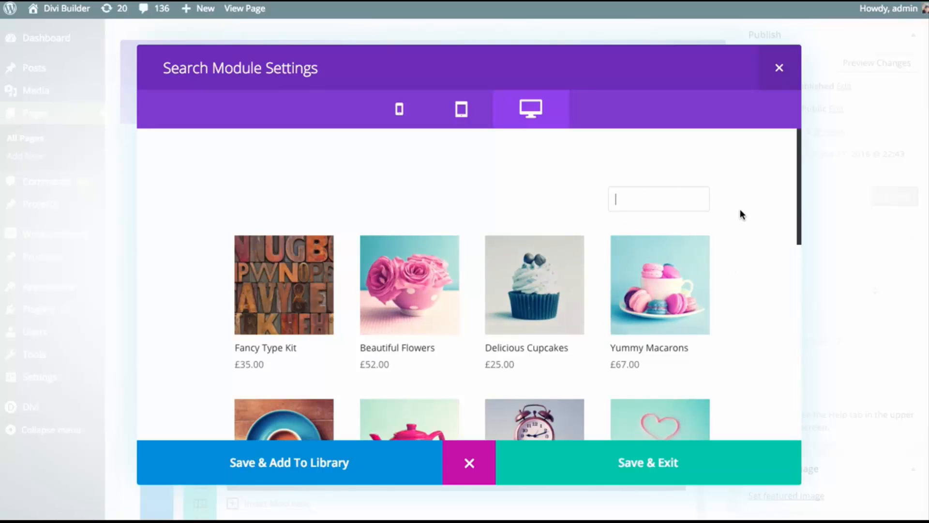
left_click(470, 463)
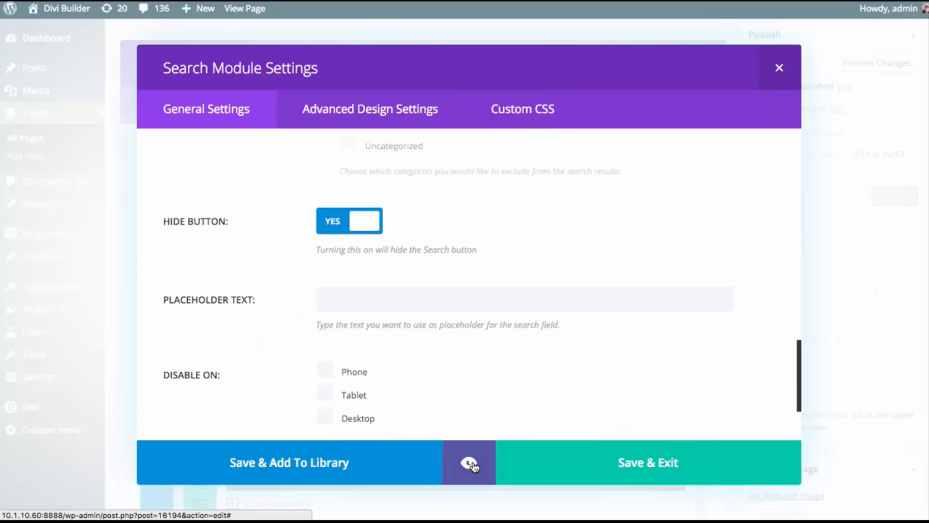
Set the placeholder text to "Search this website..." and try the previewed search field with the text "Products"
left_click(417, 301)
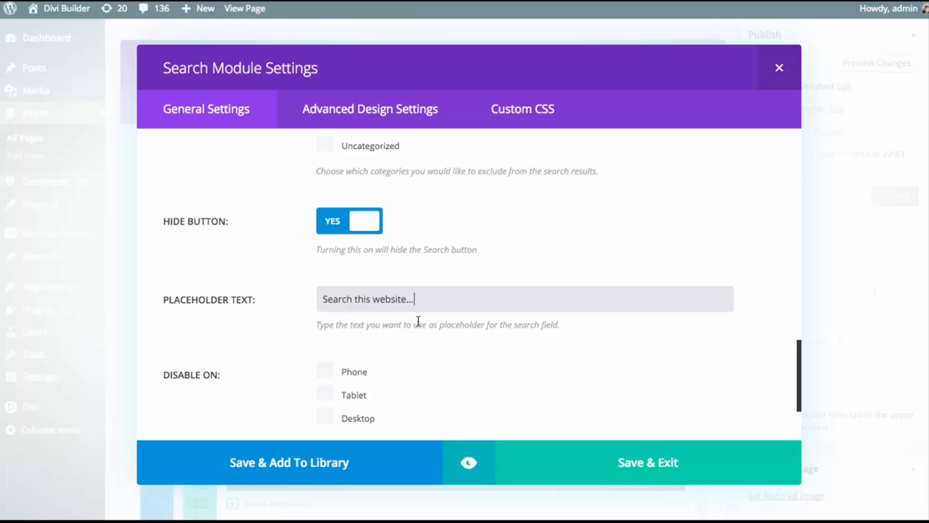
left_click(467, 467)
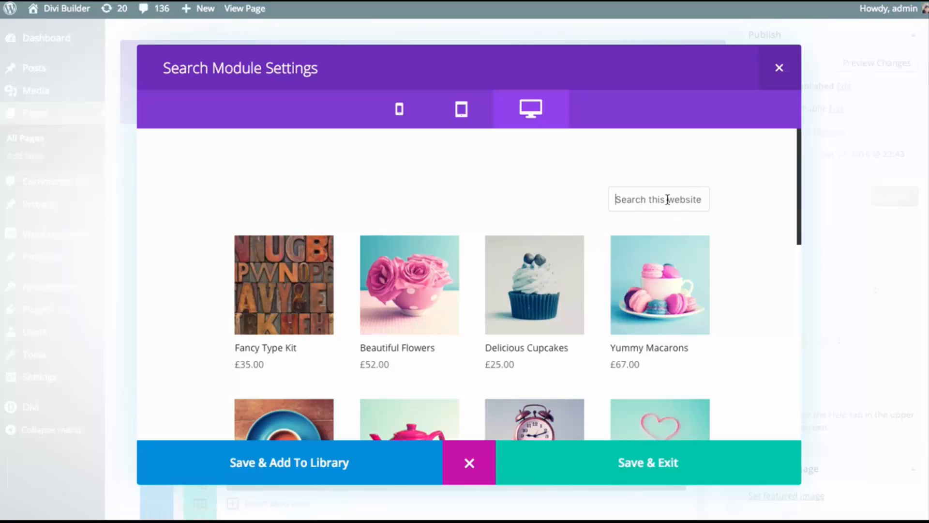
left_click(667, 199)
type("Products")
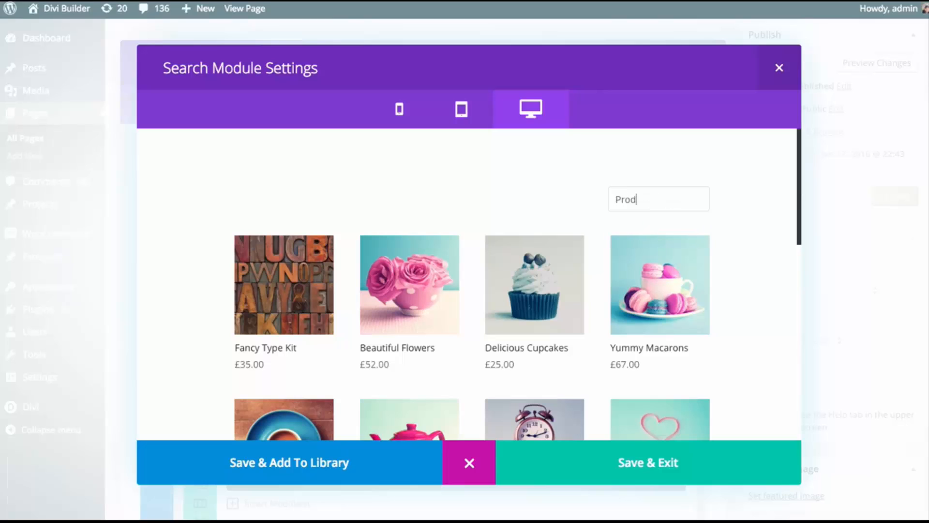
left_click(467, 462)
Set the Search module's Hide Button option back to No
left_click(326, 227)
scroll(489, 241, "down", 3)
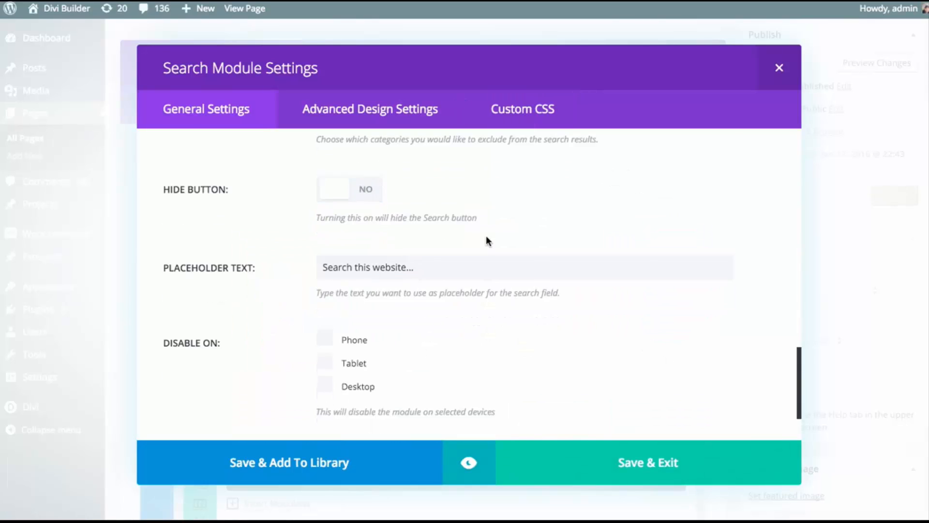
scroll(483, 288, "up", 10)
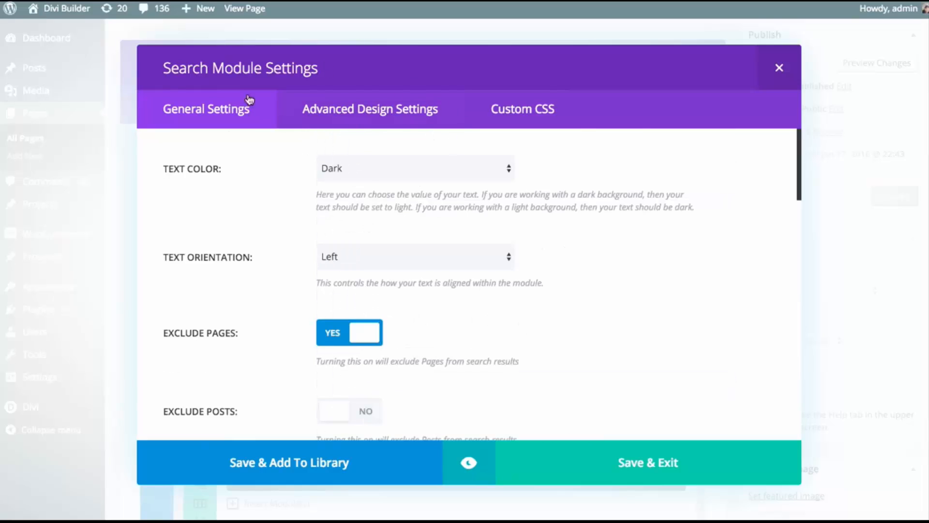
Set the Search module's input font to Arvo in bold uppercase, with an input font size of 20px
left_click(396, 123)
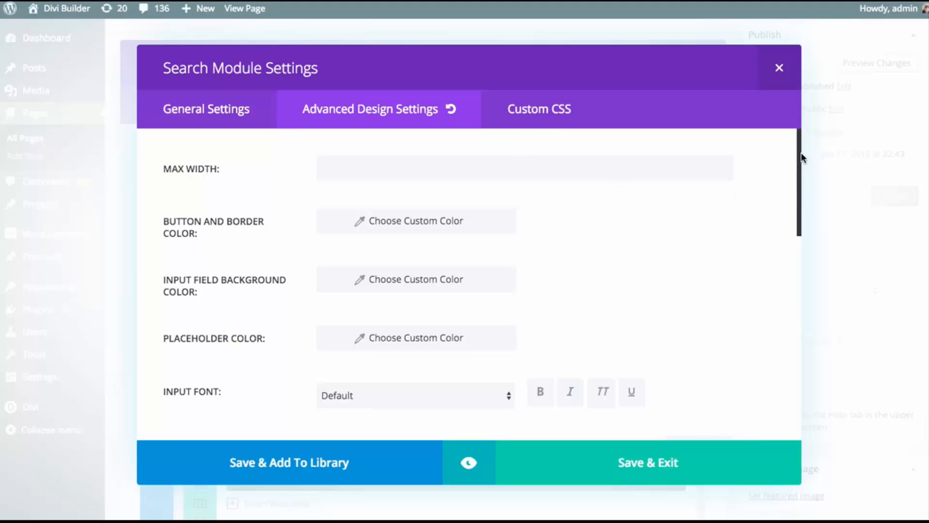
left_click_drag(800, 152, 800, 197)
left_click(391, 253)
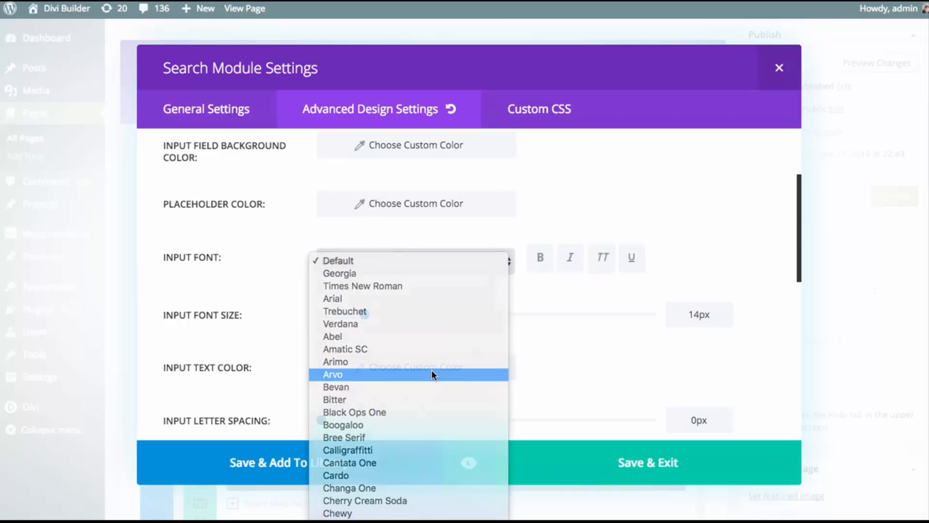
left_click(431, 374)
left_click(540, 257)
left_click(601, 258)
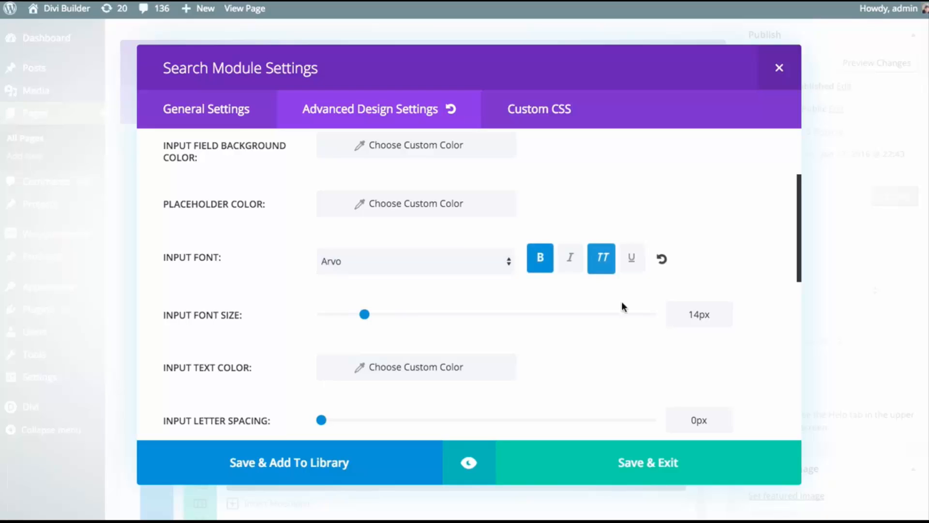
left_click_drag(365, 315, 384, 317)
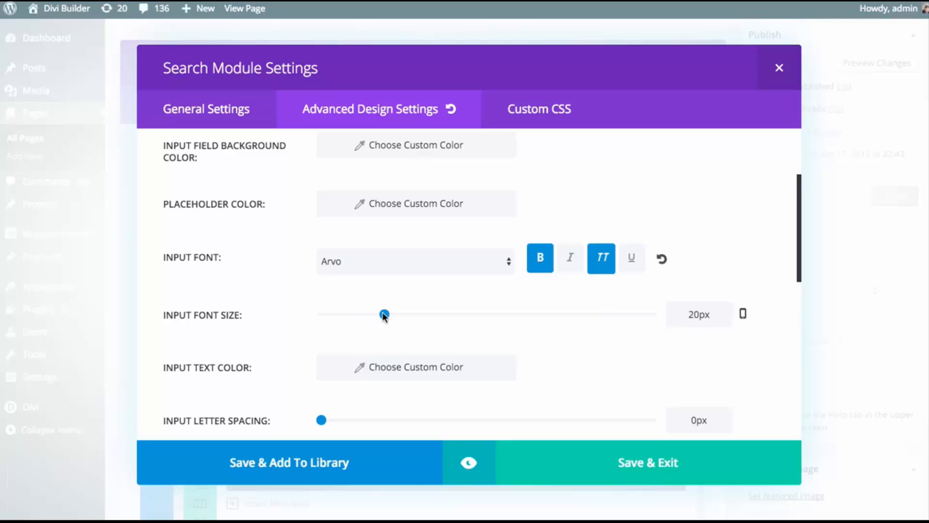
Set the input field background color to purple, #8224e3
scroll(593, 332, "up", 3)
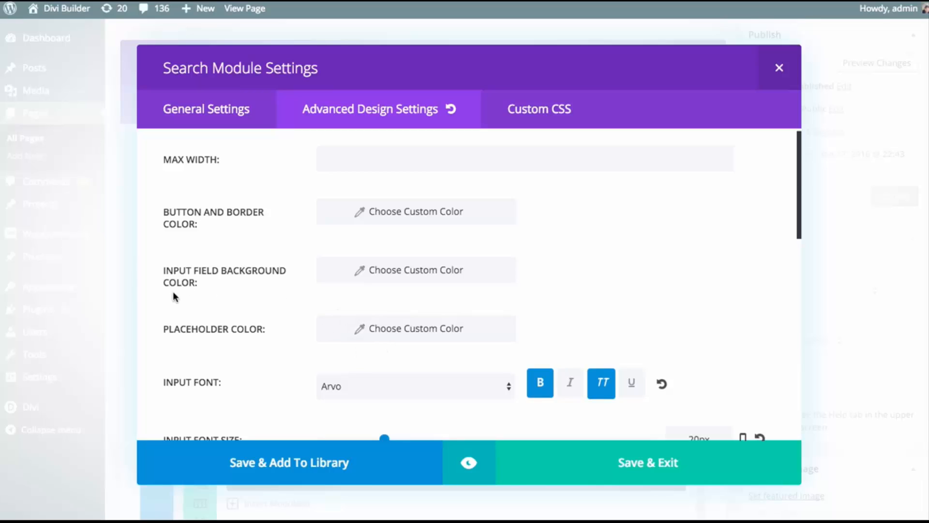
left_click(394, 272)
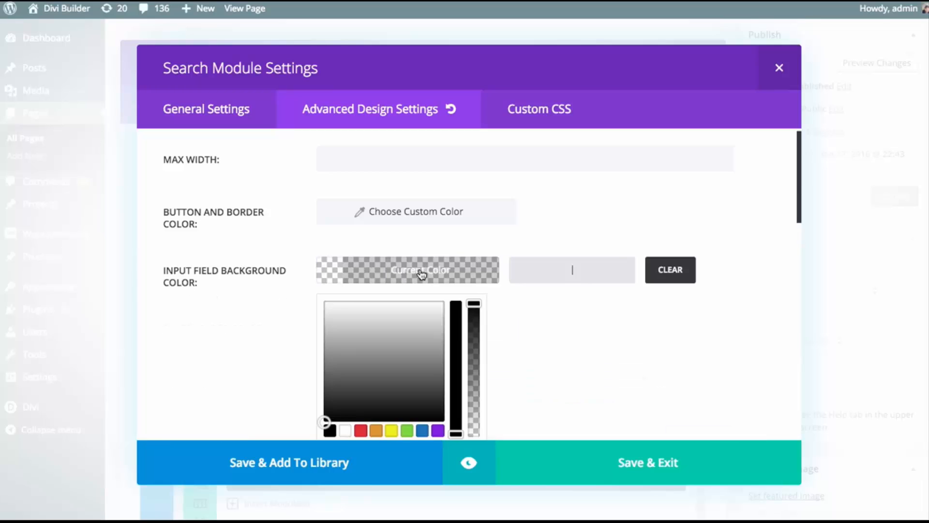
scroll(536, 291, "down", 1)
left_click(438, 398)
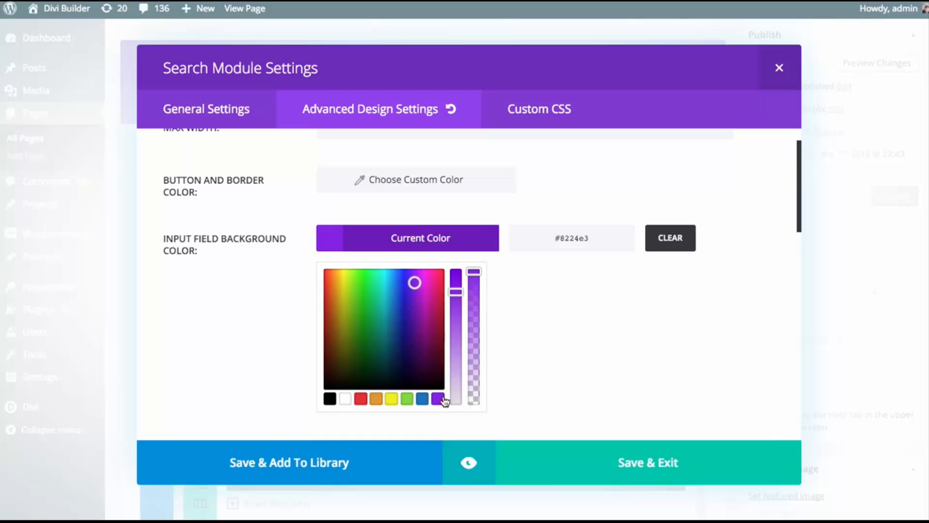
left_click(420, 244)
scroll(488, 305, "up", 1)
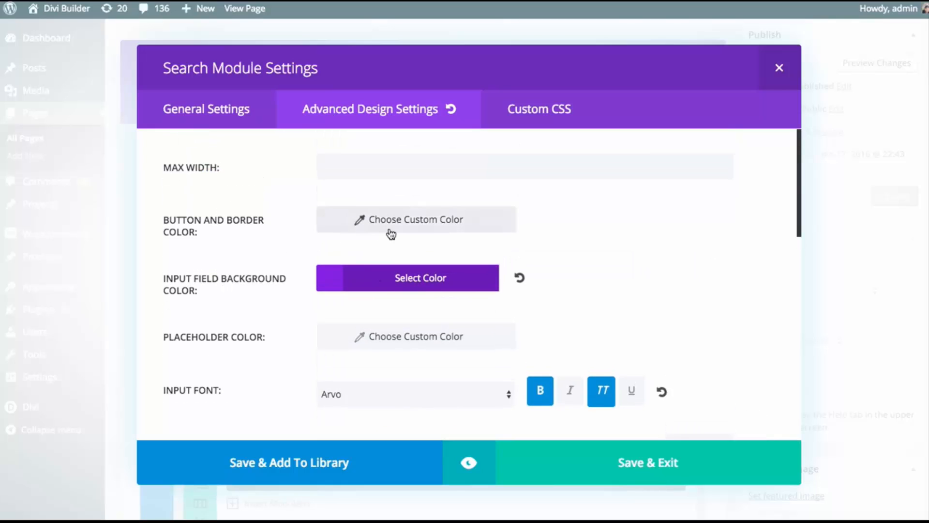
Set the button and border color to the same purple, #8224e3
left_click(411, 222)
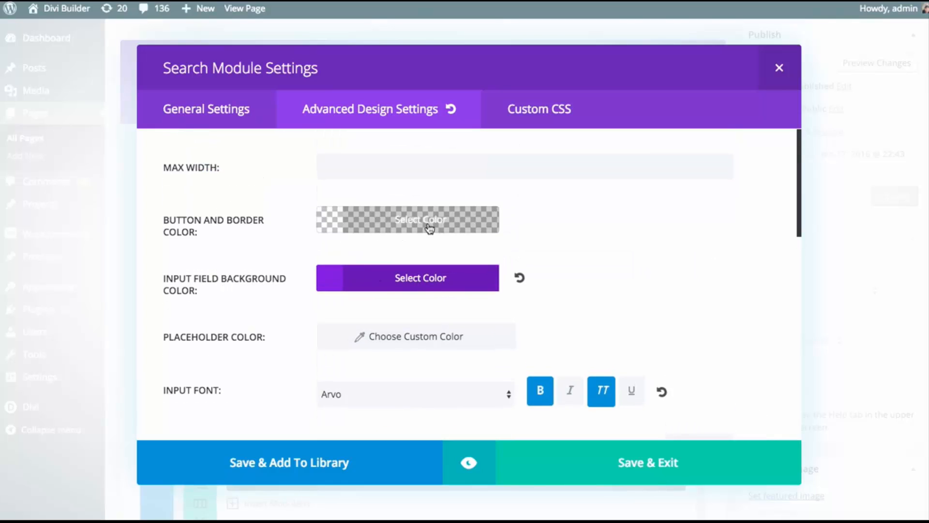
left_click(439, 380)
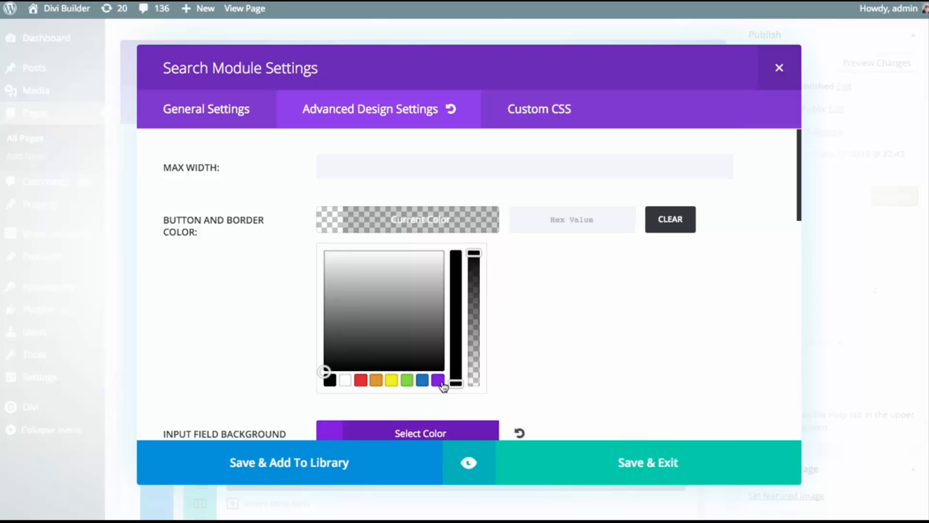
left_click(435, 222)
Set the Search module's input text color to white
scroll(528, 247, "down", 4)
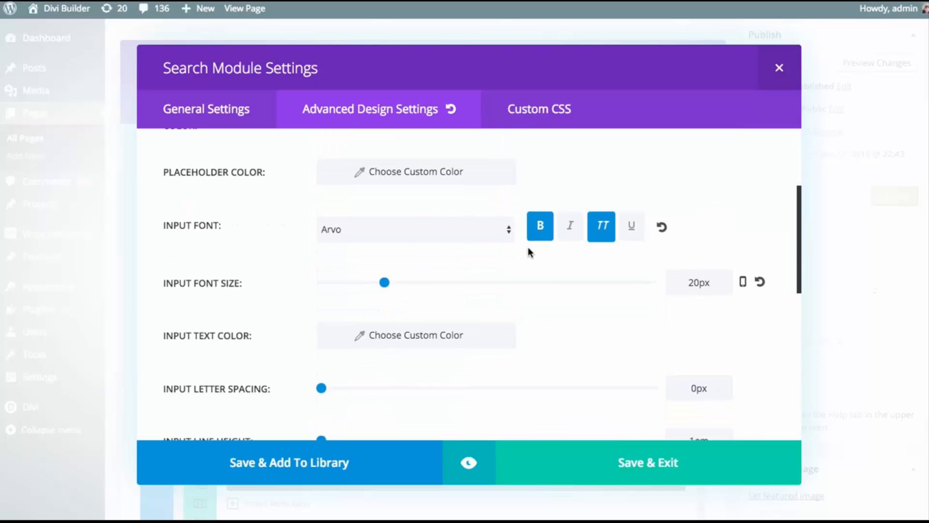
left_click(421, 321)
left_click(355, 316)
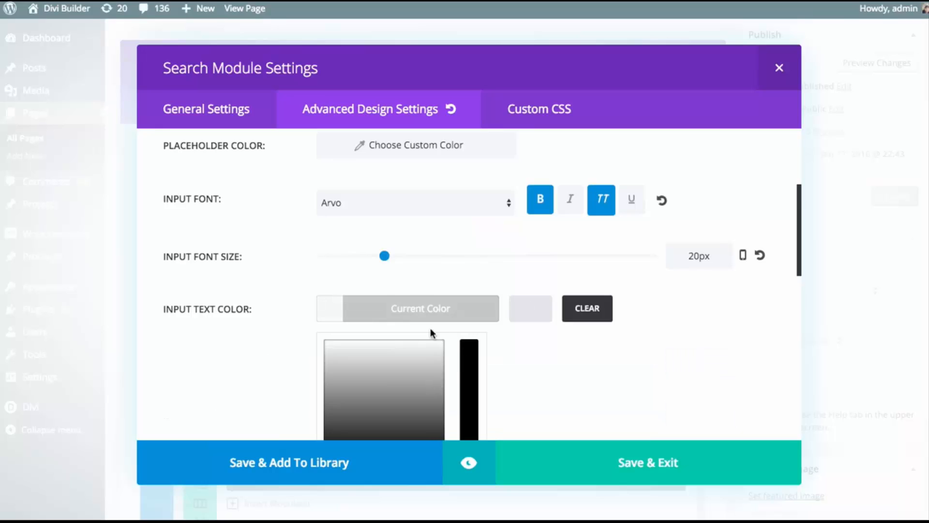
scroll(465, 361, "down", 1)
left_click(358, 435)
left_click(399, 274)
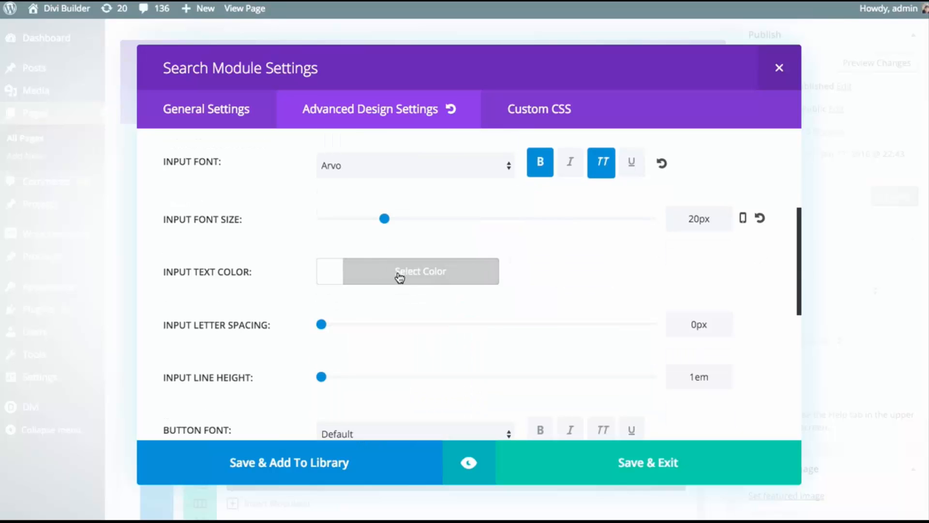
Set the button text color to white and preview the restyled search bar above the products
scroll(402, 271, "down", 4)
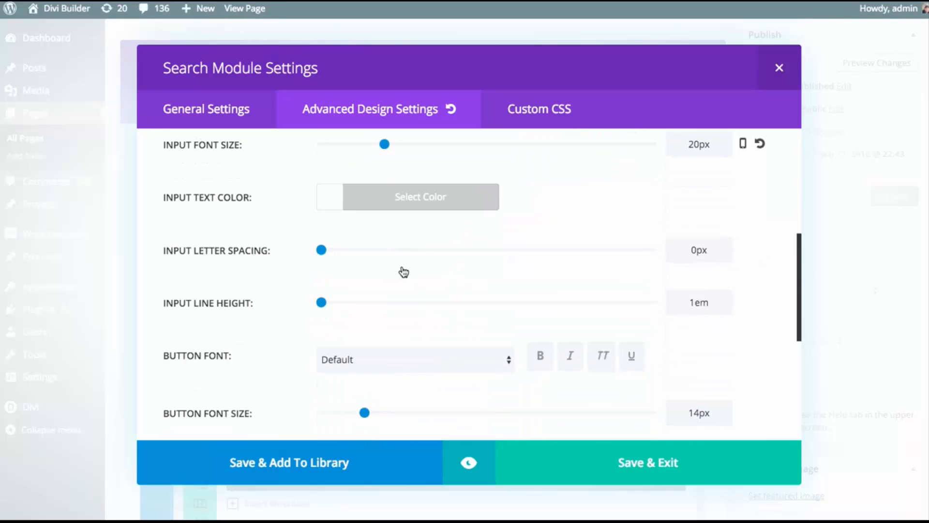
left_click(413, 319)
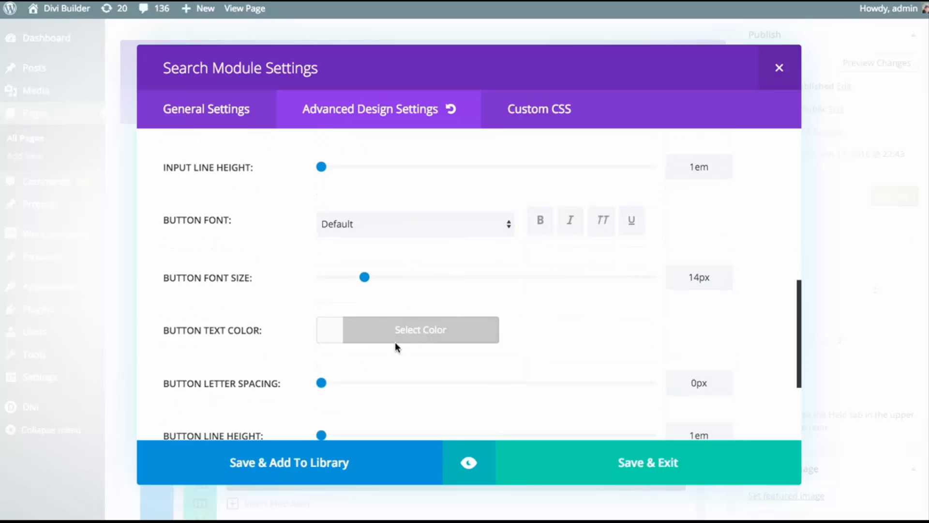
left_click(367, 324)
scroll(409, 353, "down", 1)
scroll(410, 355, "down", 2)
left_click(345, 375)
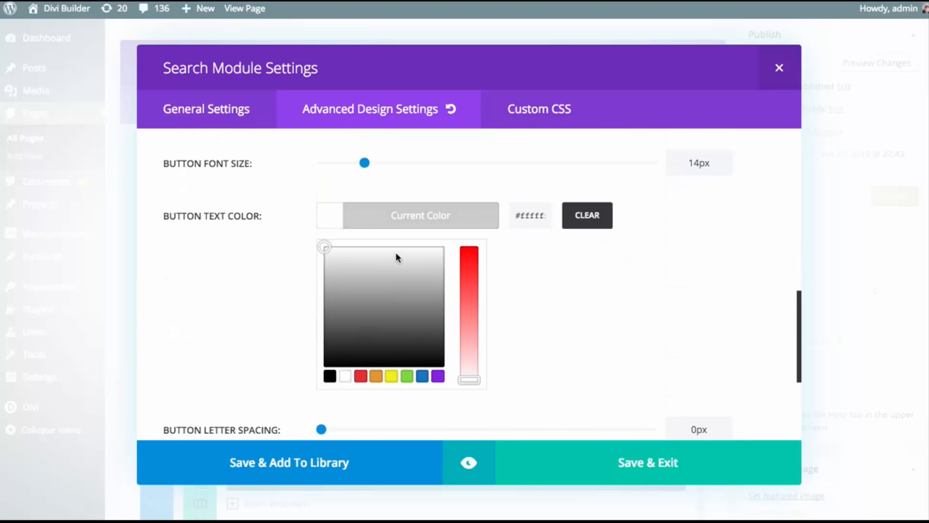
left_click(405, 216)
scroll(572, 284, "down", 1)
left_click(469, 462)
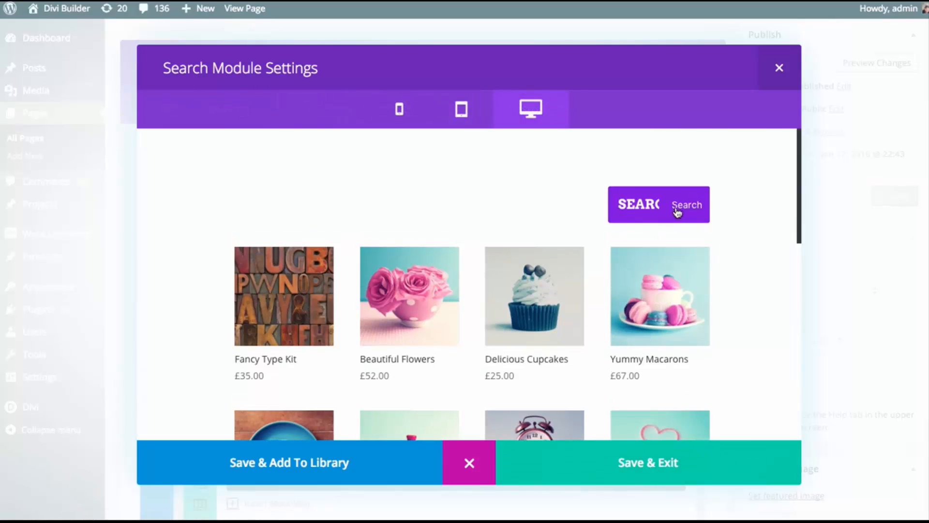
left_click(469, 465)
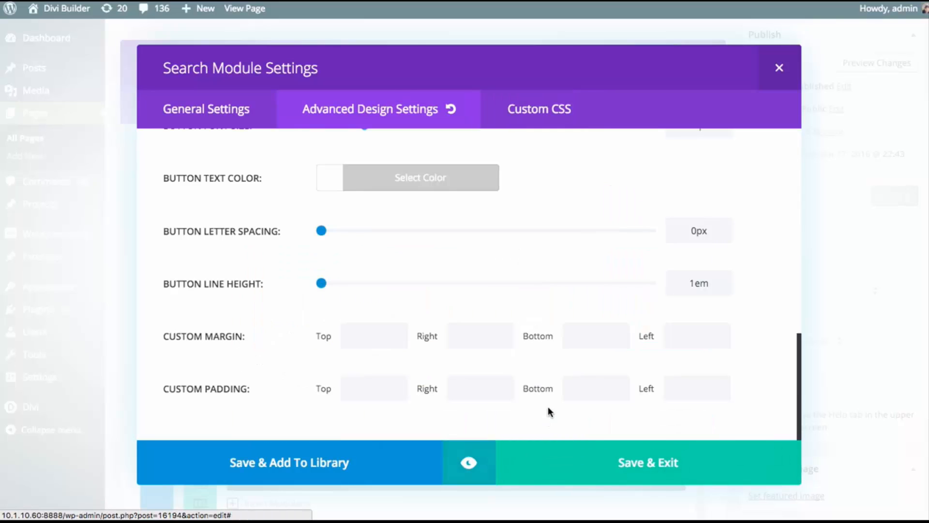
Save the Search module's settings and update the page
scroll(523, 232, "up", 10)
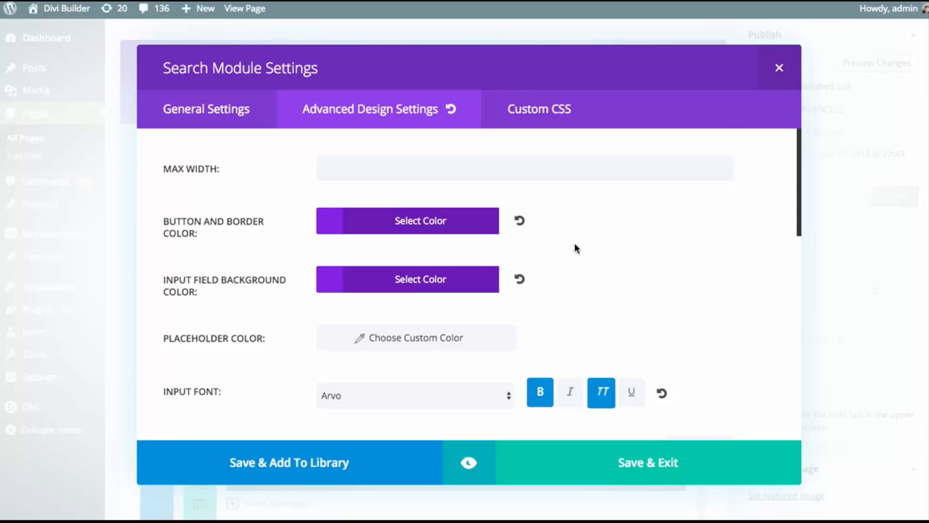
left_click(614, 468)
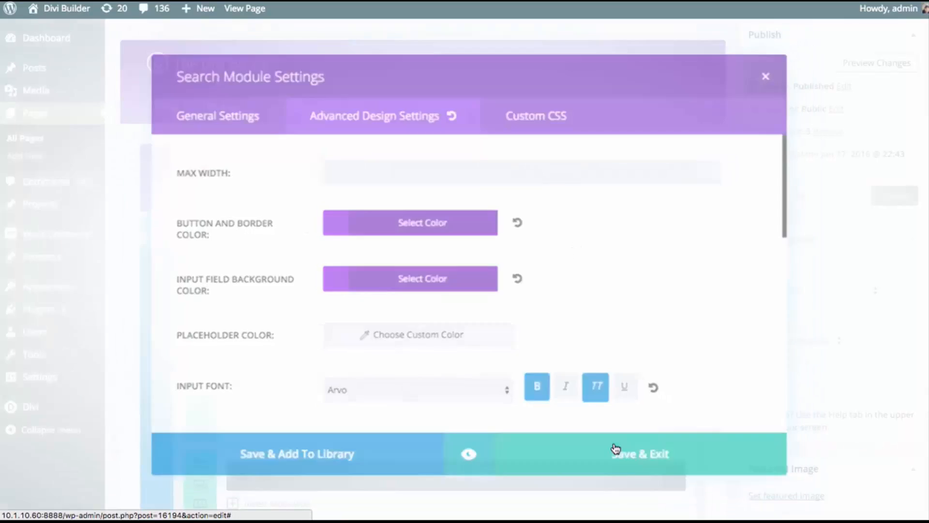
left_click(899, 199)
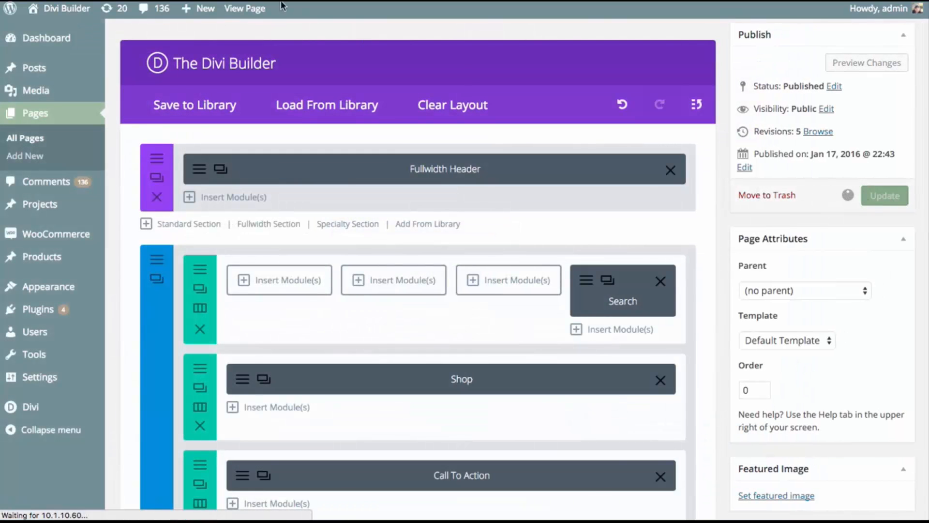